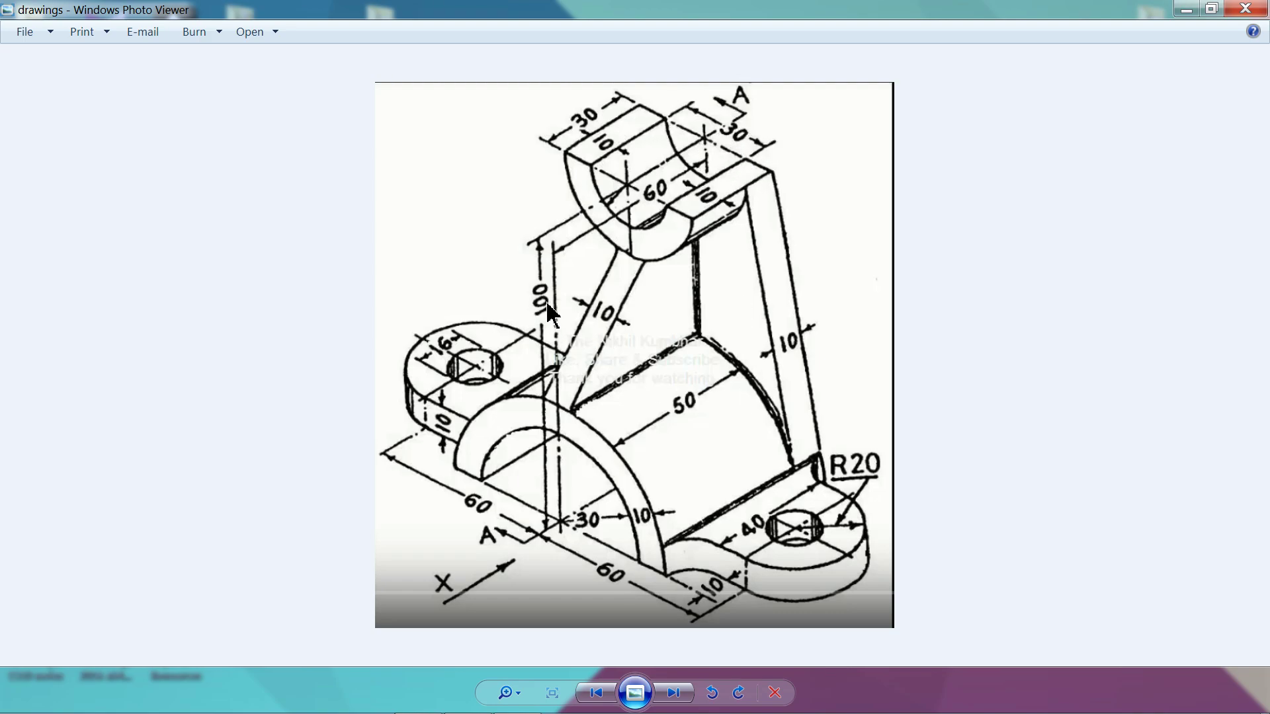
Put away the reference drawing, switch to SOLIDWORKS and create a new part document
click(1183, 9)
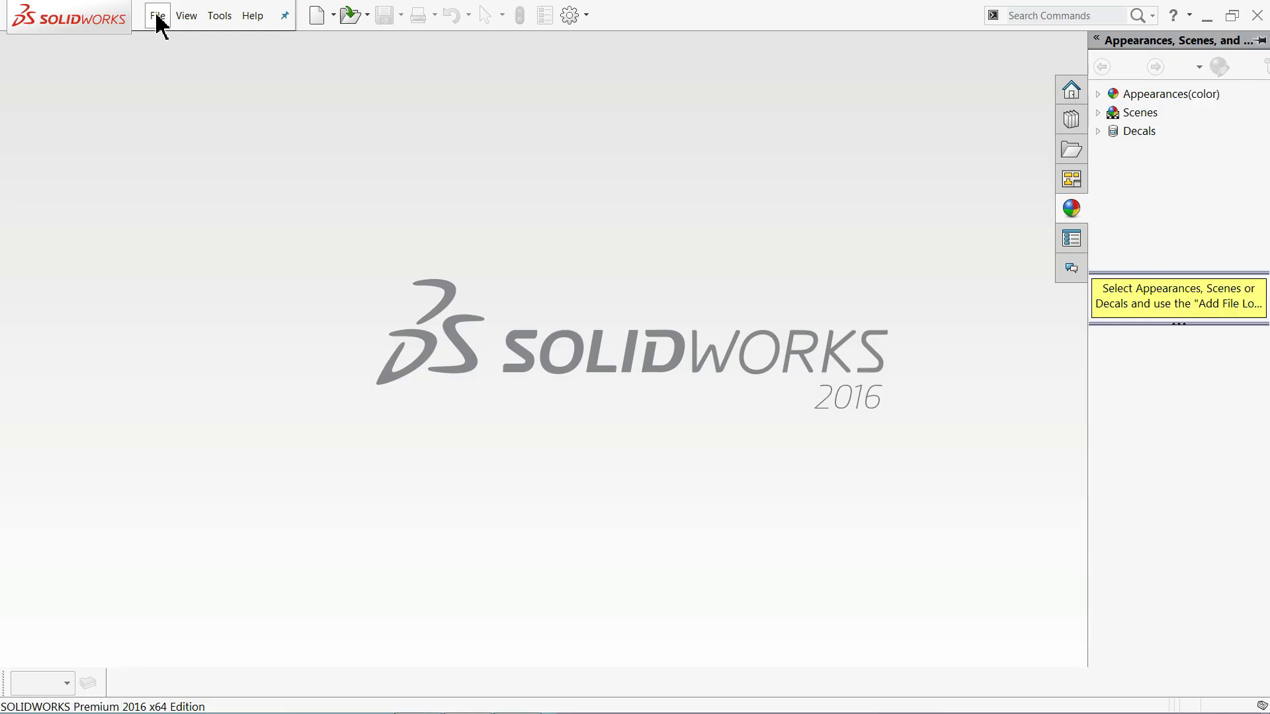
click(156, 16)
click(173, 40)
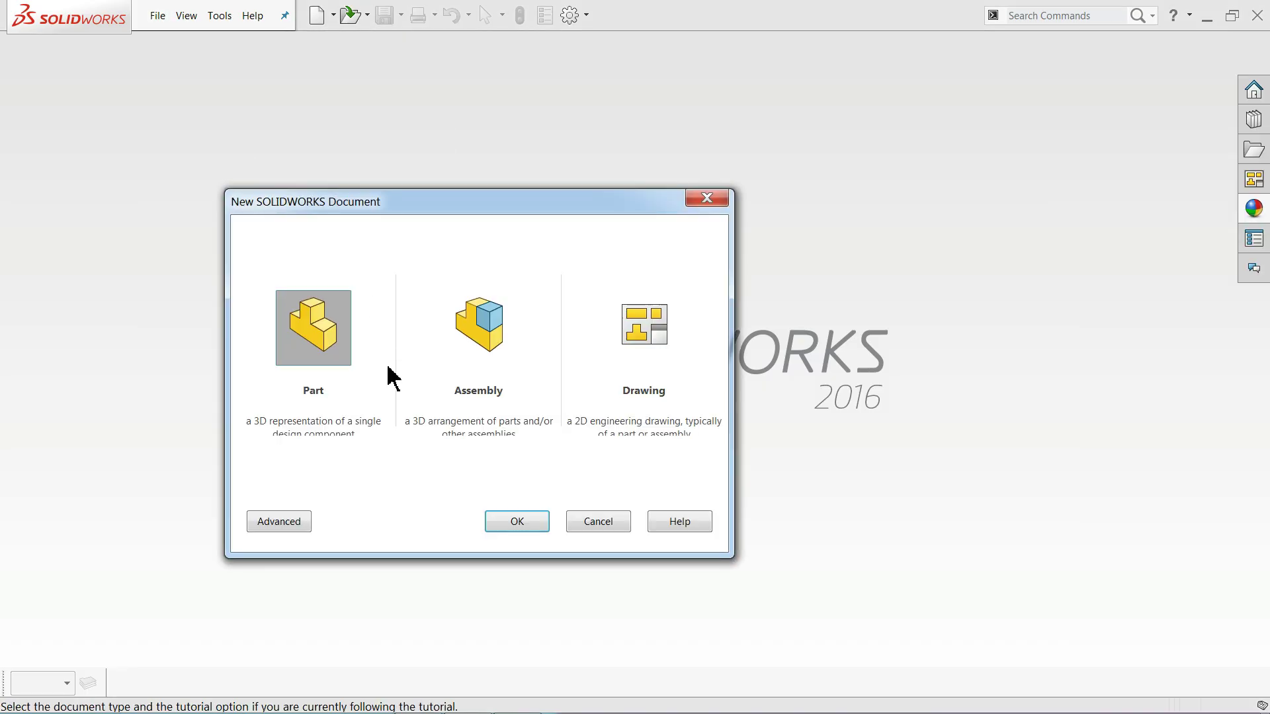
click(518, 522)
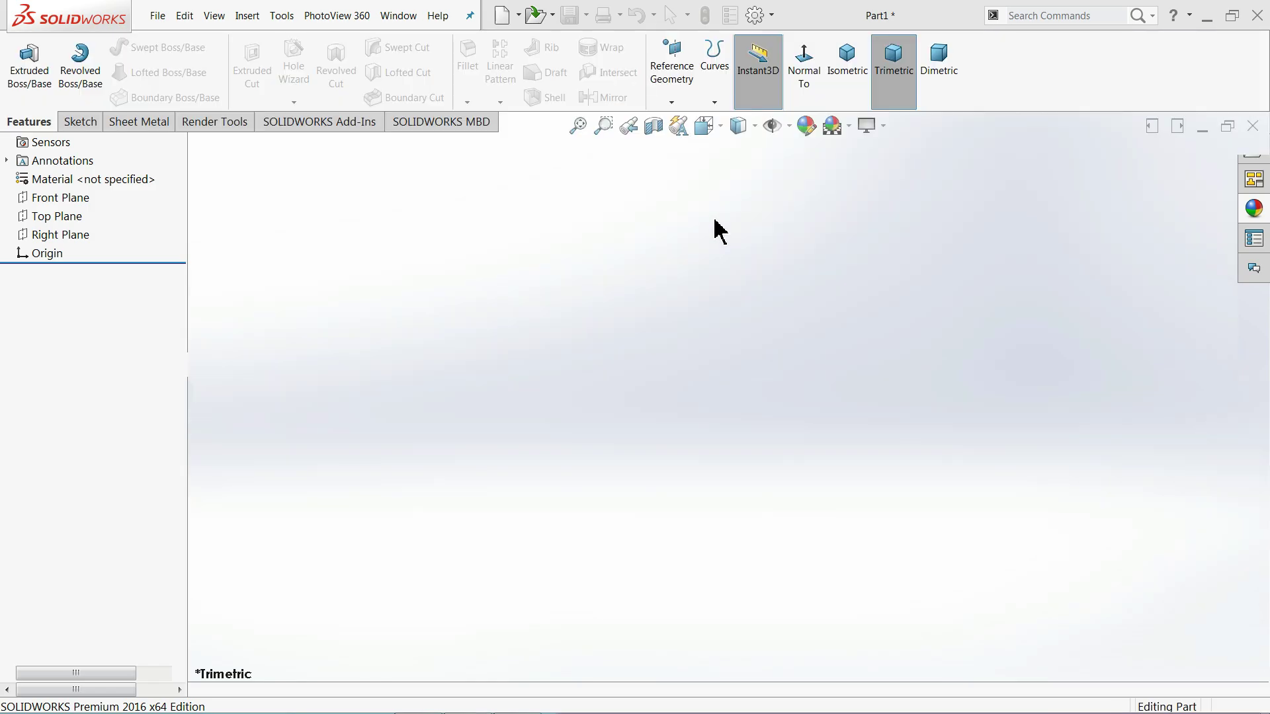
Change the scene to a plain white background and raise the document's shaded image quality to a deviation of about 0.157 mm
click(848, 127)
click(856, 37)
click(754, 20)
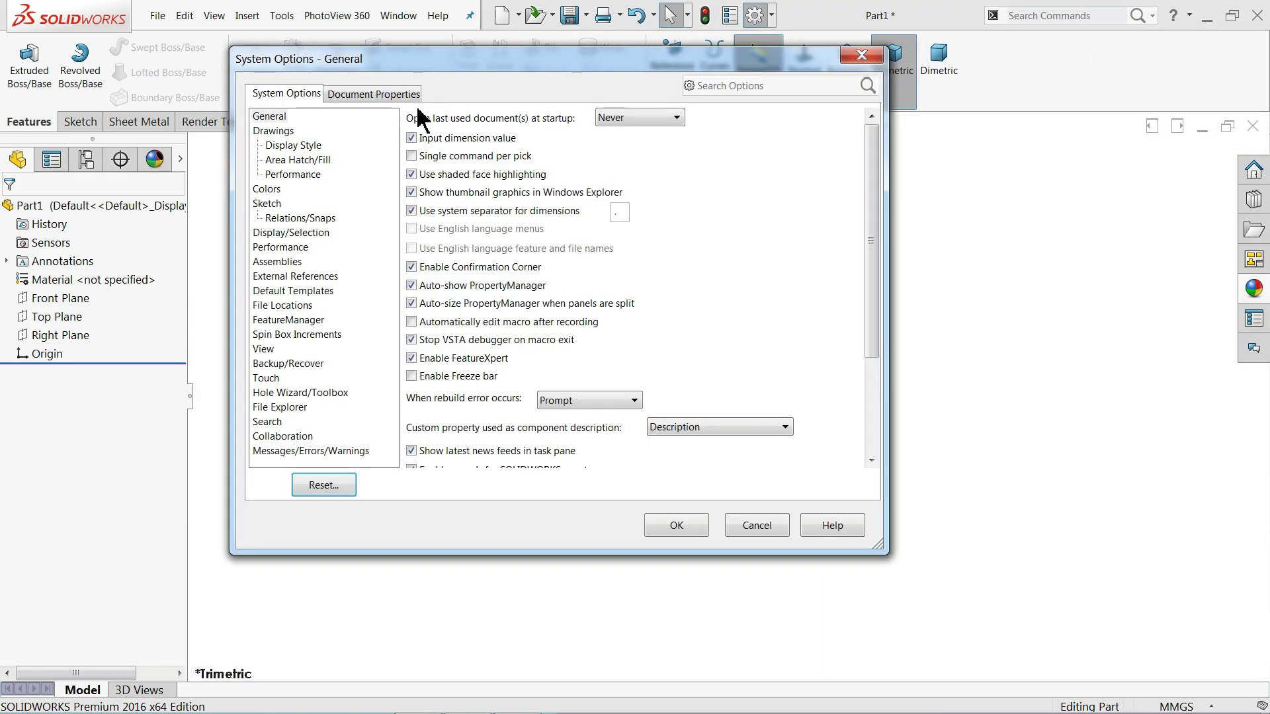
click(403, 97)
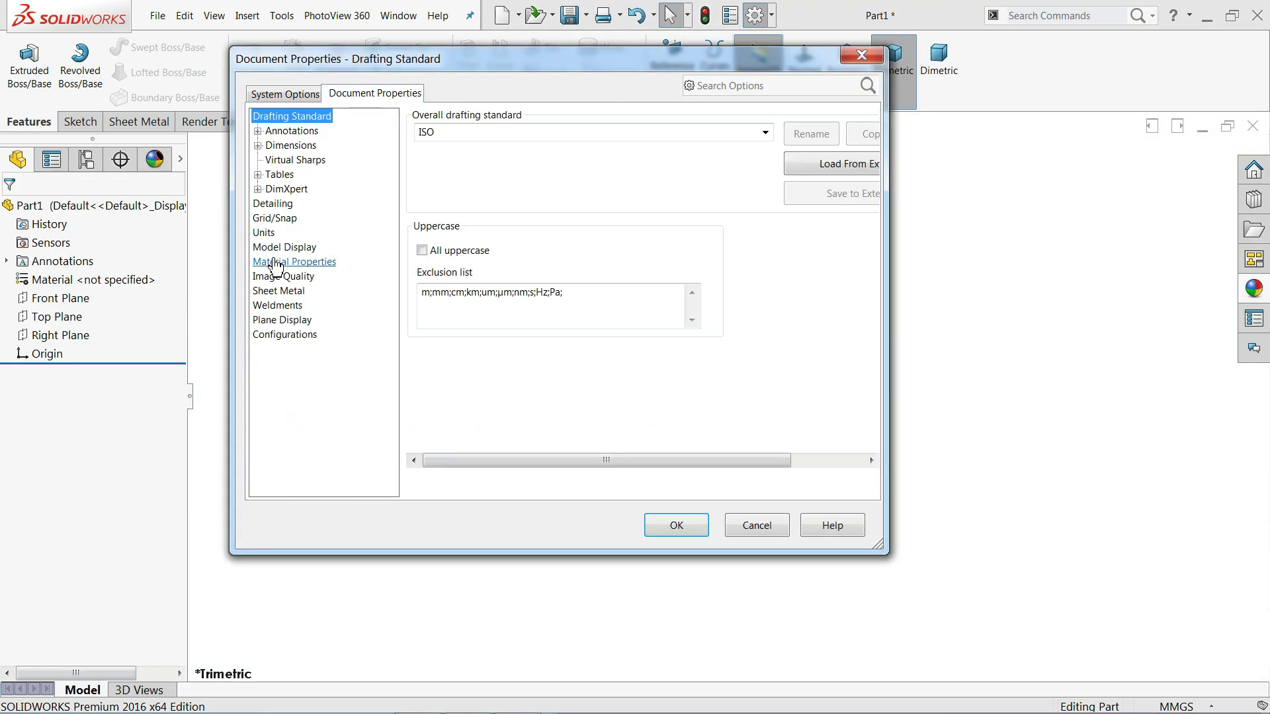
click(281, 276)
drag(563, 147, 713, 149)
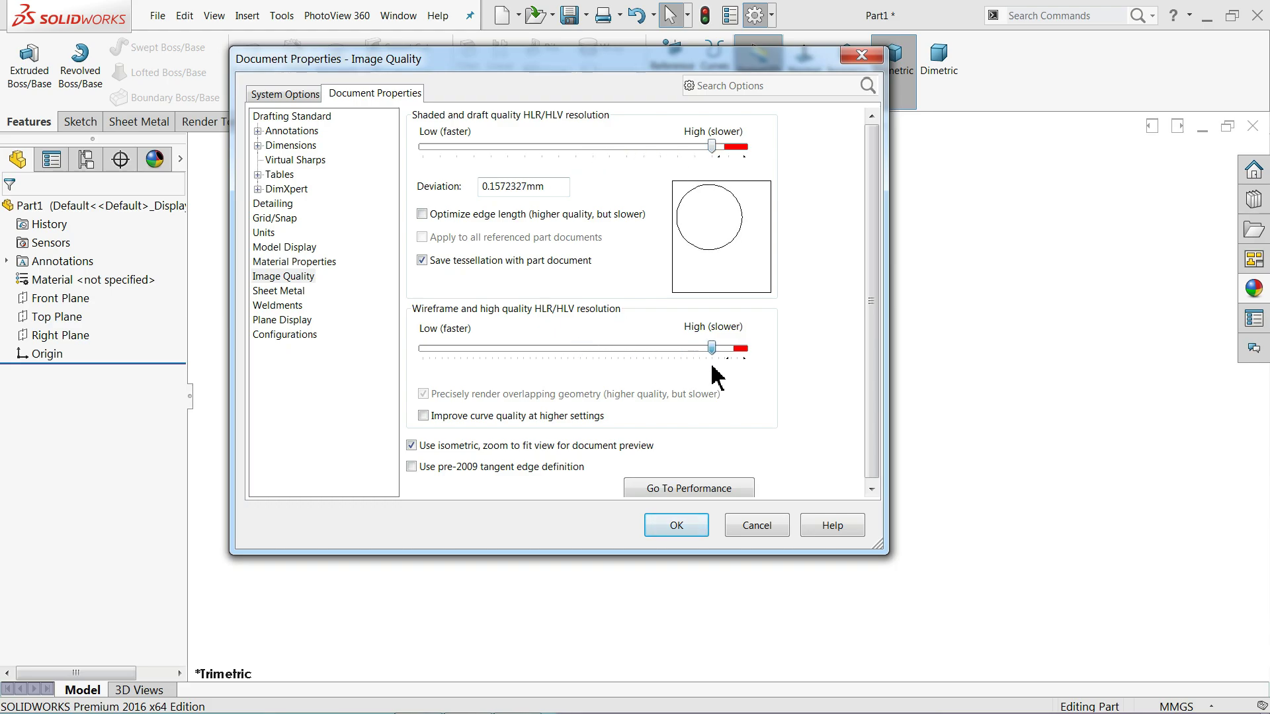
click(661, 525)
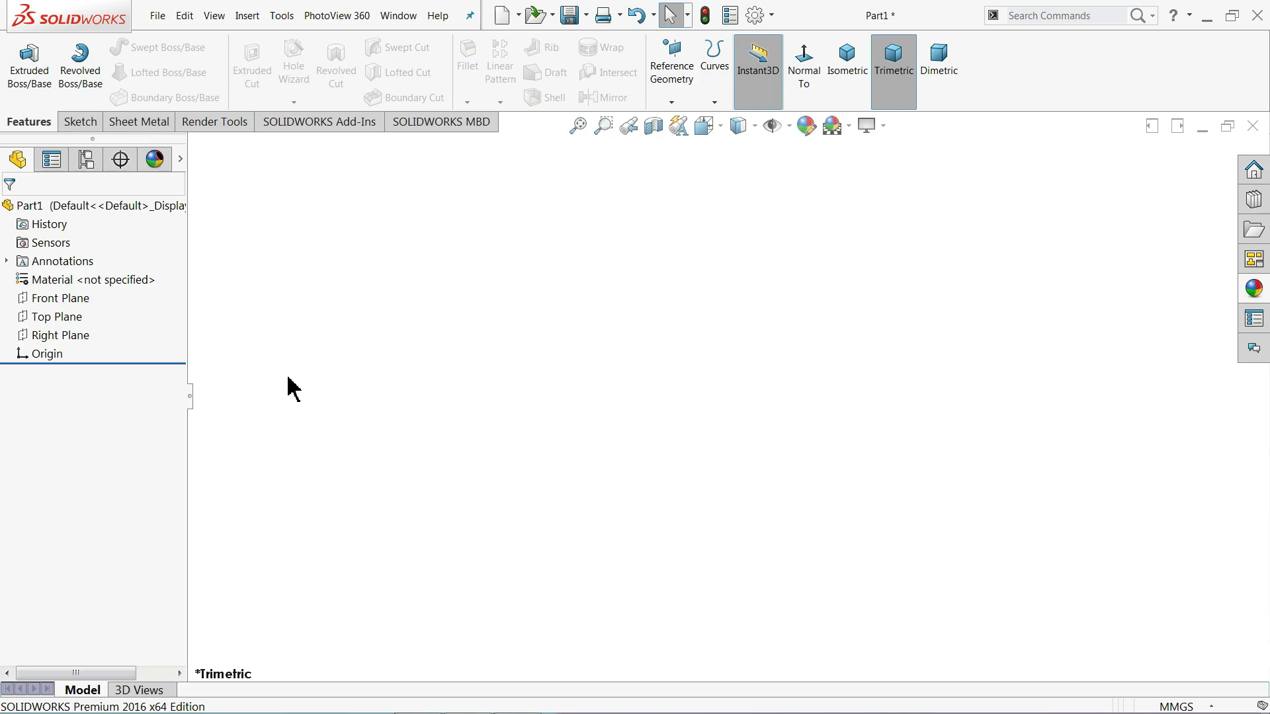
On the Front Plane, sketch a horizontal construction line about 30 mm long ending at the origin and a vertical one about 95 mm upward from it
click(52, 301)
click(61, 281)
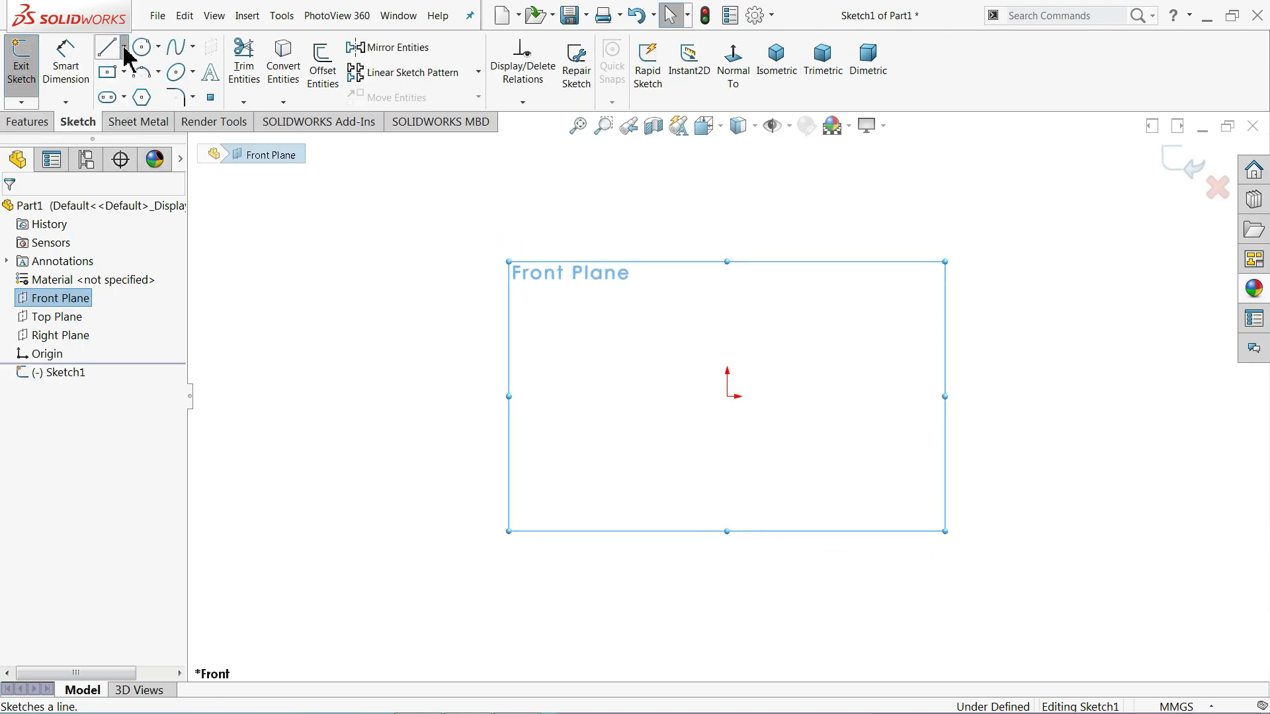
click(123, 47)
click(137, 89)
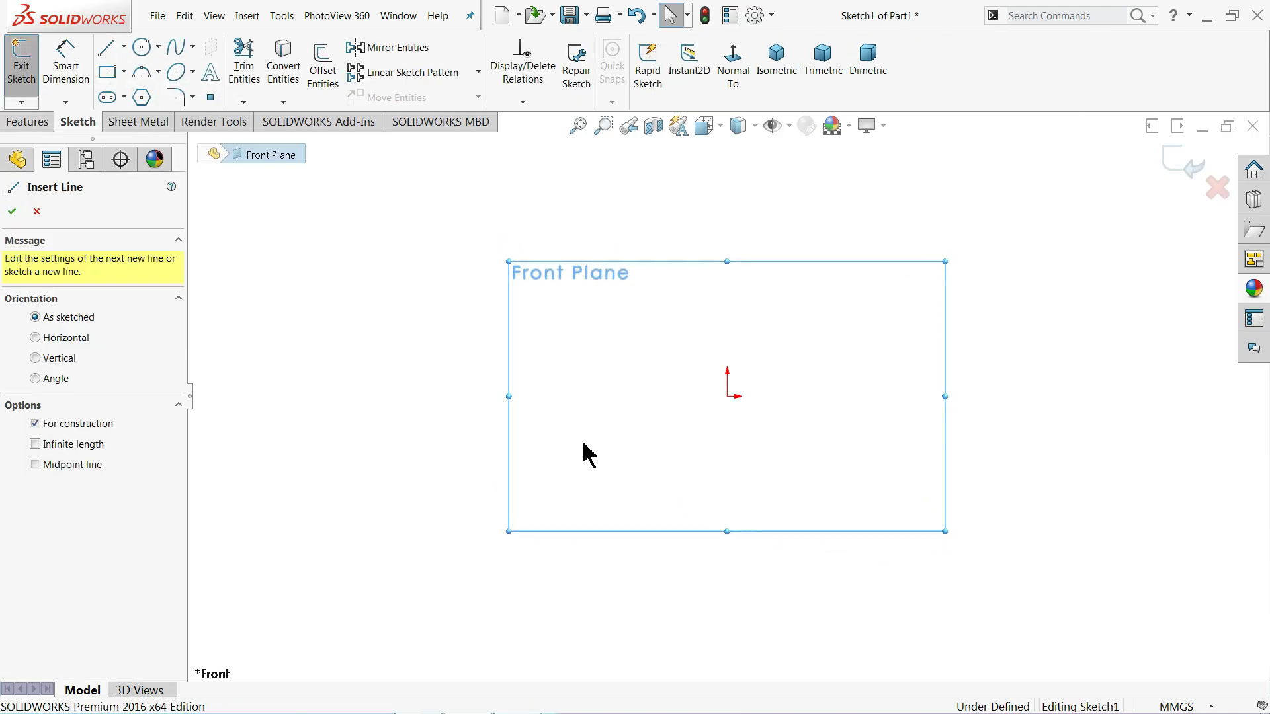
click(653, 397)
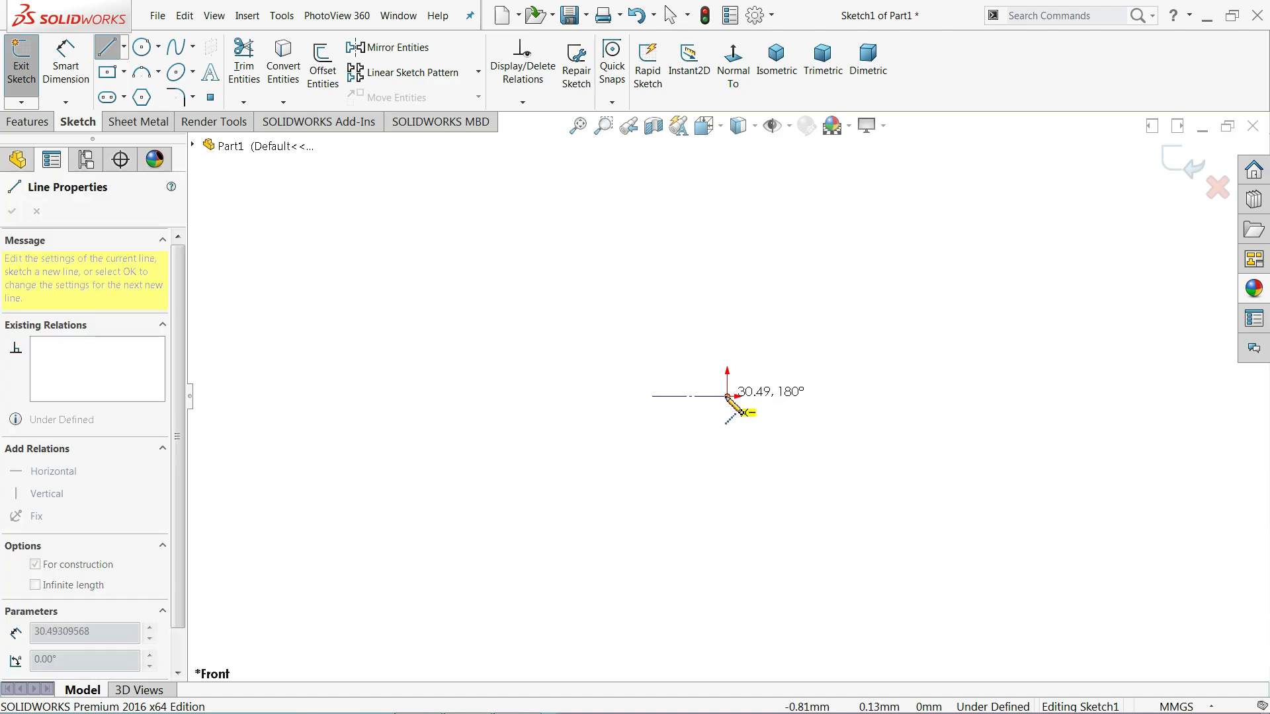
click(727, 396)
click(728, 163)
right_click(803, 180)
click(843, 189)
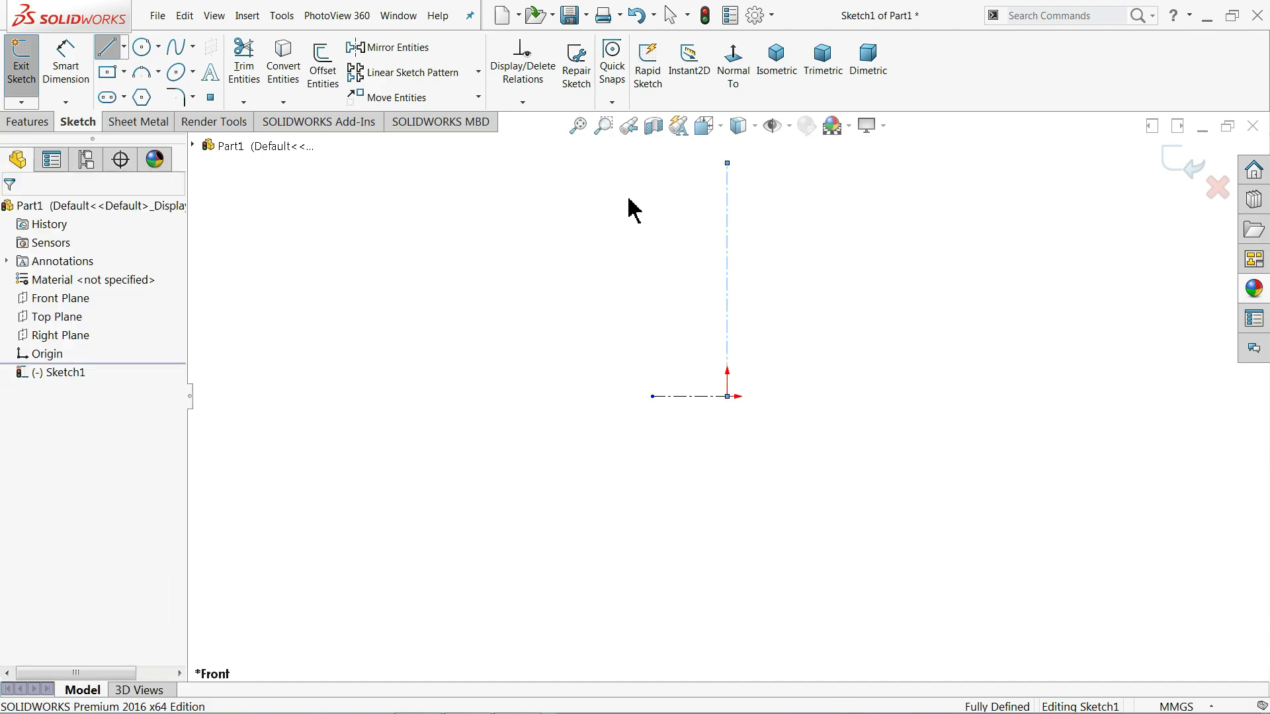
Sketch two concentric circles centred on the origin with radii of about 46 mm and 29 mm
click(148, 54)
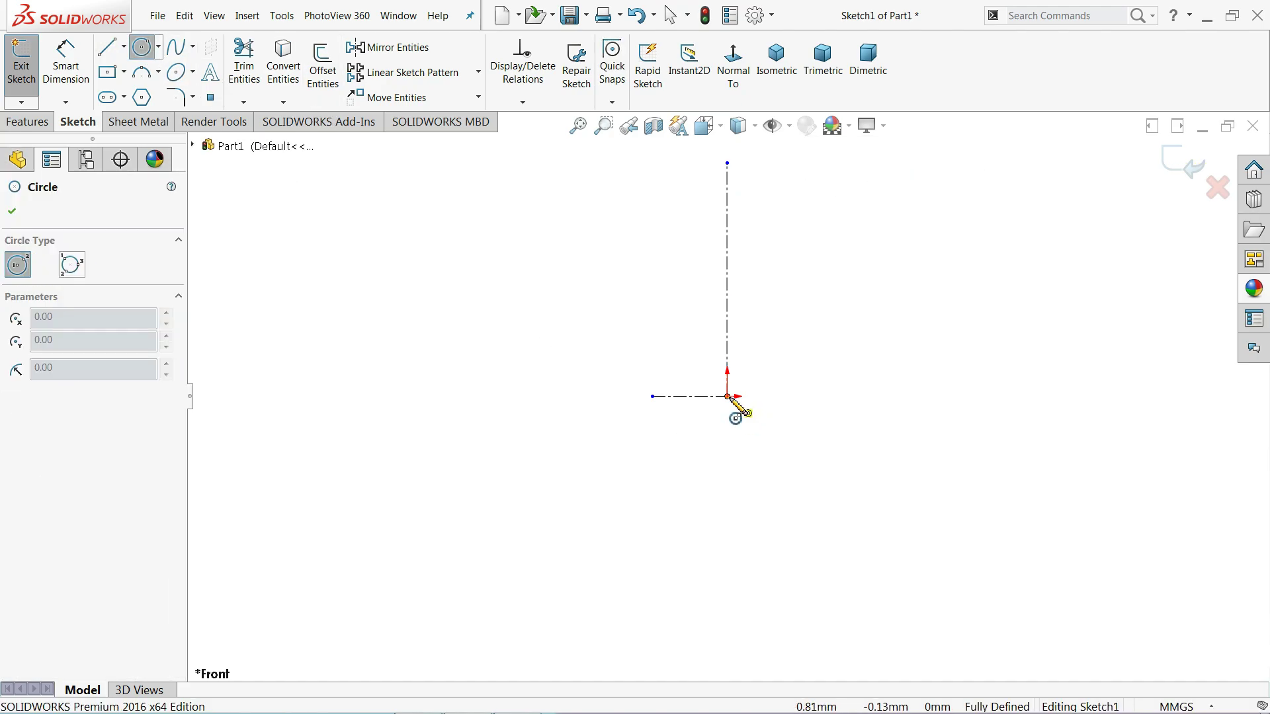
click(727, 397)
click(837, 370)
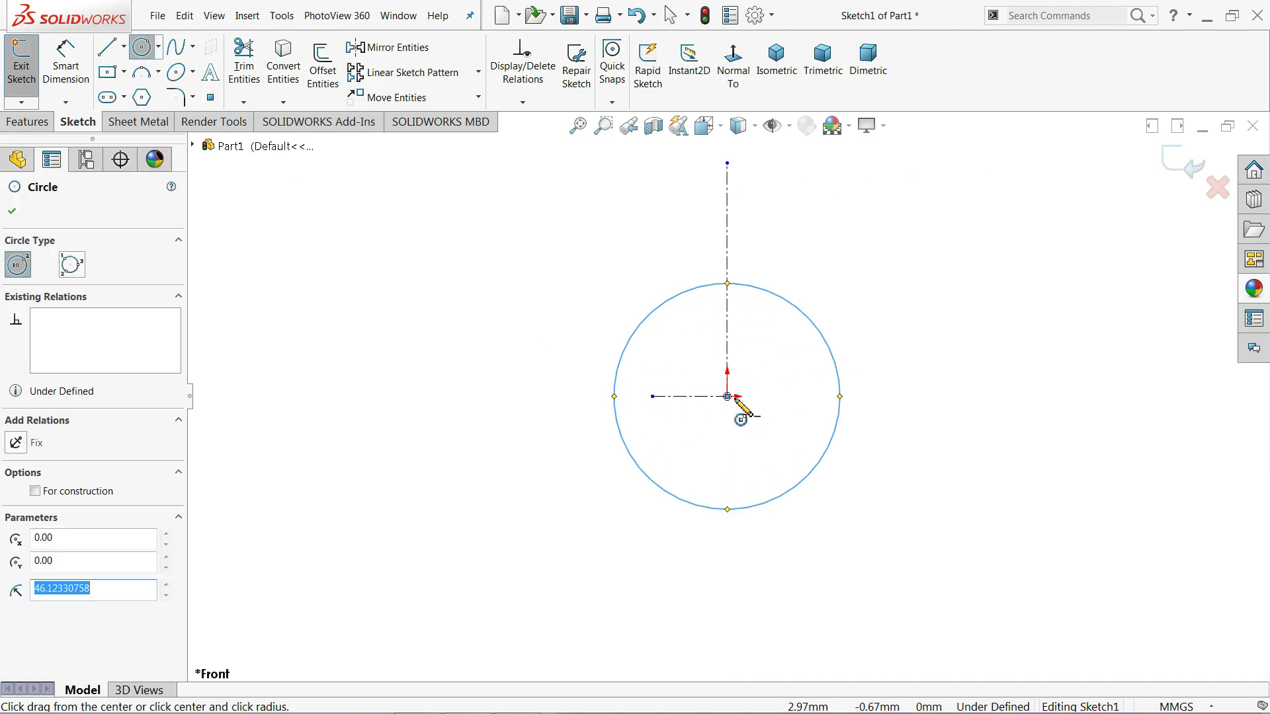
click(728, 396)
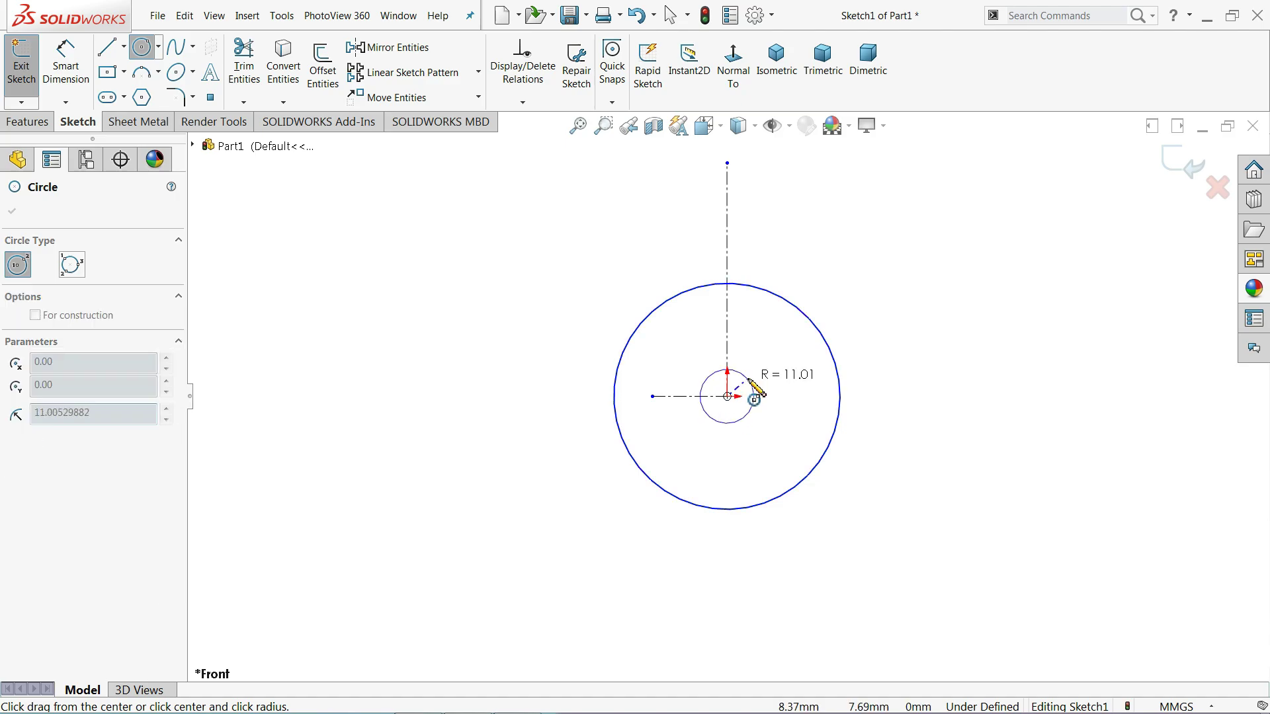
click(776, 350)
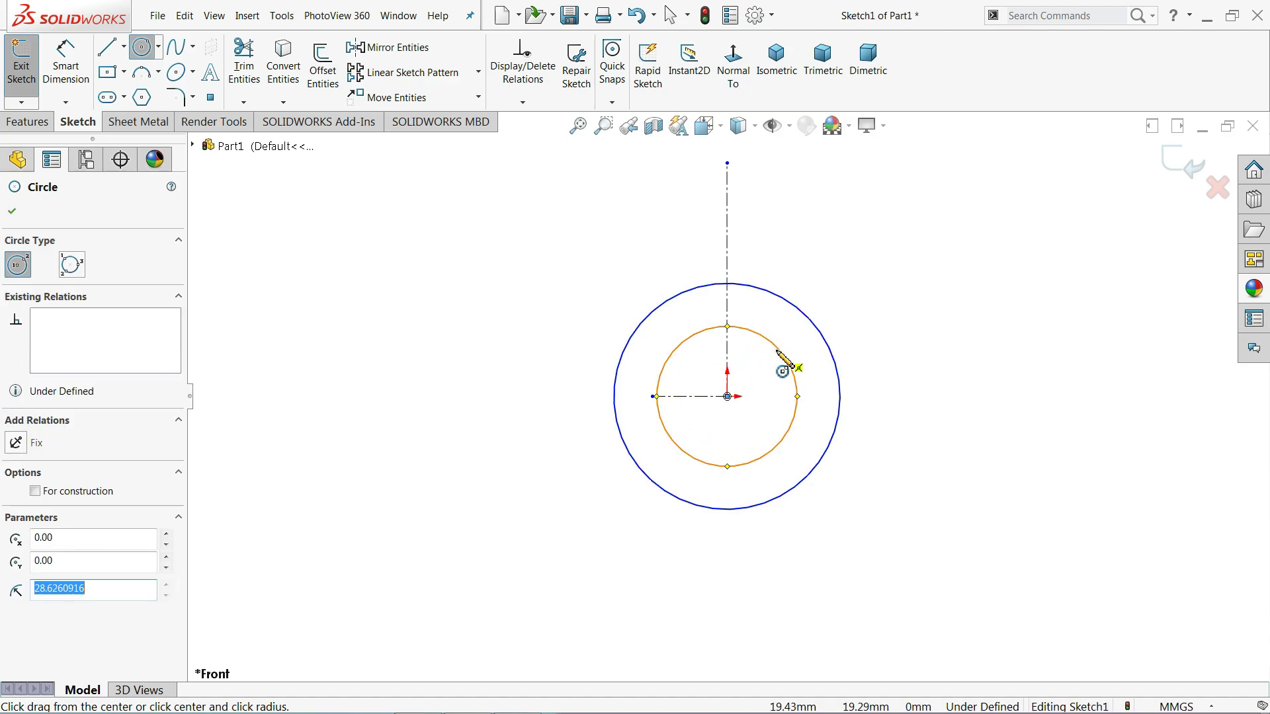
Sketch two concentric circles at the vertical centerline's upper end with radii of about 22 mm and 11 mm
click(727, 163)
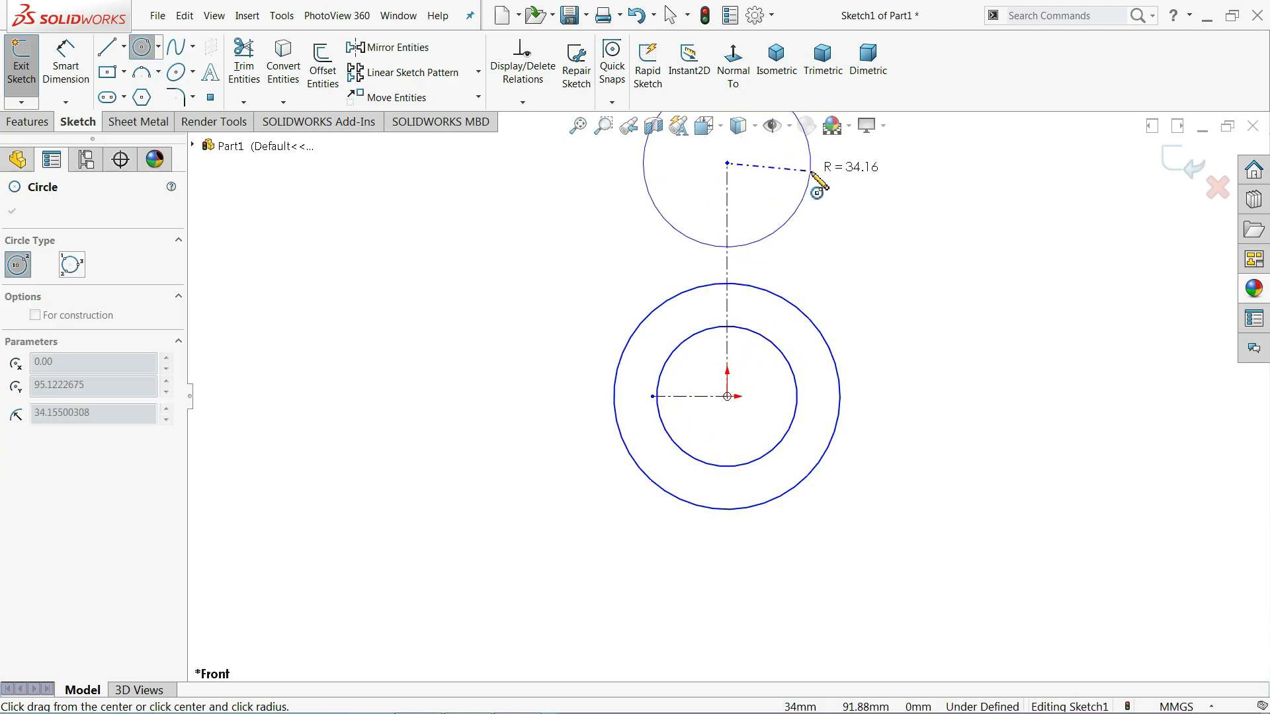
click(779, 180)
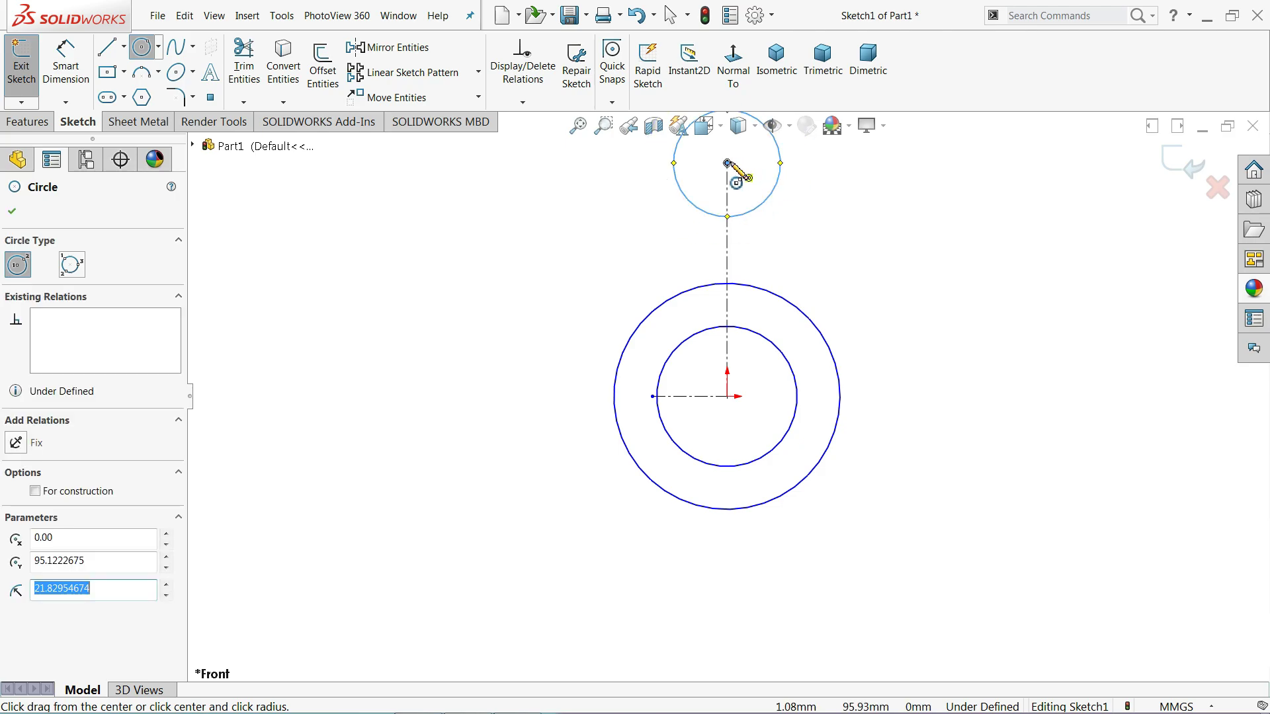
click(727, 163)
click(753, 166)
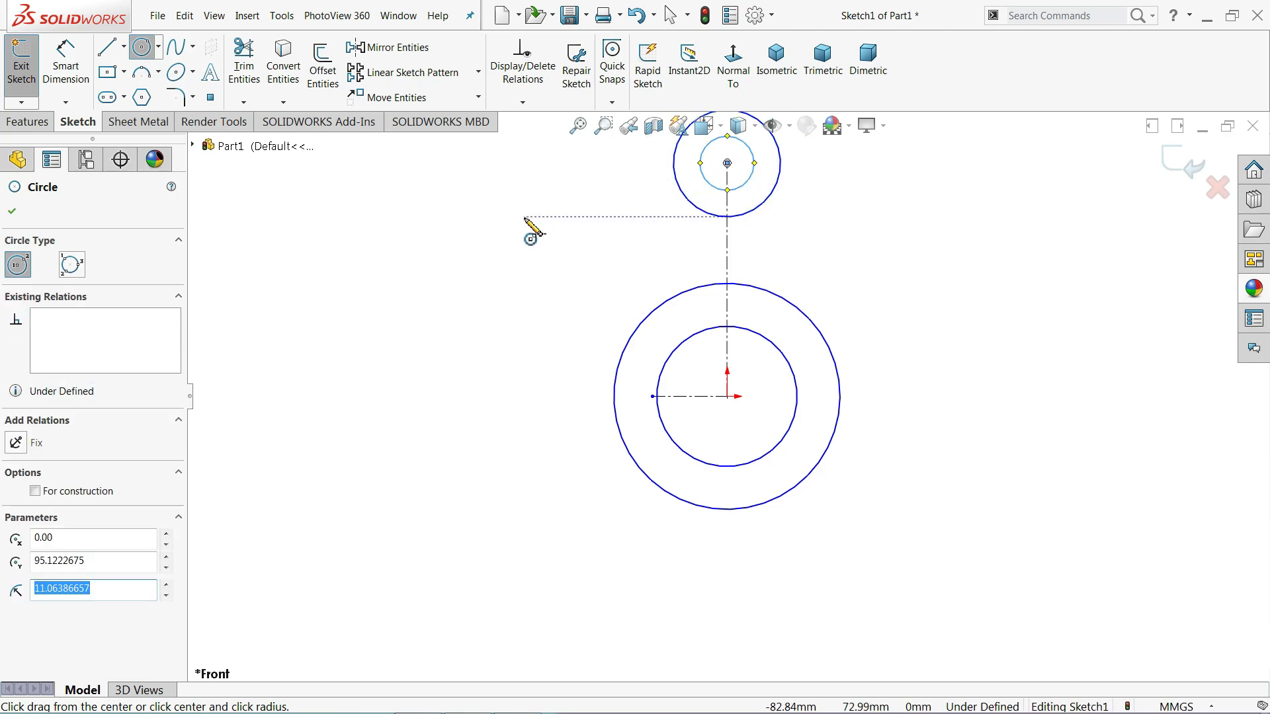
Sketch a horizontal line across the full diameter of the larger upper circle
click(106, 46)
scroll(734, 261, up, 1)
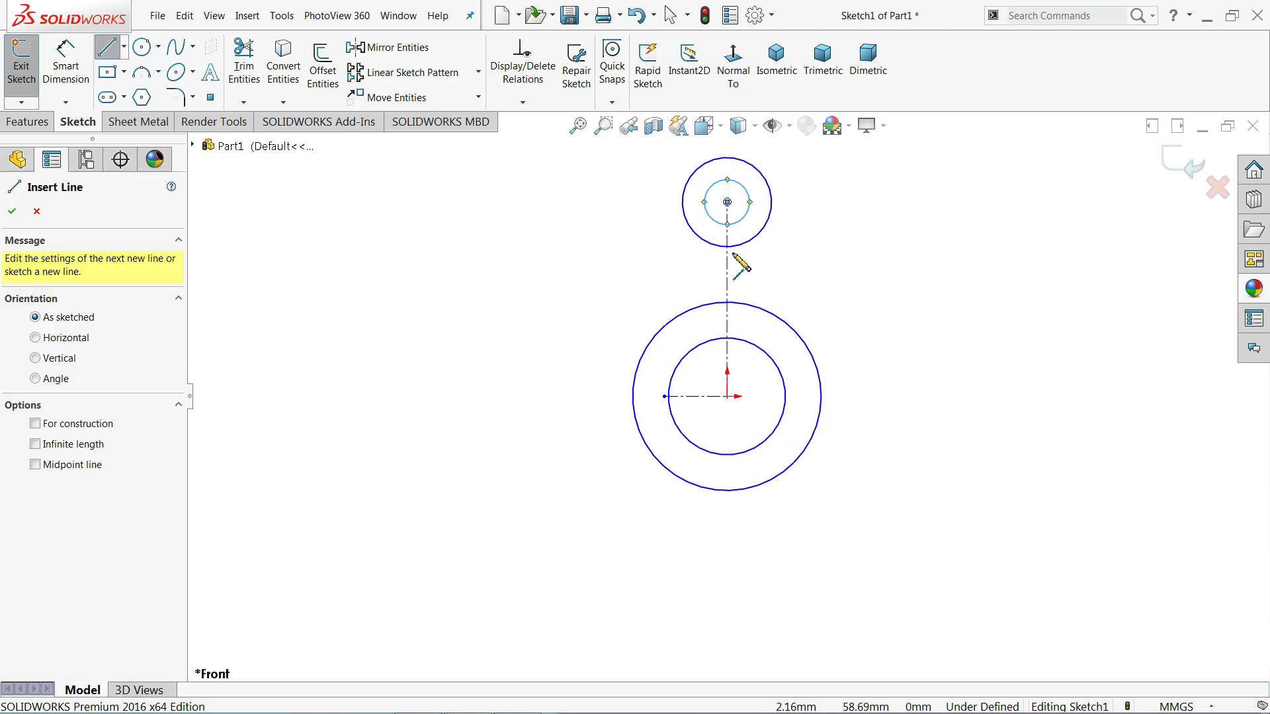
scroll(687, 212, down, 2)
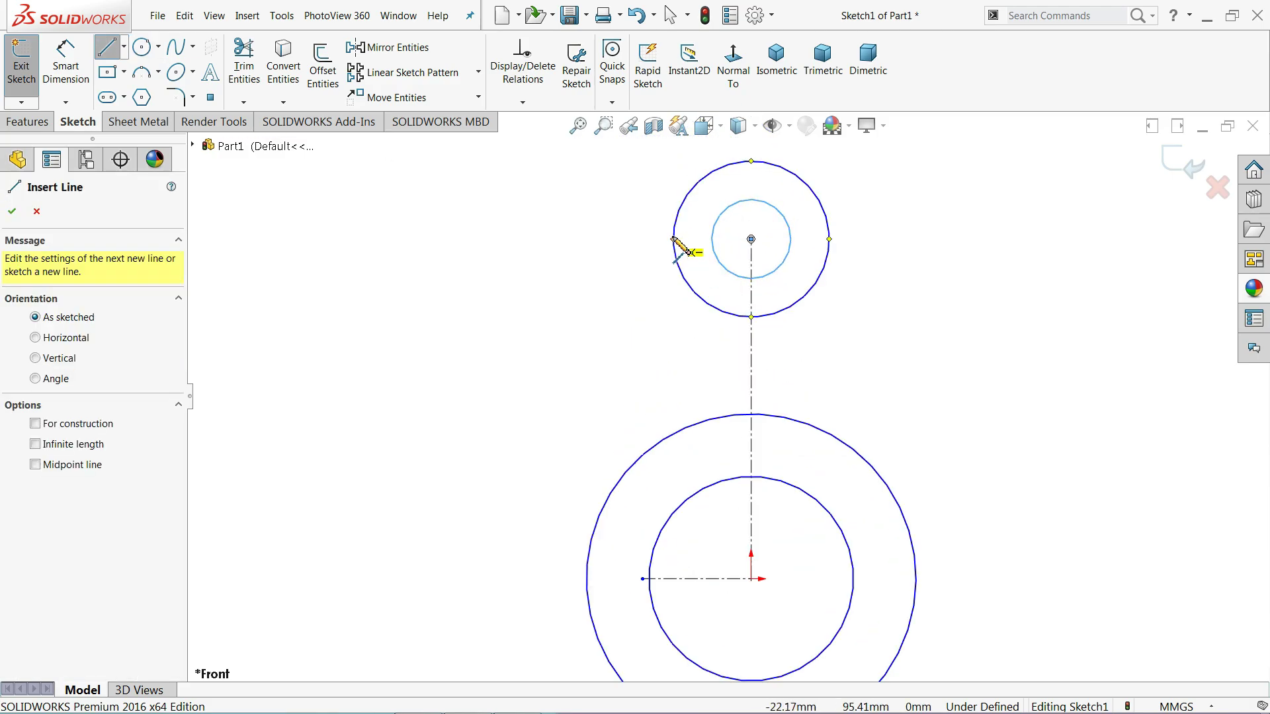
click(673, 239)
click(829, 238)
key(Escape)
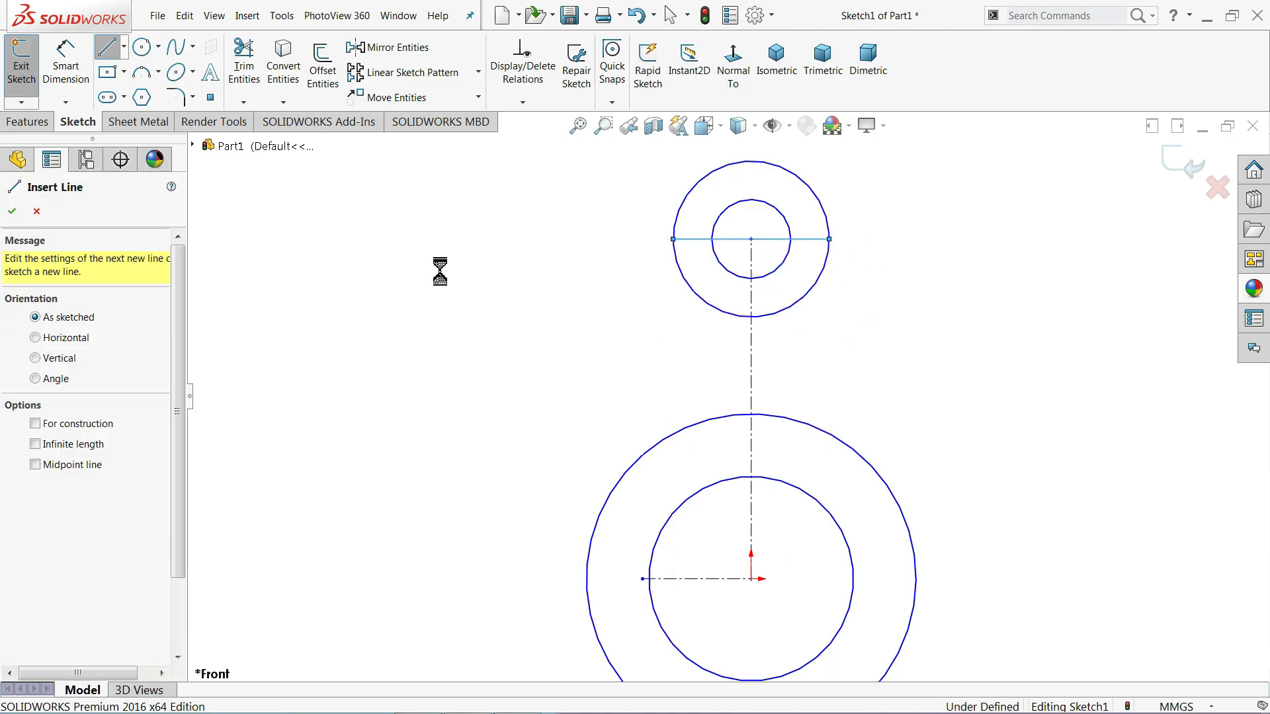
Sketch a horizontal line through the origin across the full diameter of the larger lower circle
click(107, 47)
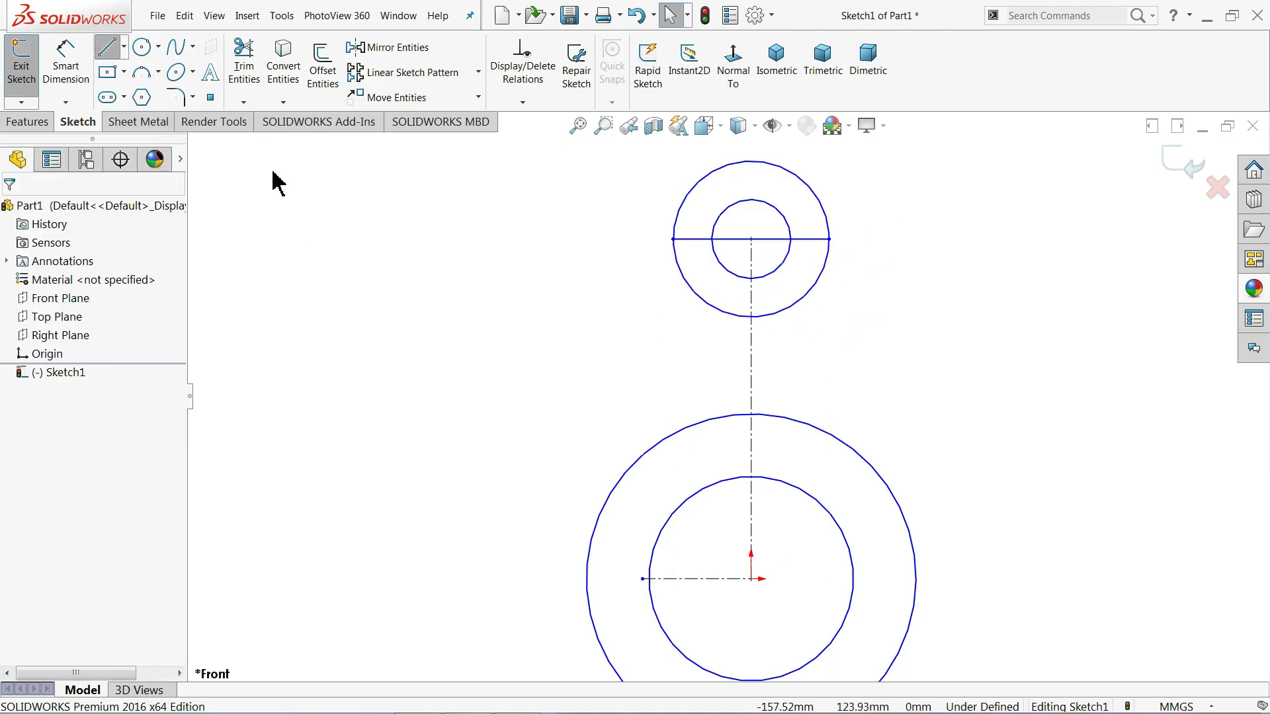
click(587, 580)
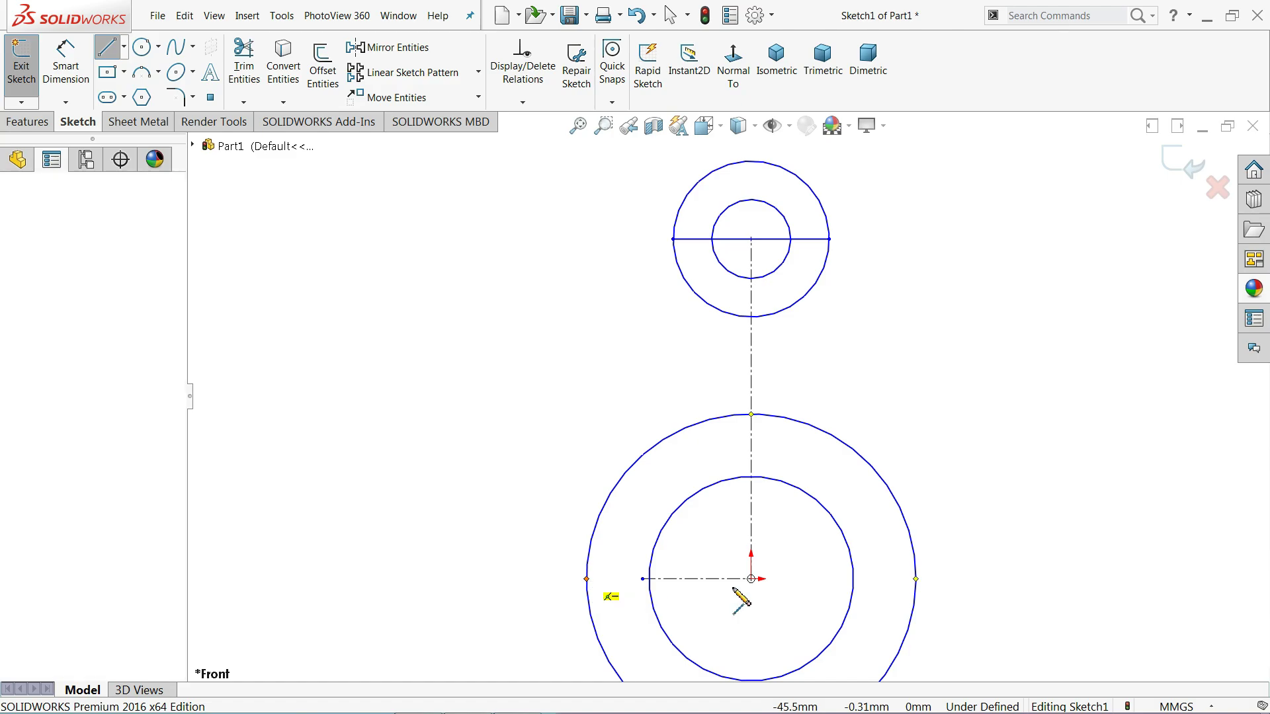
click(915, 579)
key(Escape)
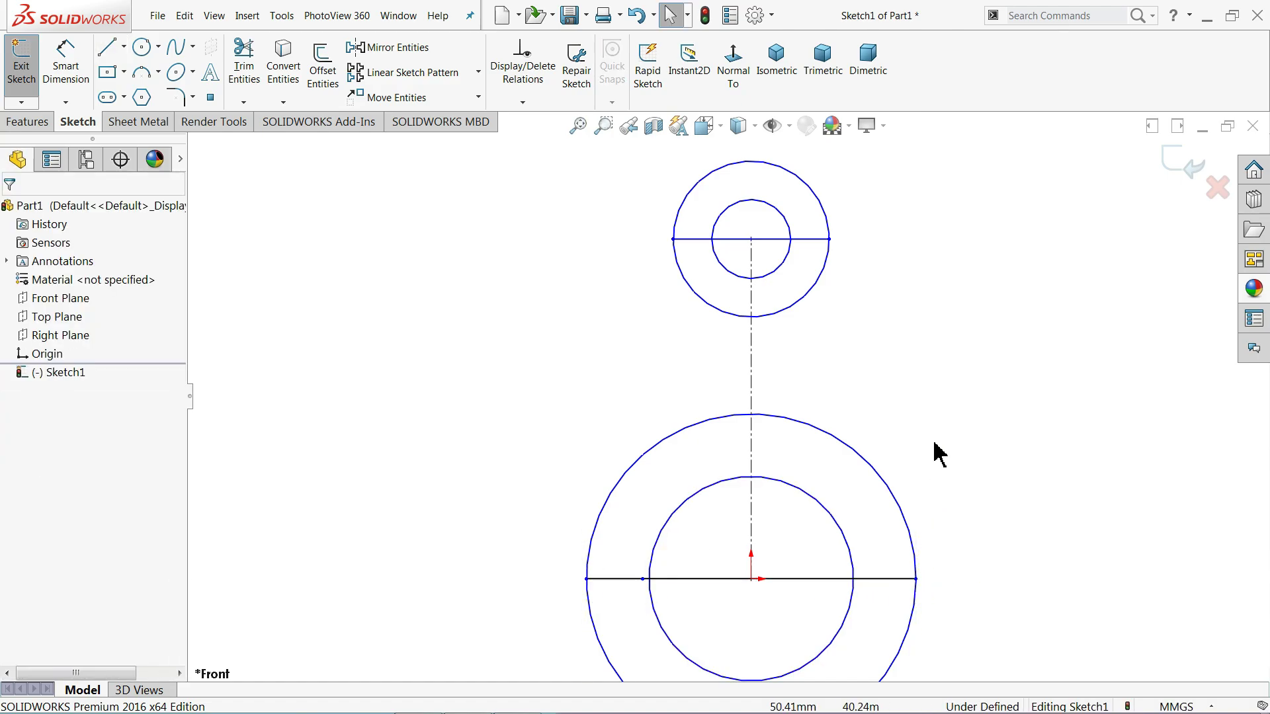
Dimension the vertical centerline between the two circle centres and set its length to 100 mm
scroll(701, 358, up, 1)
scroll(820, 489, up, 1)
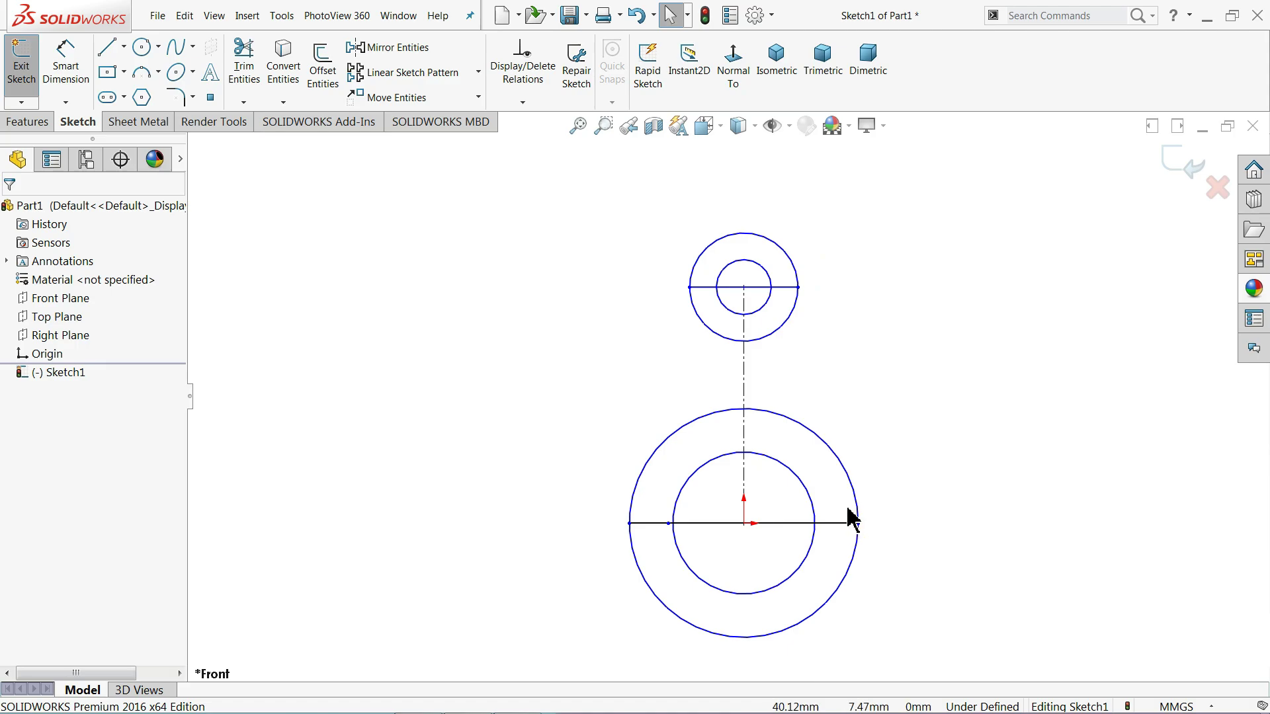
scroll(696, 473, down, 1)
click(63, 69)
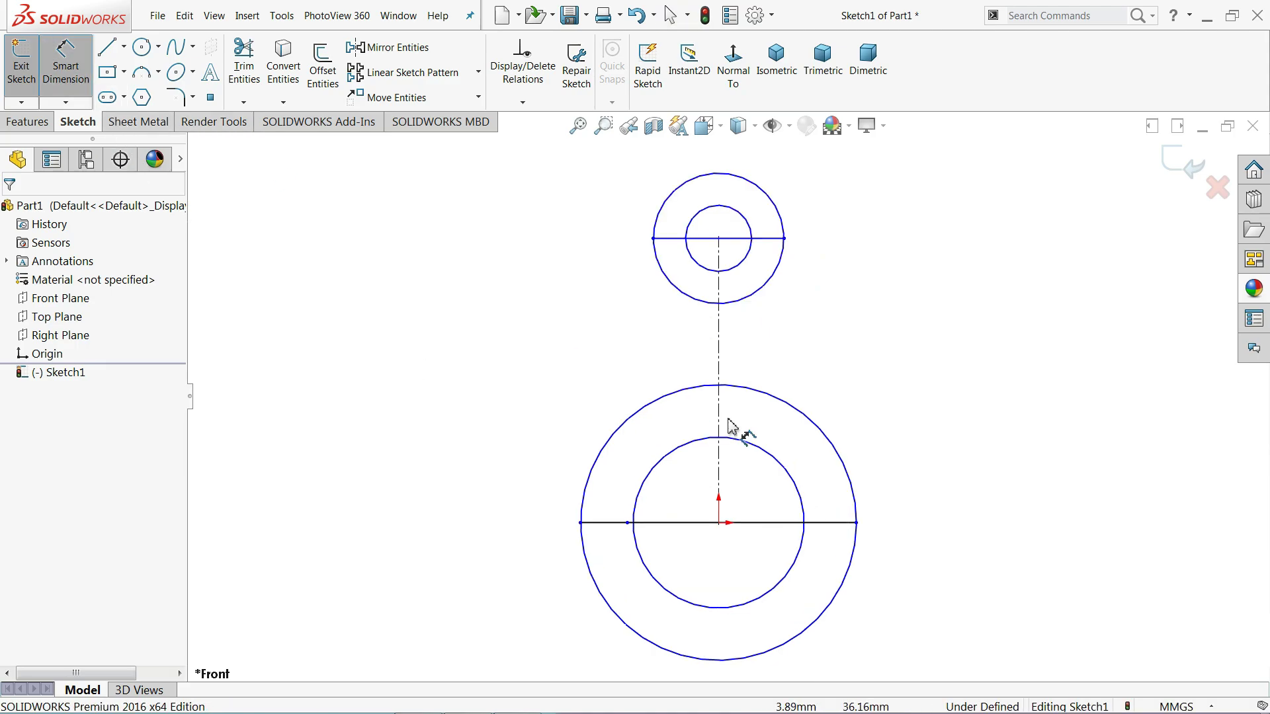
click(719, 328)
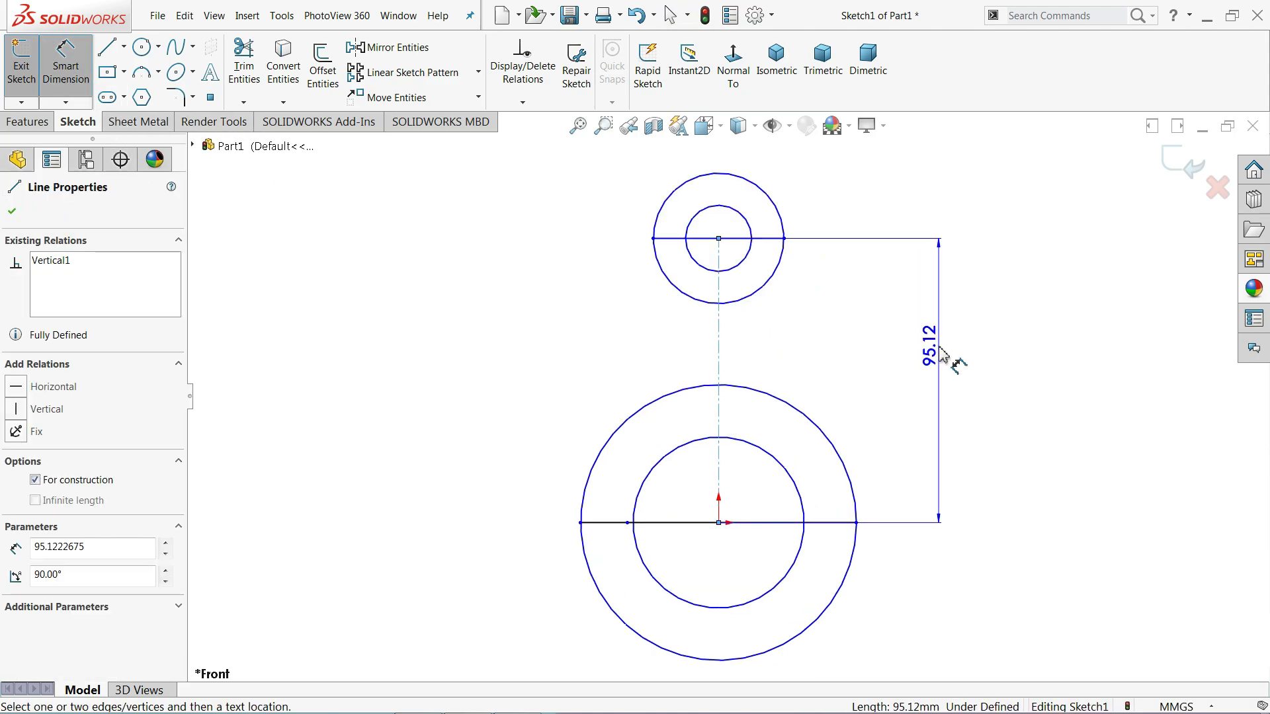
click(937, 357)
text(100)
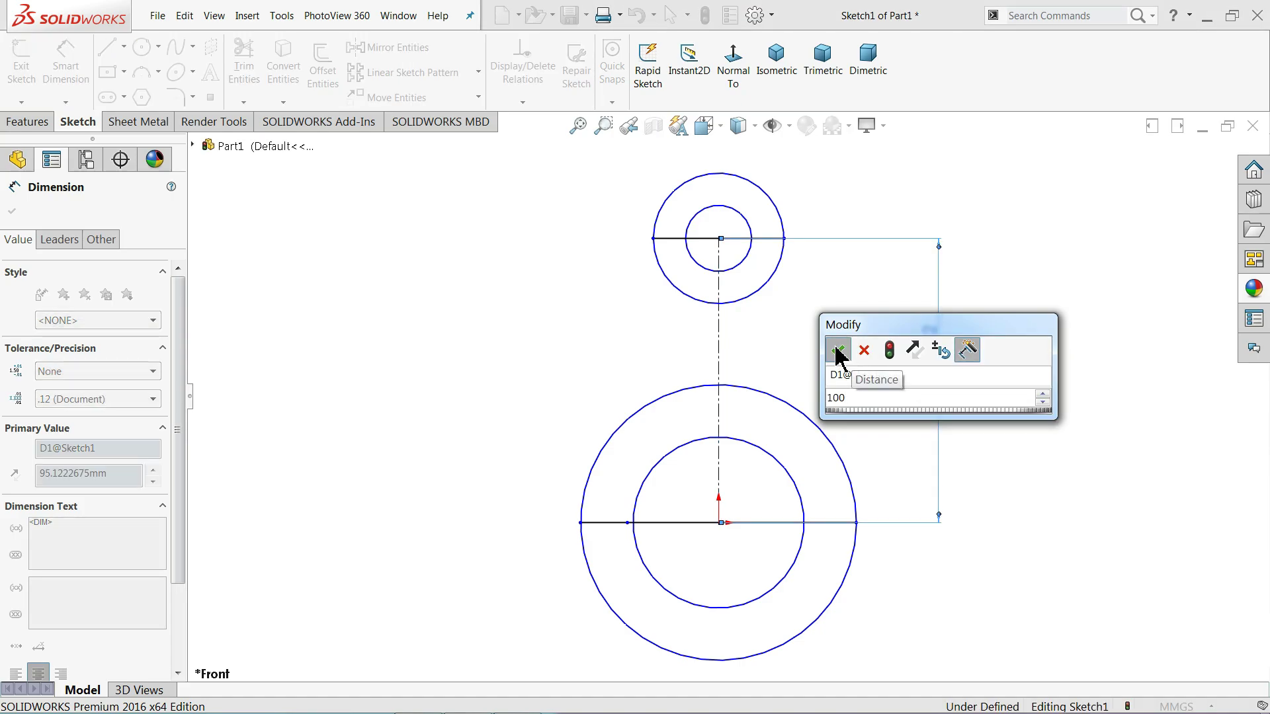
click(837, 349)
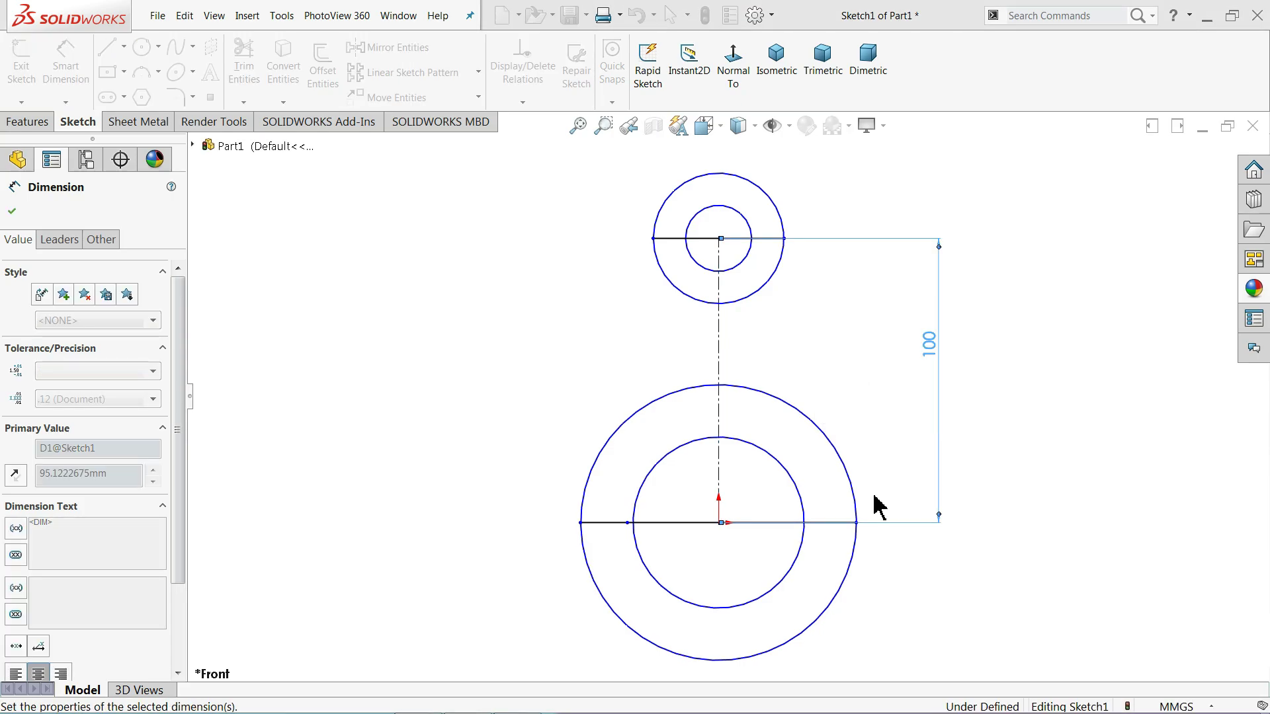
Dimension the larger lower circle and set its diameter to 80 mm
click(856, 554)
key(f)
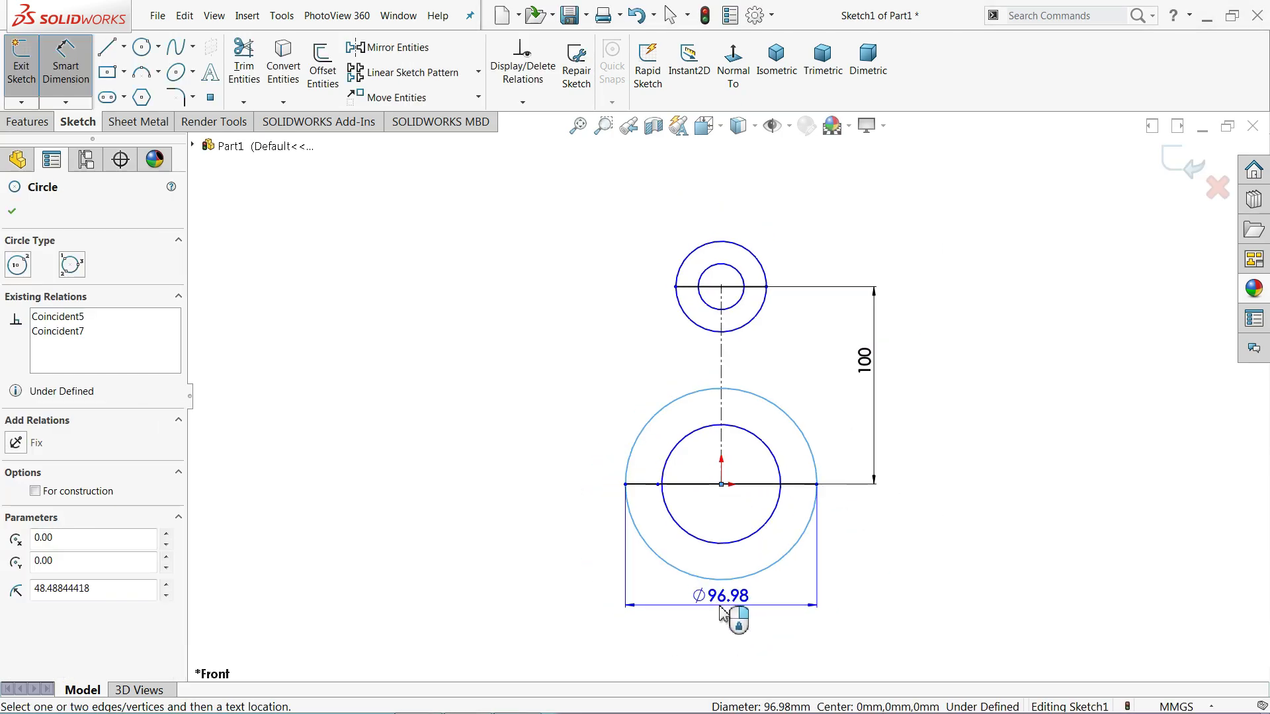
click(720, 612)
text(80)
key(Return)
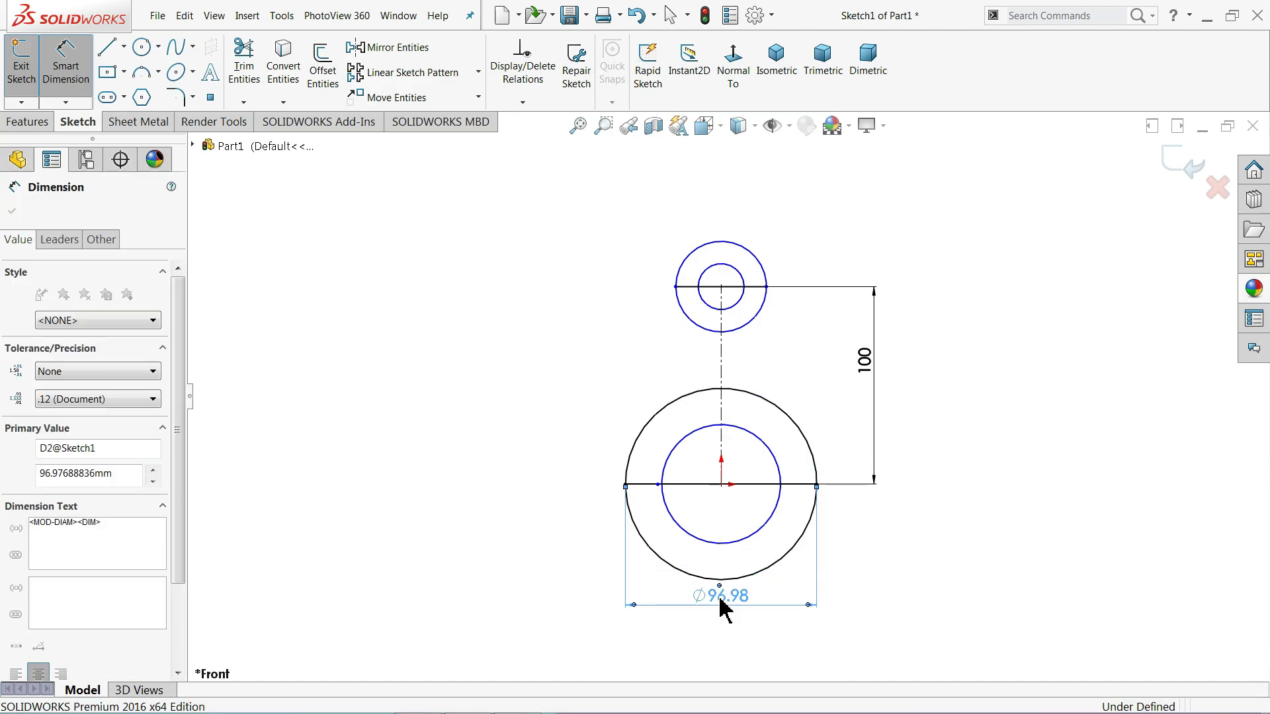
Dimension the smaller lower circle and set its diameter to 60 mm
click(743, 539)
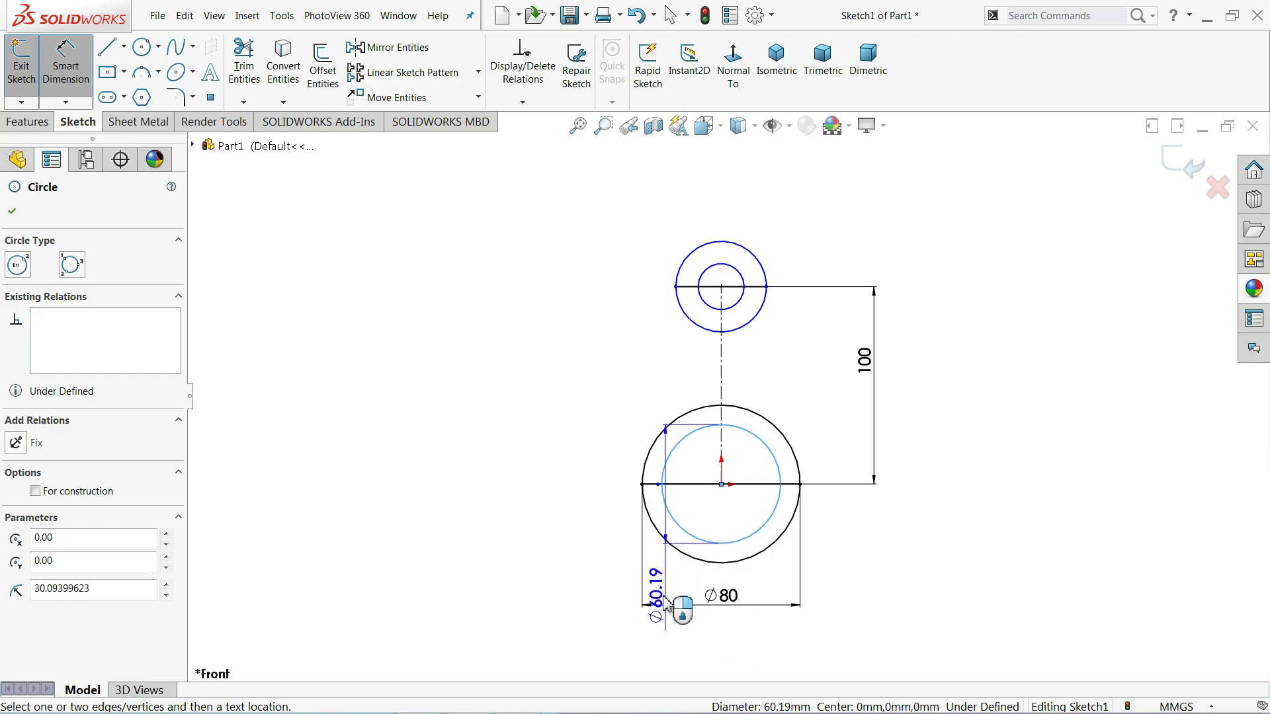
click(581, 525)
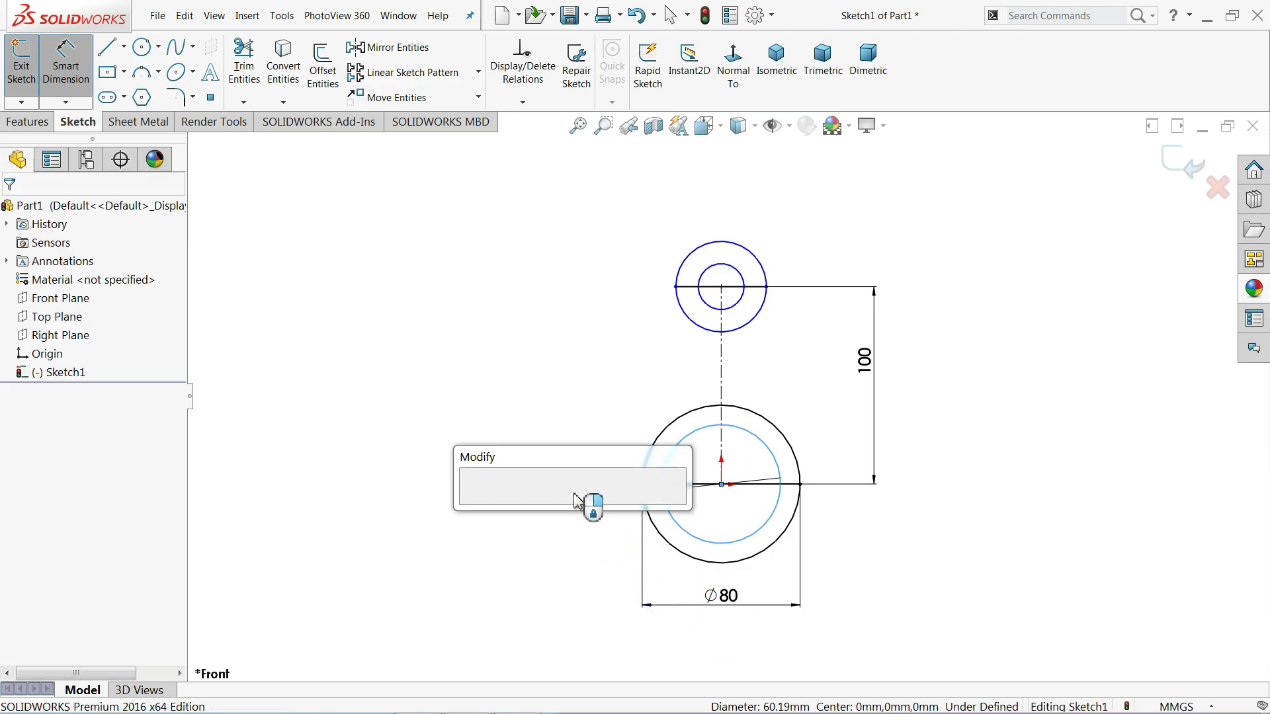
text(60)
key(Return)
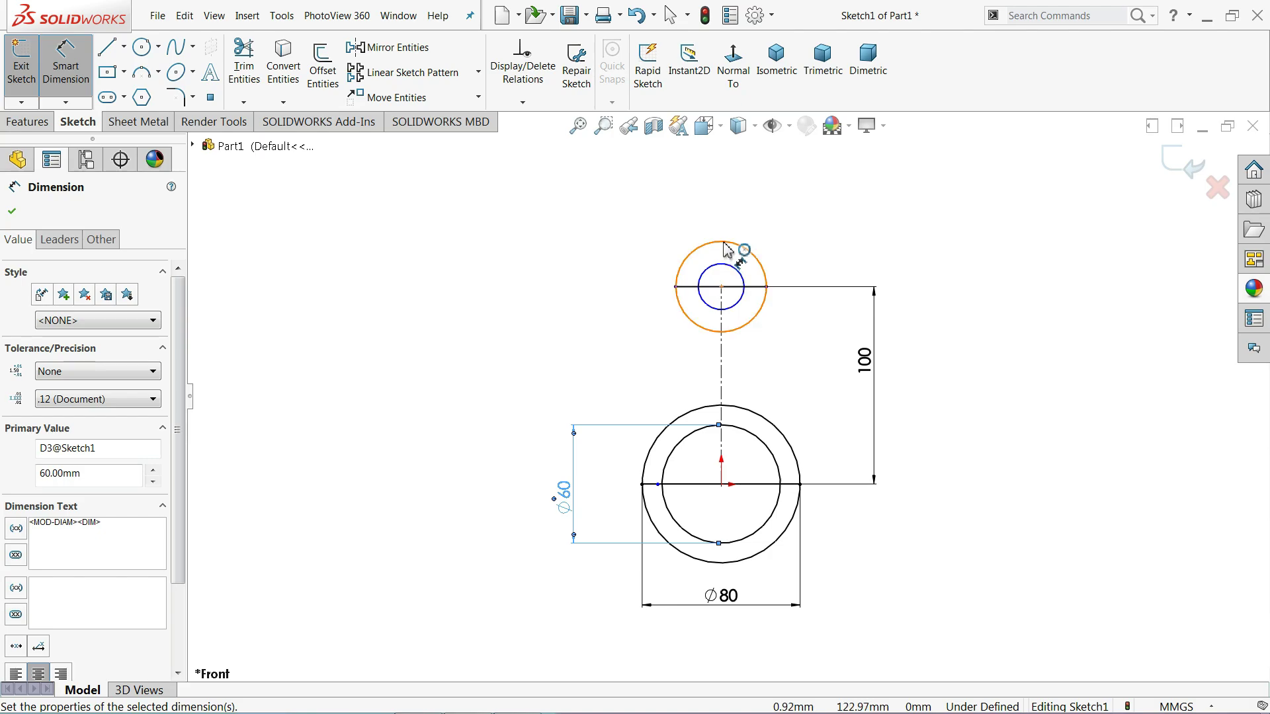
Dimension the larger upper circle and set its diameter to 50 mm
click(675, 286)
click(720, 202)
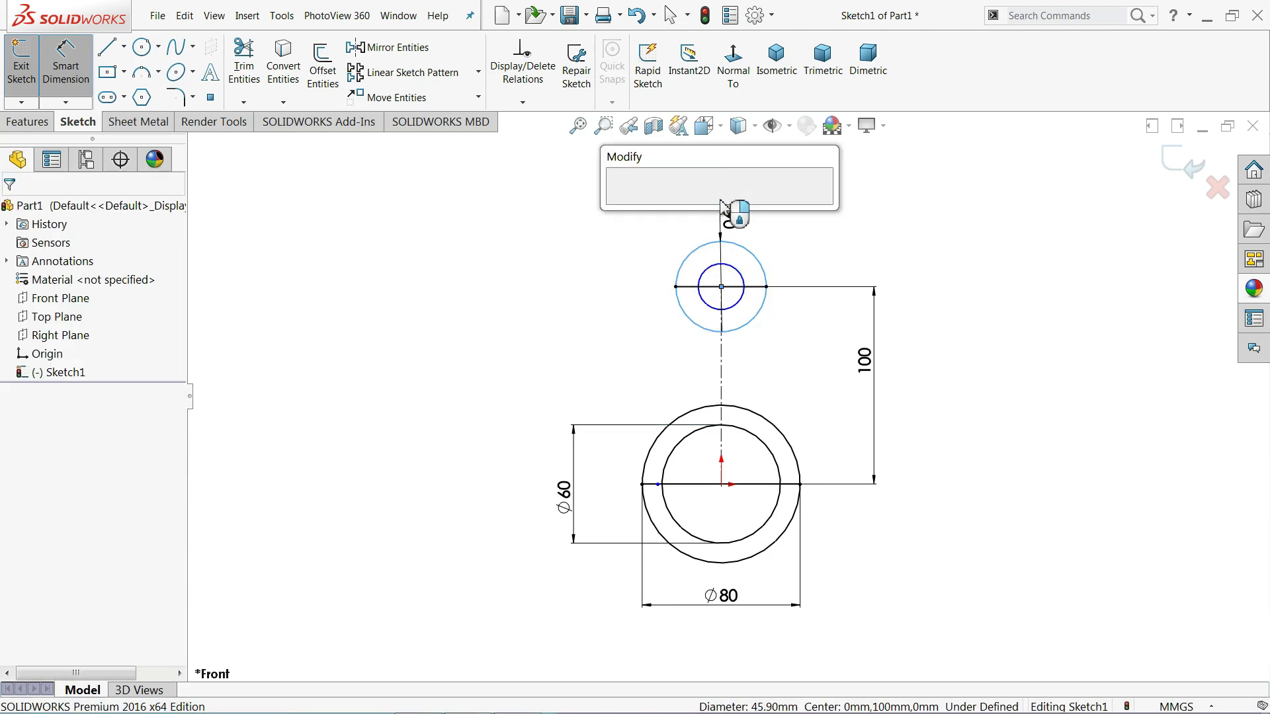
text(50)
key(Return)
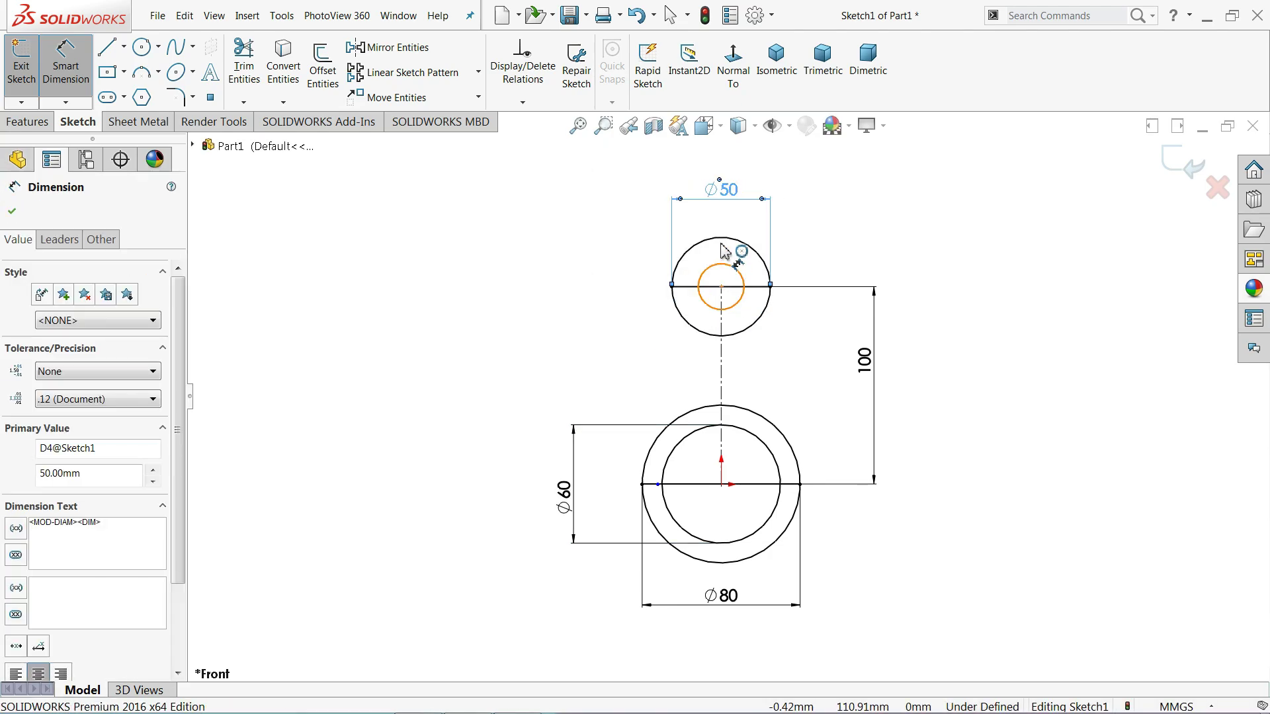
Dimension the smaller upper circle and set its diameter to 30 mm
click(731, 264)
click(722, 231)
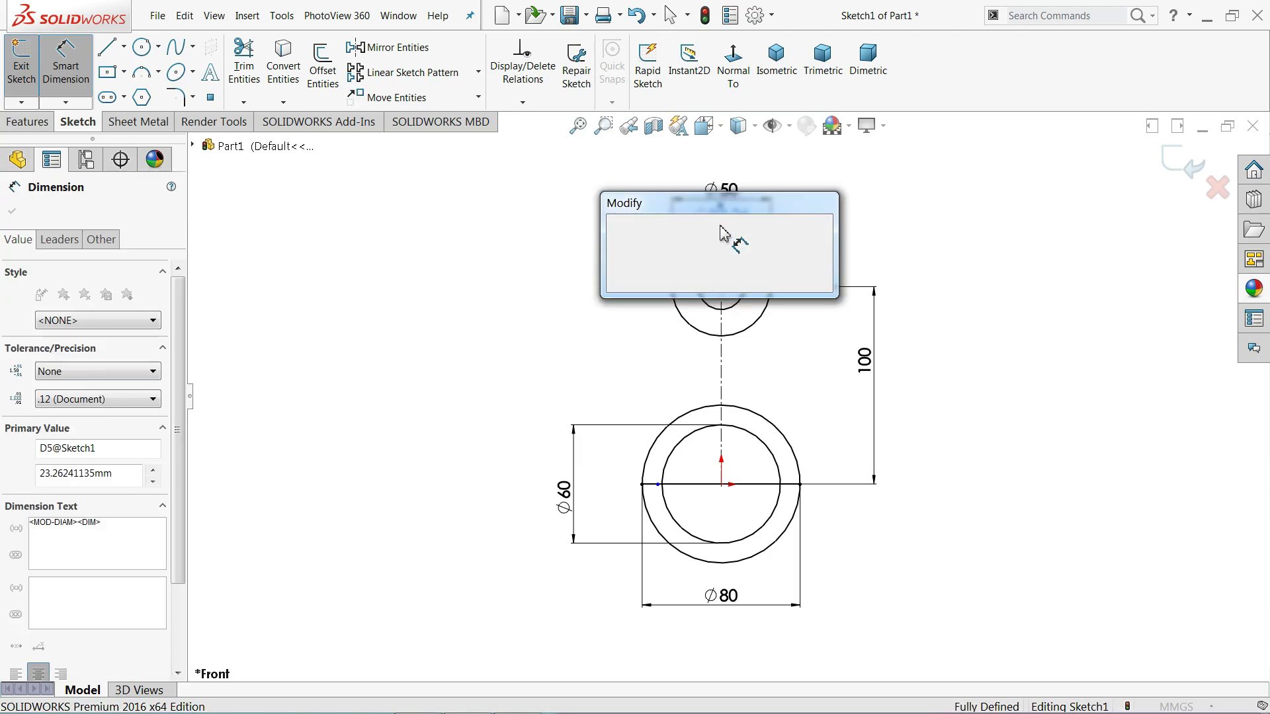
key(Return)
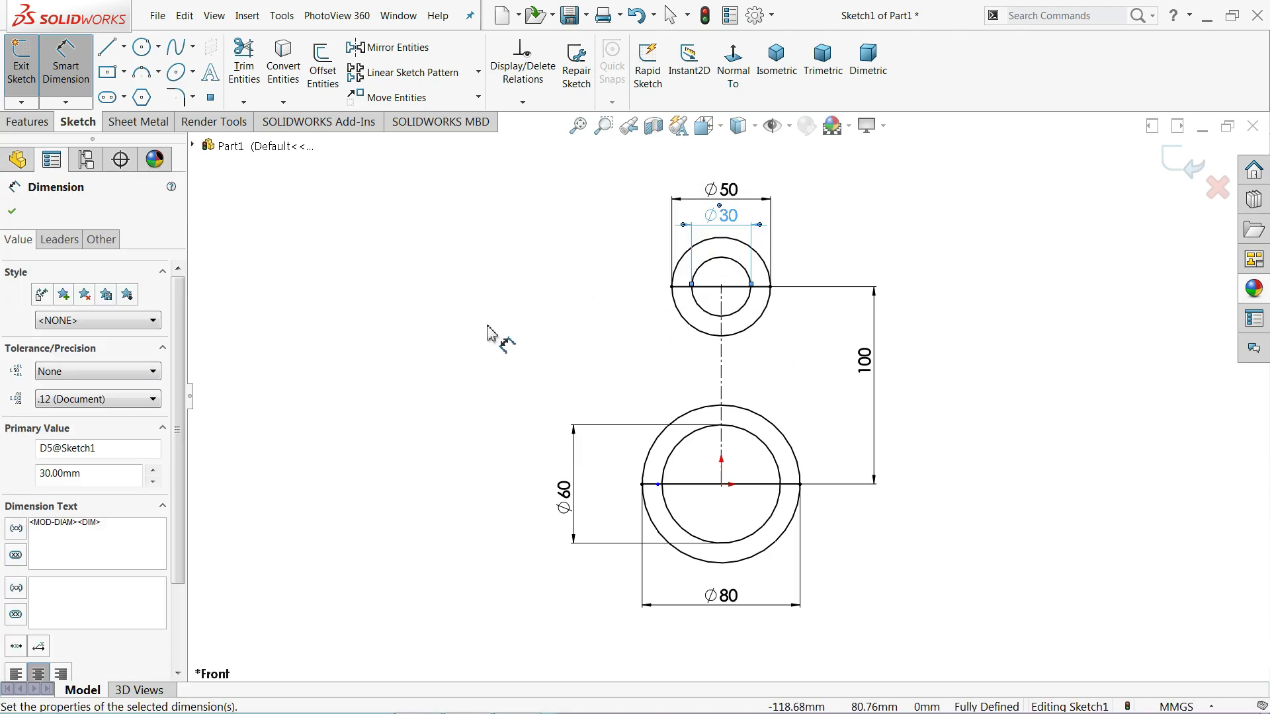
click(489, 328)
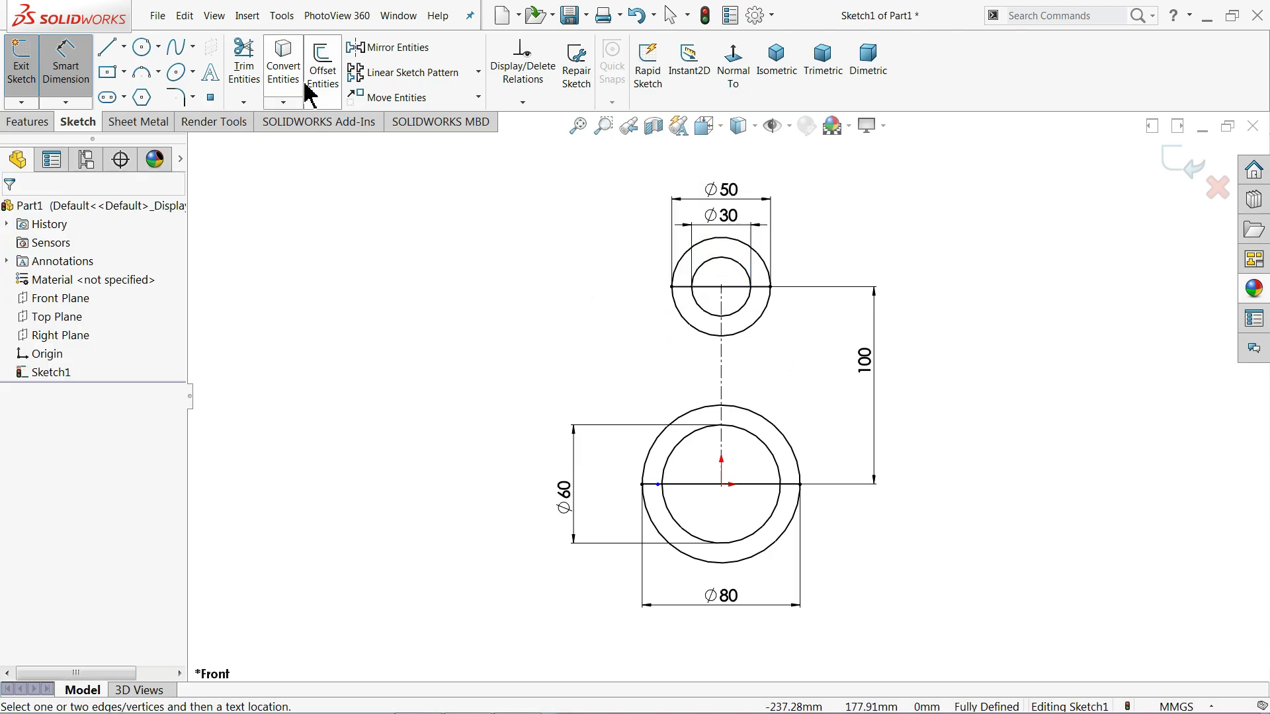
Trim the circle pairs to half rings, keeping the lower pair's upper half and the upper pair's lower half, without the lines inside the inner arcs
click(247, 88)
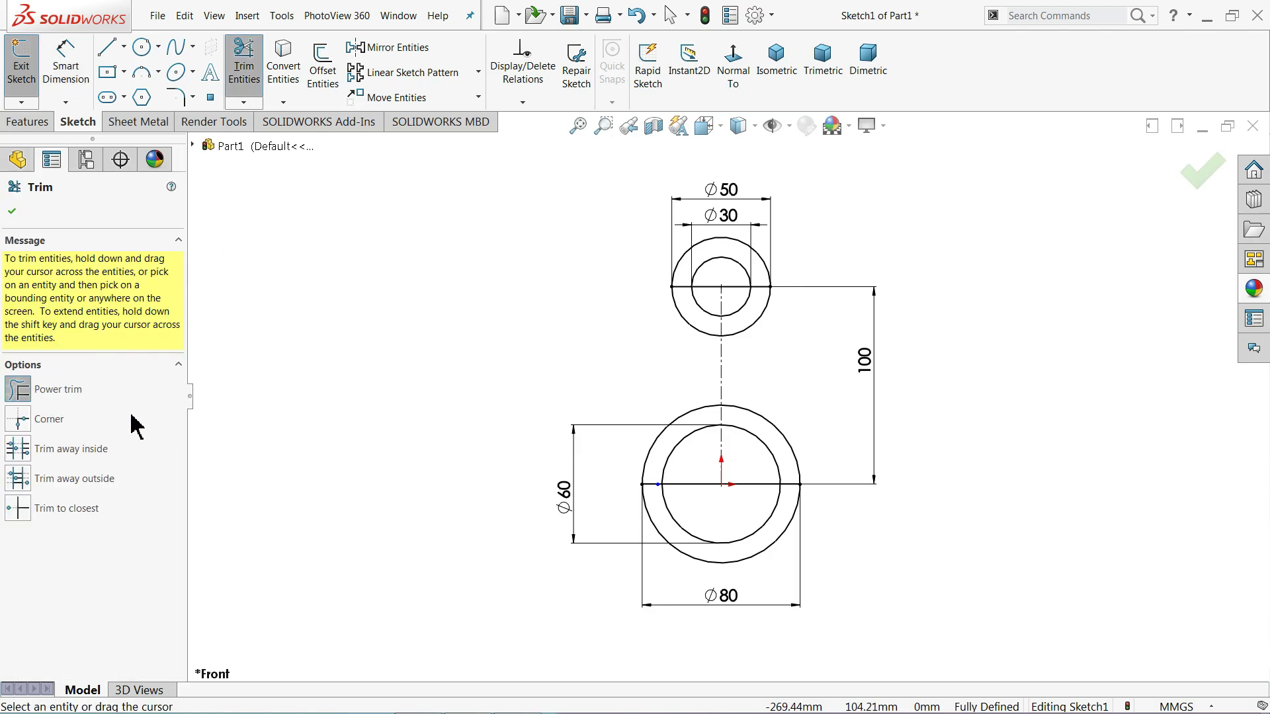
scroll(802, 529, down, 2)
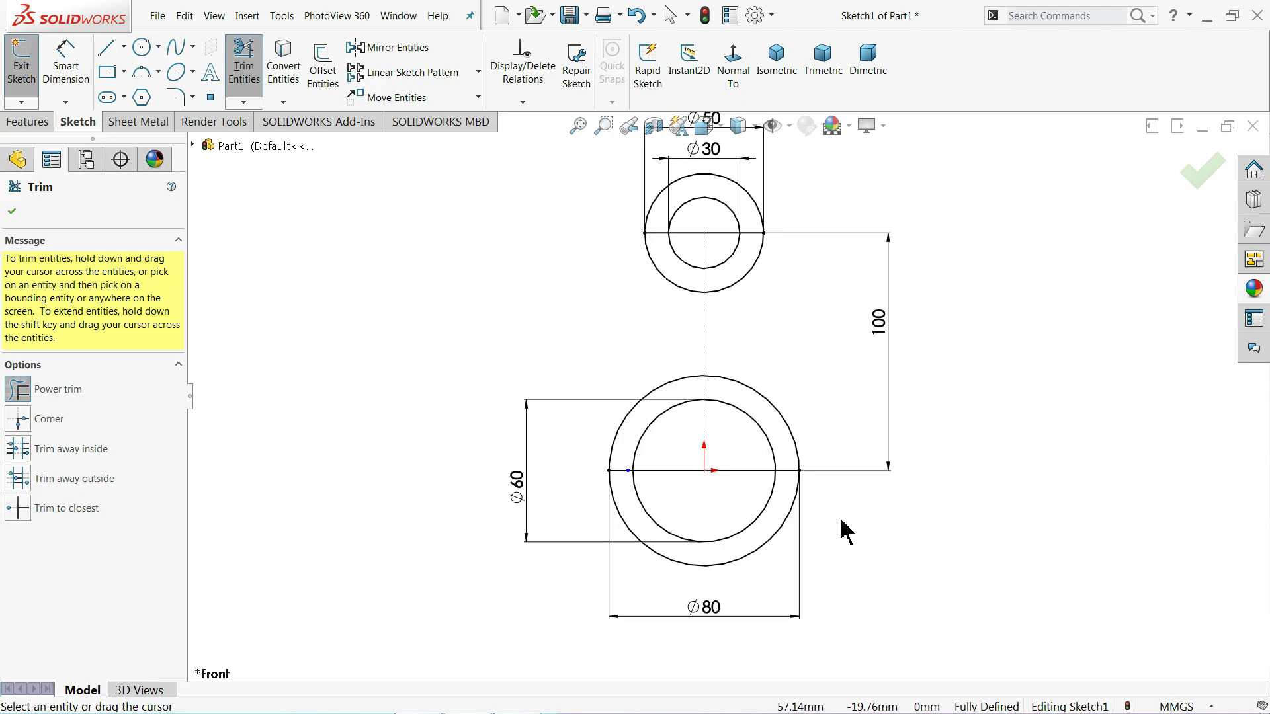
mouse_move(827, 521)
mouse_down()
mouse_move(706, 504)
mouse_move(676, 461)
mouse_move(740, 493)
mouse_move(744, 452)
mouse_move(743, 497)
mouse_up()
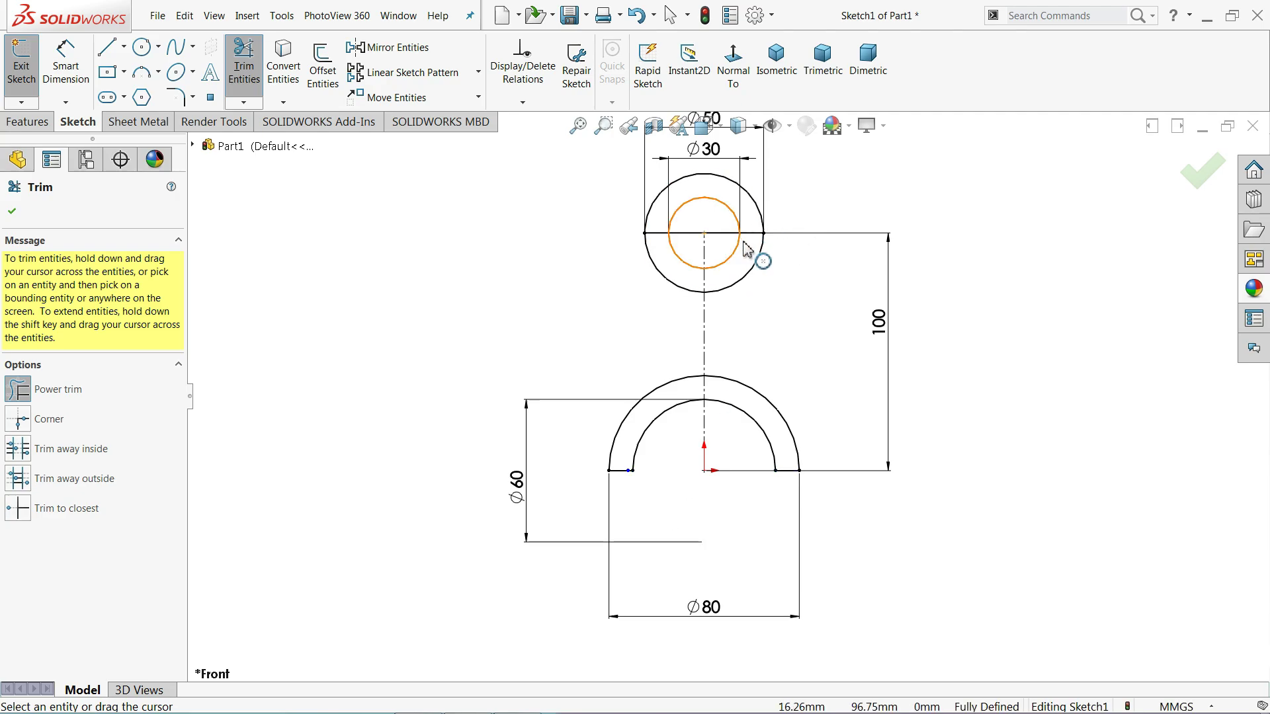
mouse_move(786, 198)
mouse_down()
mouse_move(666, 204)
mouse_move(686, 235)
mouse_move(699, 214)
mouse_move(740, 249)
mouse_up()
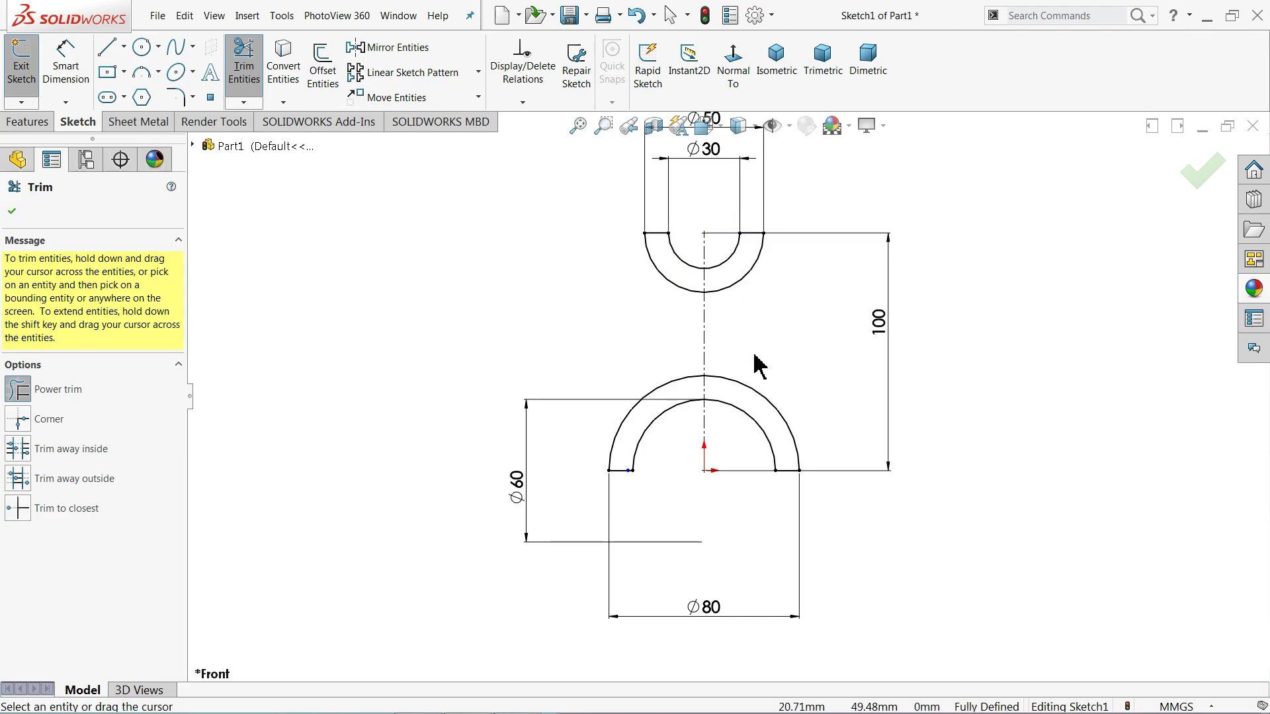
scroll(646, 487, down, 3)
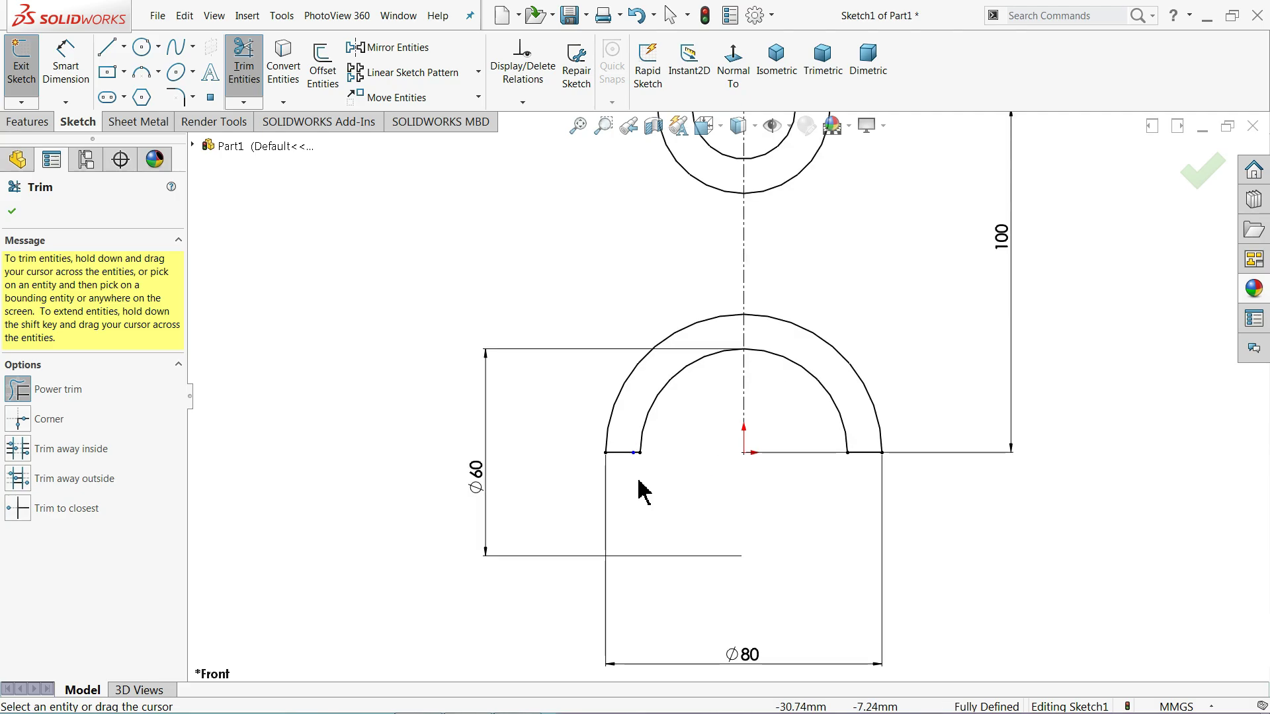
click(12, 211)
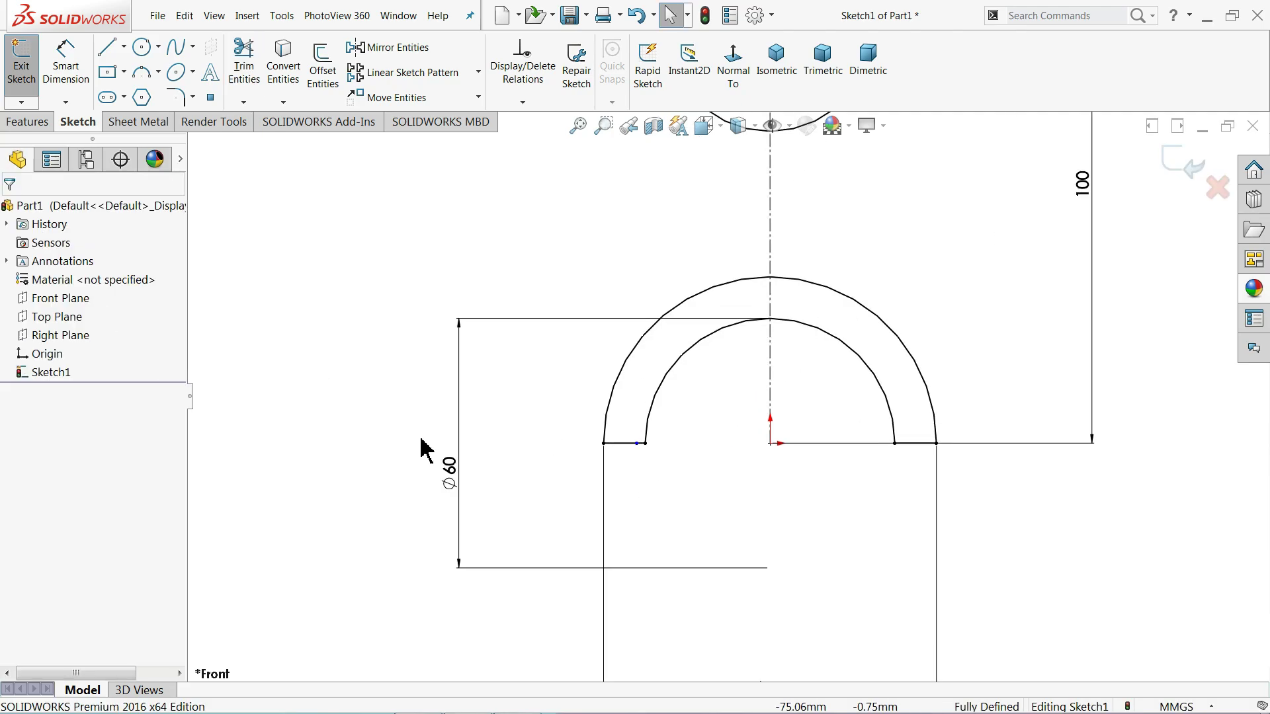
Delete the short horizontal line that closes the left end of the lower half ring
scroll(681, 479, down, 2)
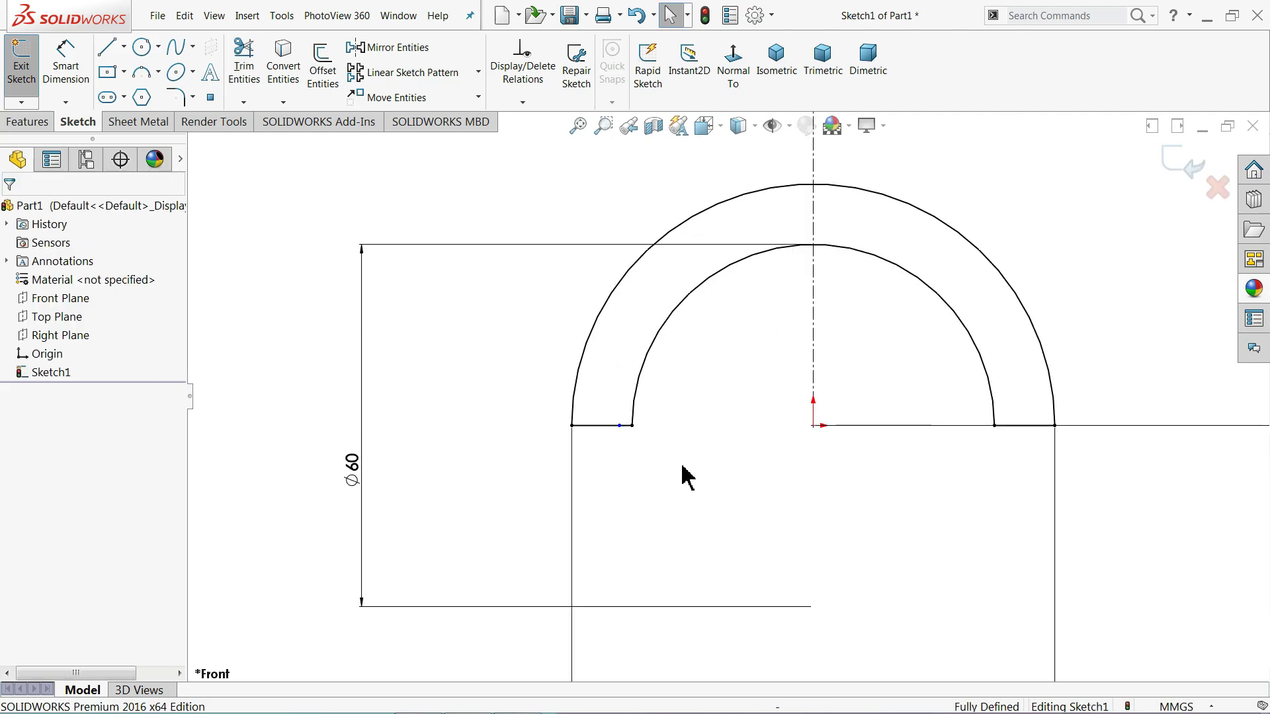
click(611, 428)
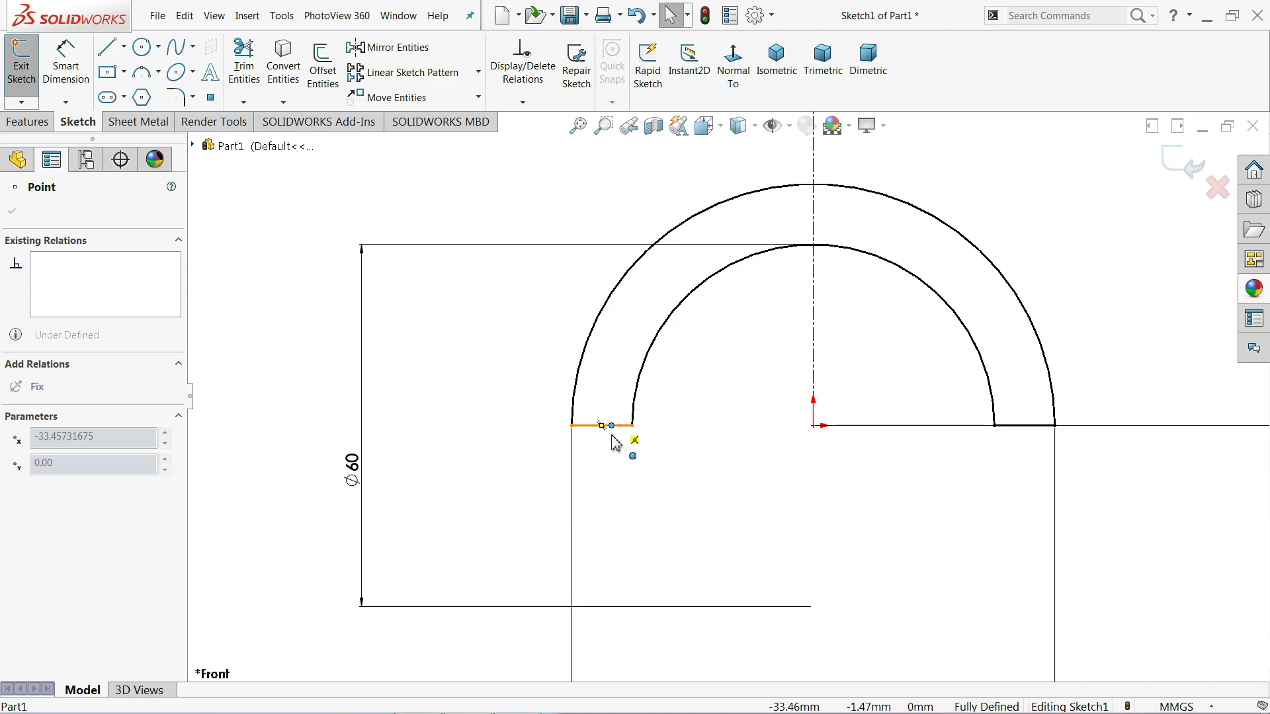
key(Delete)
click(735, 375)
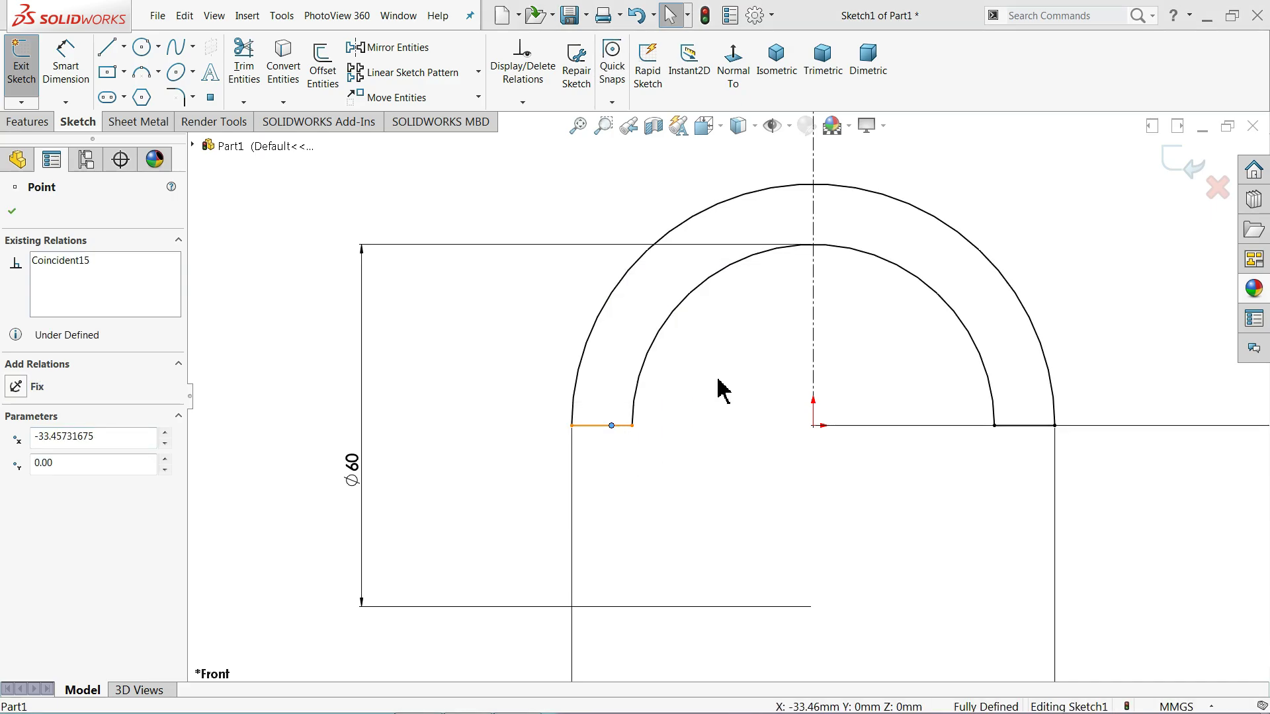
click(609, 425)
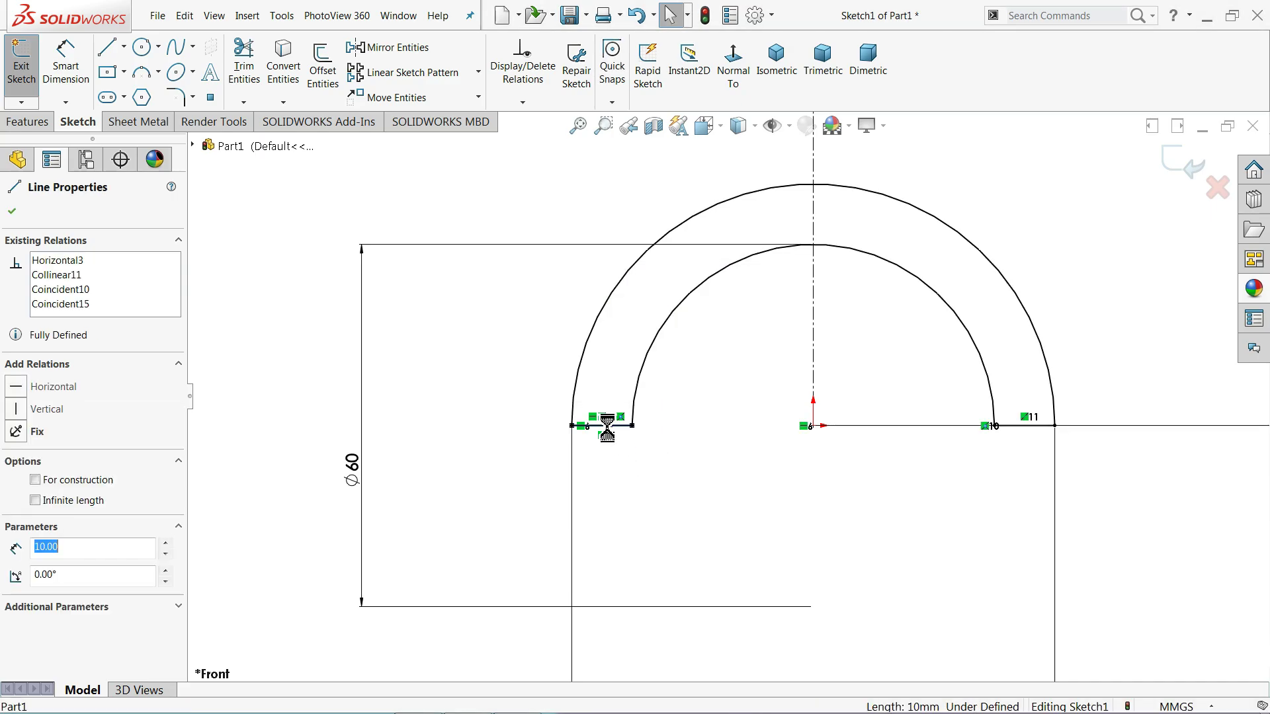
click(625, 456)
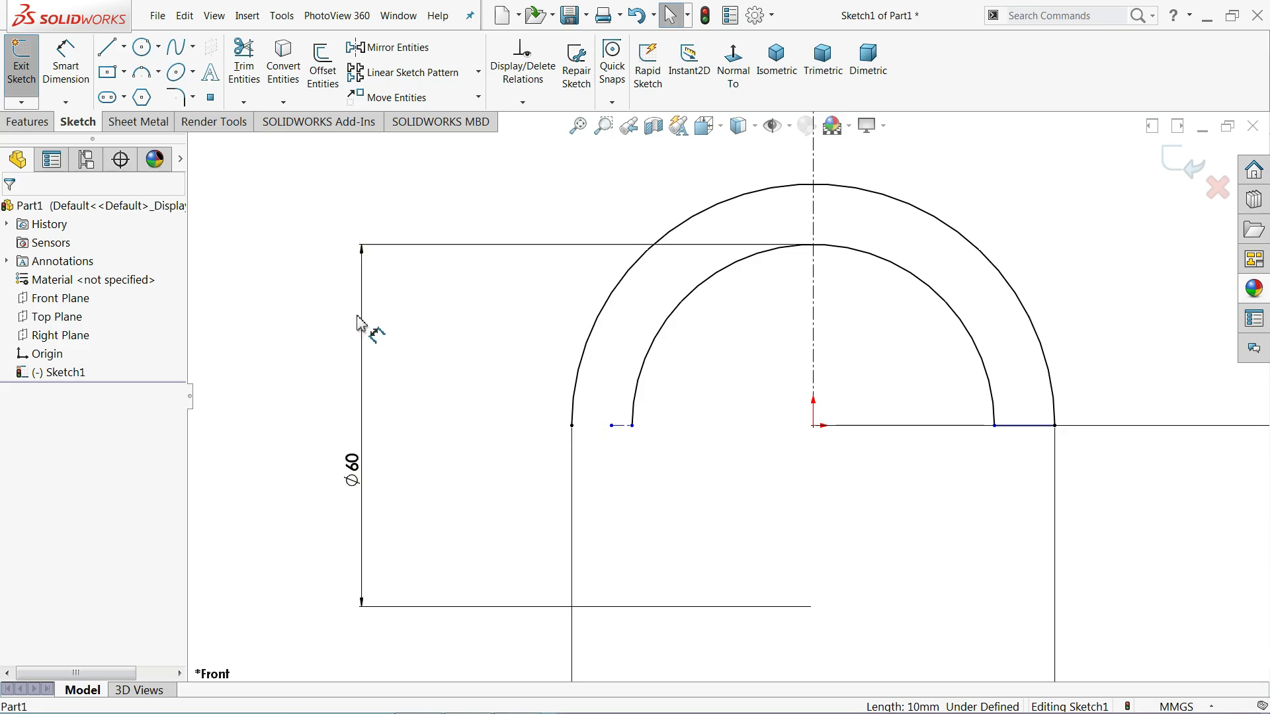
Draw a horizontal line joining the outer and inner arc endpoints at the left end of the lower half ring
click(108, 49)
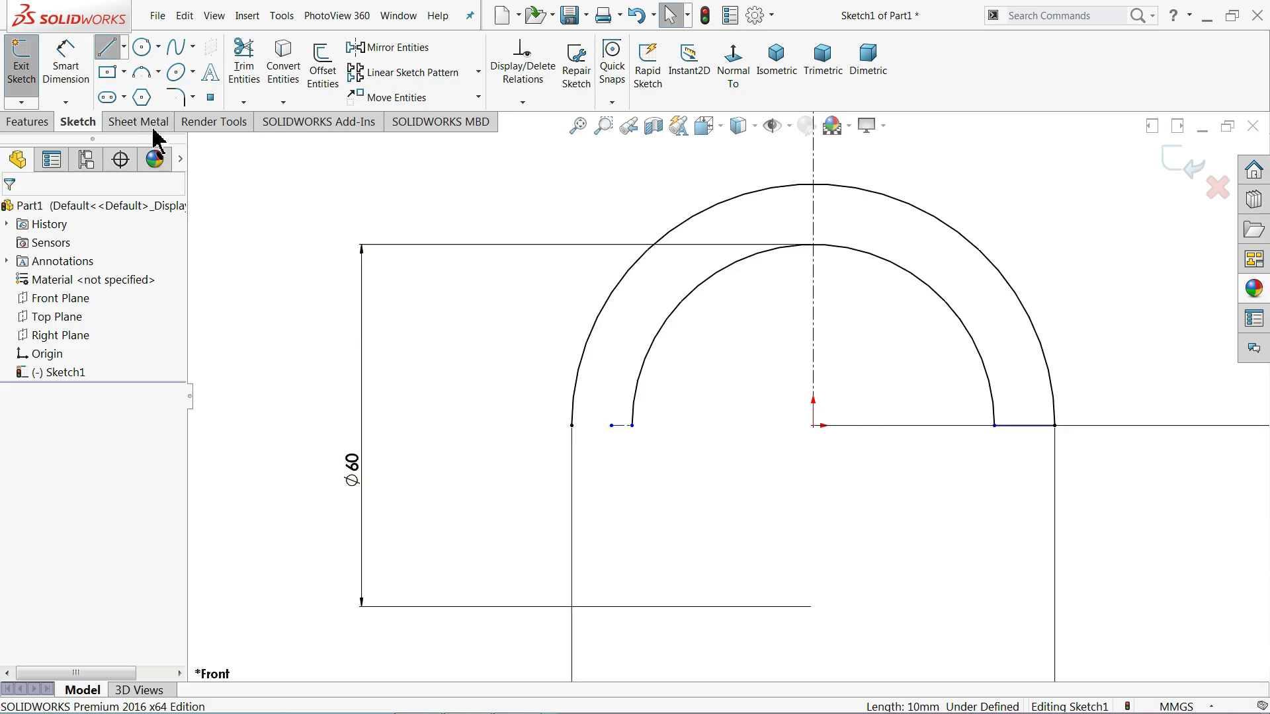
click(584, 434)
click(632, 426)
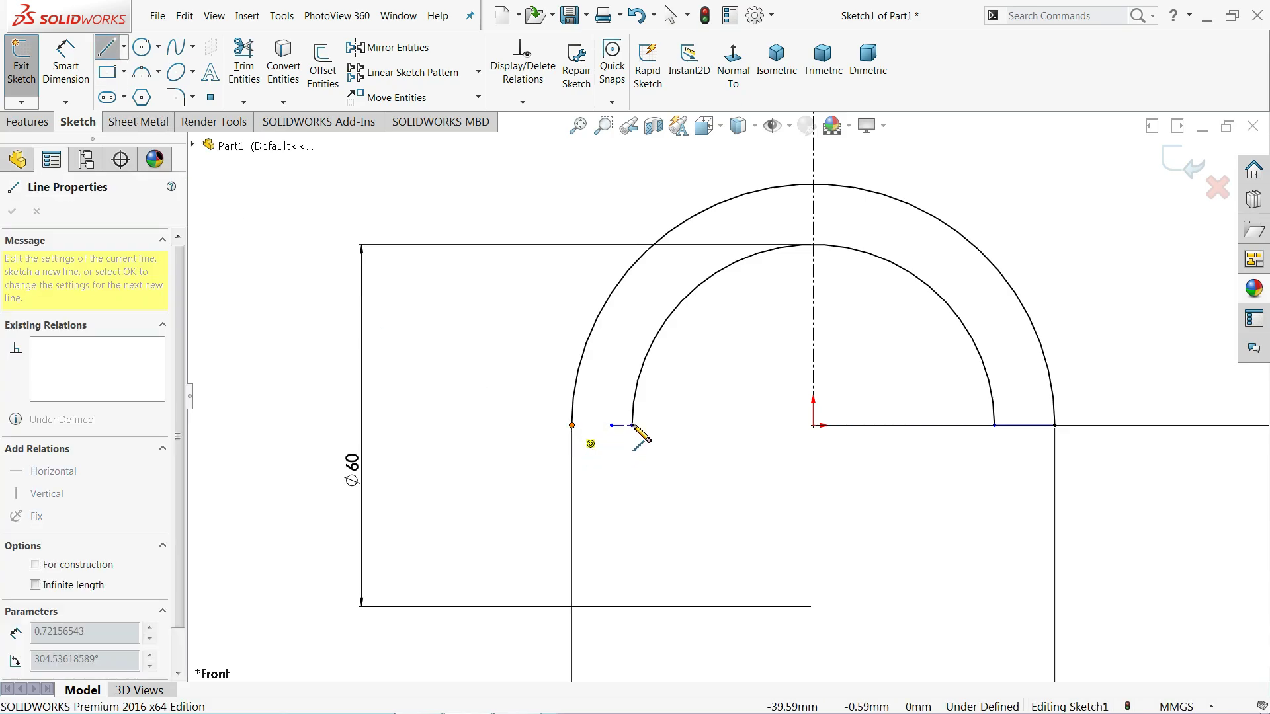
right_click(674, 457)
click(720, 466)
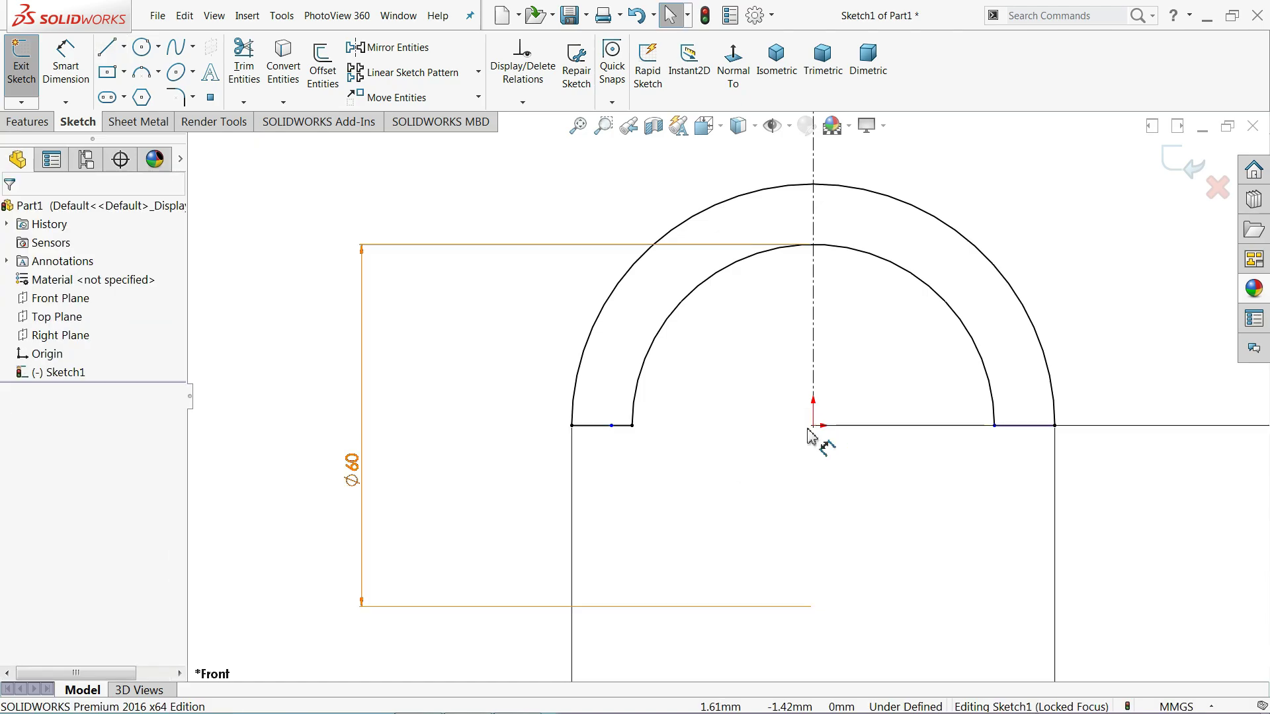
Finish and exit the half-ring profile sketch
scroll(816, 434, up, 3)
scroll(809, 426, up, 2)
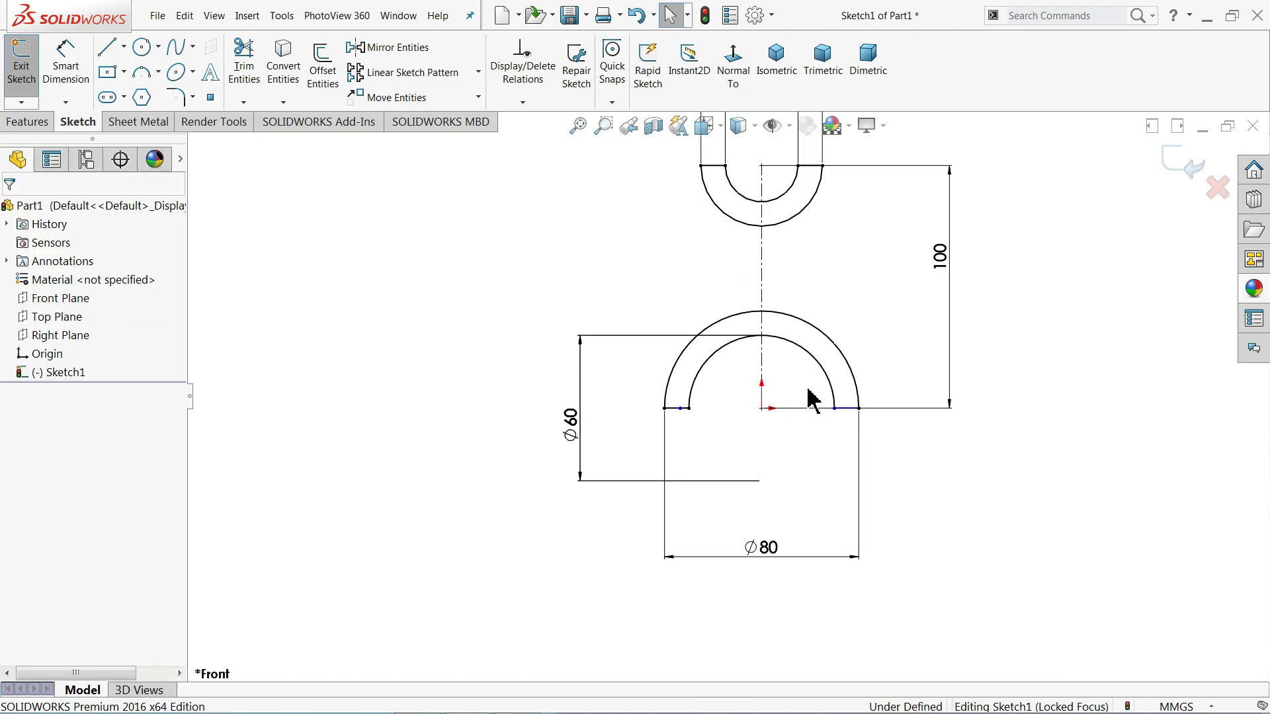
scroll(816, 261, down, 2)
scroll(816, 250, up, 2)
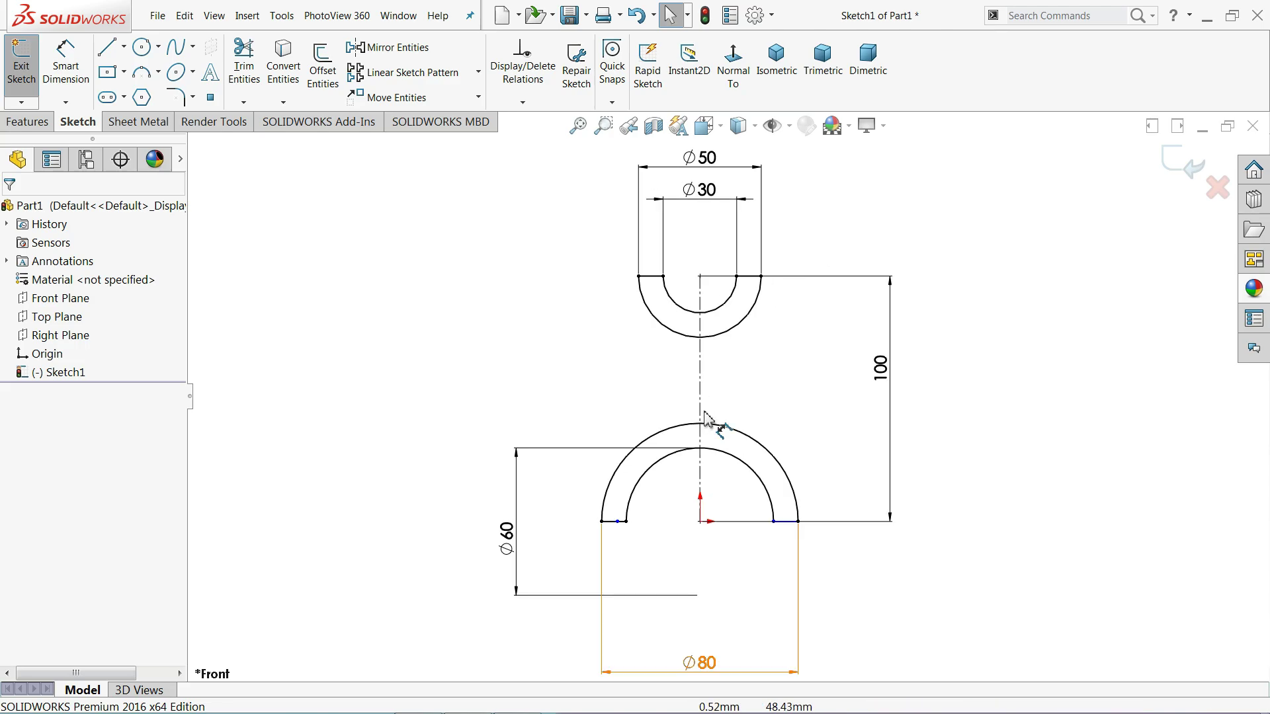
click(25, 123)
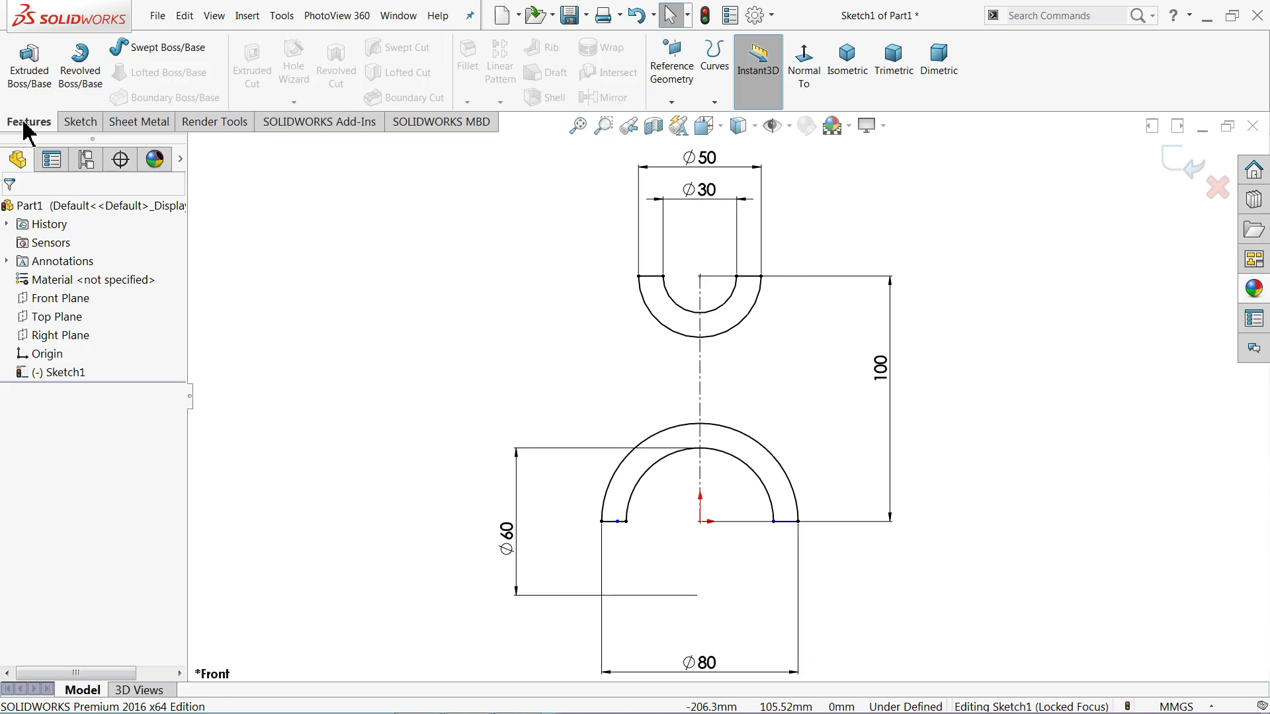
click(1176, 167)
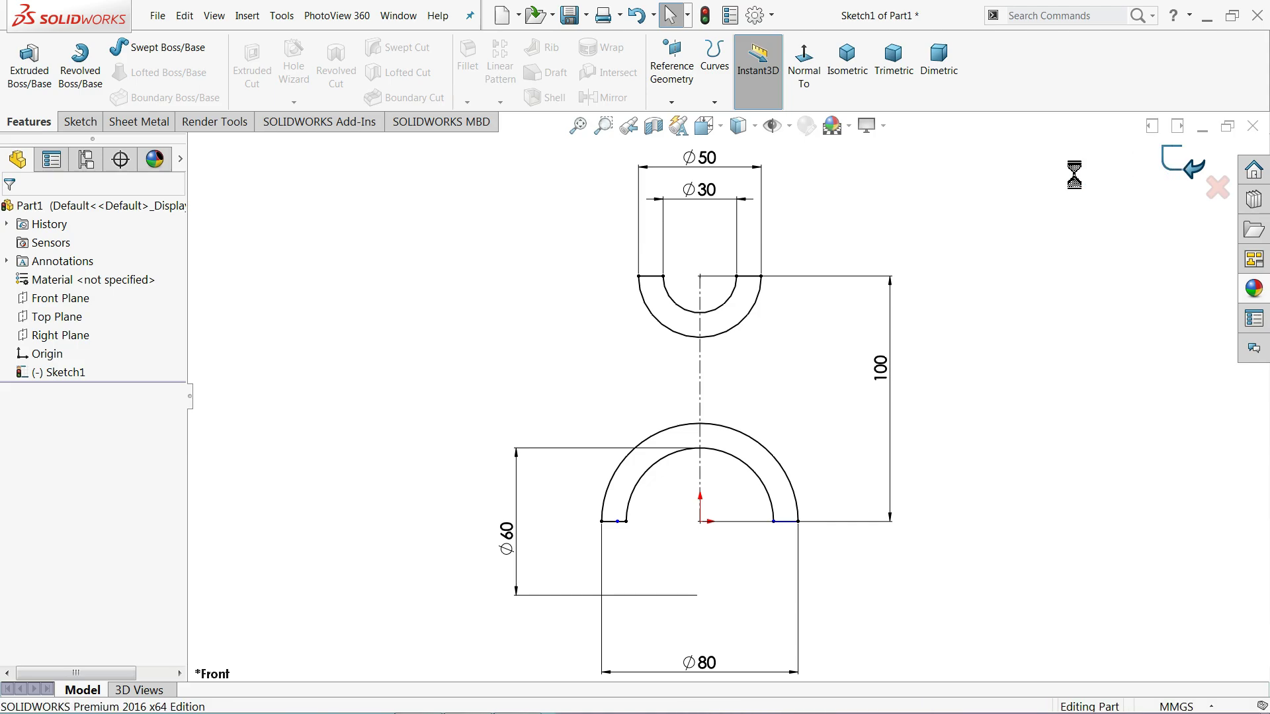
Extrude only the lower half-ring region of the sketch as a Blind boss 60 mm deep
click(29, 66)
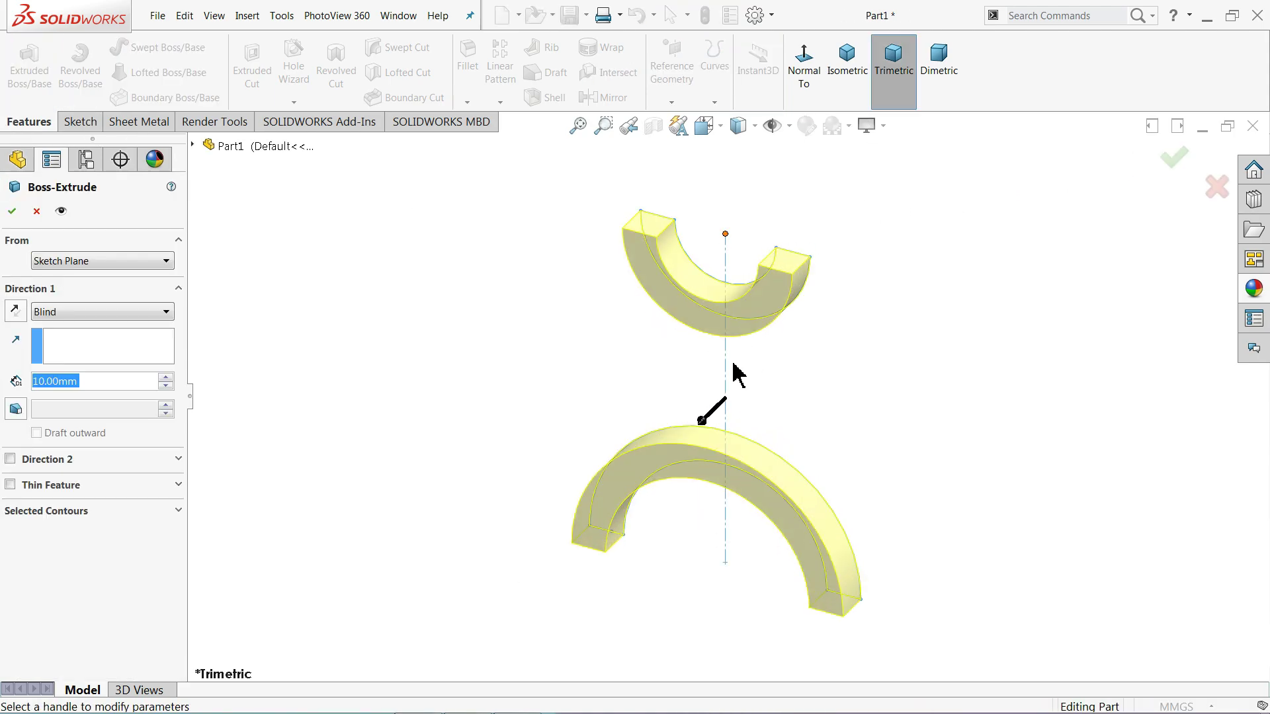
click(9, 514)
right_click(69, 551)
click(100, 554)
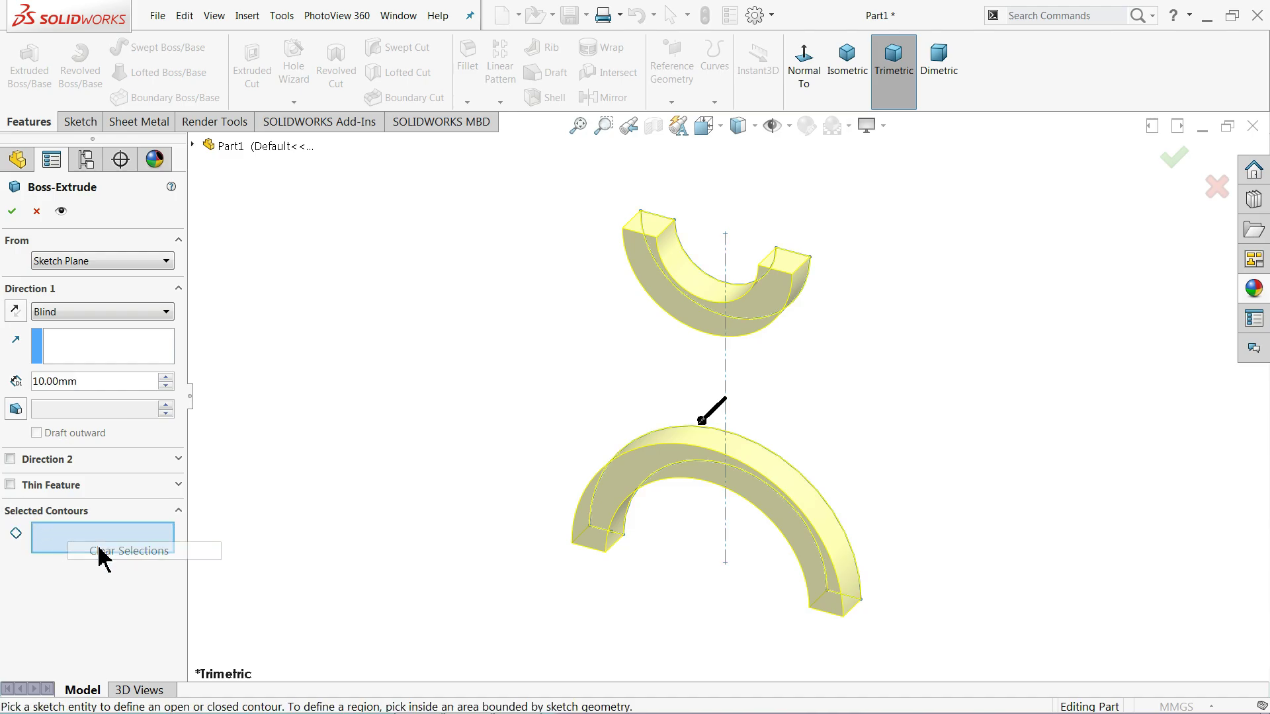
click(694, 462)
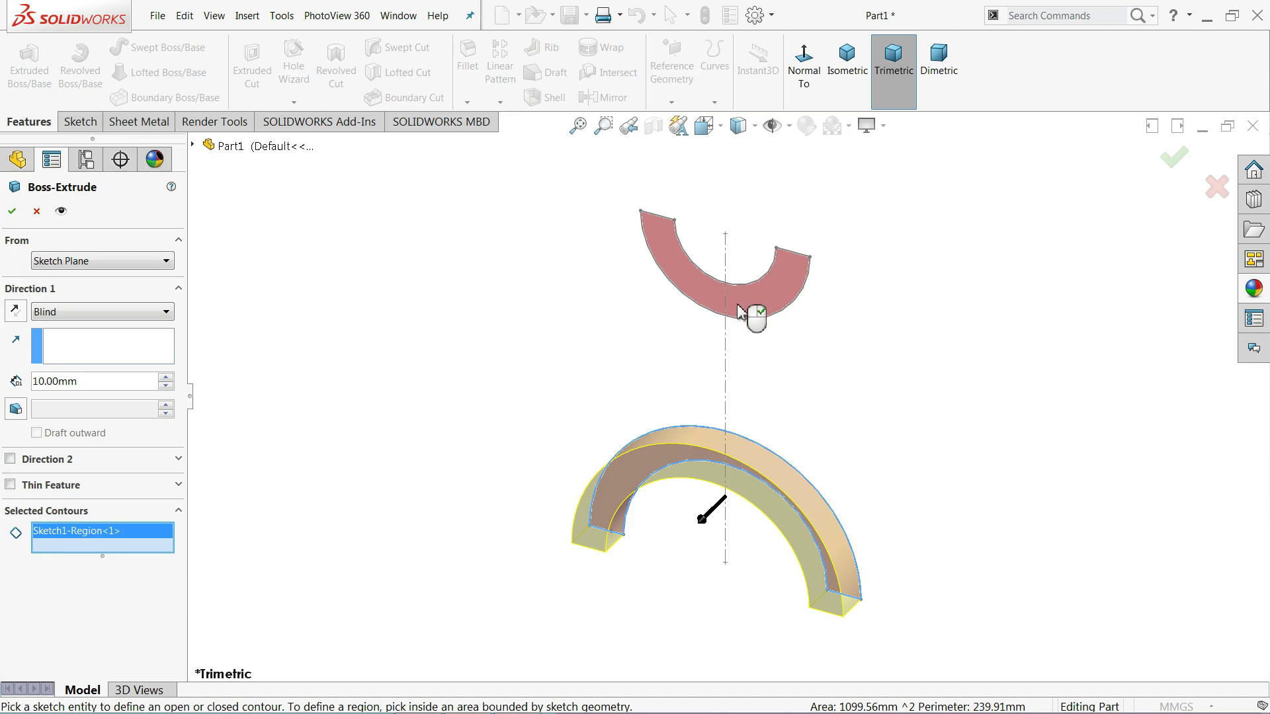
click(73, 322)
click(78, 323)
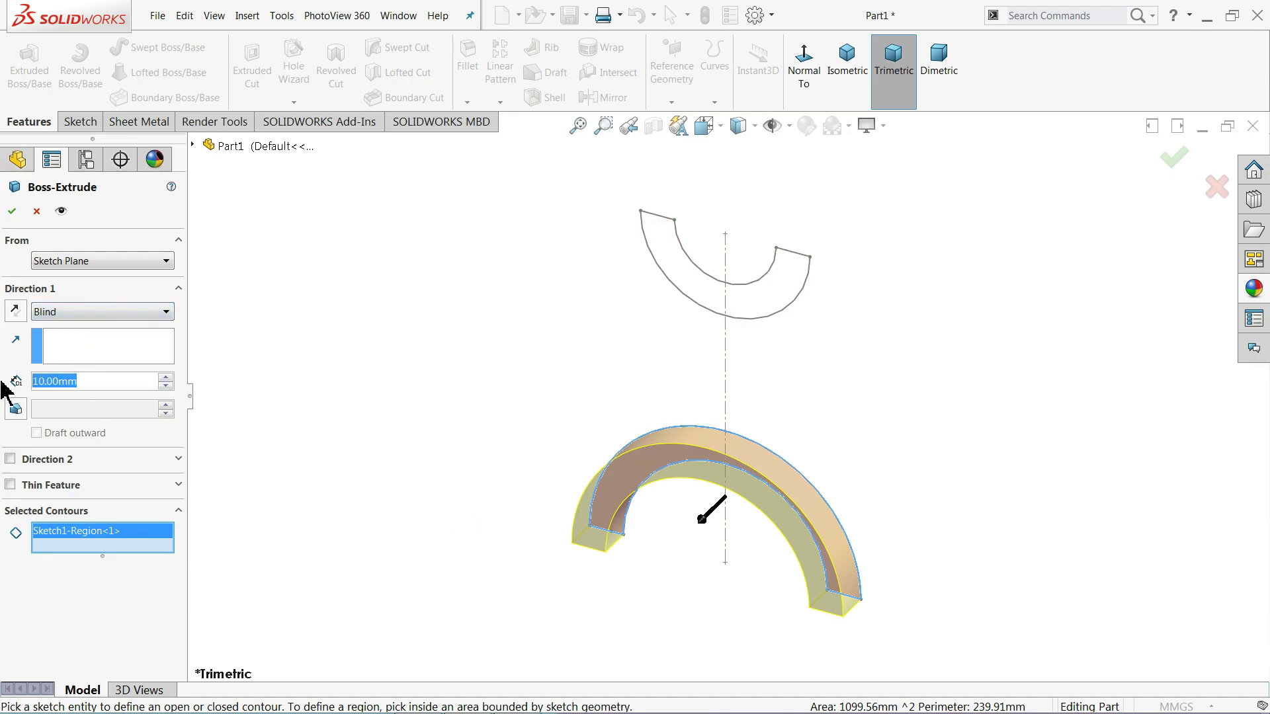
text(60)
key(Return)
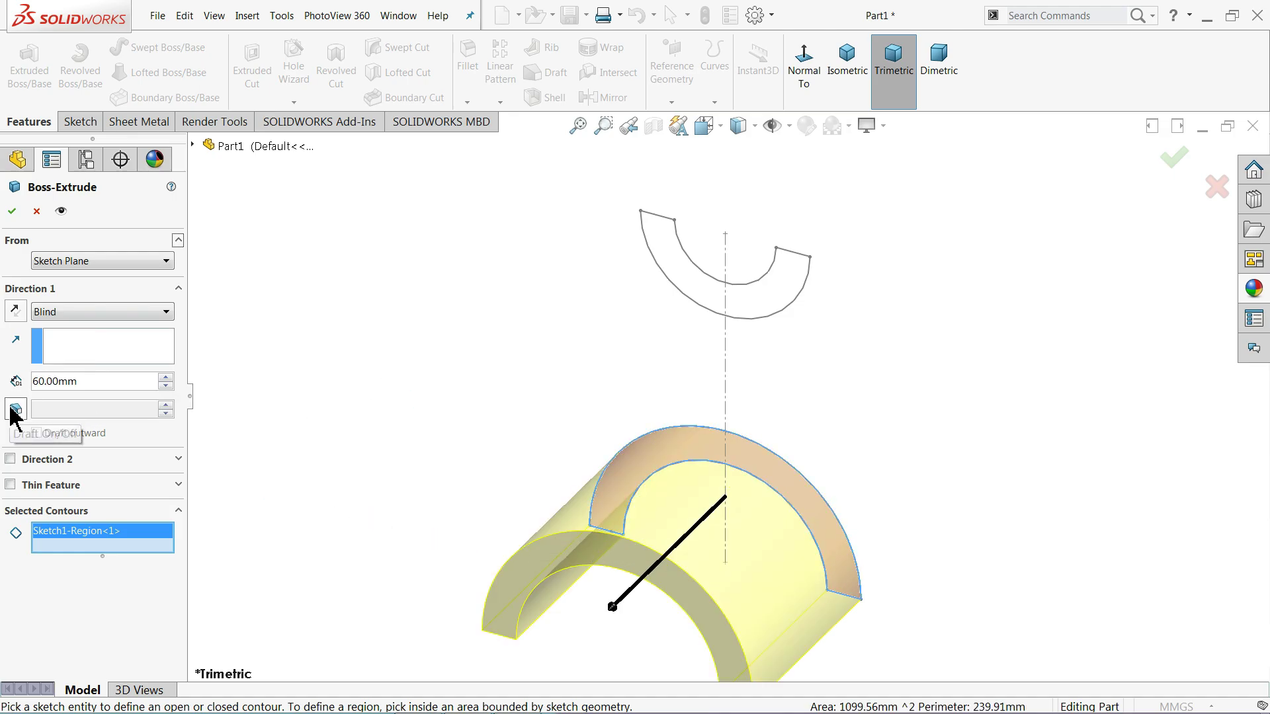
click(12, 212)
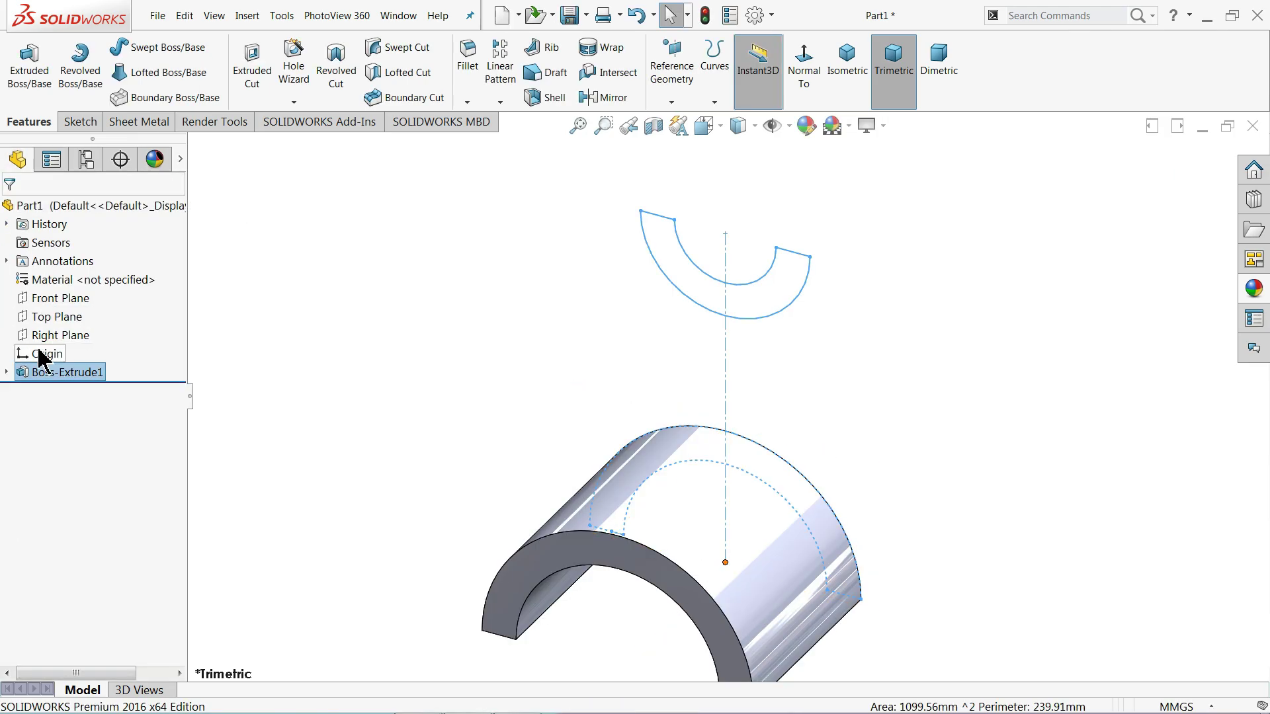
Reuse the first extrusion's sketch to extrude only the upper half-ring region as a Blind boss 30 mm deep
click(7, 372)
click(51, 391)
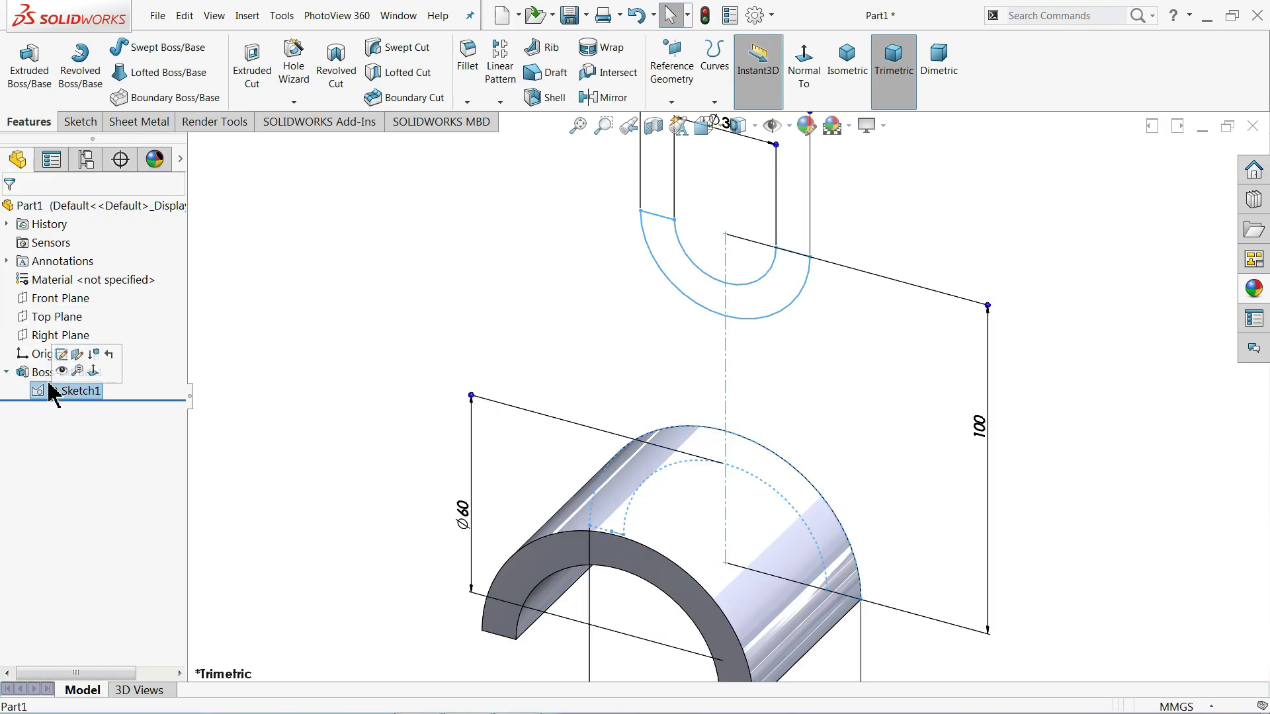
click(30, 89)
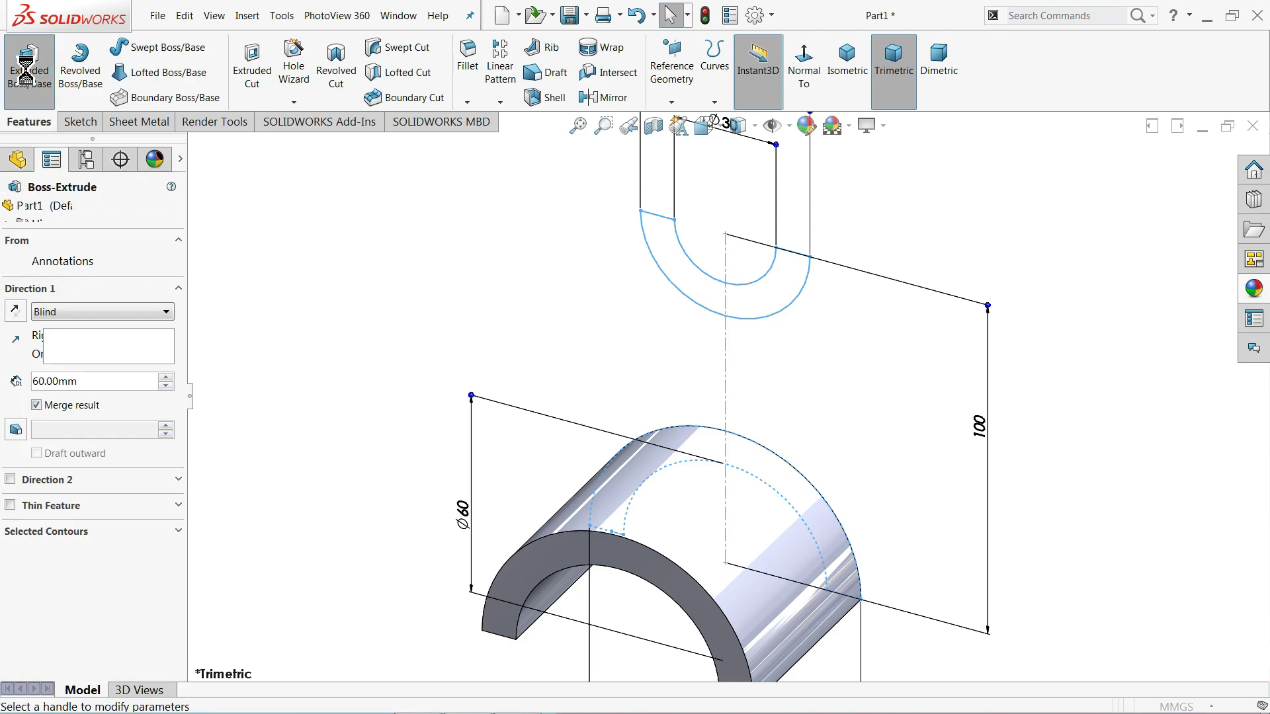
click(39, 532)
right_click(58, 562)
click(93, 572)
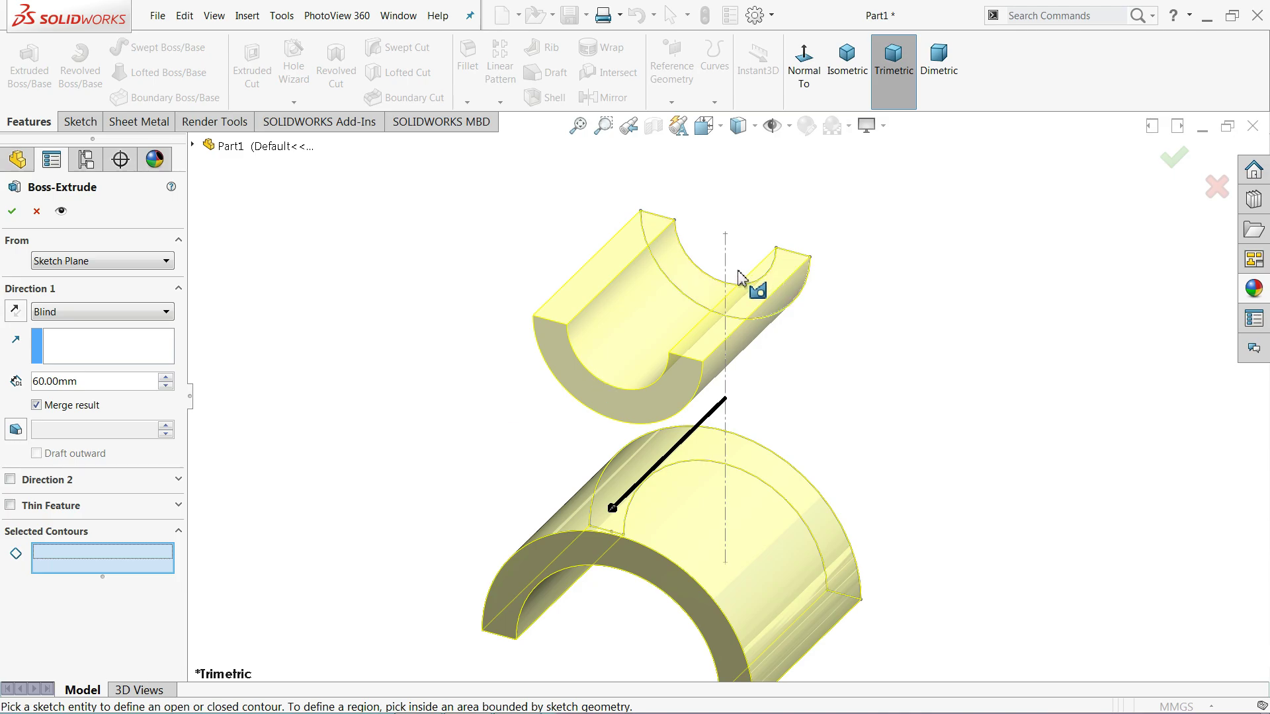
click(717, 283)
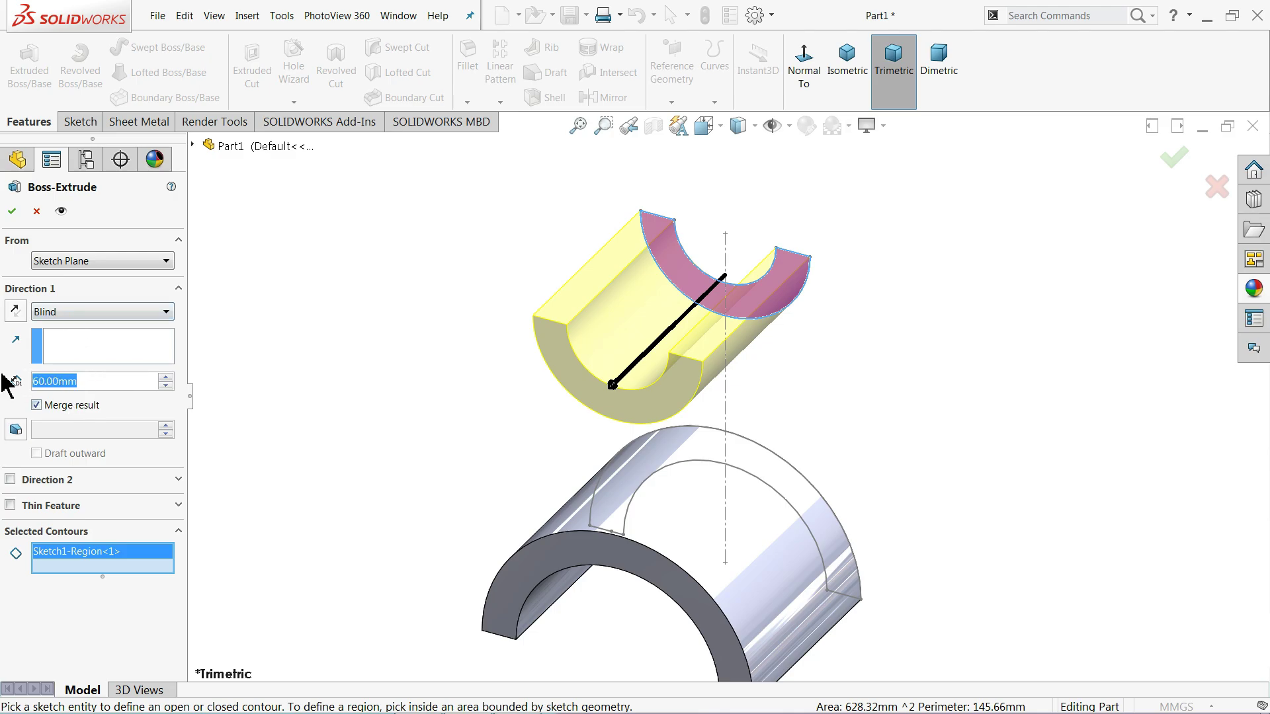
text(30)
key(Return)
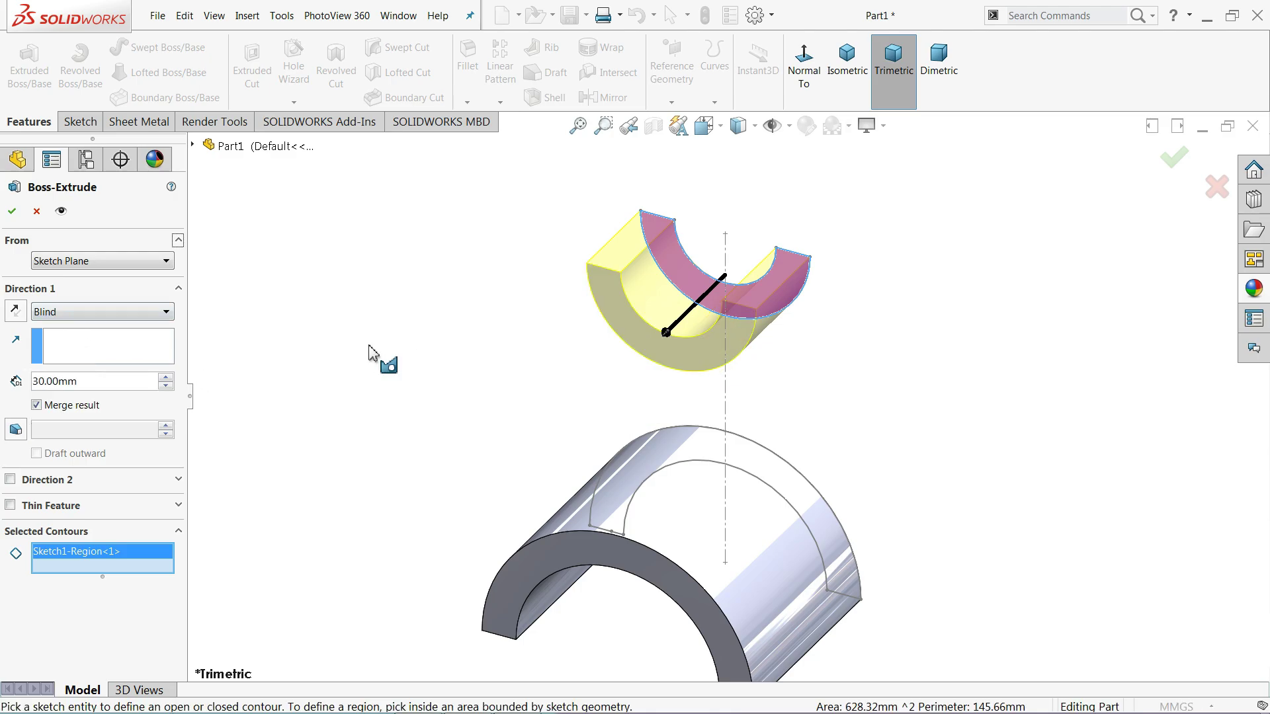
click(11, 216)
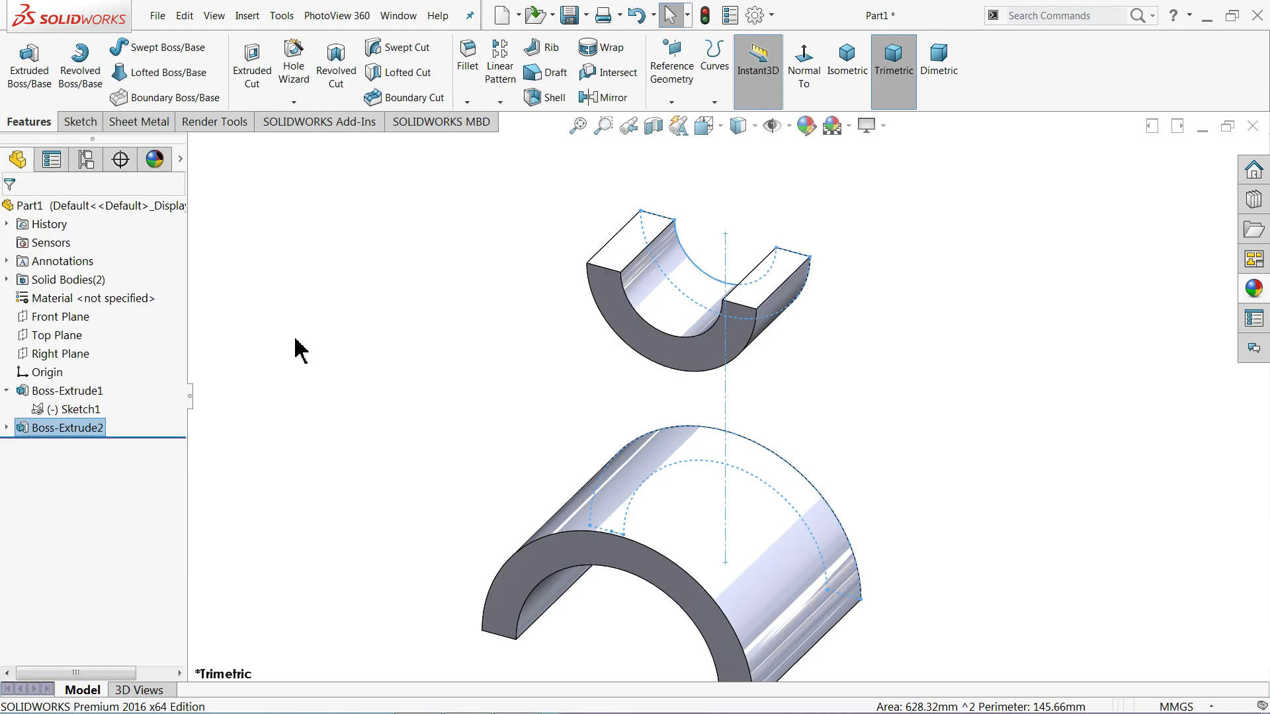
Check the reference drawing, then start a sketch on the rear end face of the lower half ring and view it face-on
click(400, 383)
key(f)
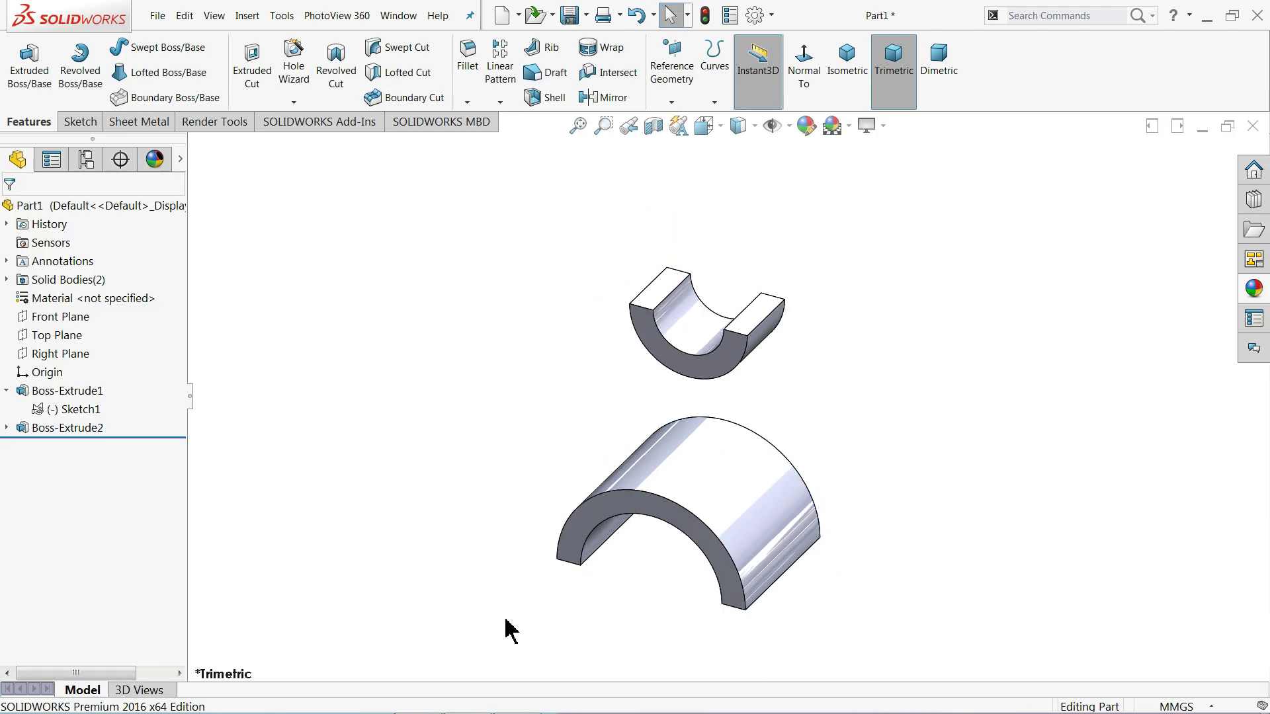
key(alt+Tab)
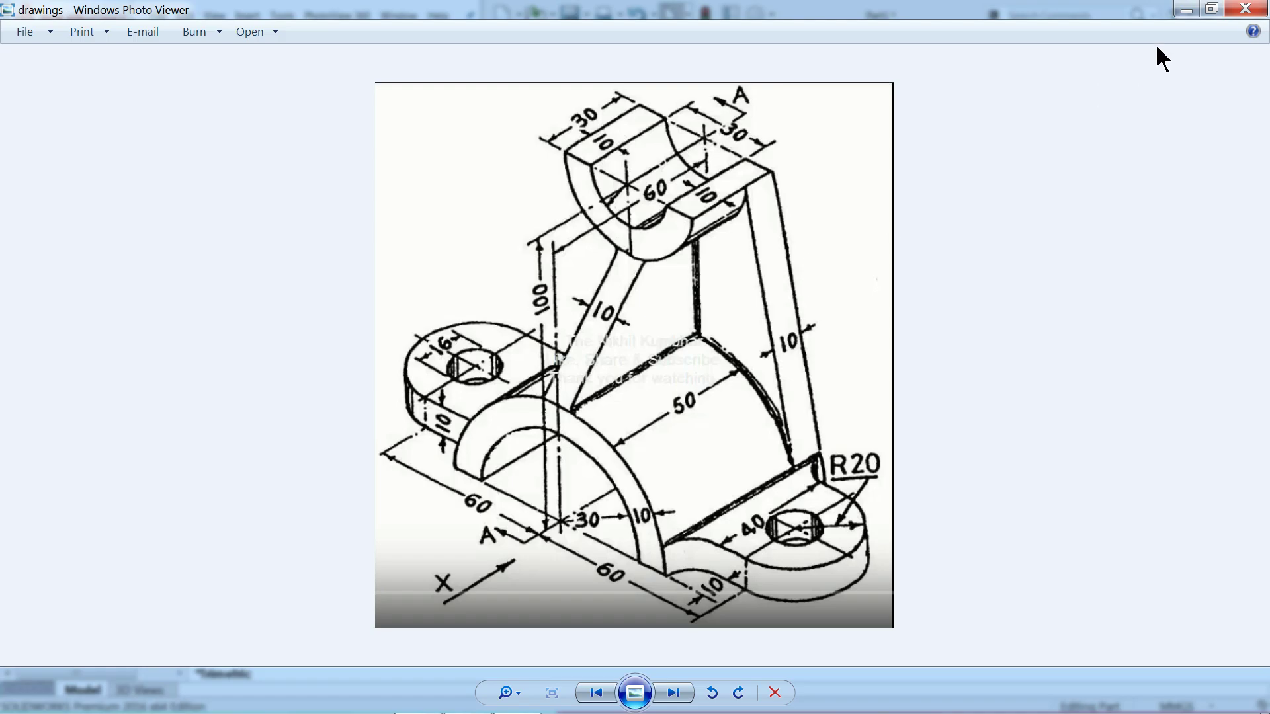
click(1186, 10)
middle_drag(894, 420, 748, 417)
click(780, 435)
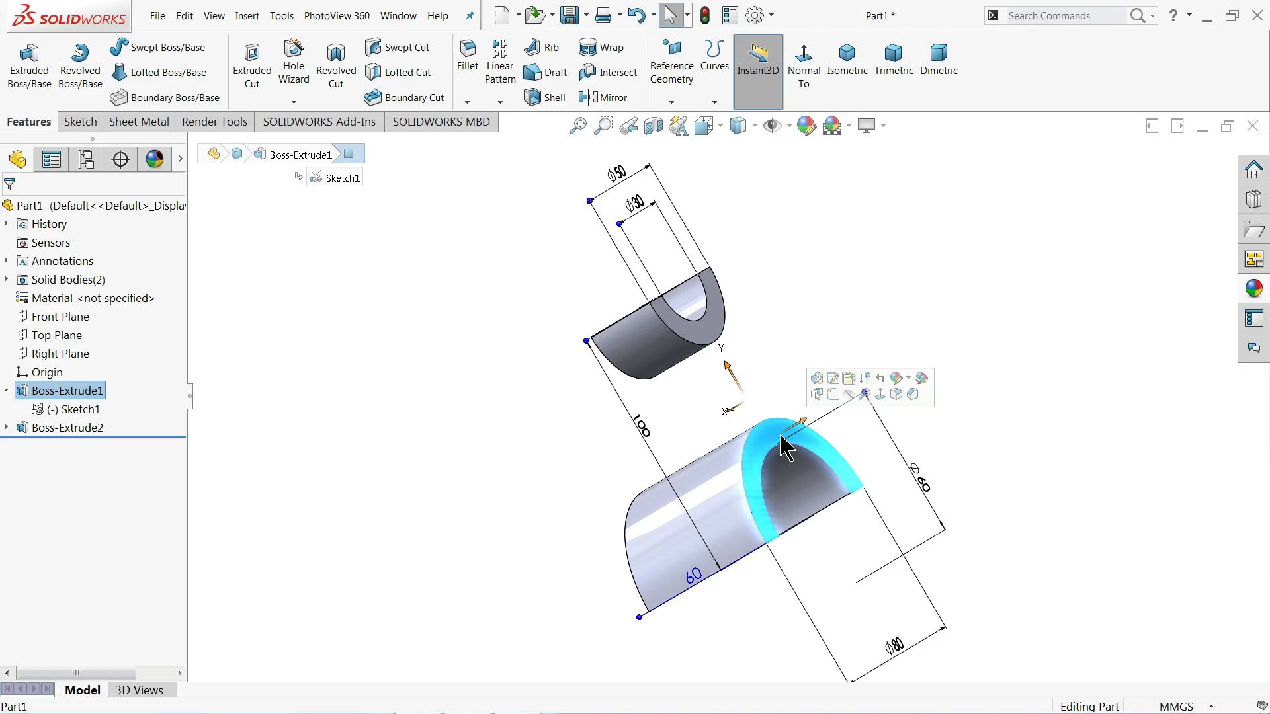
click(833, 395)
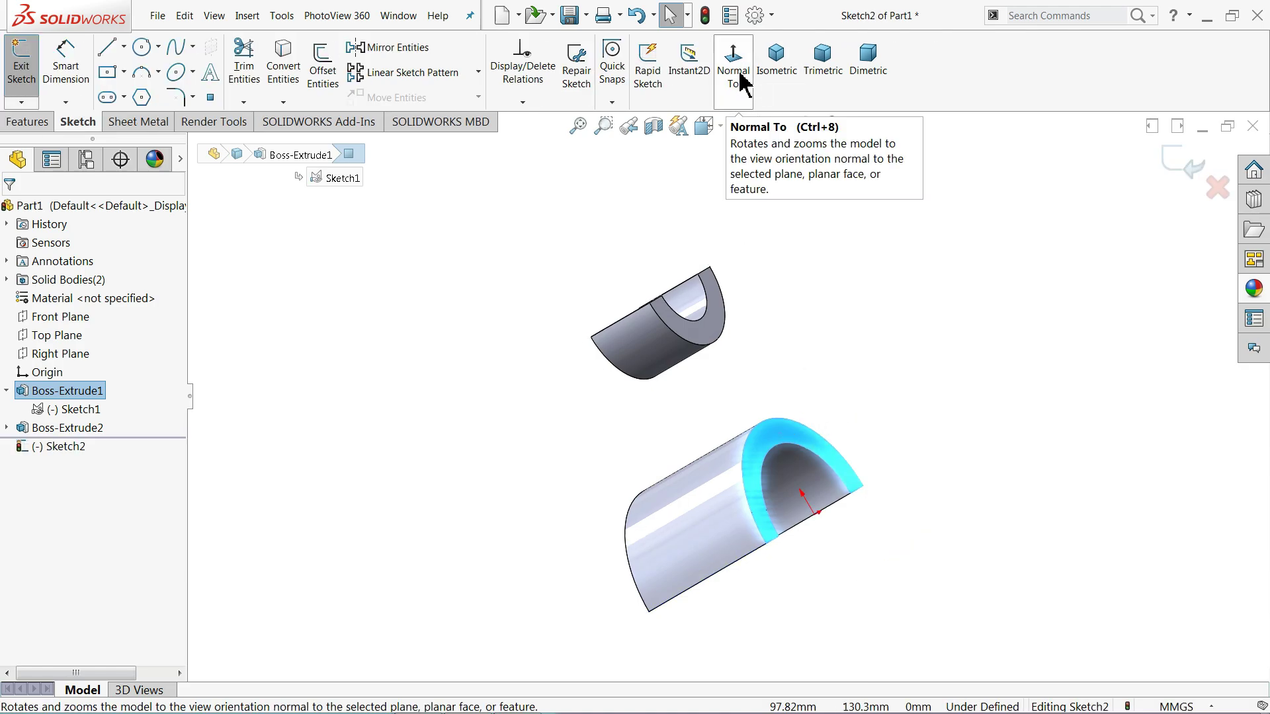
click(720, 126)
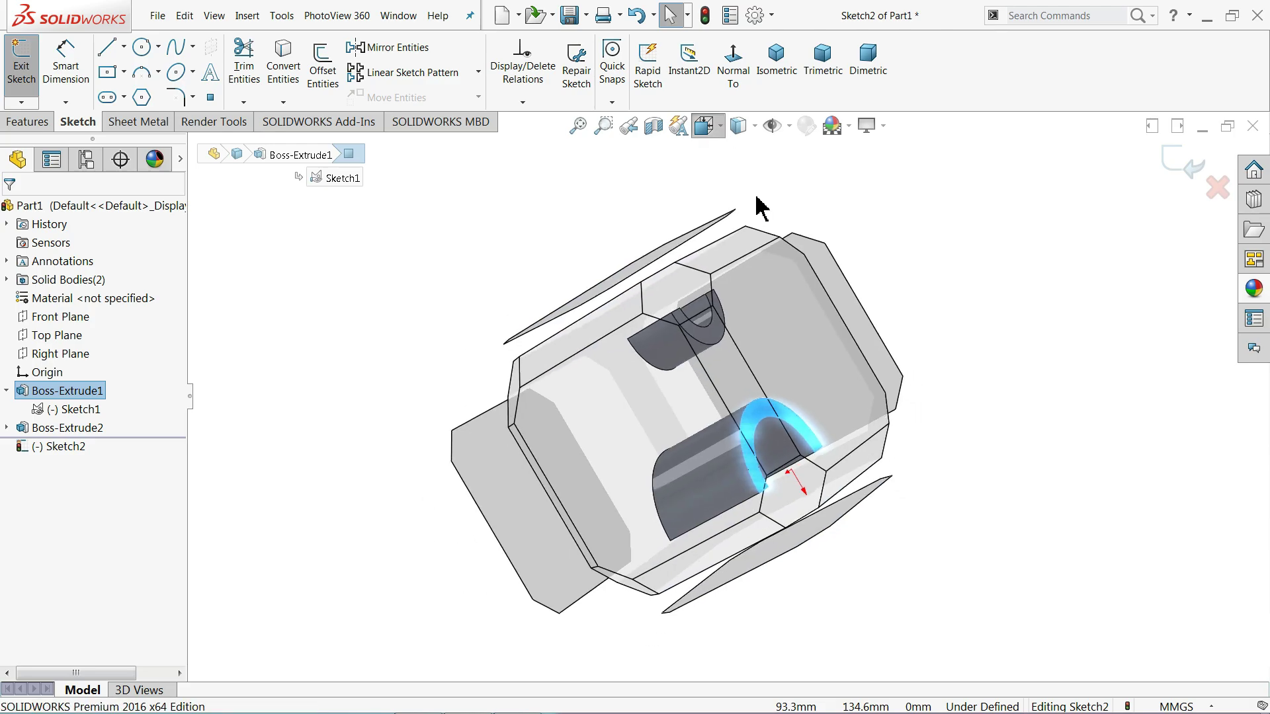
click(810, 232)
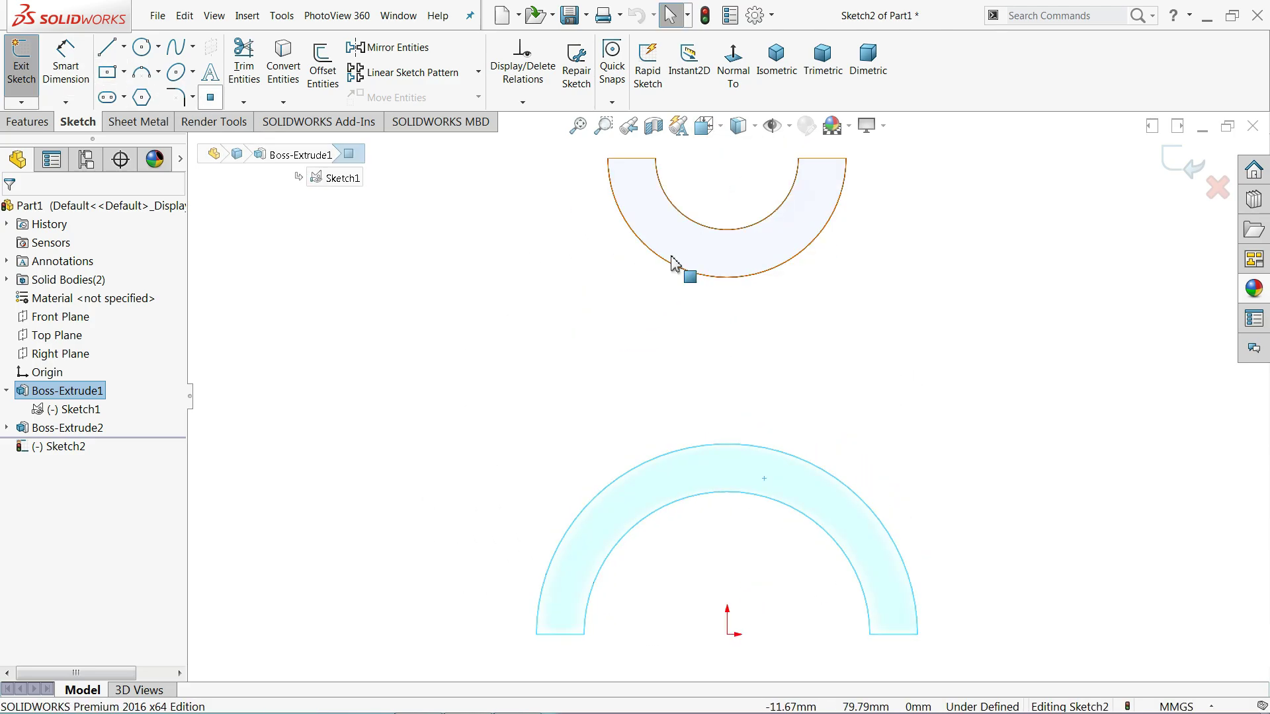
Convert the outer arc edges of the upper and lower half rings into sketch entities
click(694, 270)
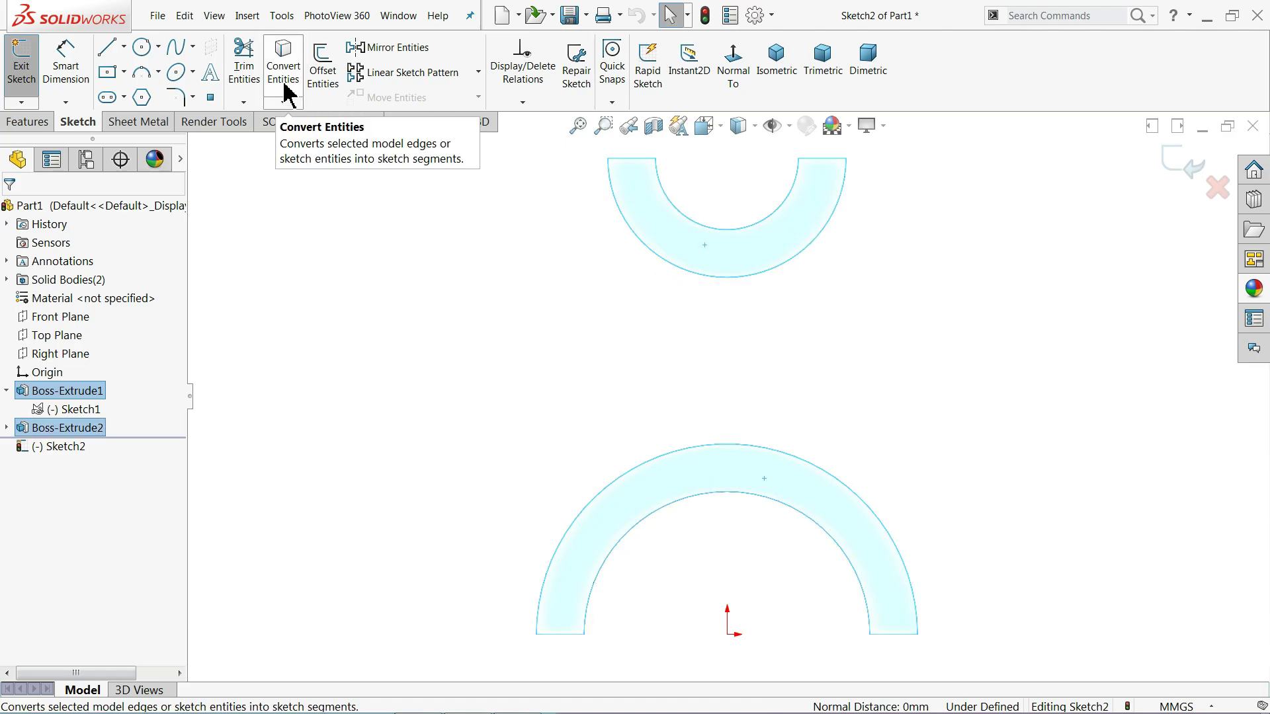
click(654, 304)
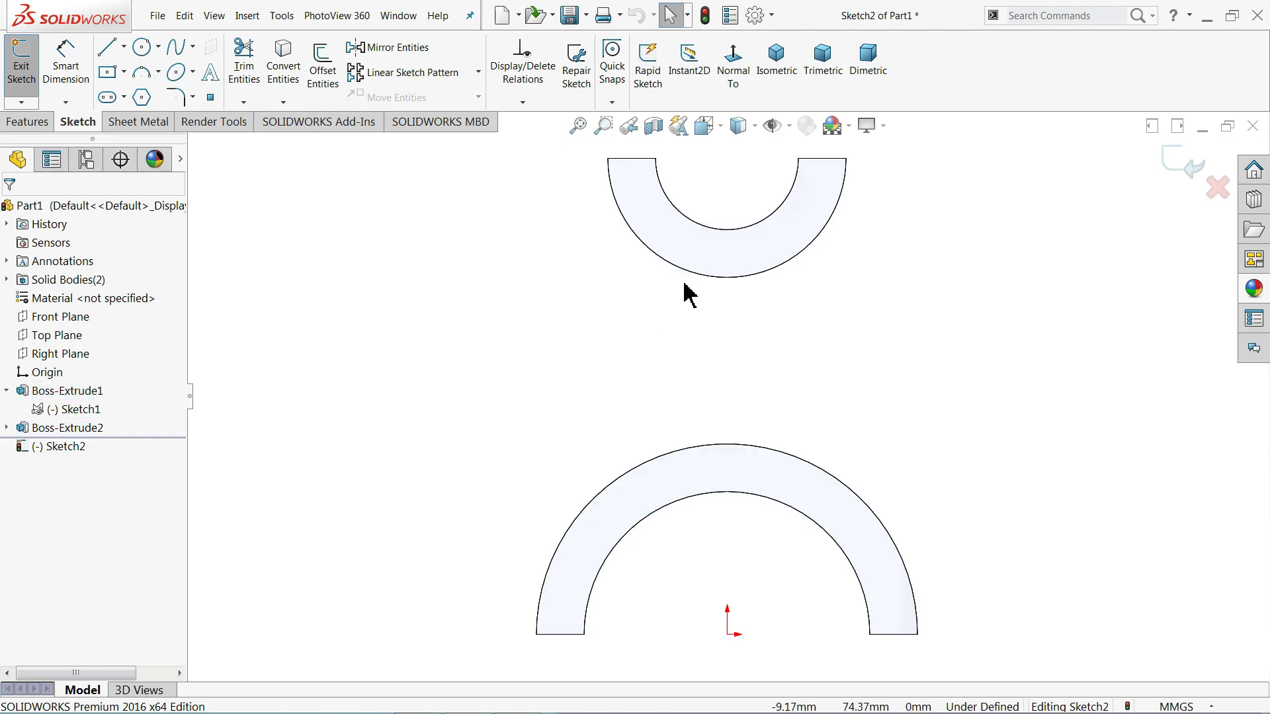
click(739, 278)
click(286, 66)
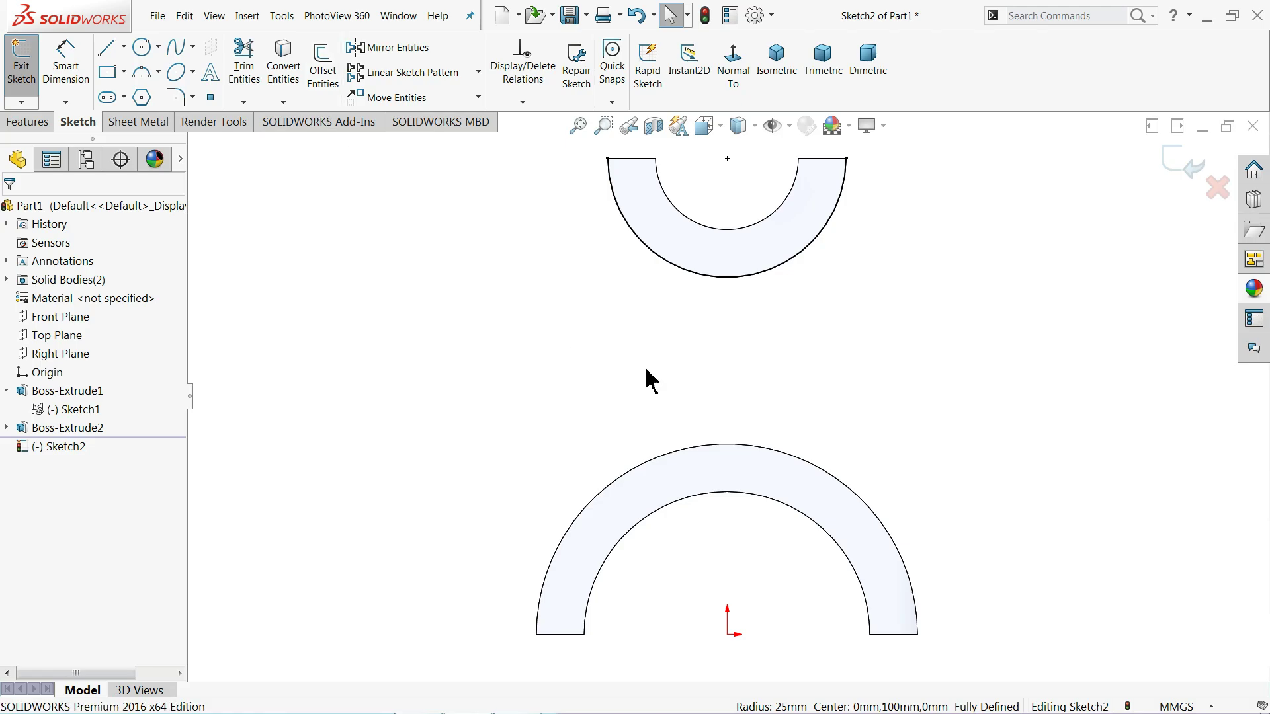
click(639, 465)
click(285, 70)
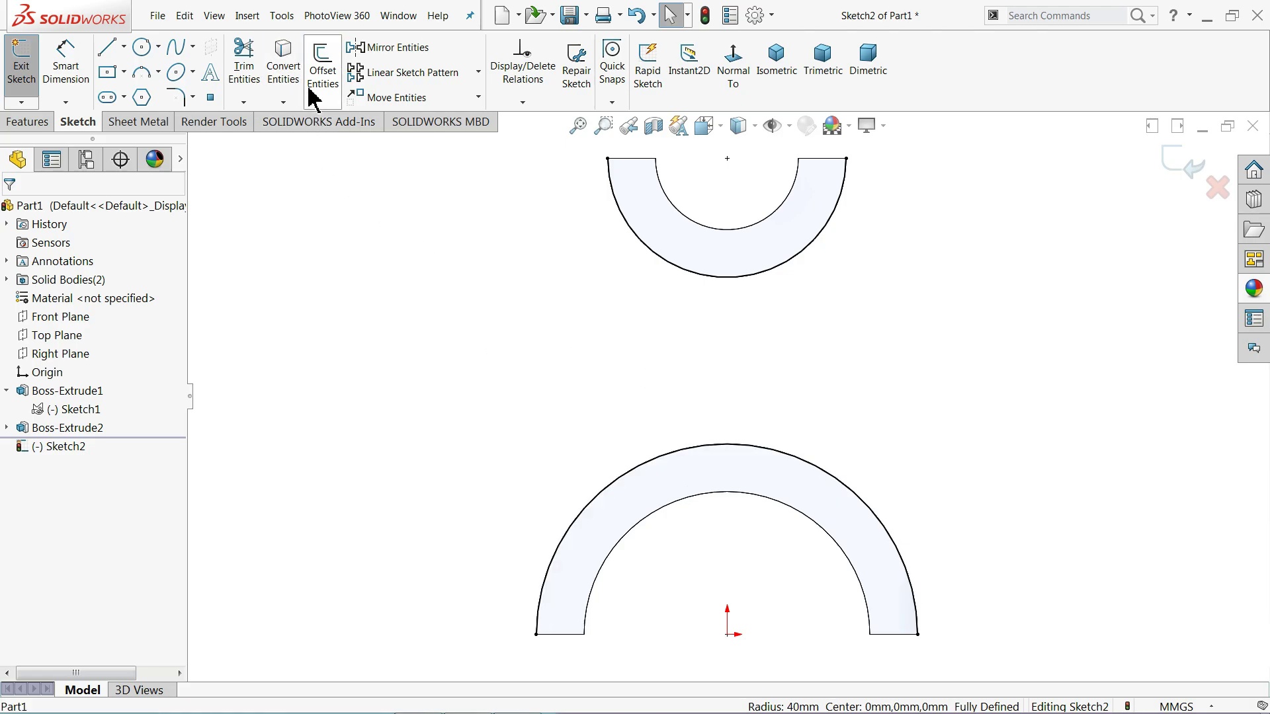
Draw a slanted line from the left endpoint of the upper outer arc down to the lower ring's outer arc
click(107, 47)
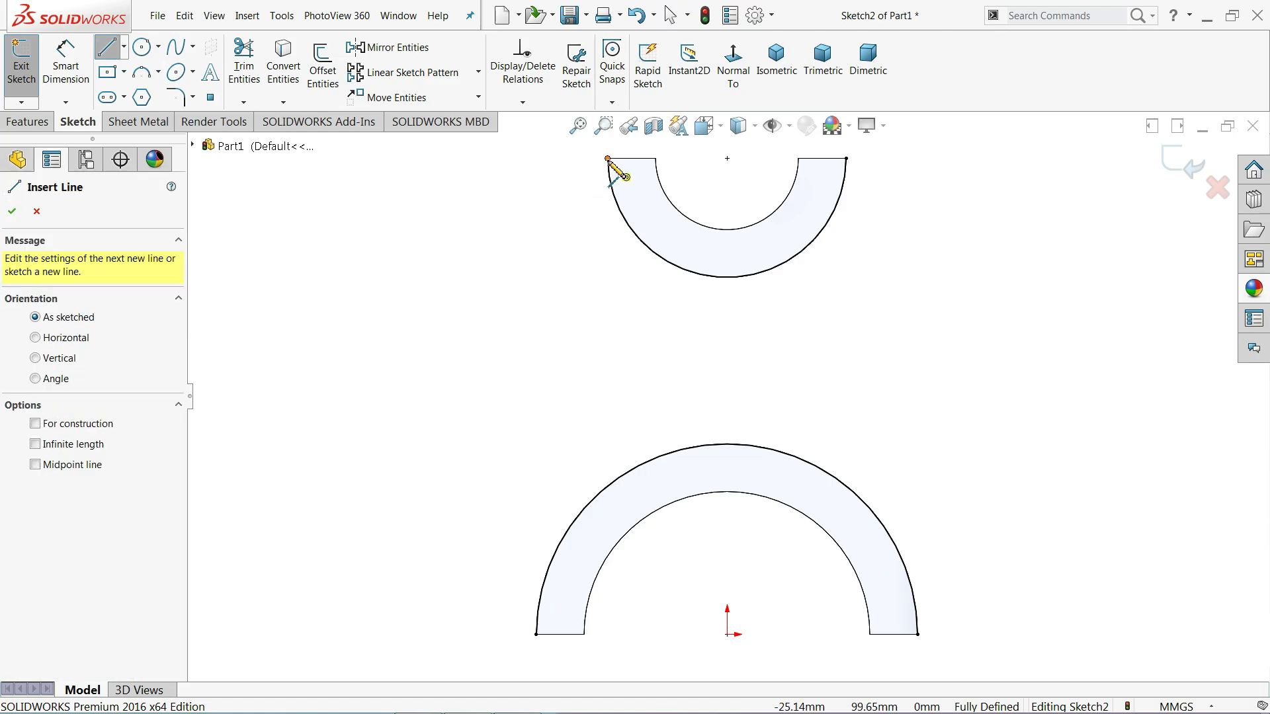
click(607, 159)
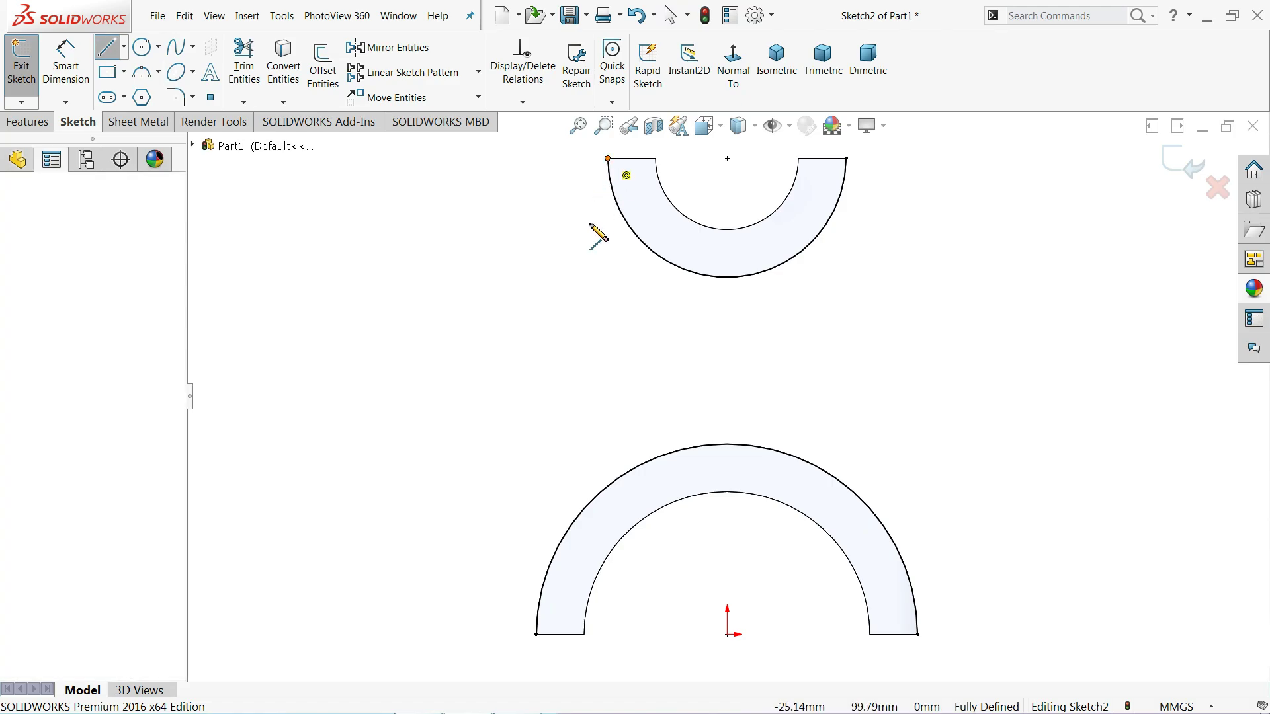
click(559, 546)
right_click(838, 334)
click(838, 334)
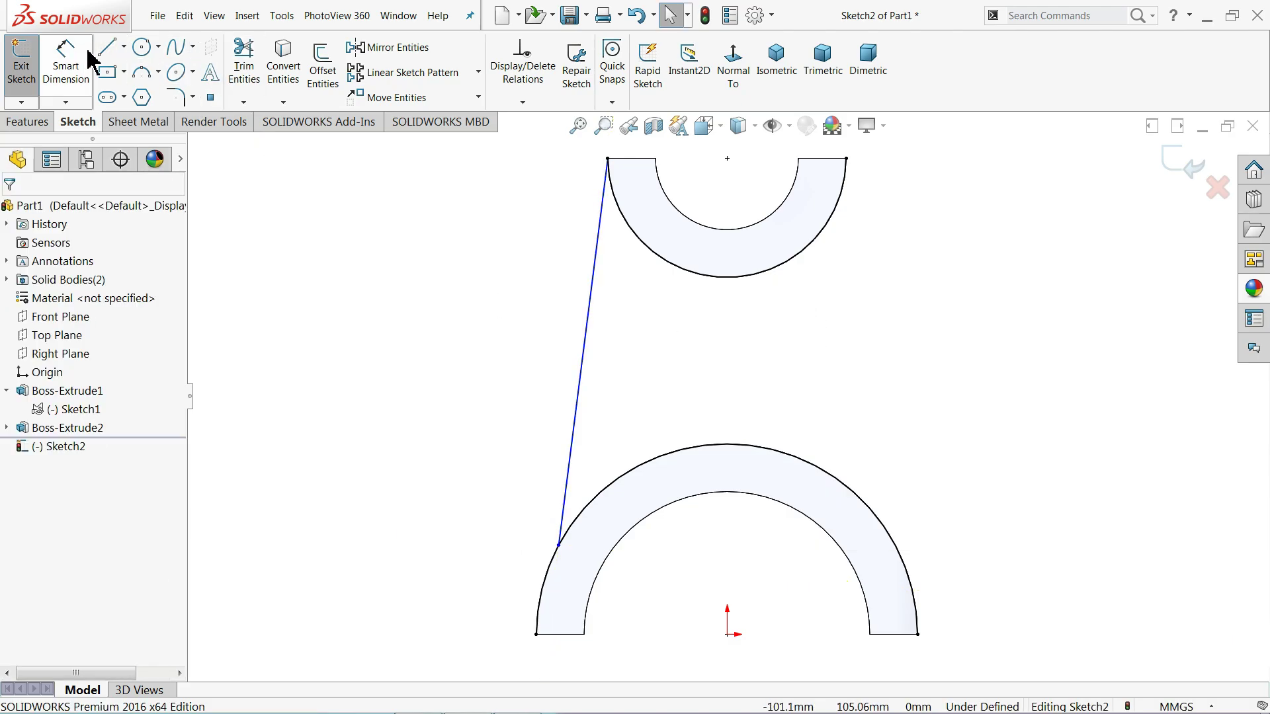
Draw a slanted line from the right endpoint of the upper outer arc down to the lower ring's outer arc
click(107, 47)
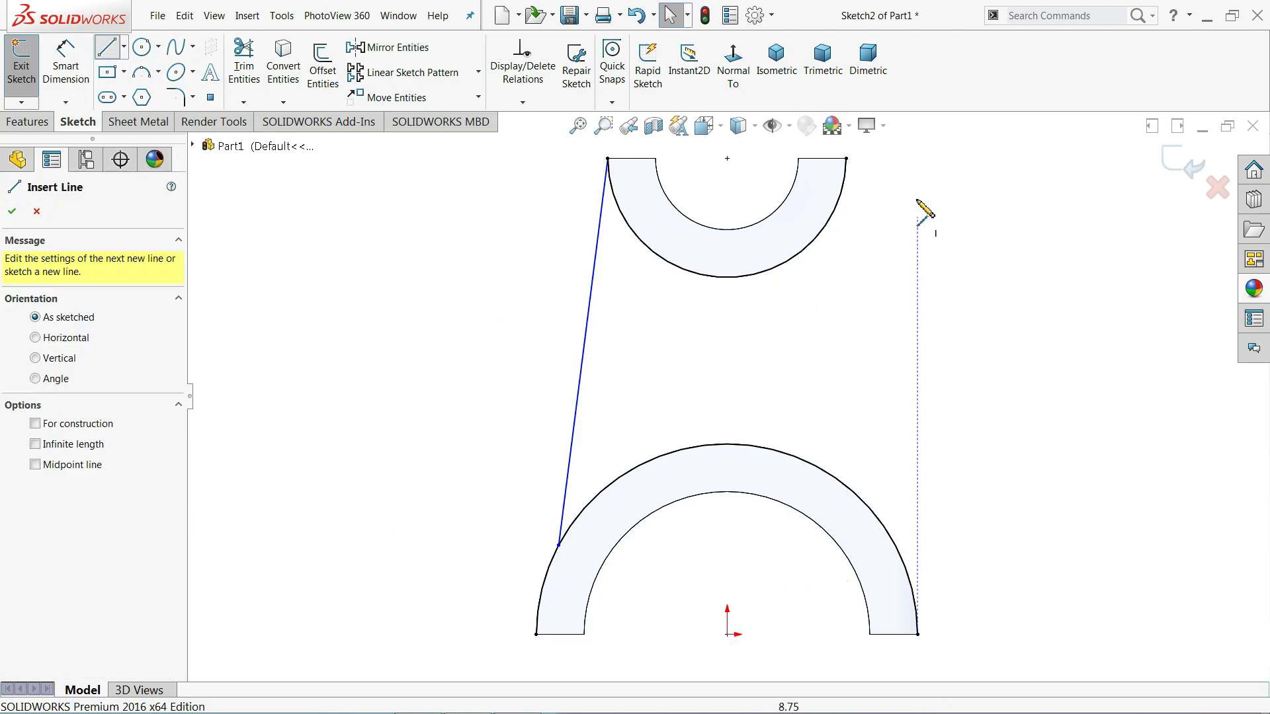
click(846, 159)
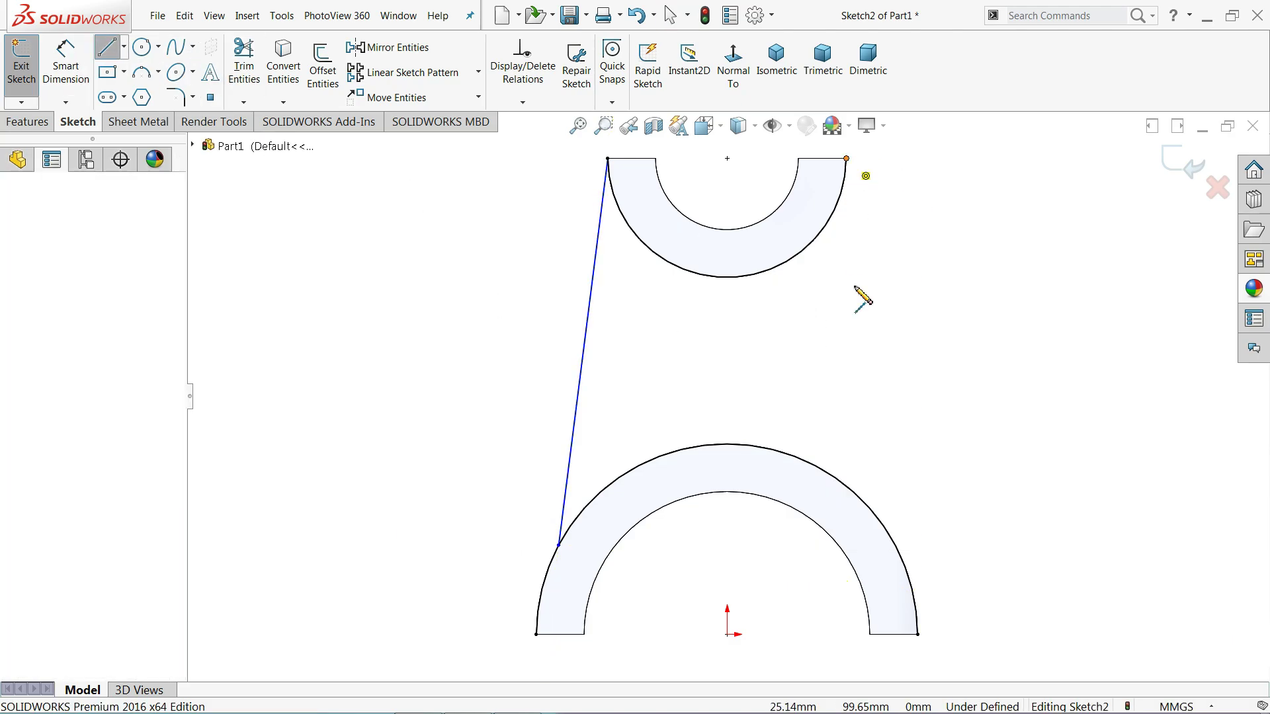
click(873, 513)
right_click(933, 390)
click(972, 439)
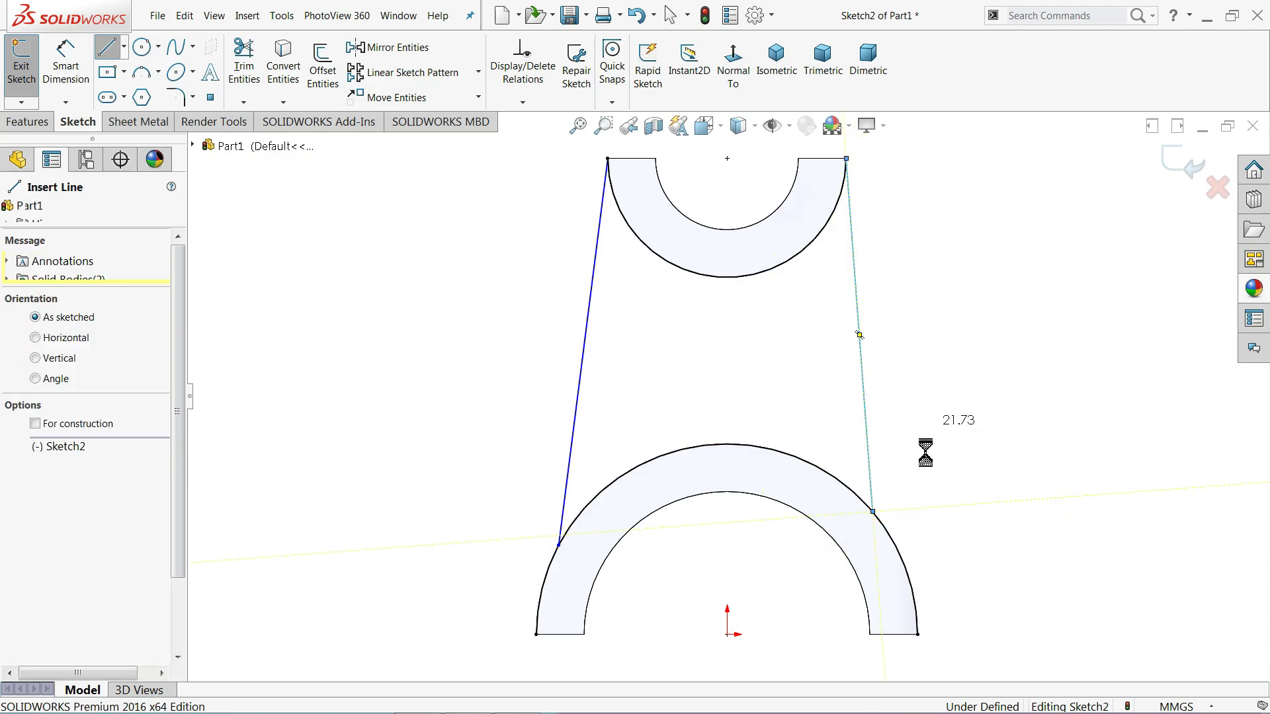
Make the left slanted line tangent to the lower ring's outer arc
scroll(608, 561, down, 3)
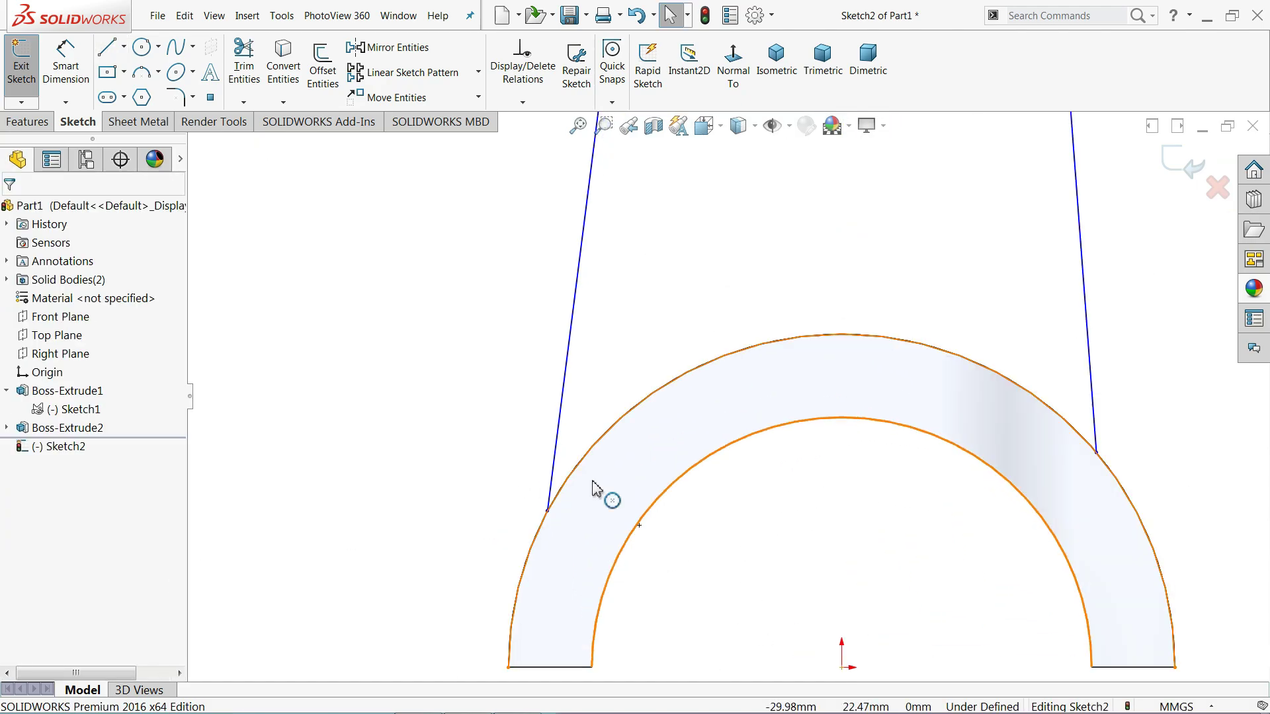
mouse_move(602, 463)
mouse_down()
mouse_move(469, 541)
mouse_move(473, 551)
mouse_up()
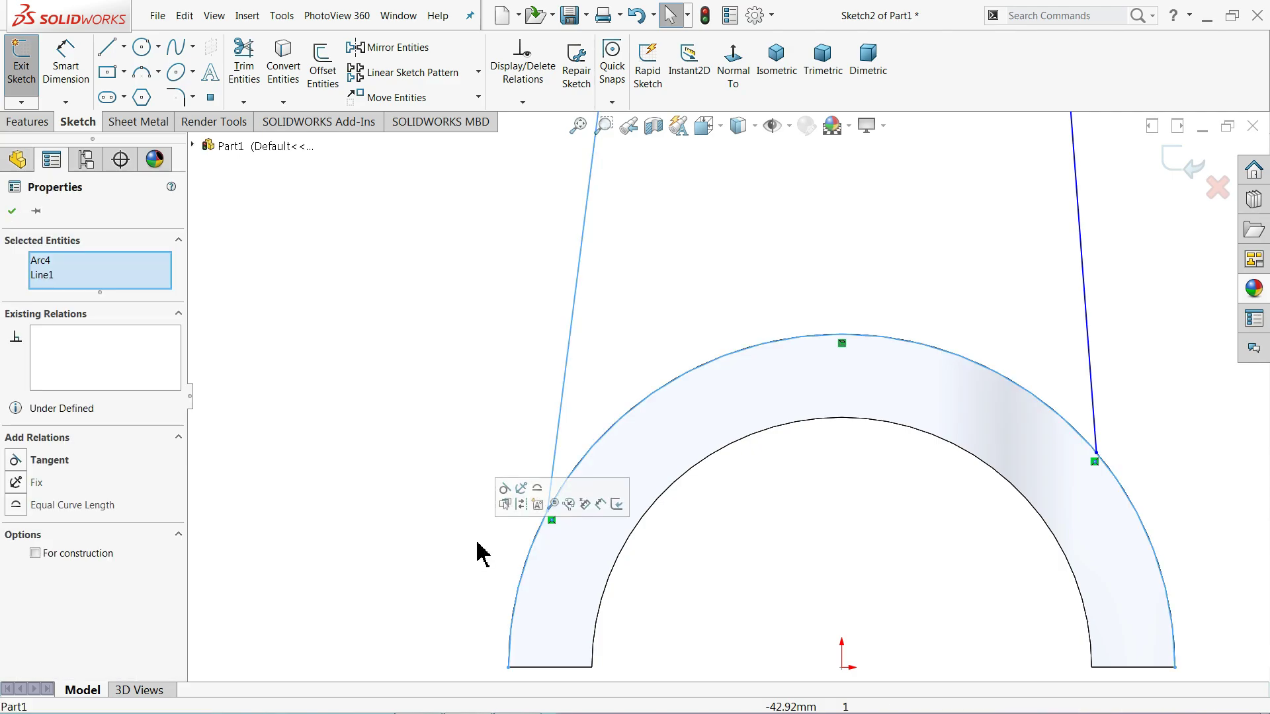
click(505, 489)
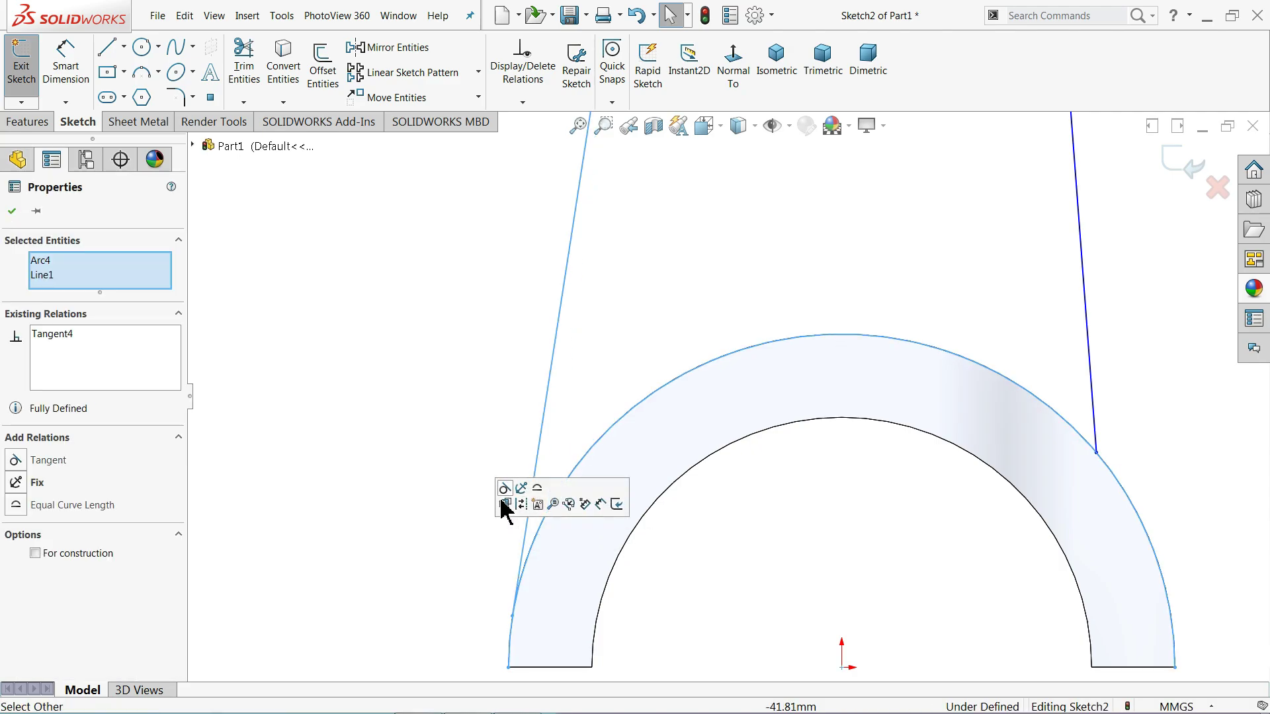
scroll(749, 454, up, 2)
click(1051, 407)
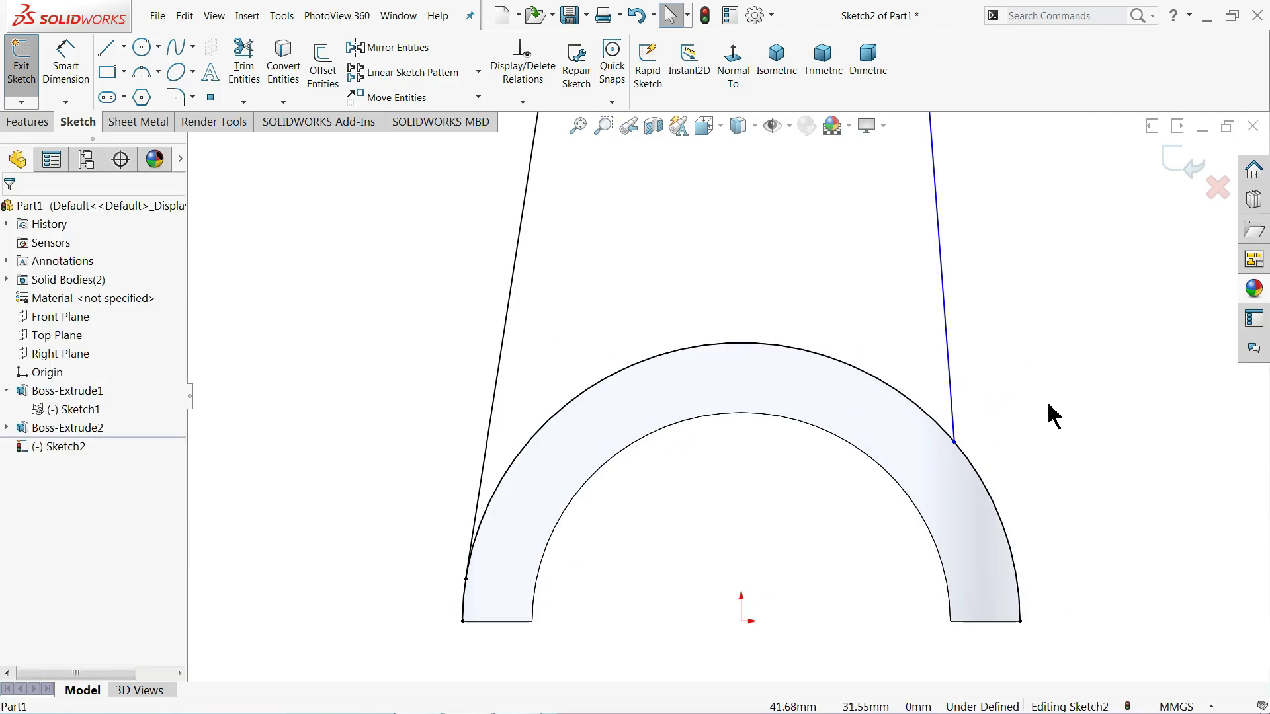
Make the right slanted line tangent to the lower ring's outer arc
scroll(966, 413, up, 2)
drag(965, 411, 877, 488)
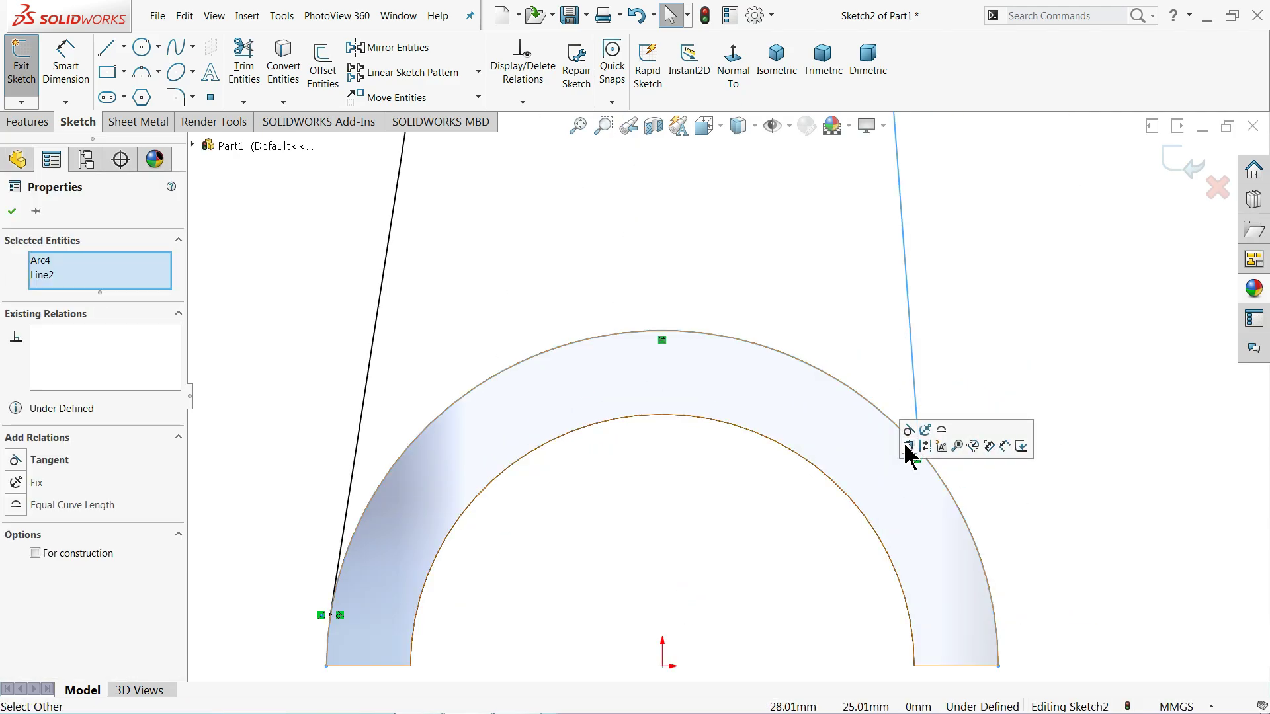
click(908, 431)
click(1024, 365)
key(z)
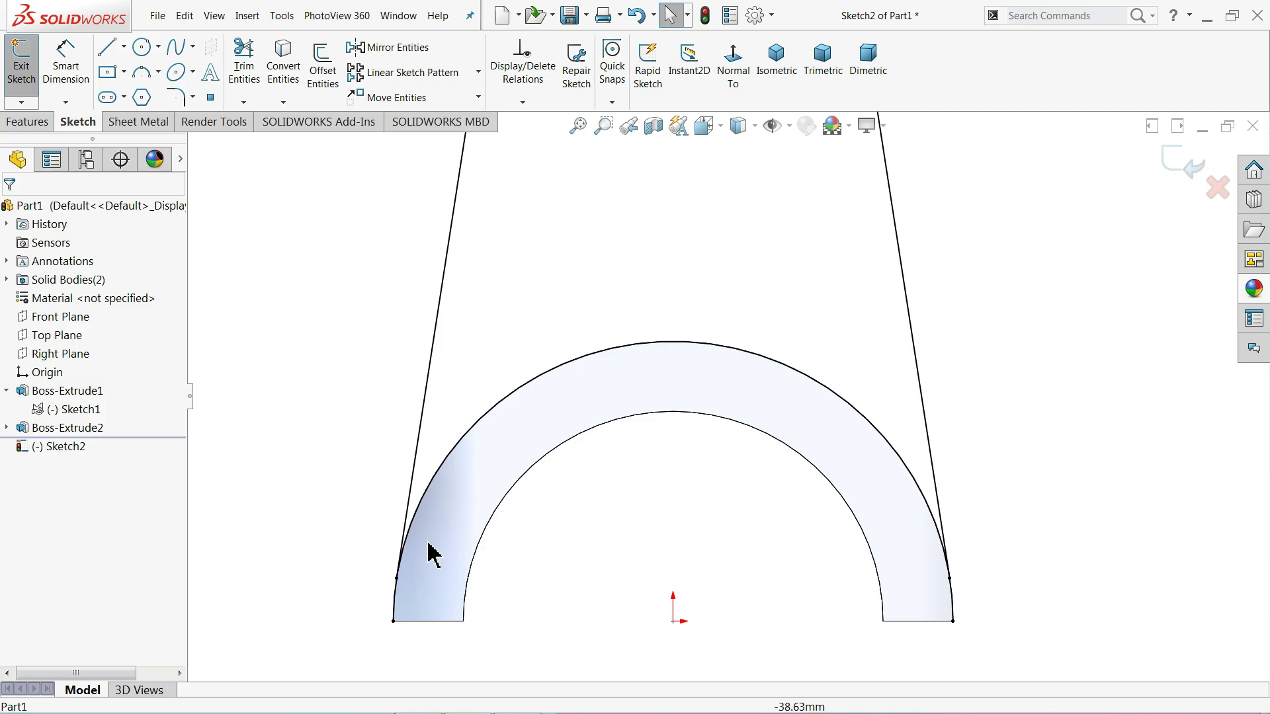
Power-trim the lower outer arc's short ends below the tangent points on both sides
click(243, 83)
drag(359, 607, 374, 607)
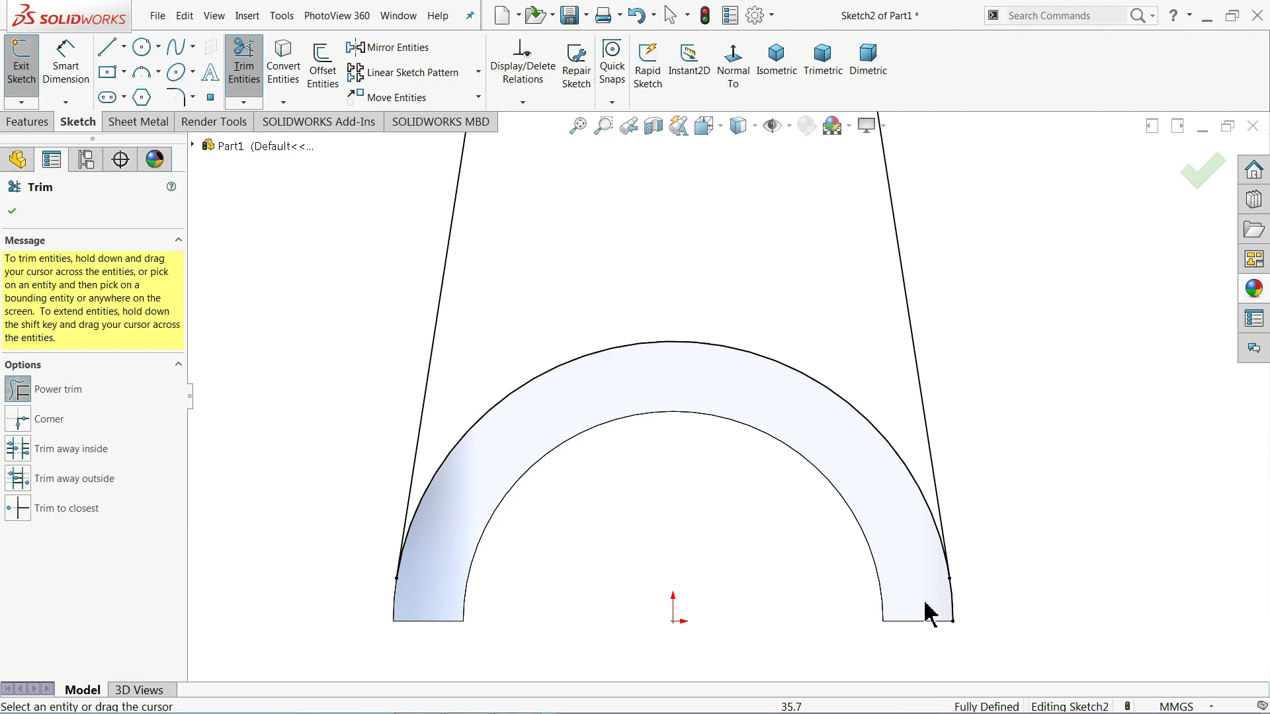
mouse_move(935, 601)
mouse_down()
mouse_move(975, 599)
mouse_move(938, 589)
mouse_up()
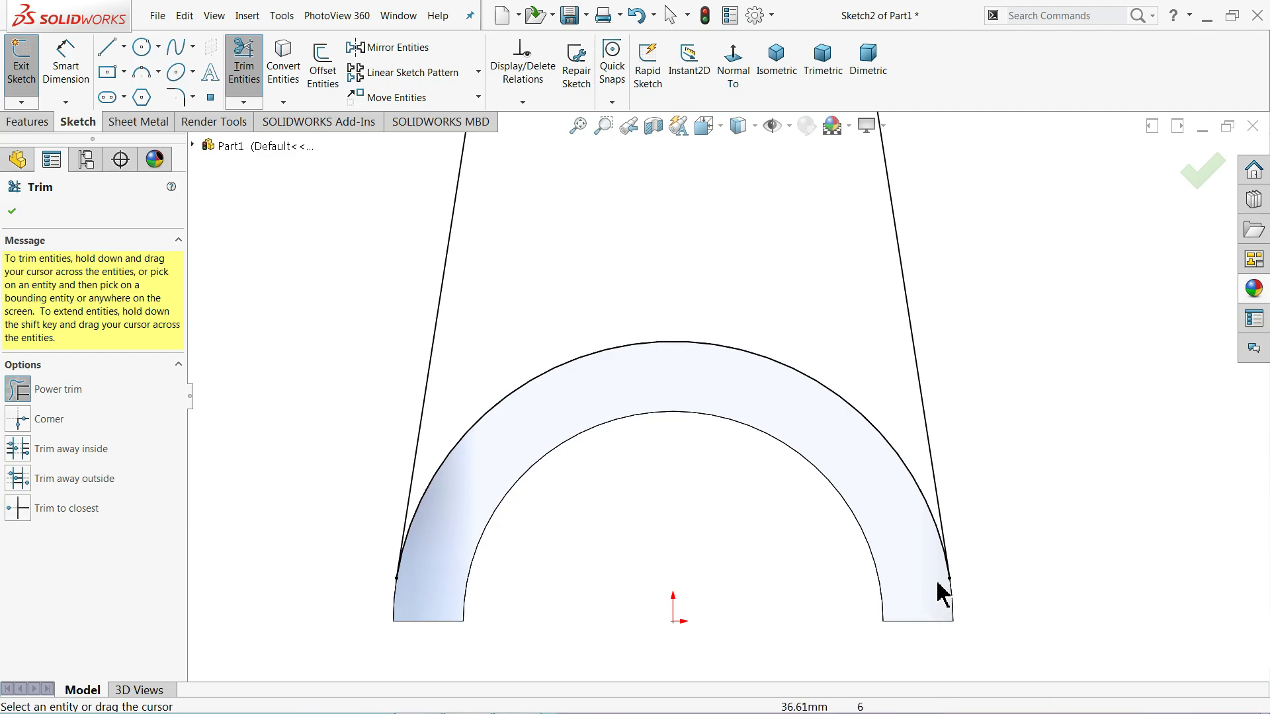
scroll(661, 509, up, 4)
scroll(655, 265, down, 1)
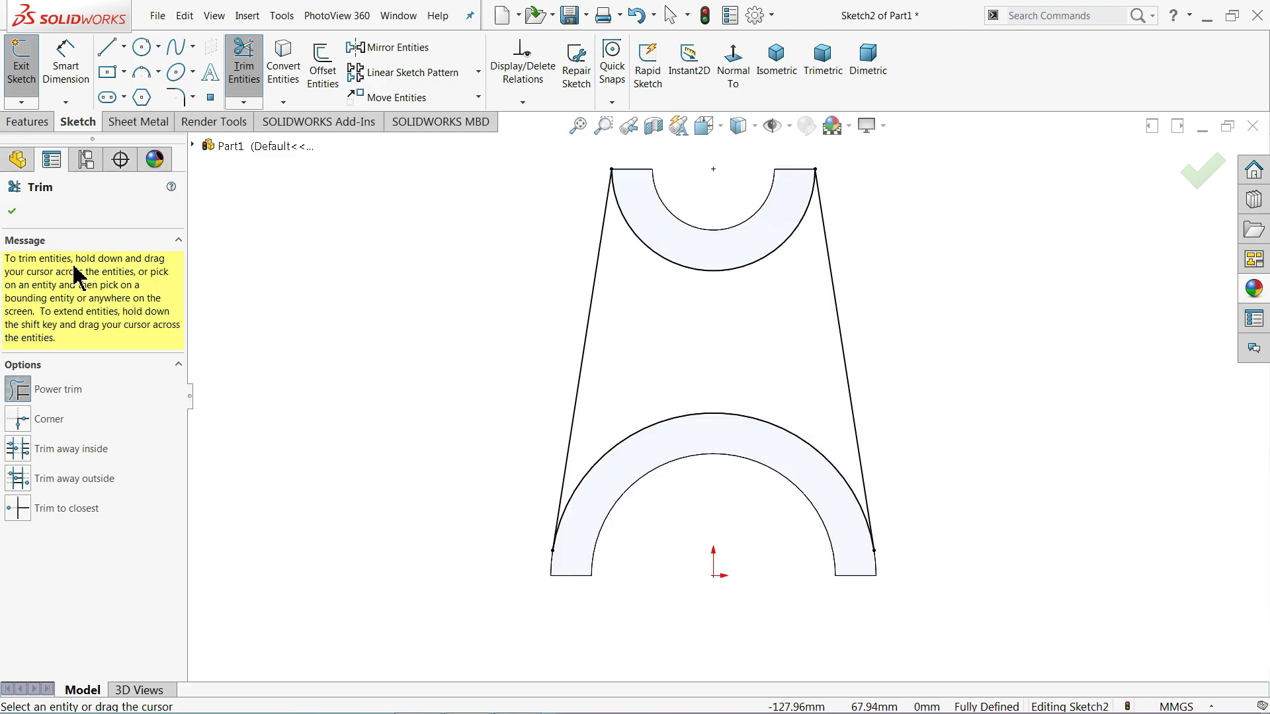
click(12, 210)
Exit the web sketch and extrude it as a Blind boss 10 mm deep, reversed toward the half rings, with merged result
click(26, 123)
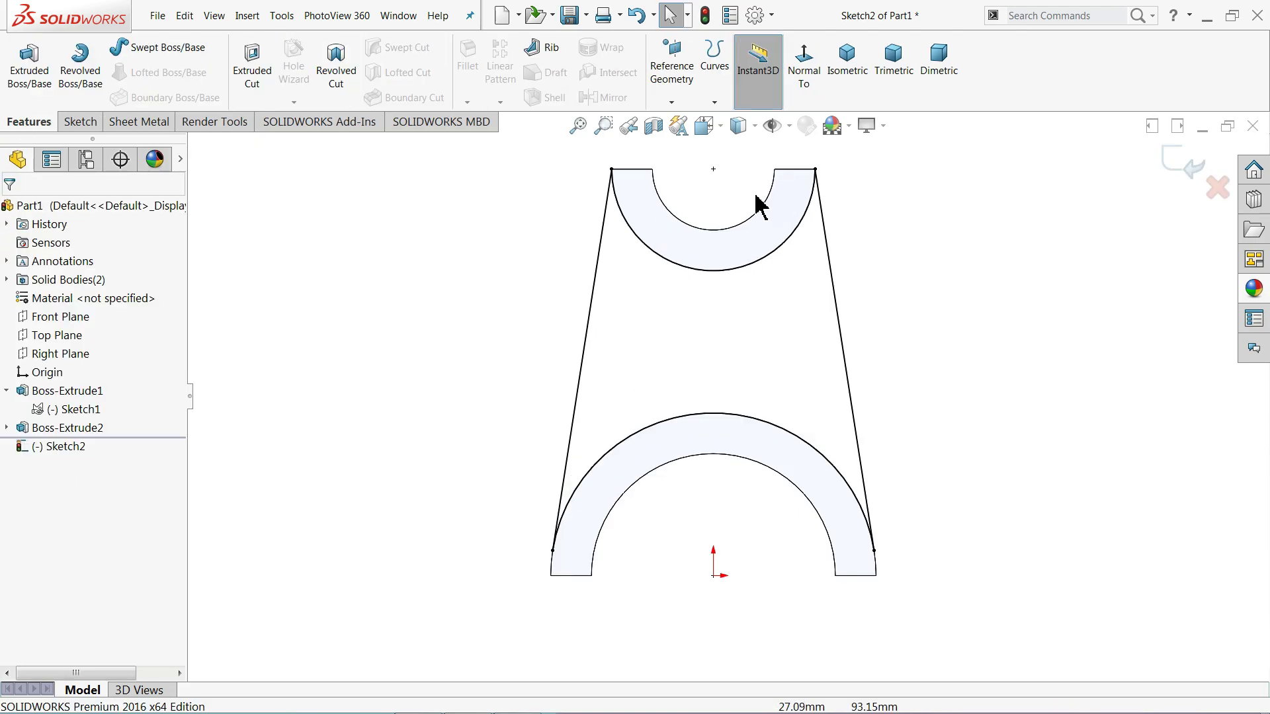
click(1185, 162)
click(851, 69)
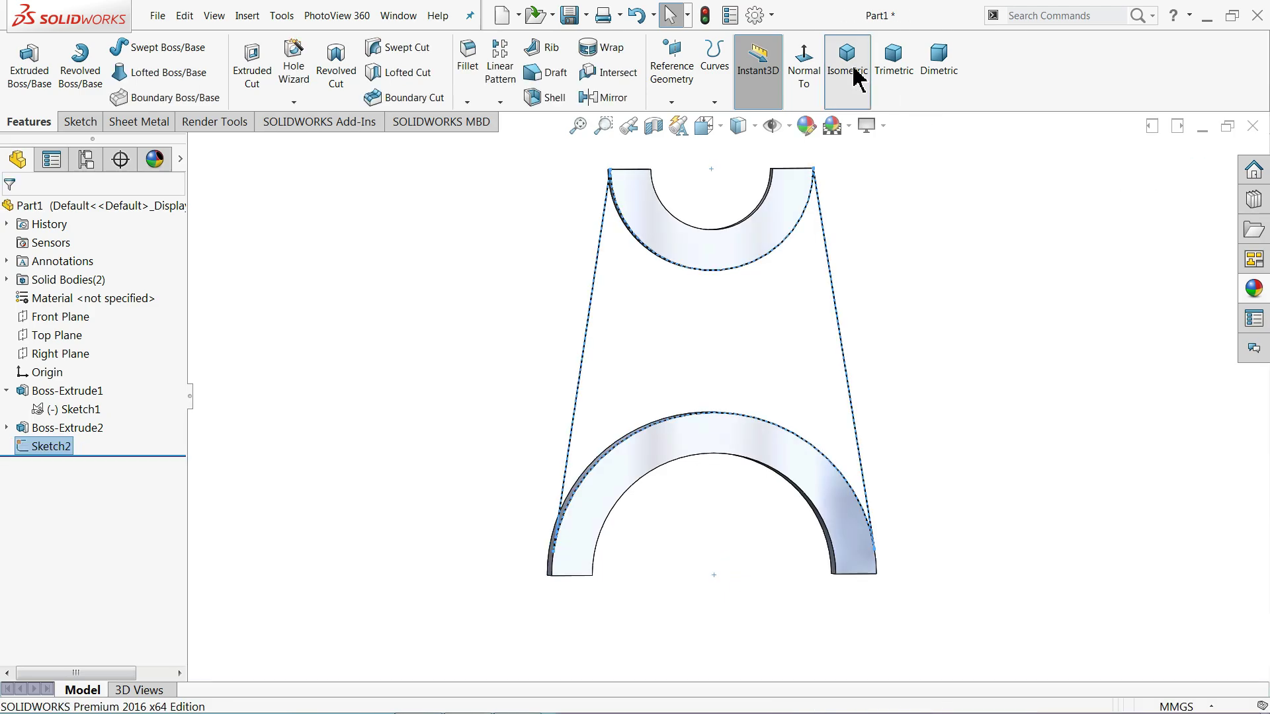
click(36, 73)
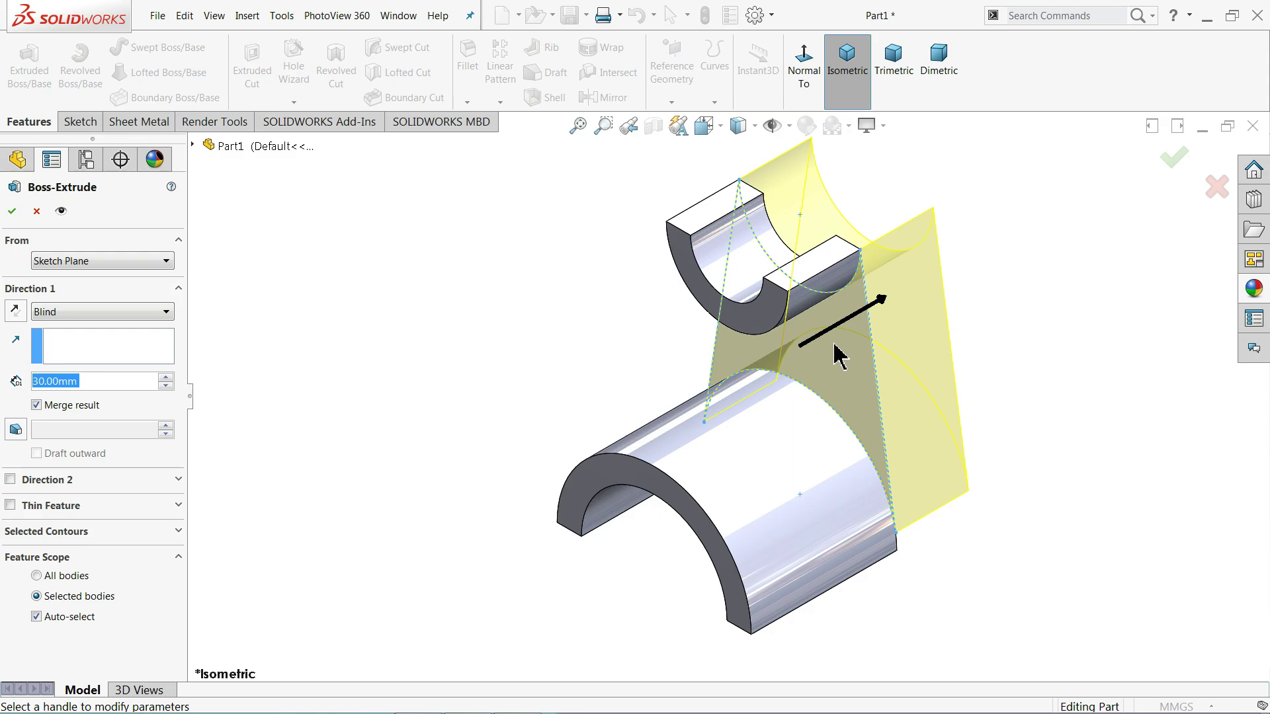
text(10)
key(Return)
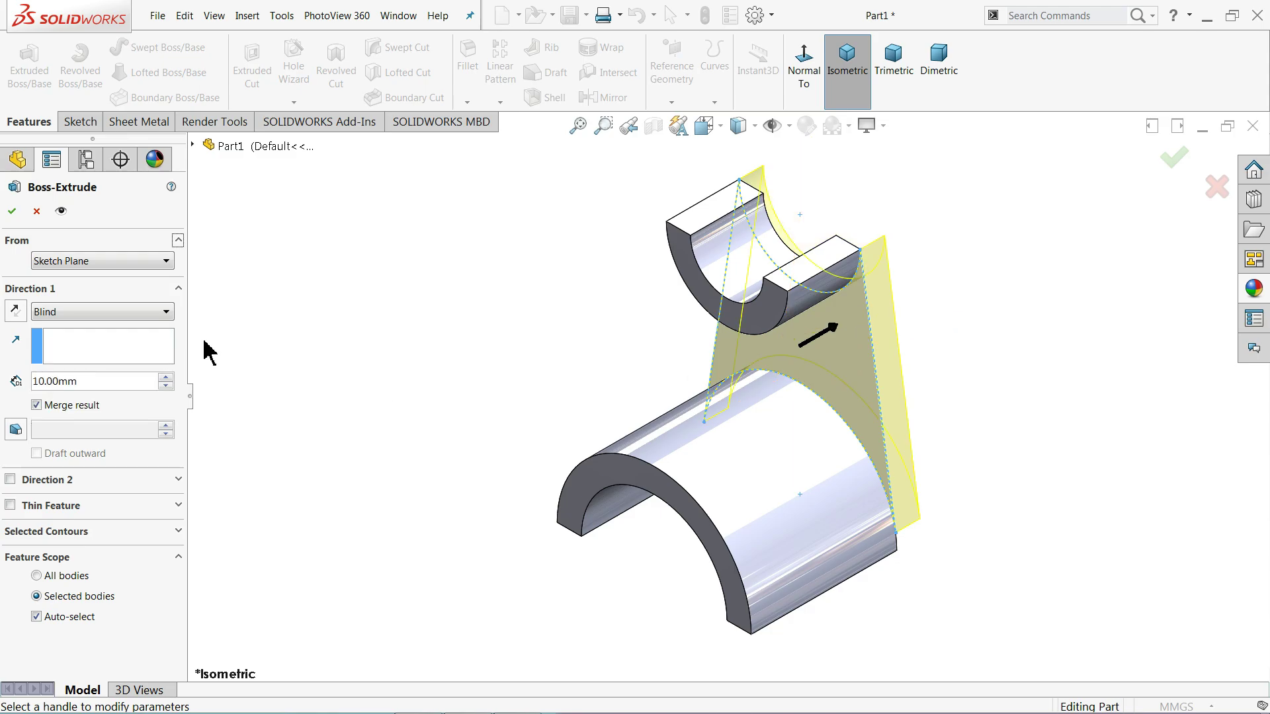
click(14, 311)
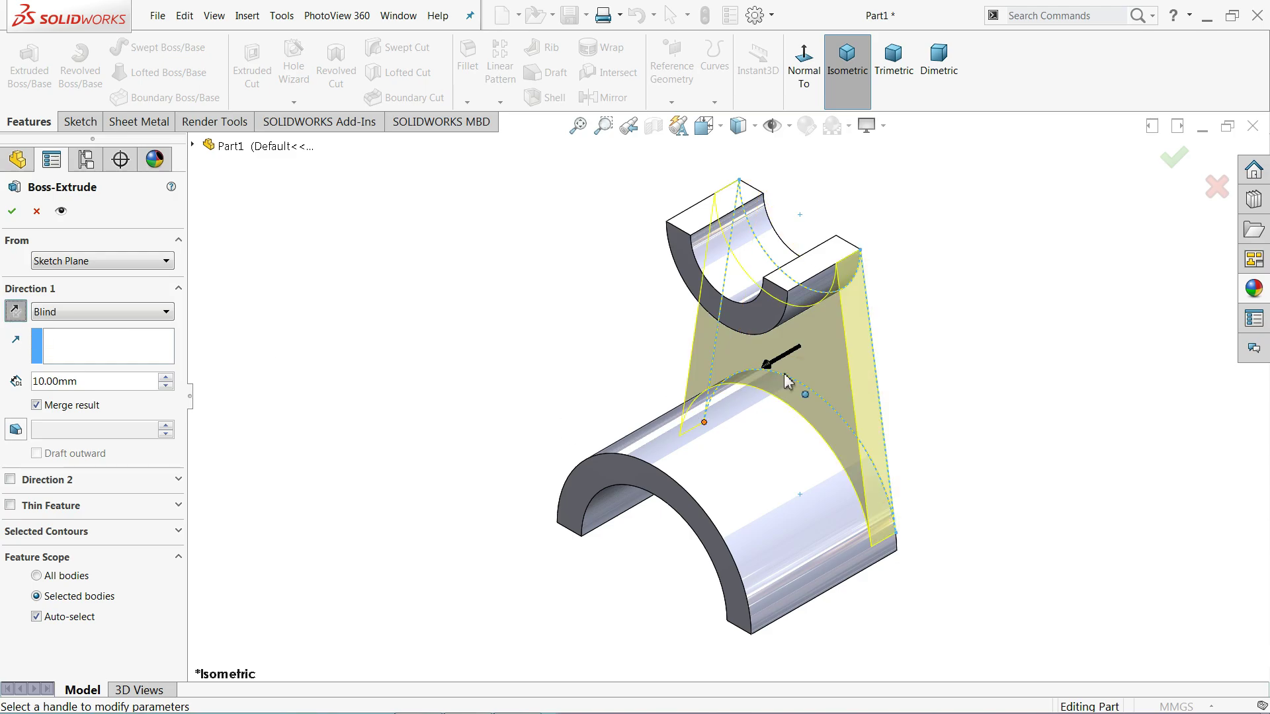
click(9, 216)
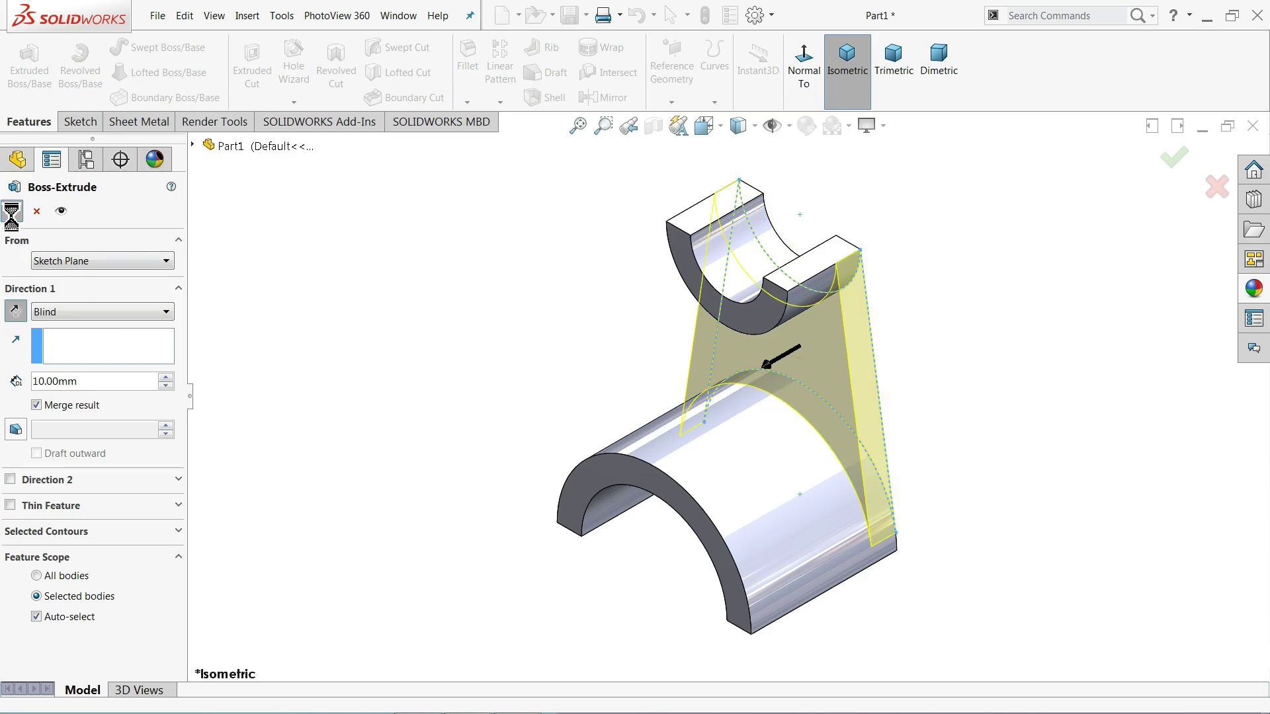
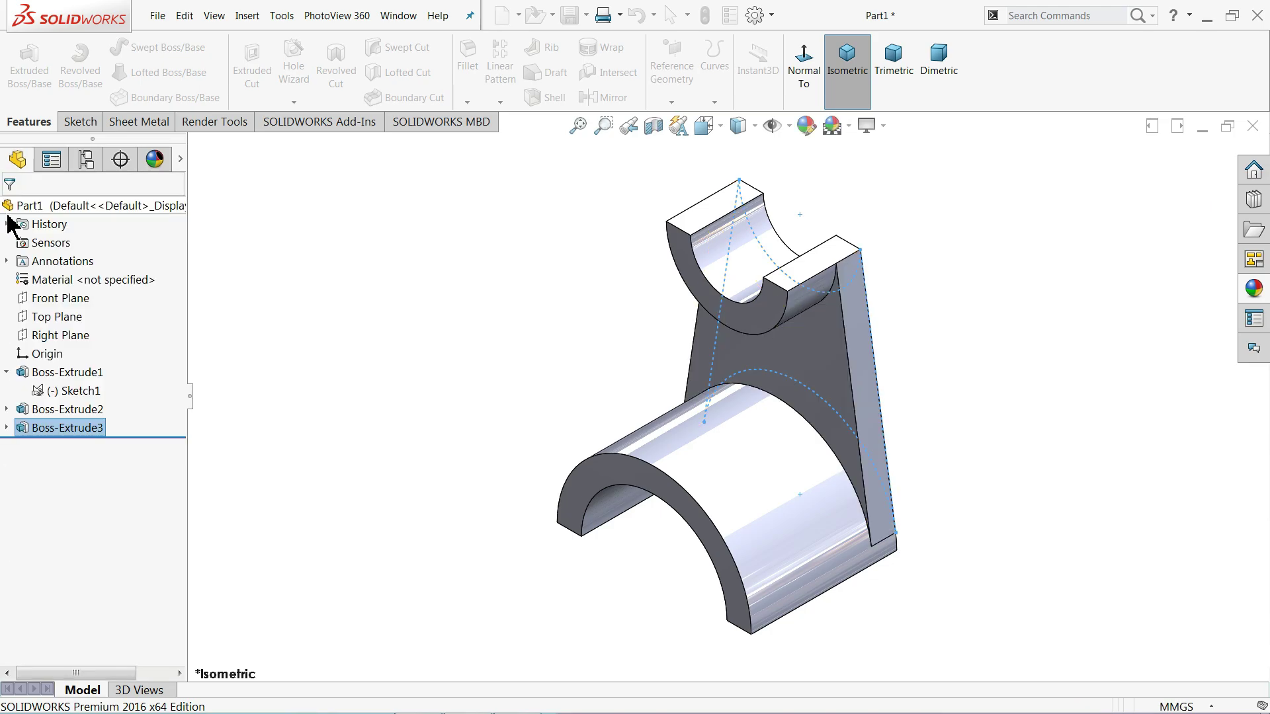
Inspect the web joining the half rings and review the side lug dimensions in the reference drawing
middle_drag(478, 410, 490, 354)
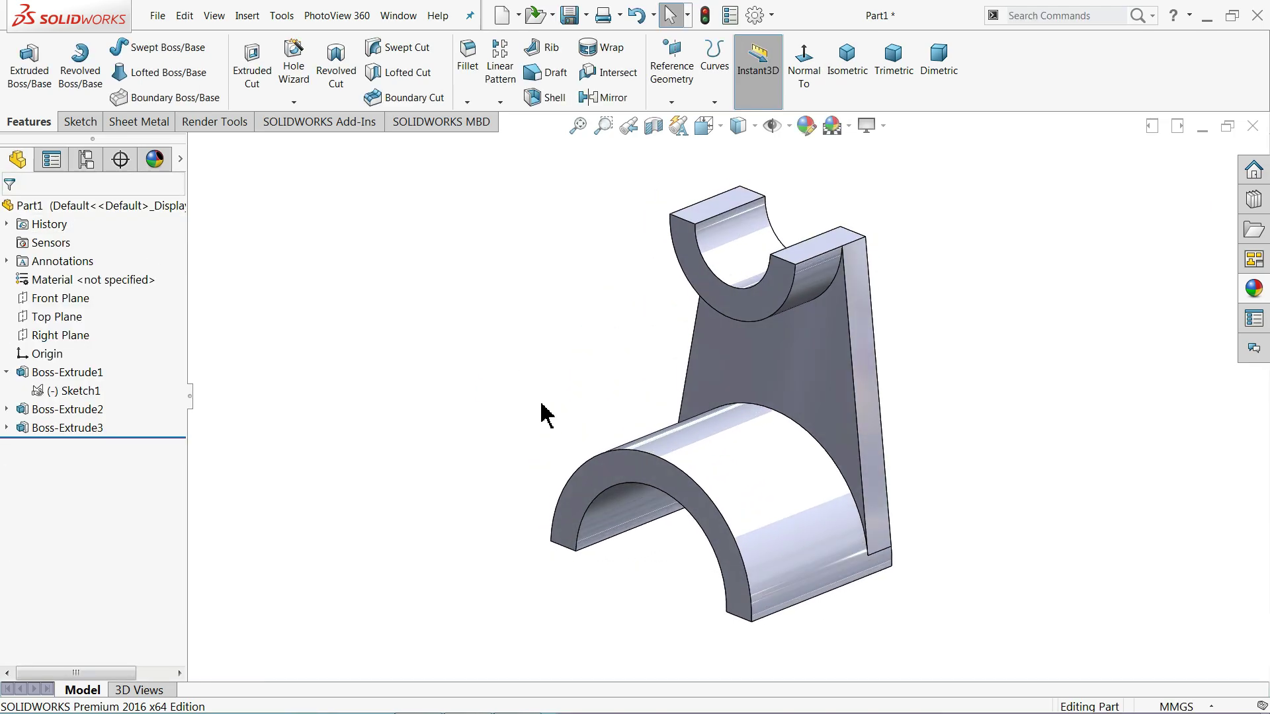
key(alt+Tab)
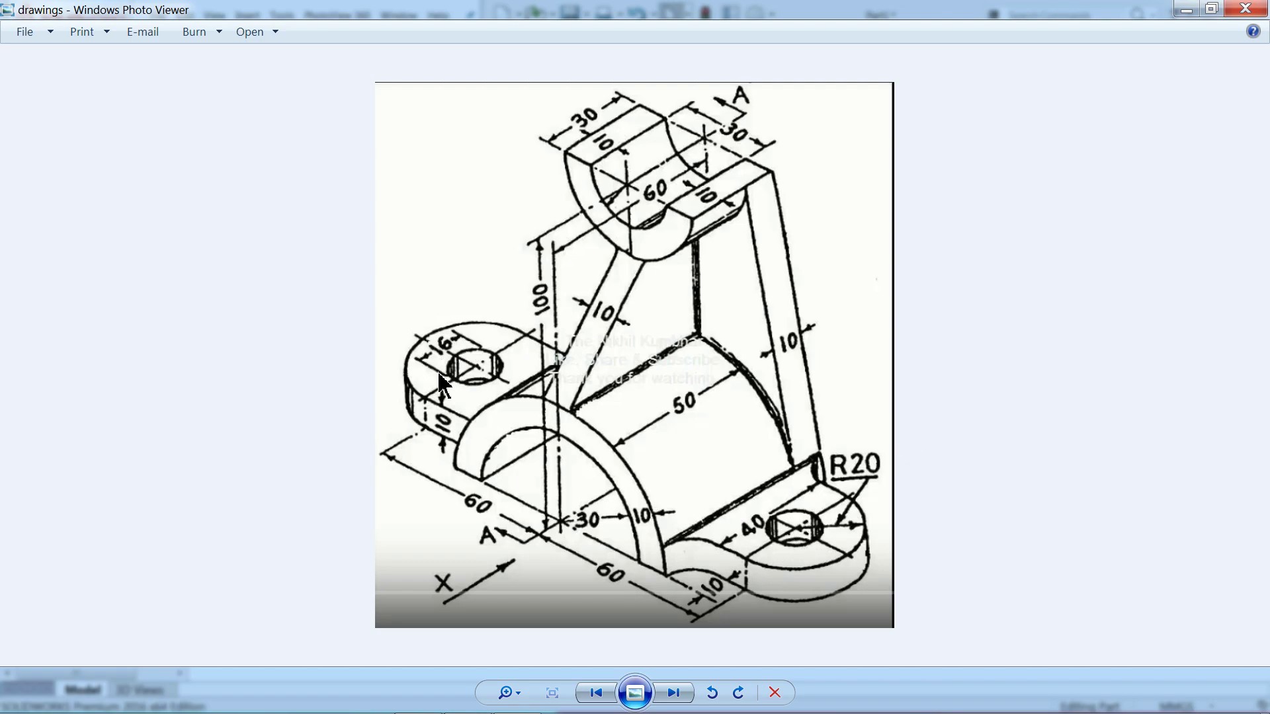
click(1187, 12)
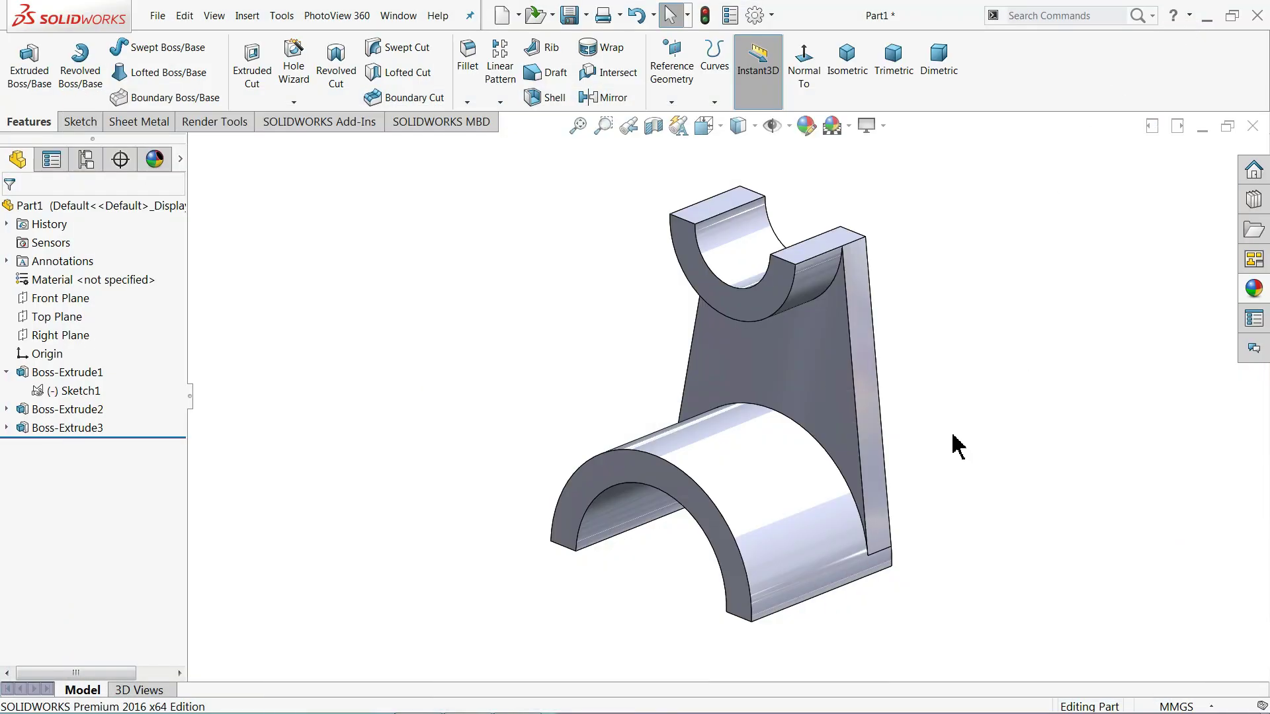
Start a sketch on the lower half ring's flat end face on the web's right side and view it face-on
middle_drag(957, 444, 962, 350)
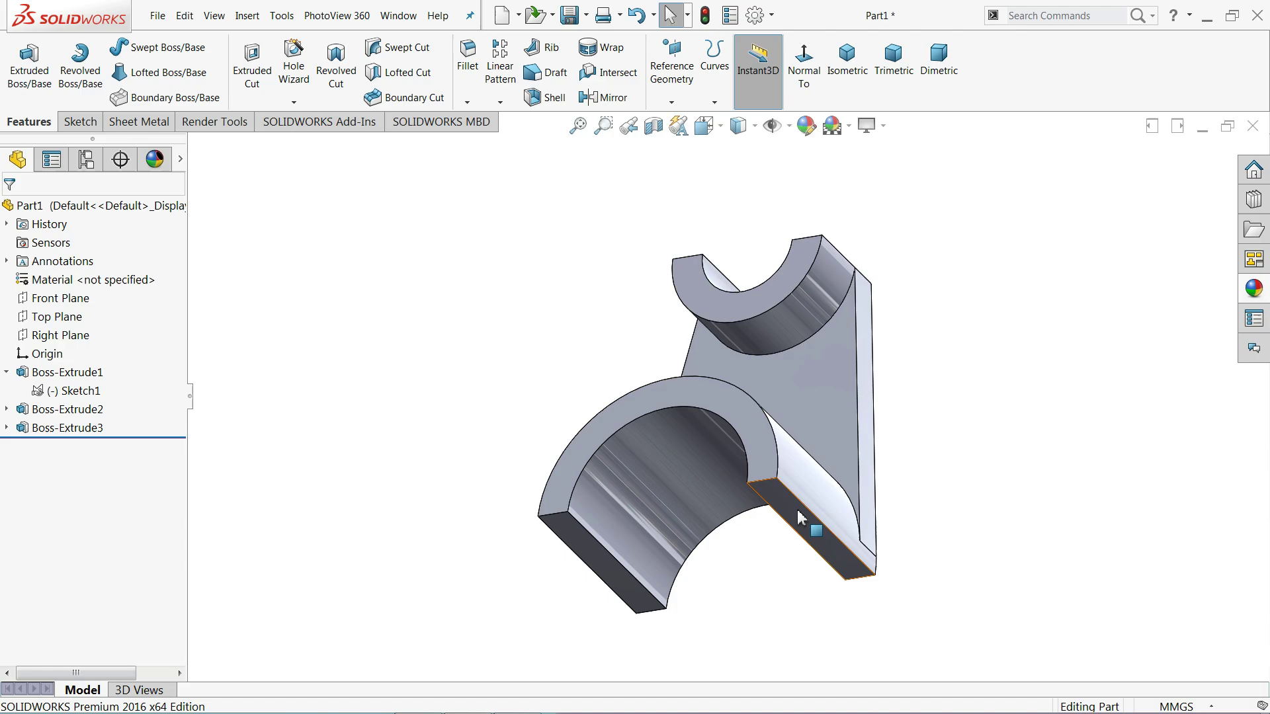
click(798, 516)
click(848, 477)
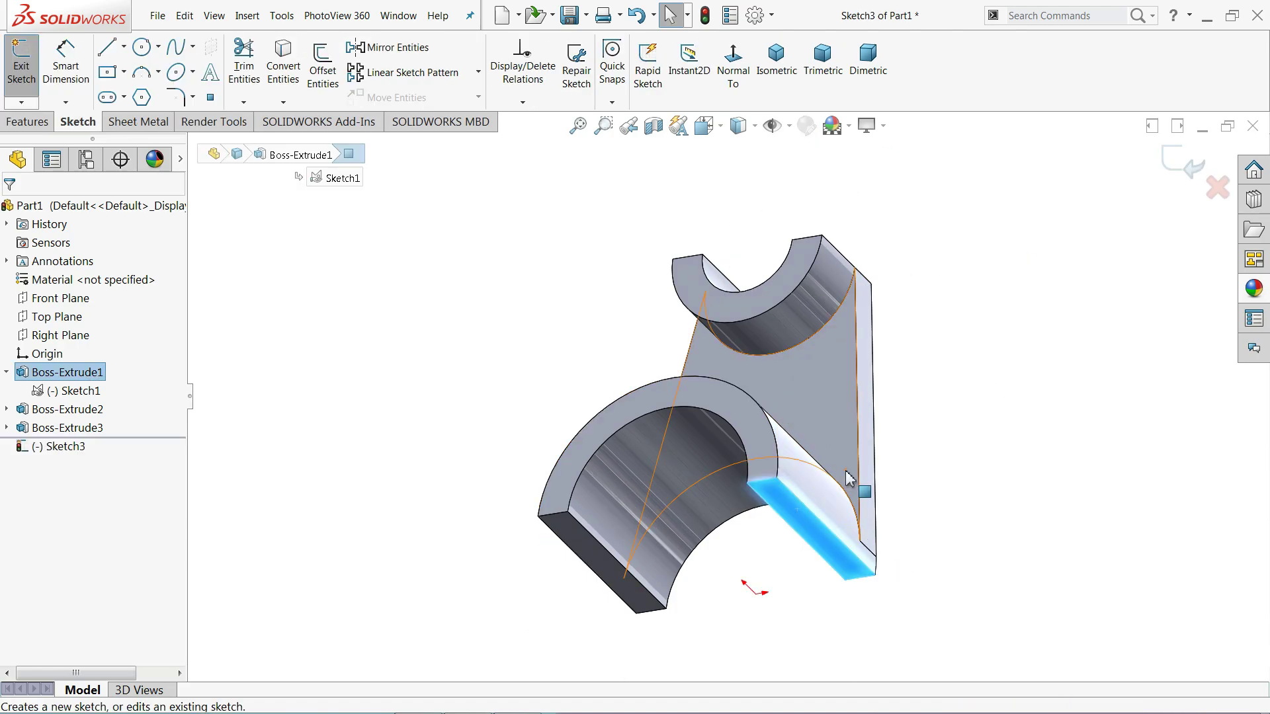
click(733, 65)
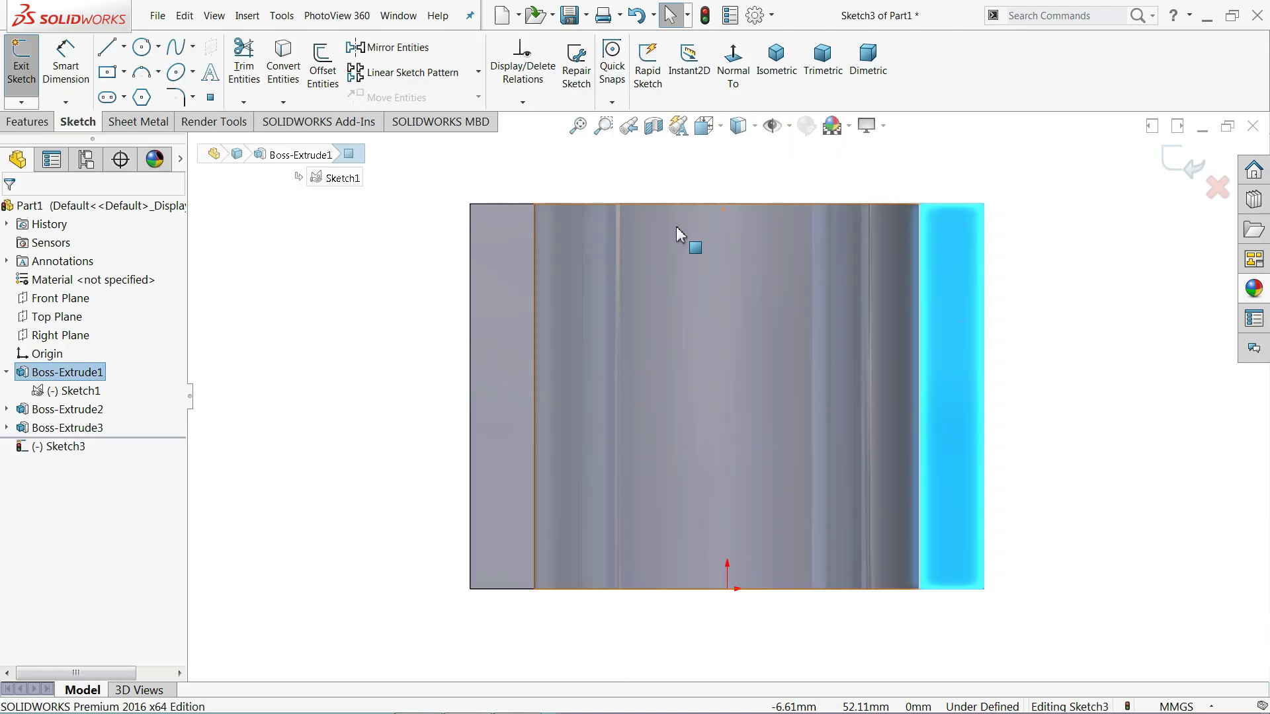
scroll(1058, 374, down, 2)
scroll(1005, 388, down, 2)
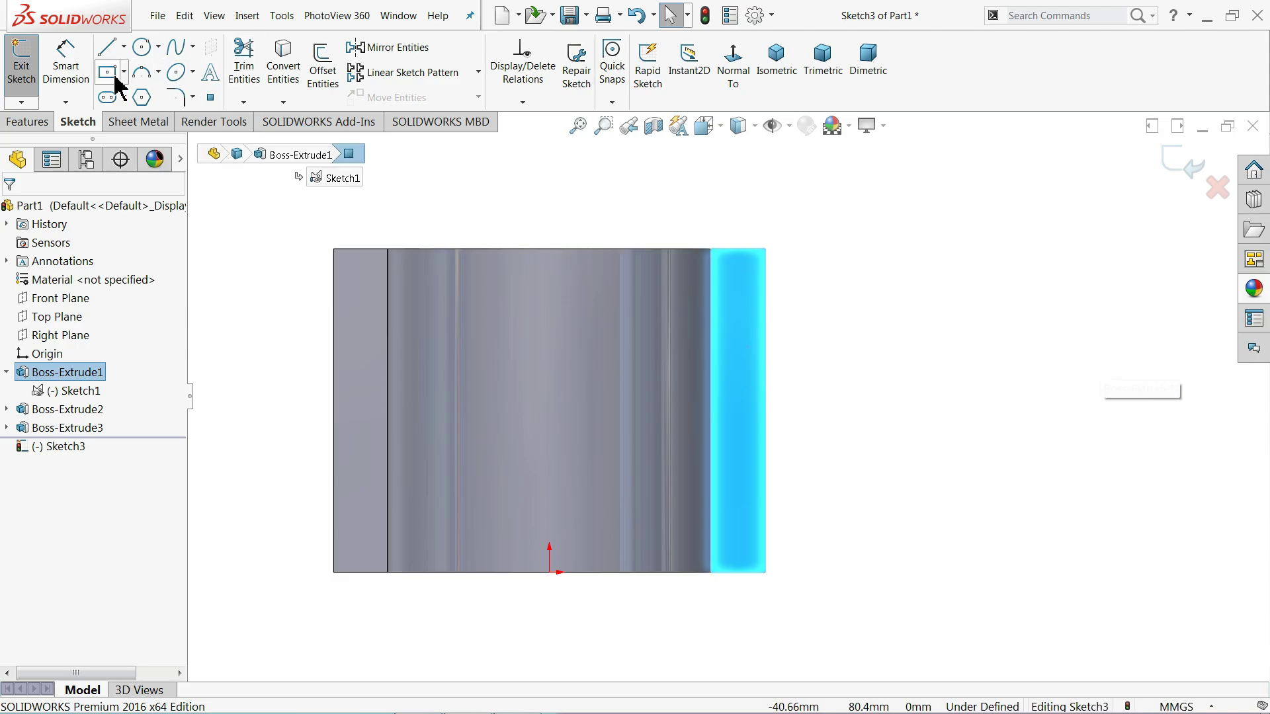
Draw a horizontal centerline about 53 mm long outward from the midpoint of the end face's outer edge
click(124, 46)
click(125, 90)
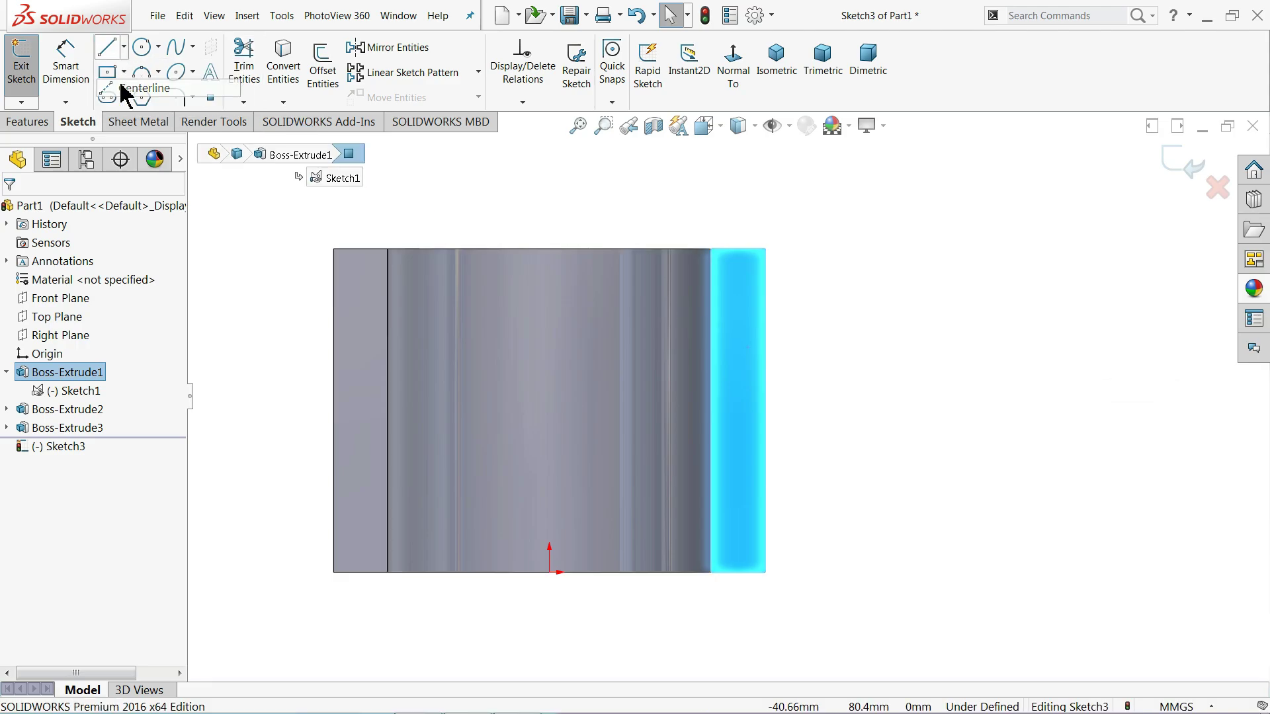
click(765, 410)
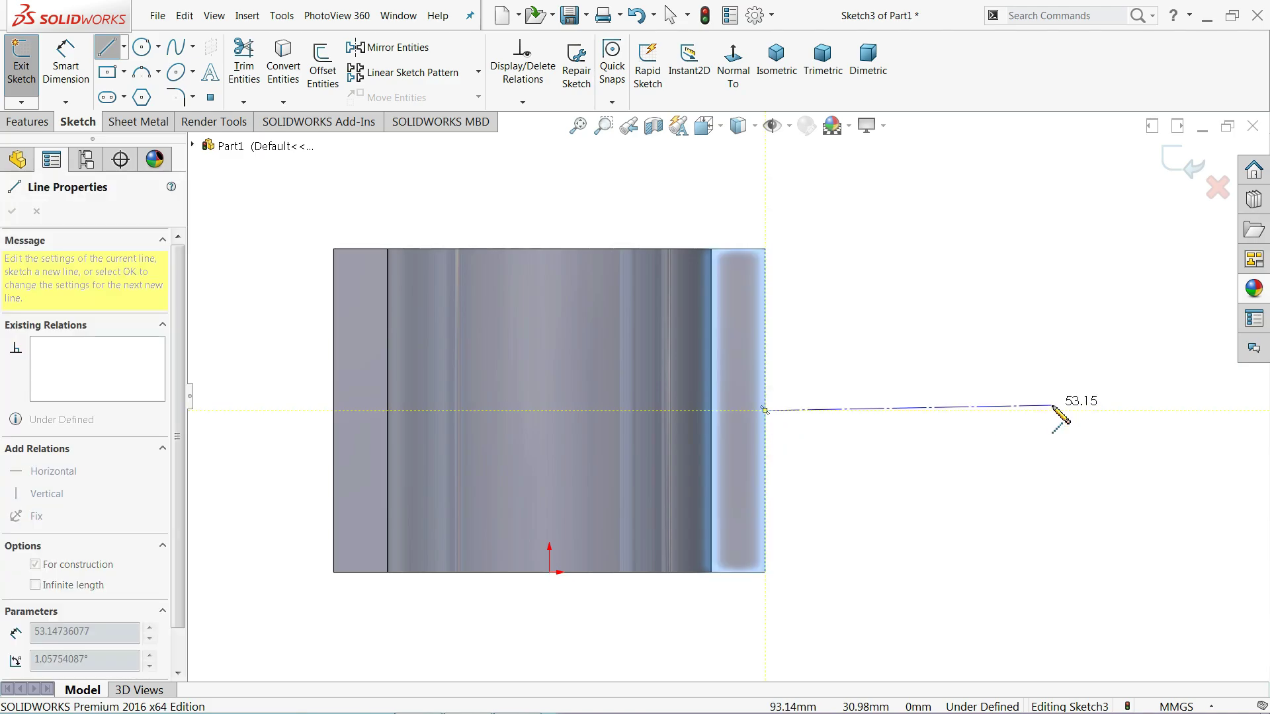
click(1049, 410)
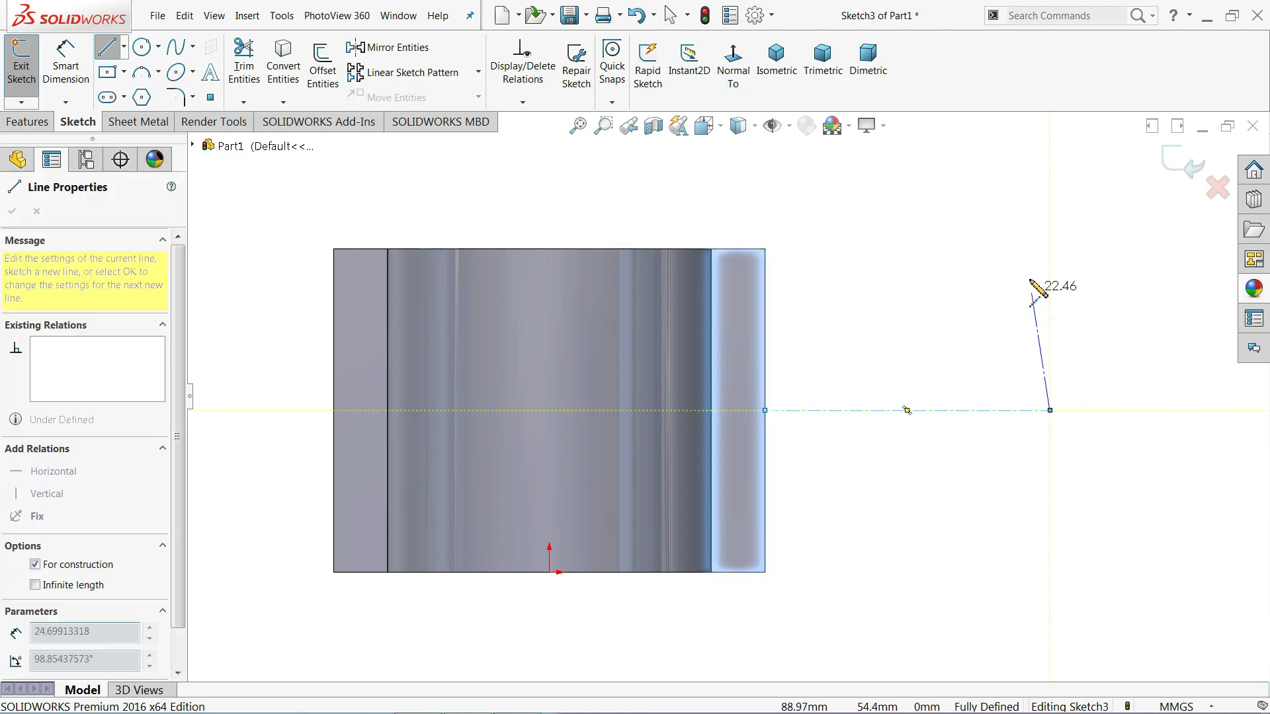
right_click(1036, 278)
click(1061, 295)
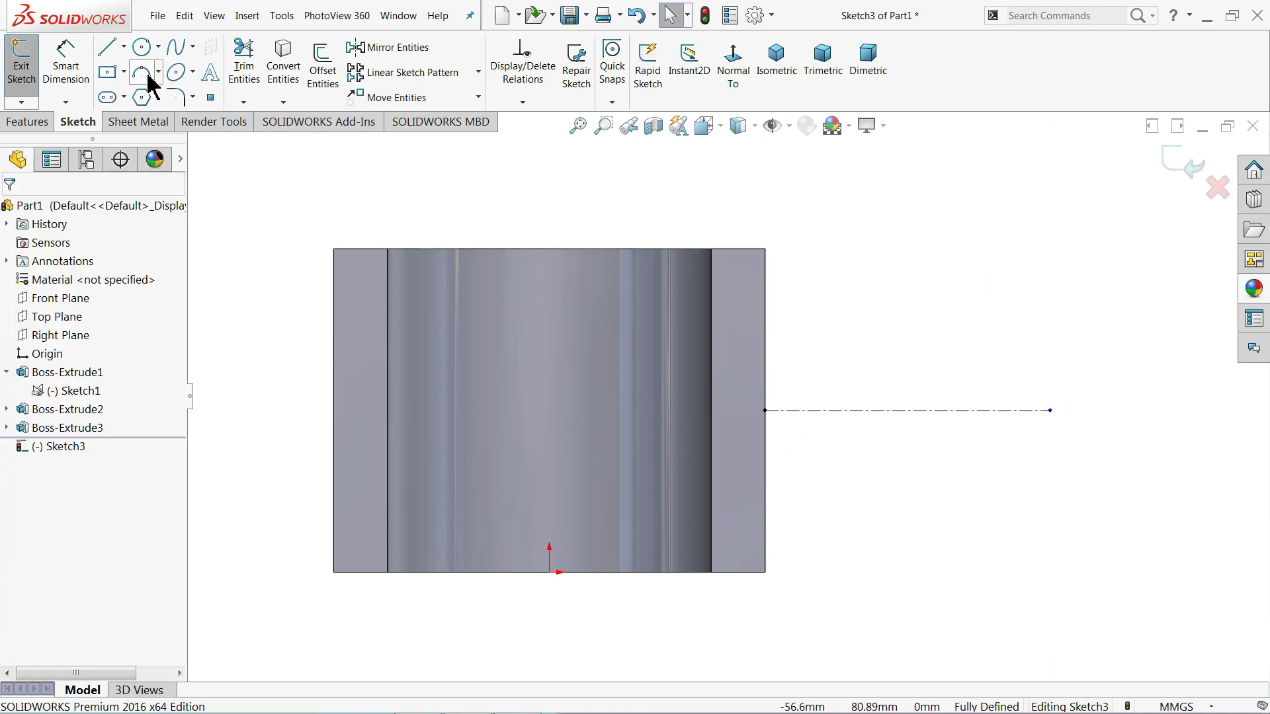
Draw a center rectangle about 56 by 34 mm, centered on the centerline and overlapping the half ring's end face
click(107, 73)
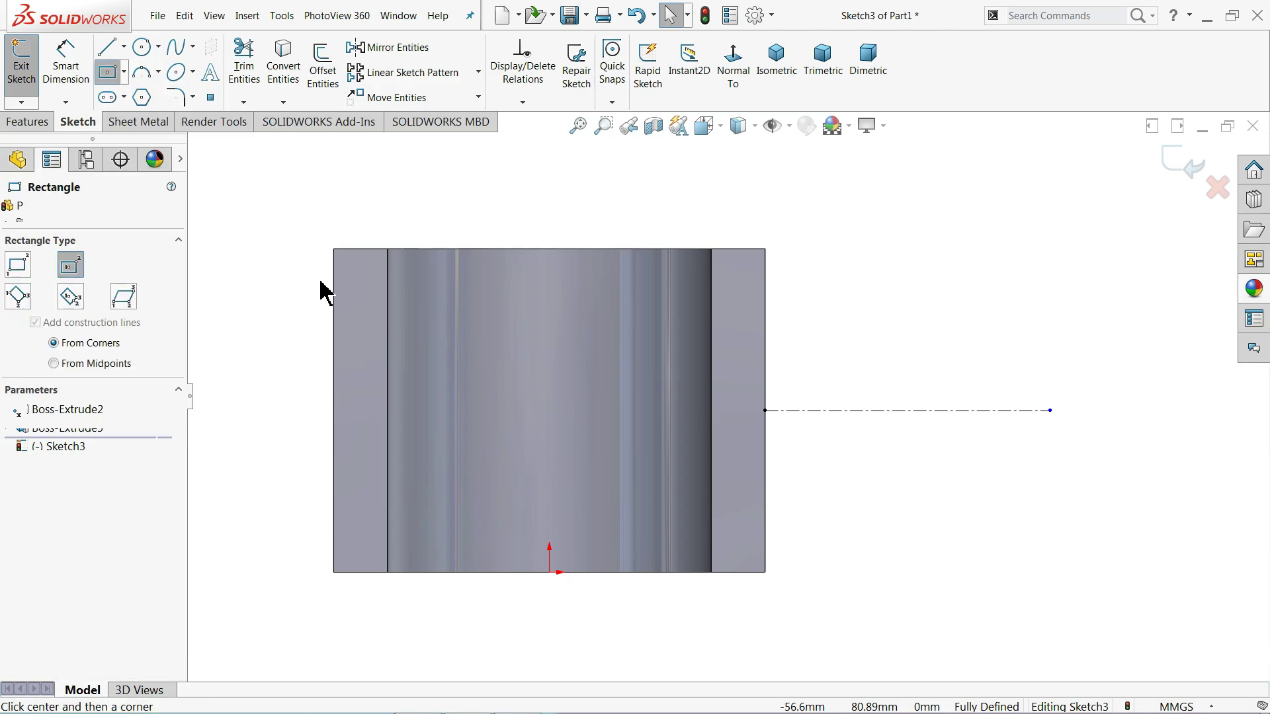
click(889, 411)
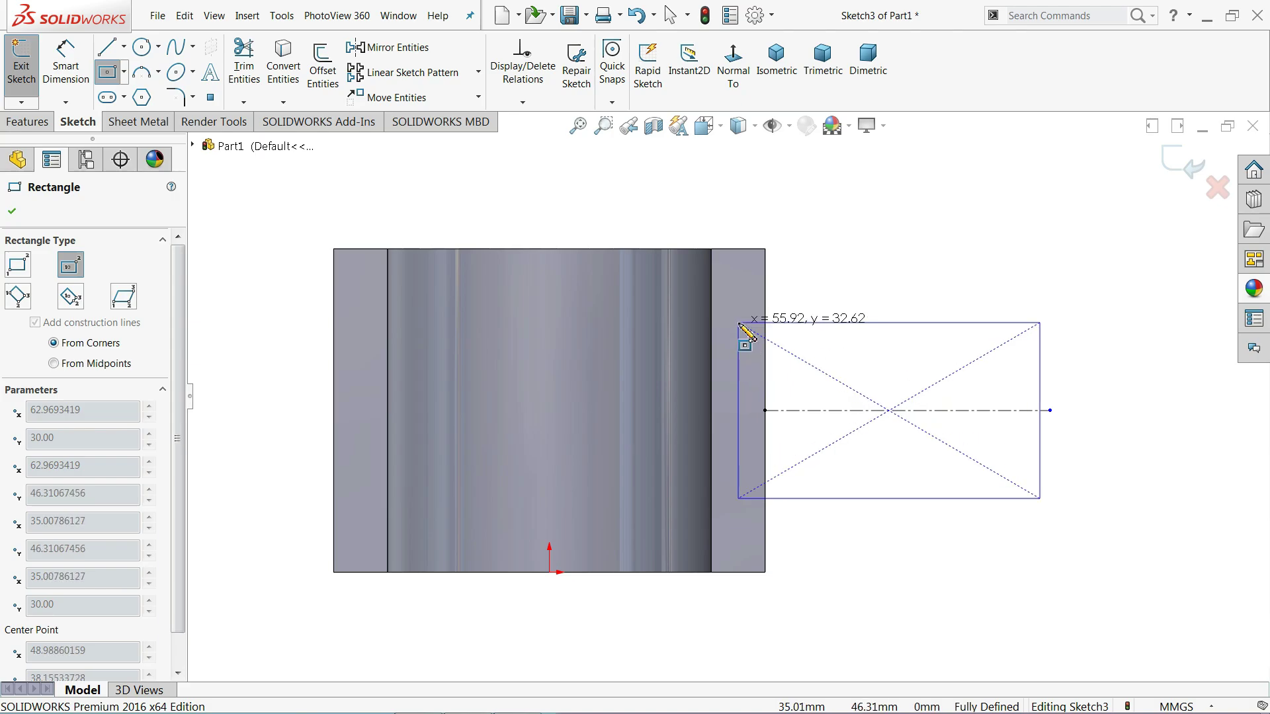
click(757, 338)
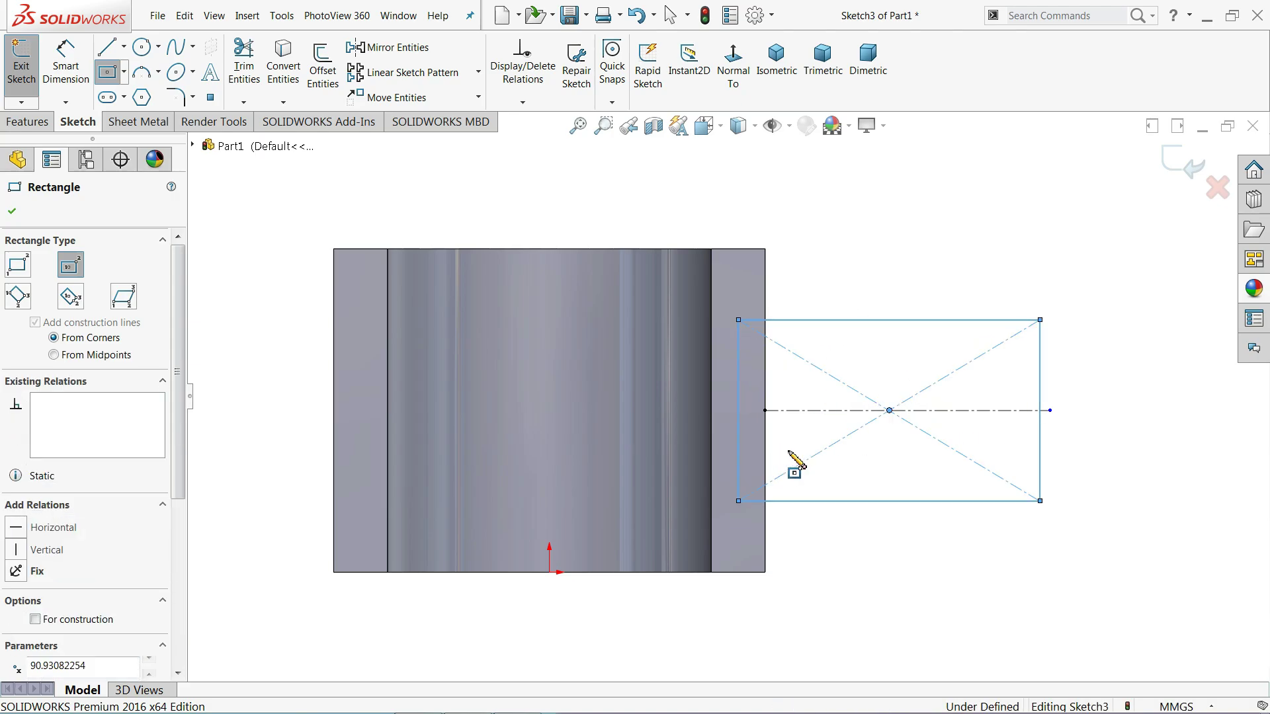
Draw a circle about 34 mm in diameter centered on the rectangle's outer side midpoint and tangent to its upper side
click(143, 47)
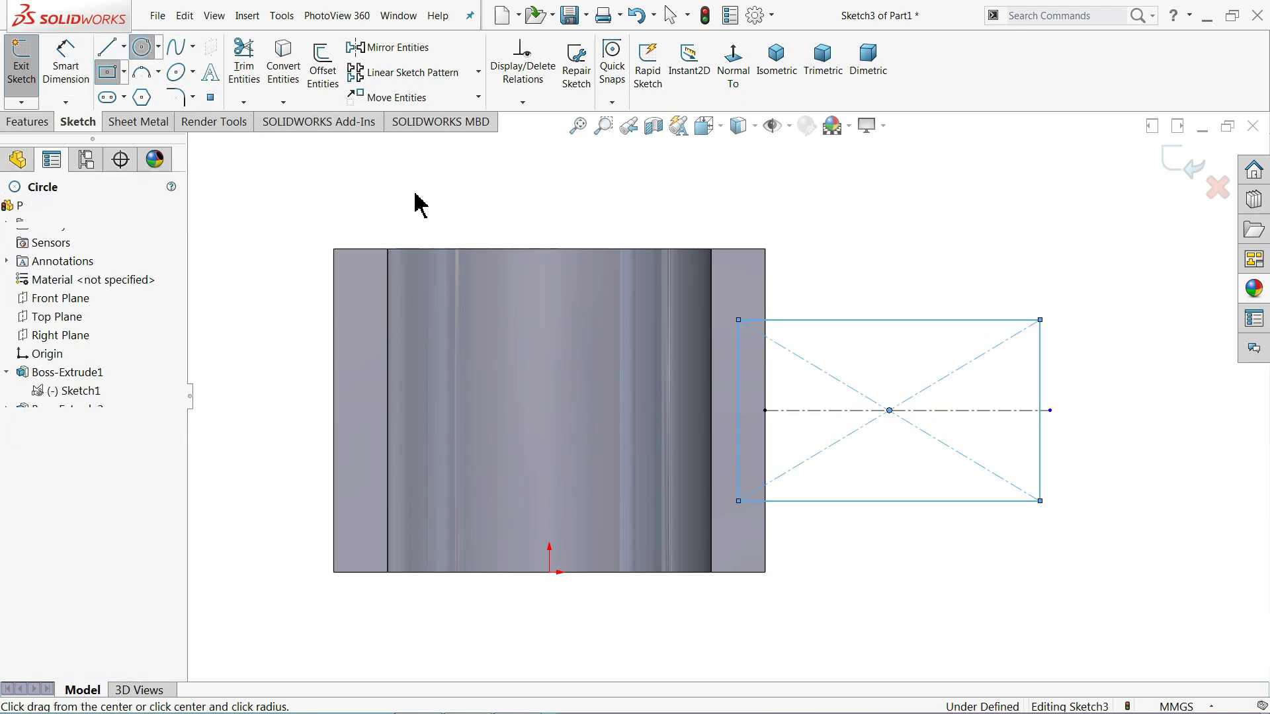
click(1040, 410)
click(1054, 334)
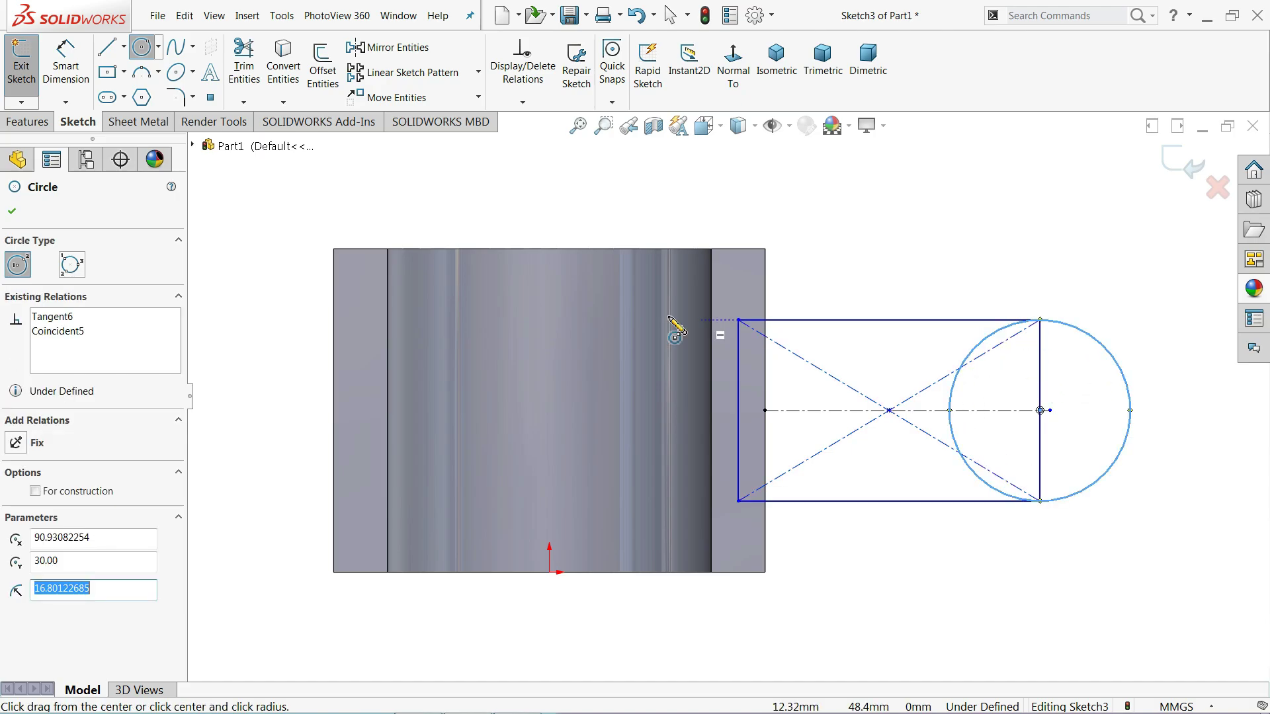
right_click(498, 166)
click(516, 165)
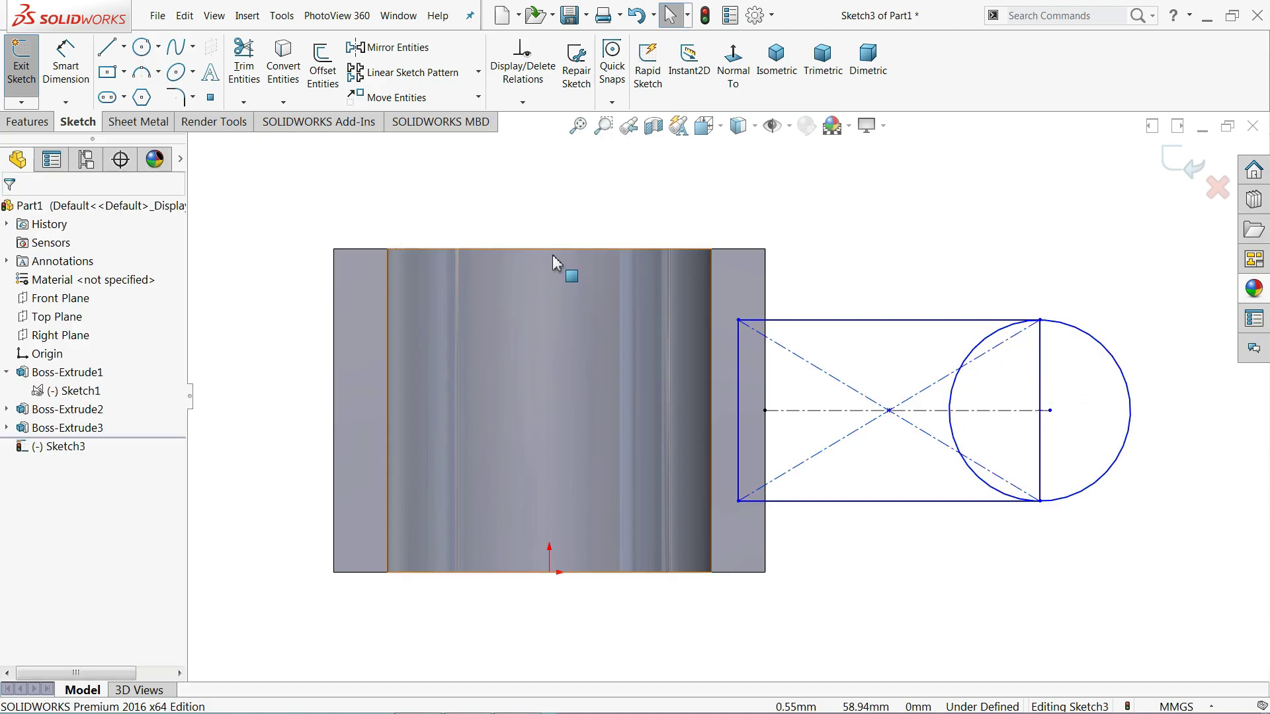
Dimension the horizontal distance from the origin to the circle's center as 60 mm
click(65, 70)
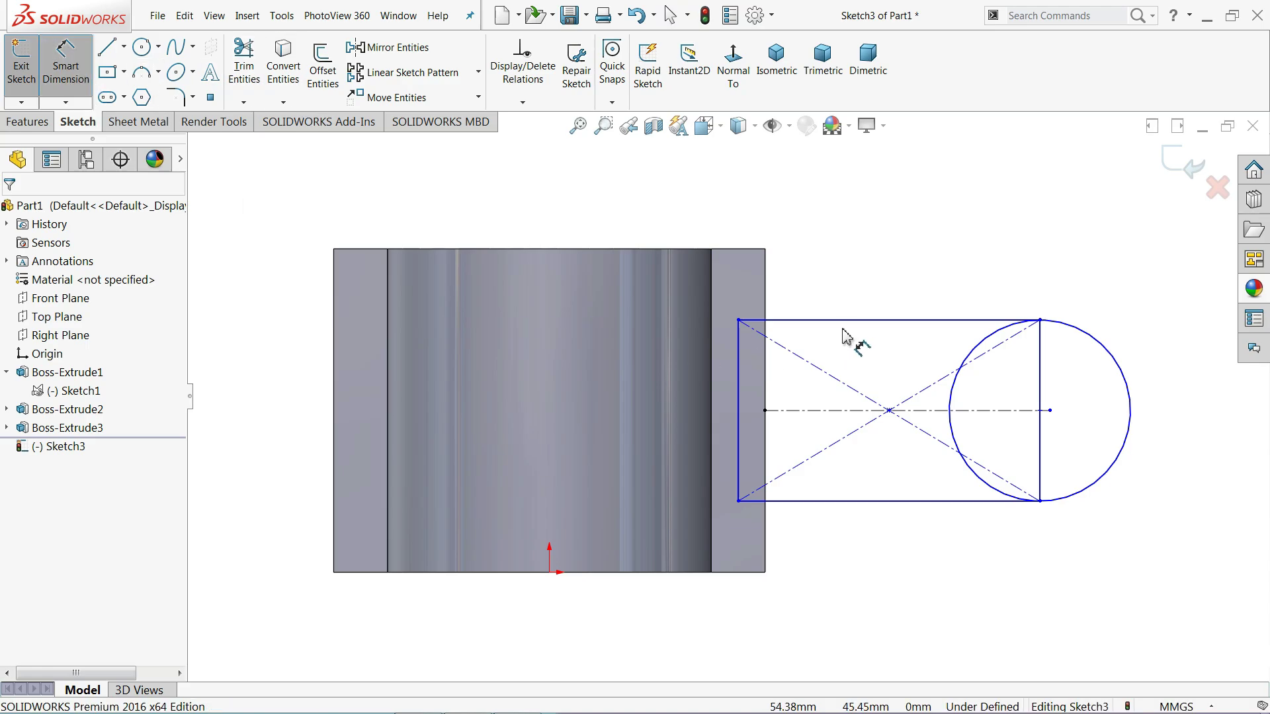
click(1040, 410)
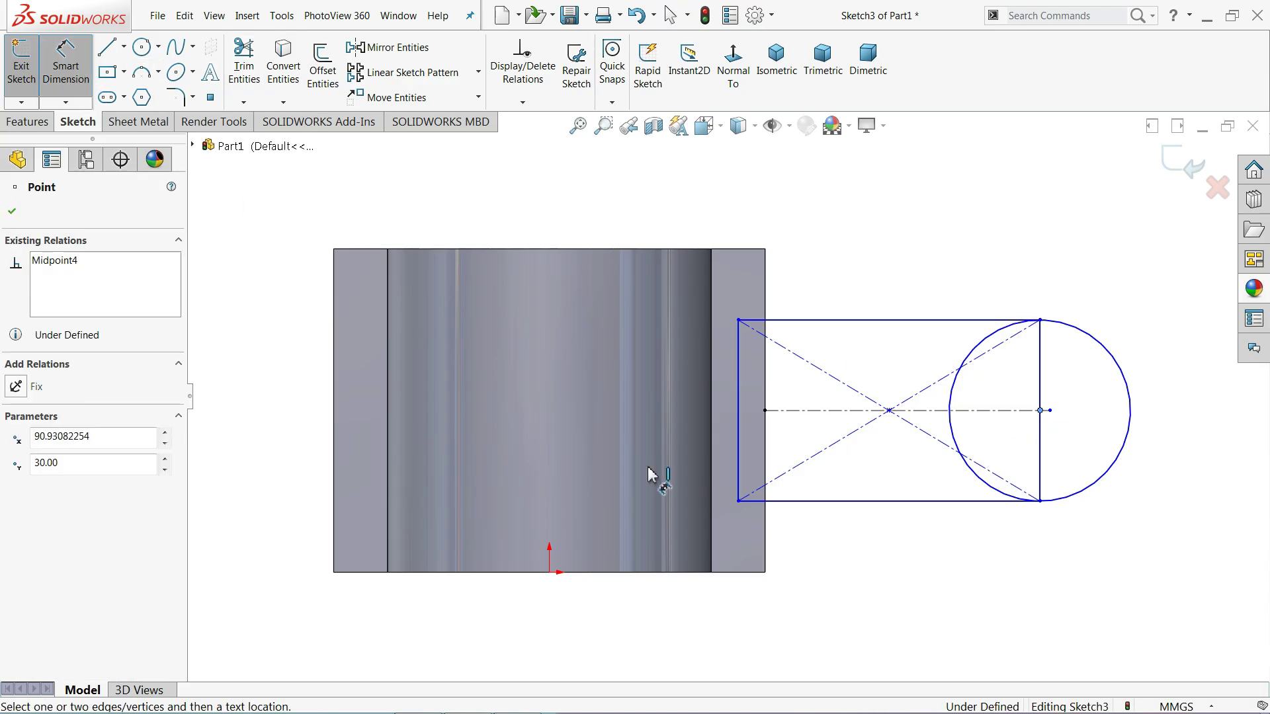
click(549, 572)
click(834, 605)
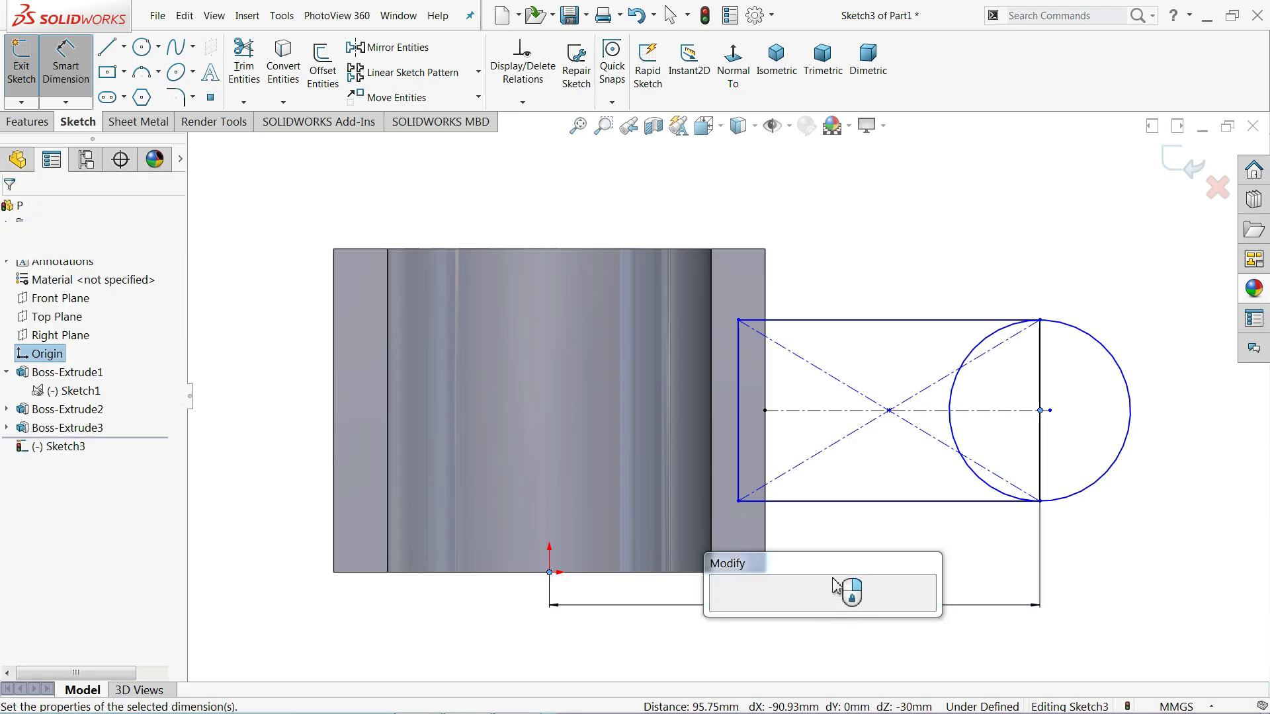
text(60)
key(Return)
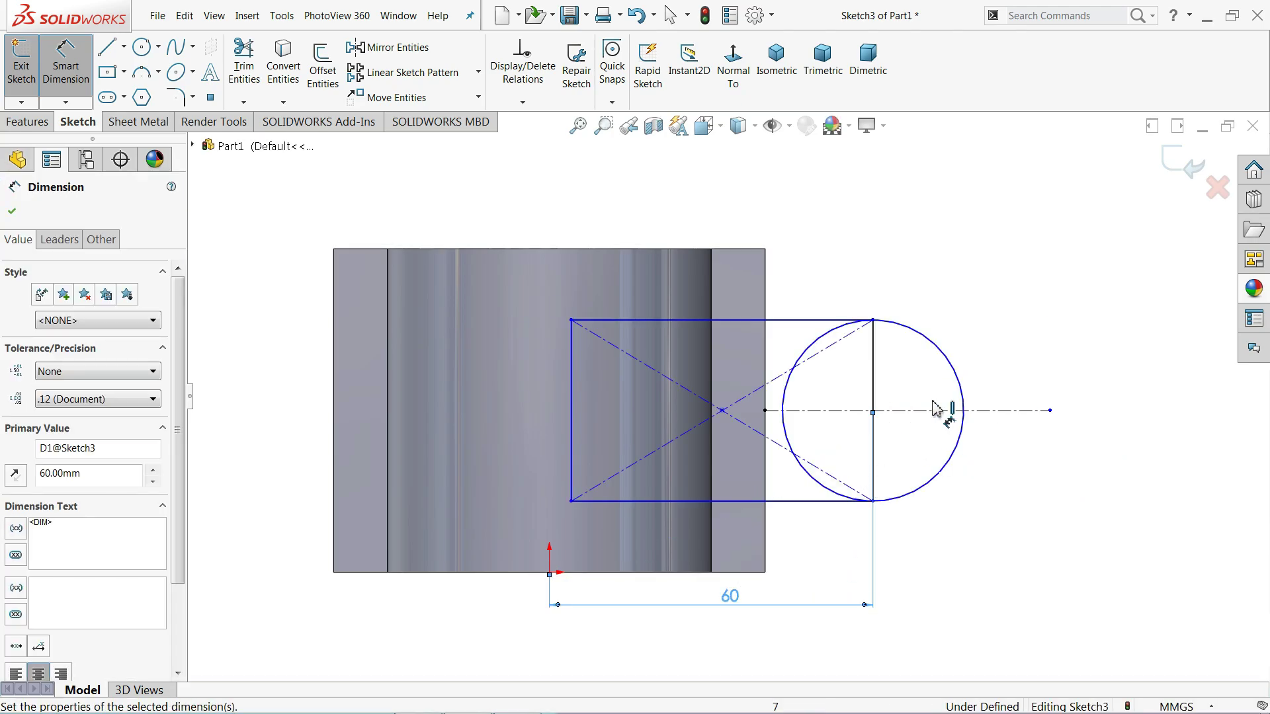
Set the circle's diameter to 40 mm
click(958, 386)
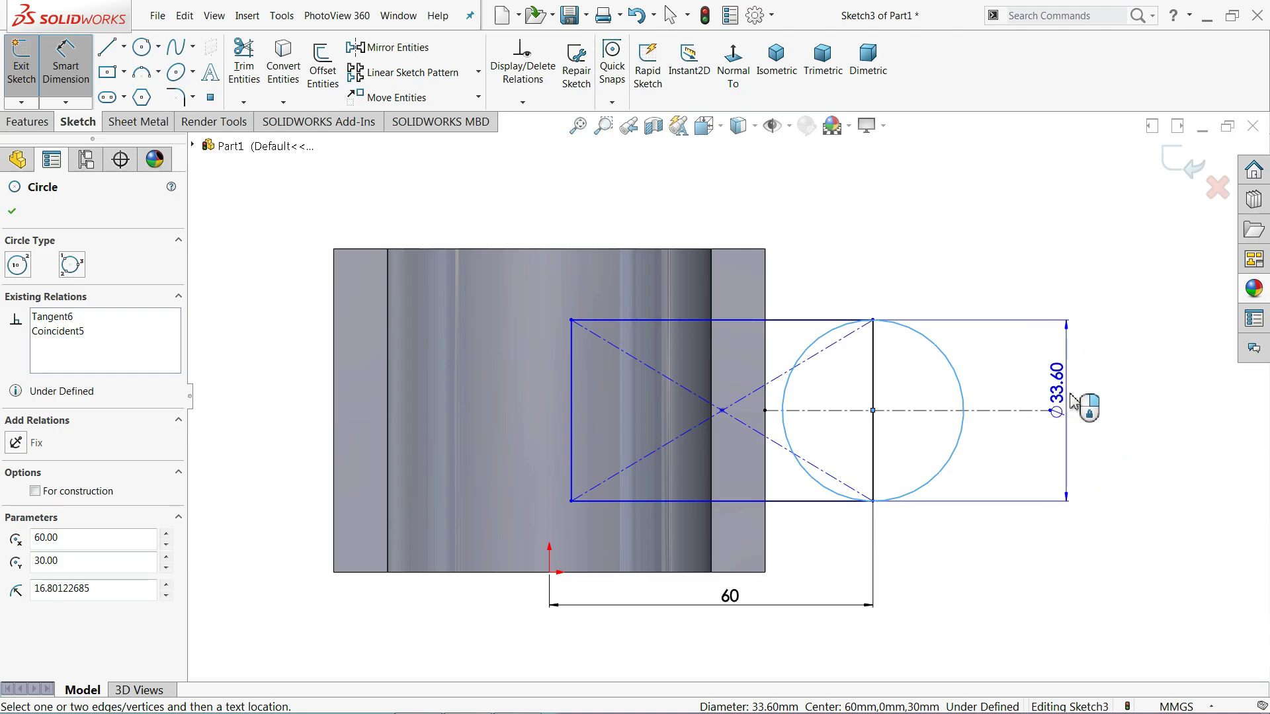
click(1100, 401)
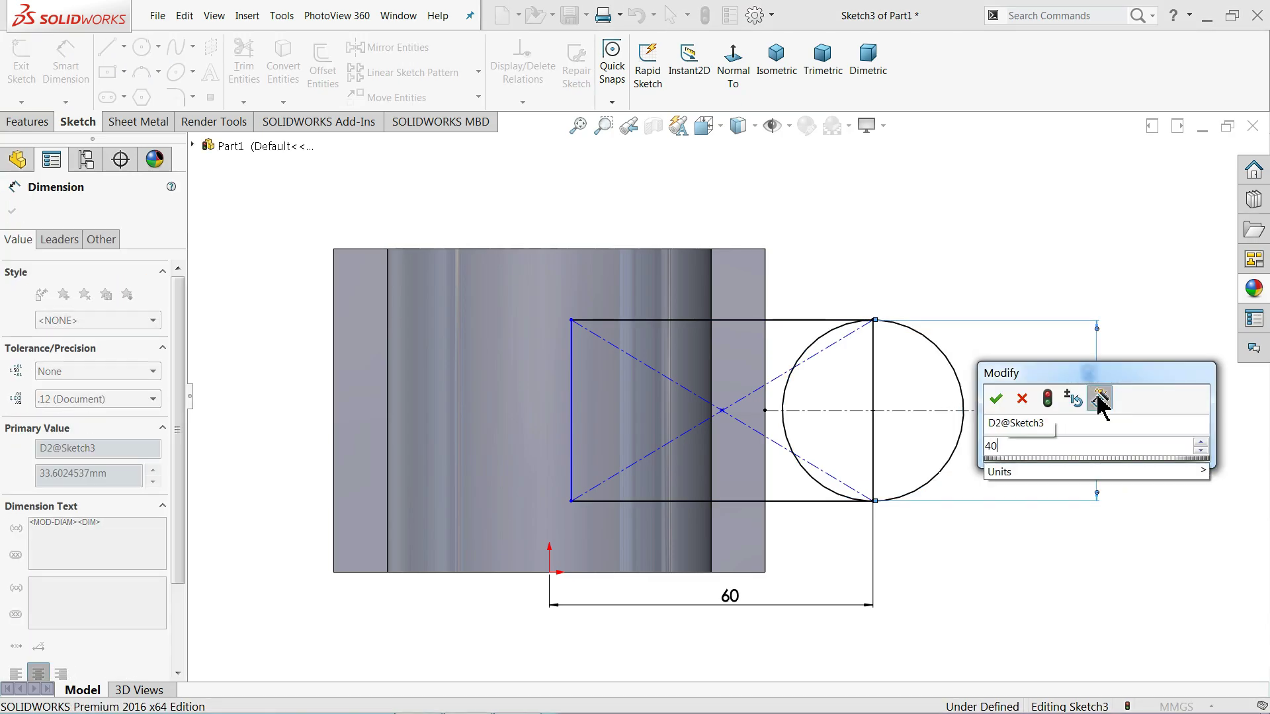
key(Return)
text(40)
key(Return)
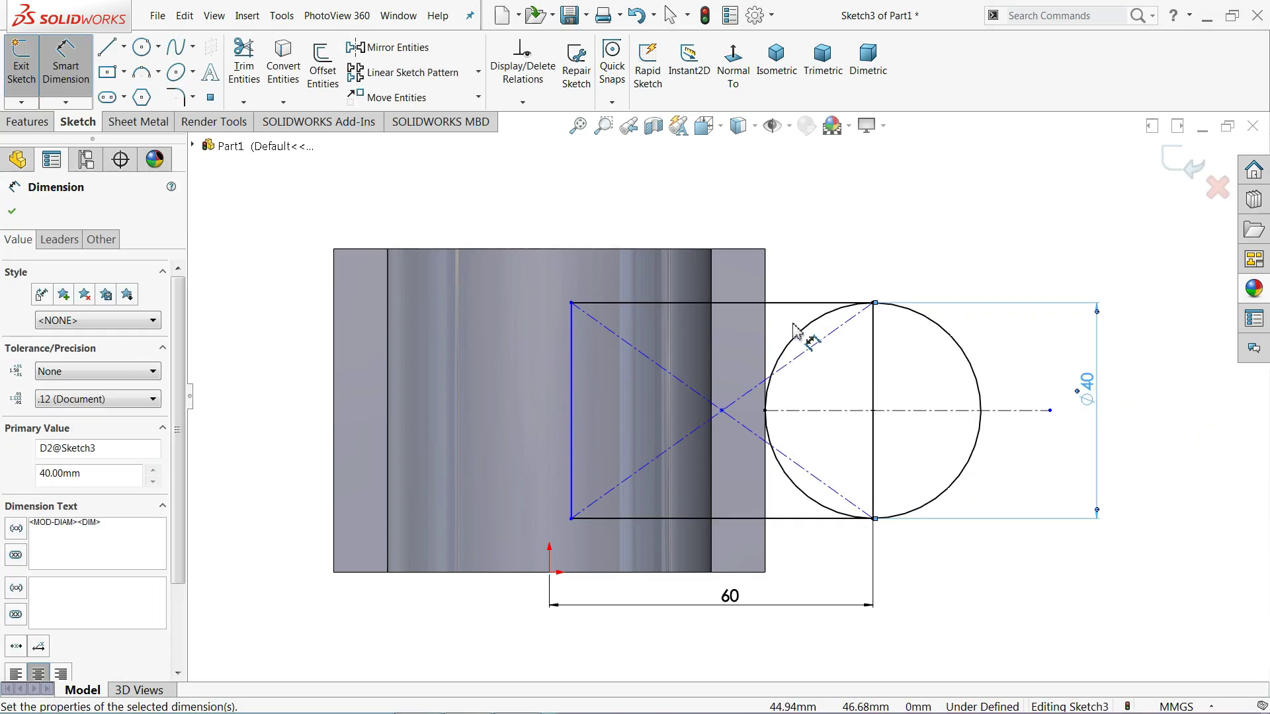
Dimension the rectangle's upper side as 25 mm and finish dimensioning
click(793, 306)
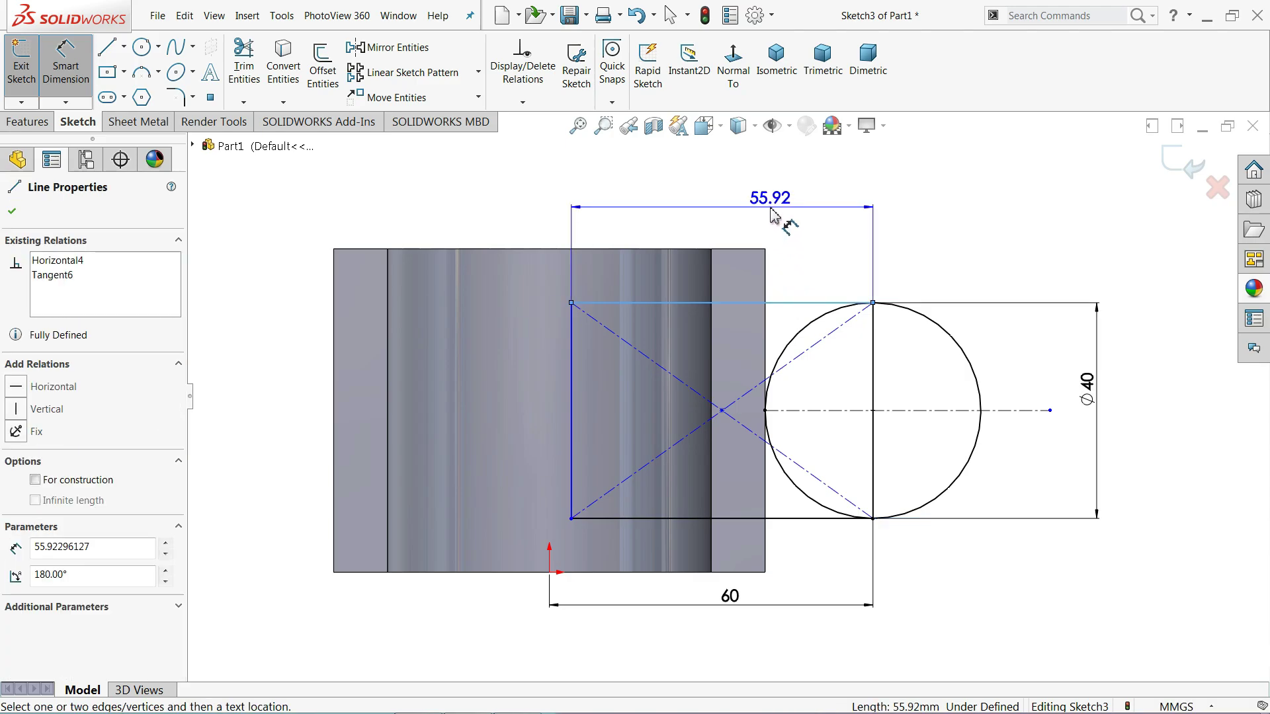
click(771, 213)
text(25)
key(Return)
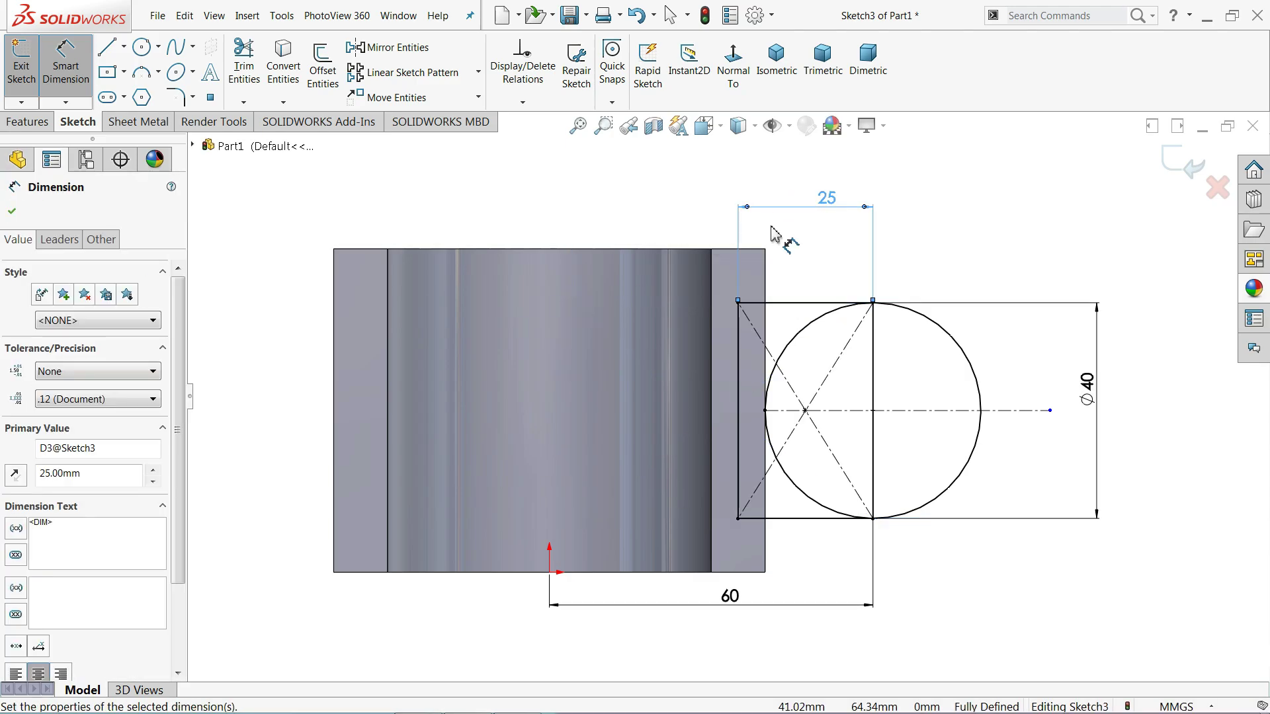
click(12, 211)
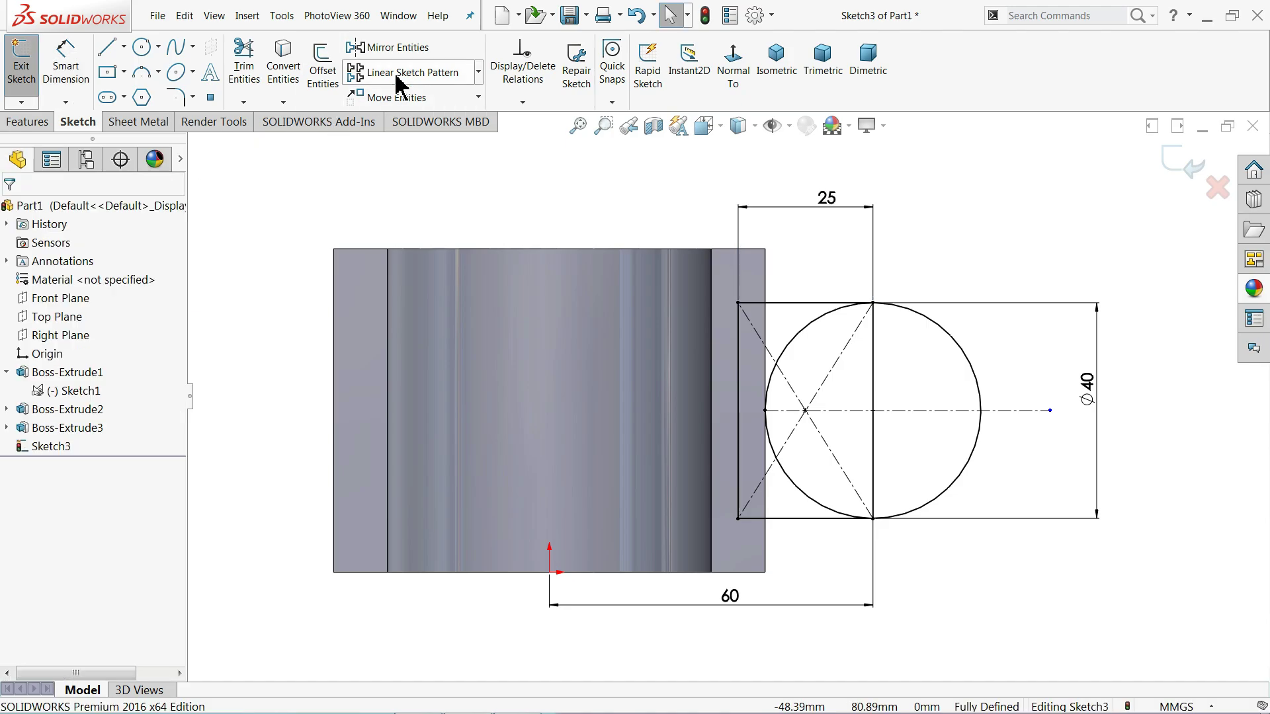
Power-trim the circle's inner half, the rectangle's outer side, its diagonals and the inner centerline to leave a round-ended lug outline
click(244, 66)
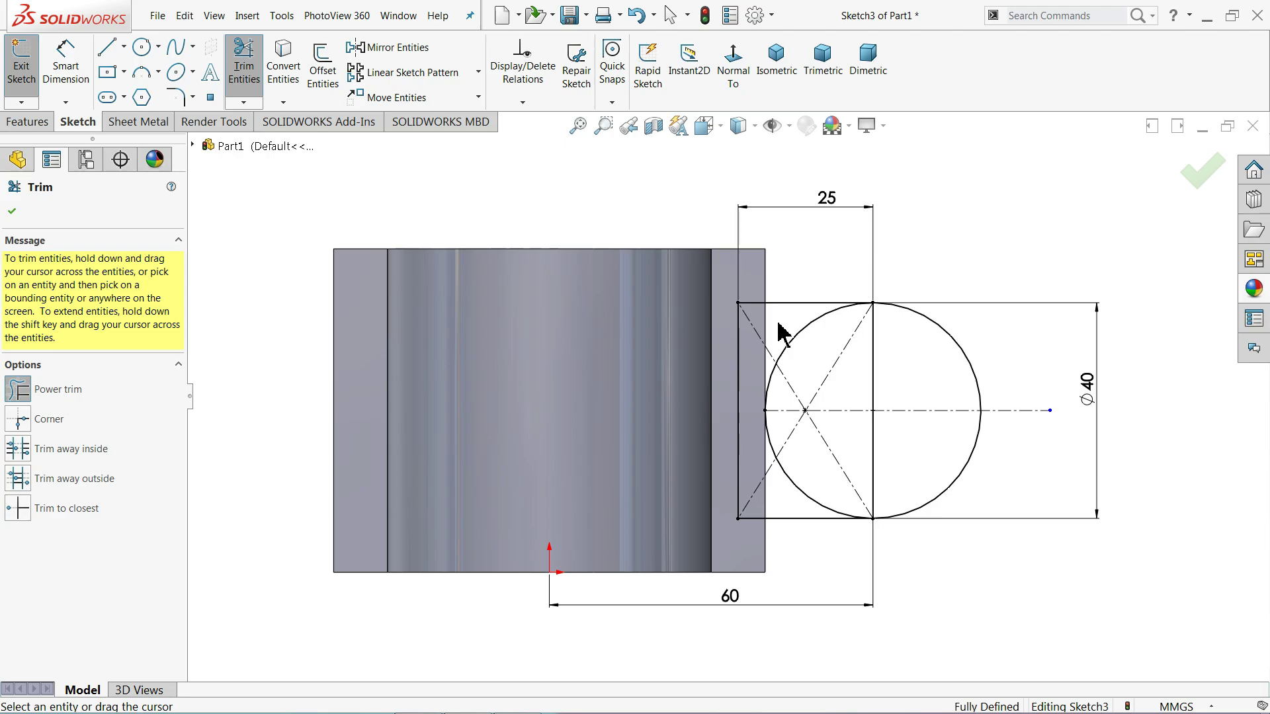
drag(783, 326, 800, 345)
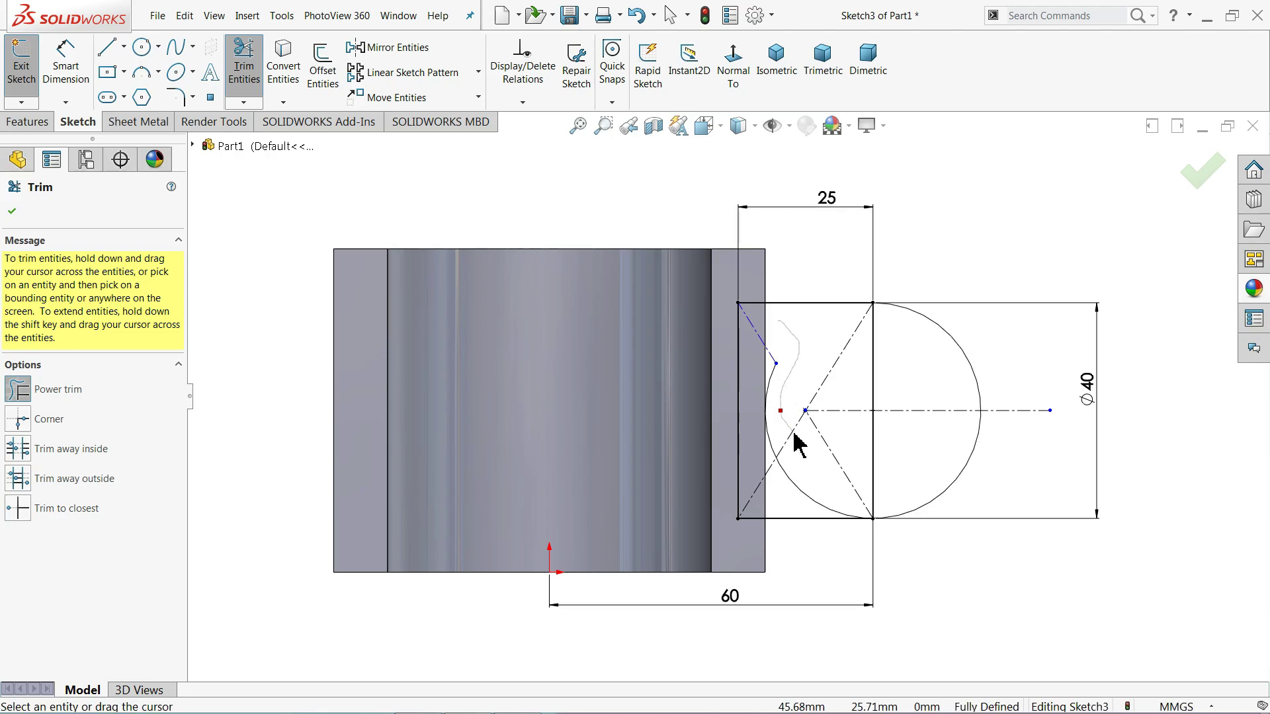
mouse_move(835, 427)
mouse_down()
mouse_move(842, 364)
mouse_move(870, 361)
mouse_move(884, 434)
mouse_move(767, 486)
mouse_up()
drag(767, 426, 843, 377)
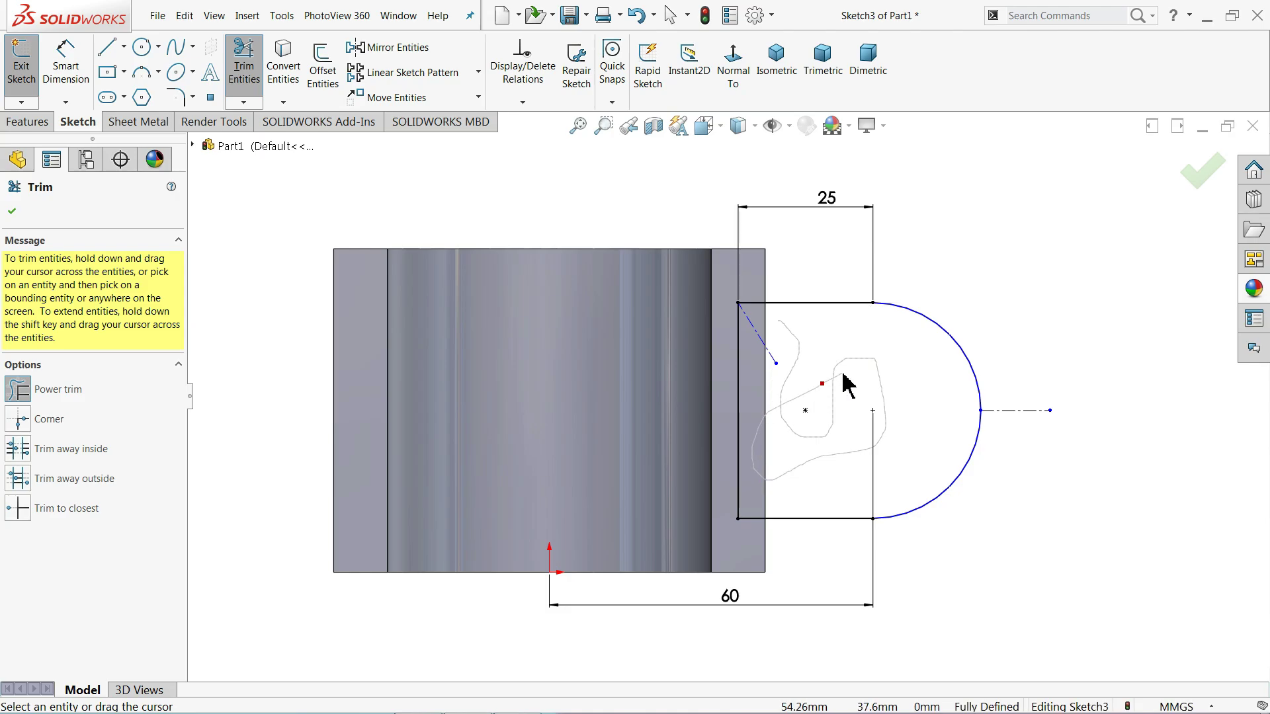
drag(758, 360, 791, 382)
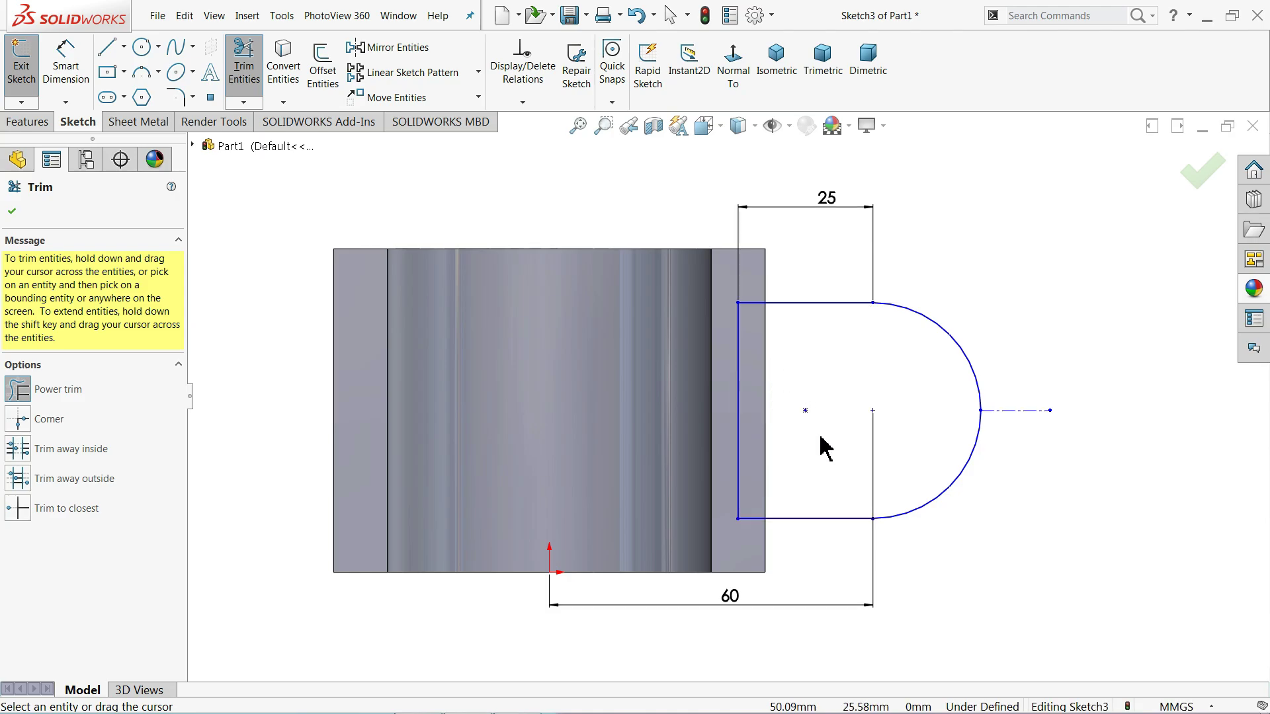
drag(820, 437, 874, 447)
click(15, 218)
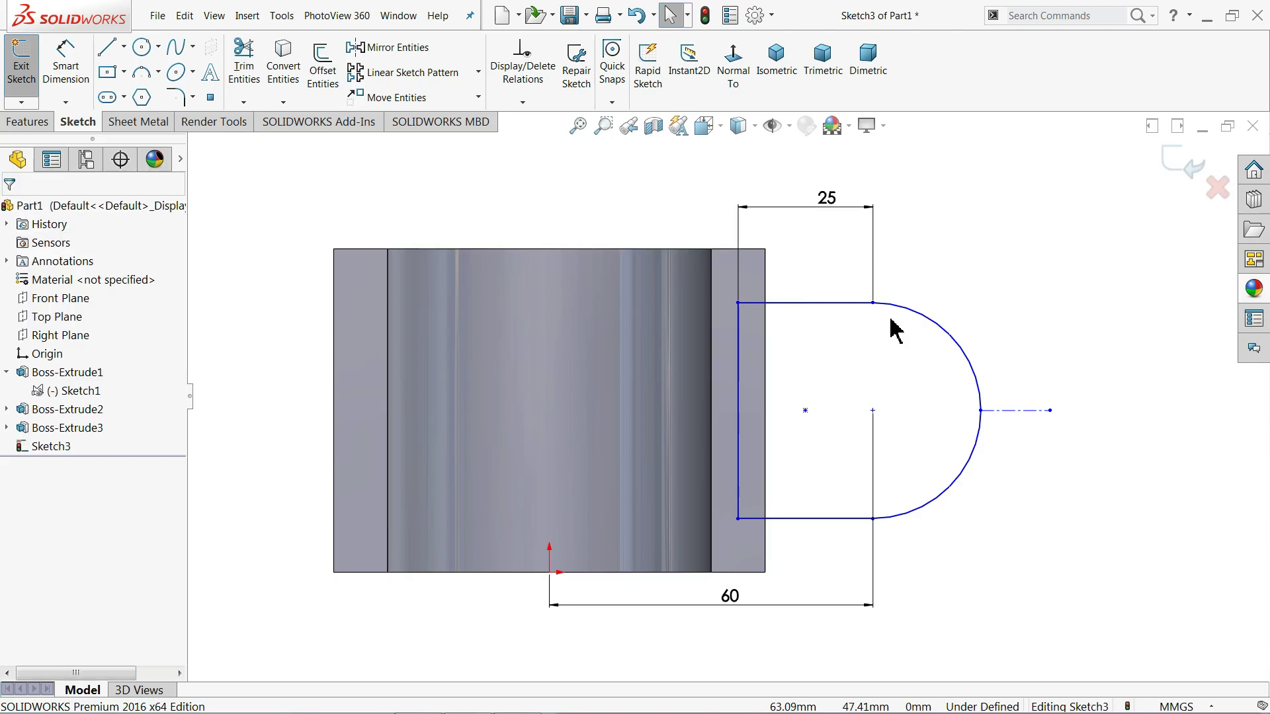
Dimension the lug outline's inner vertical side as 40 mm
key(f)
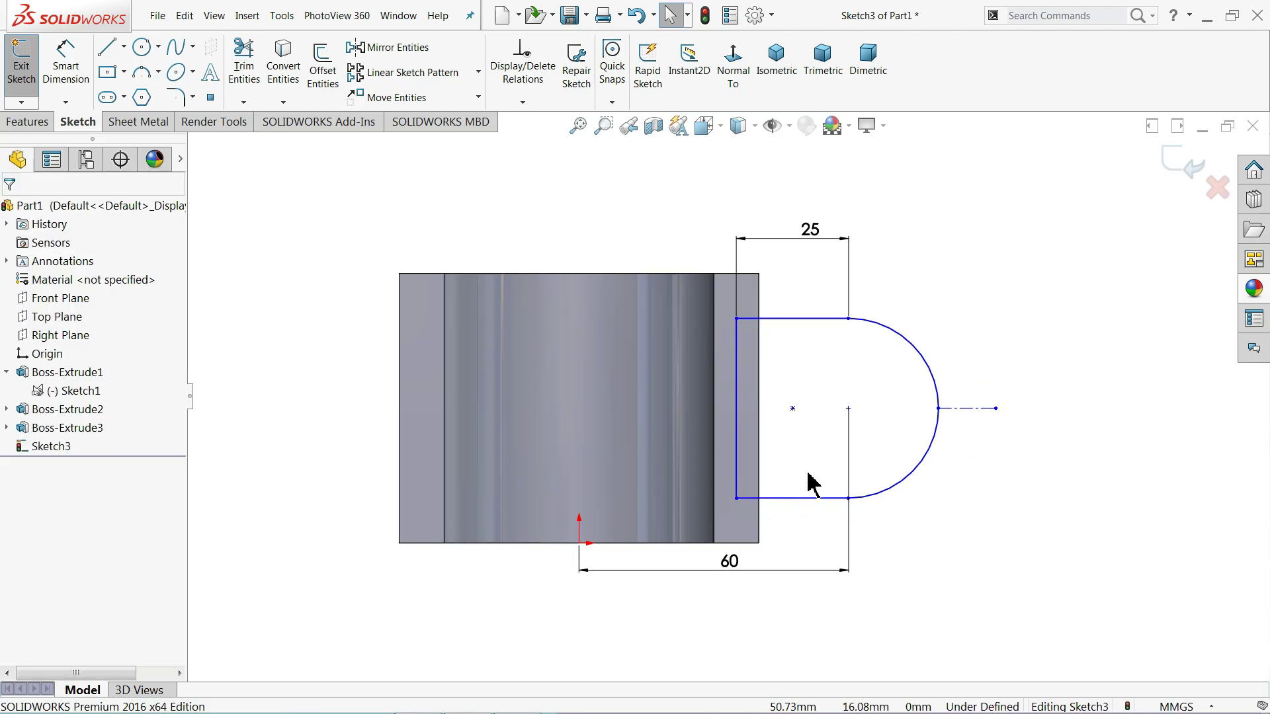
click(66, 63)
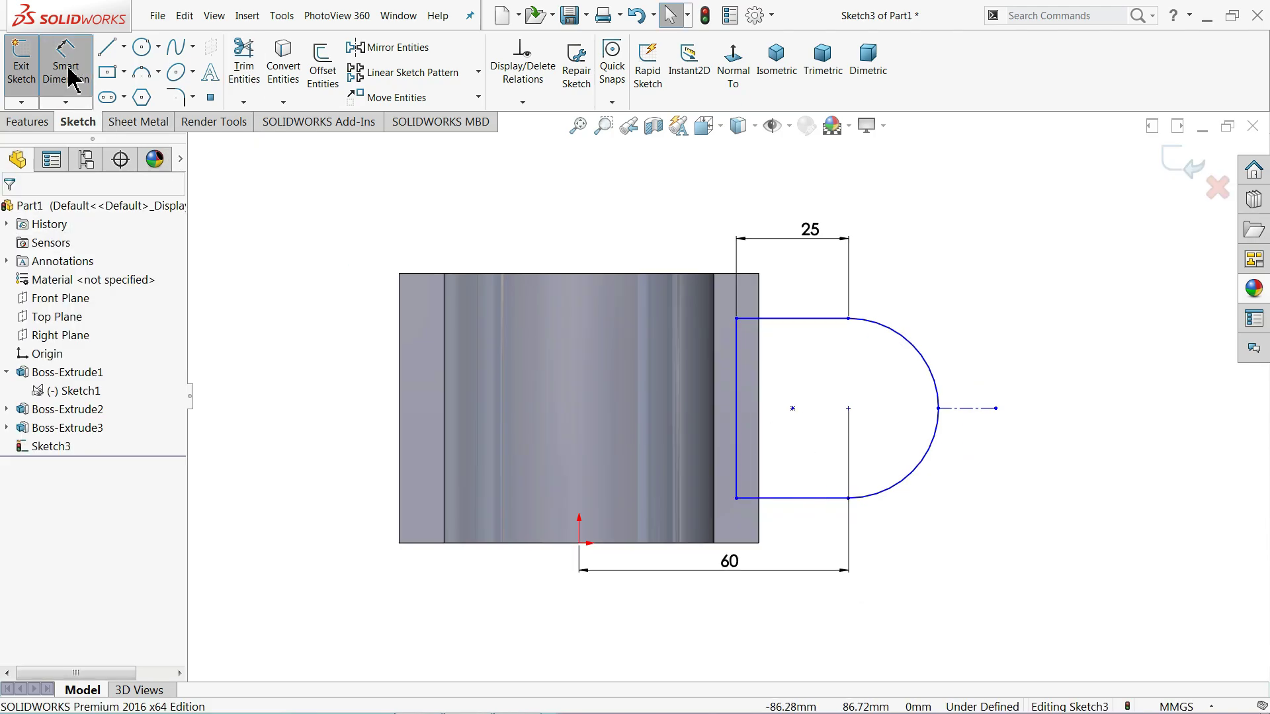
click(737, 417)
click(667, 411)
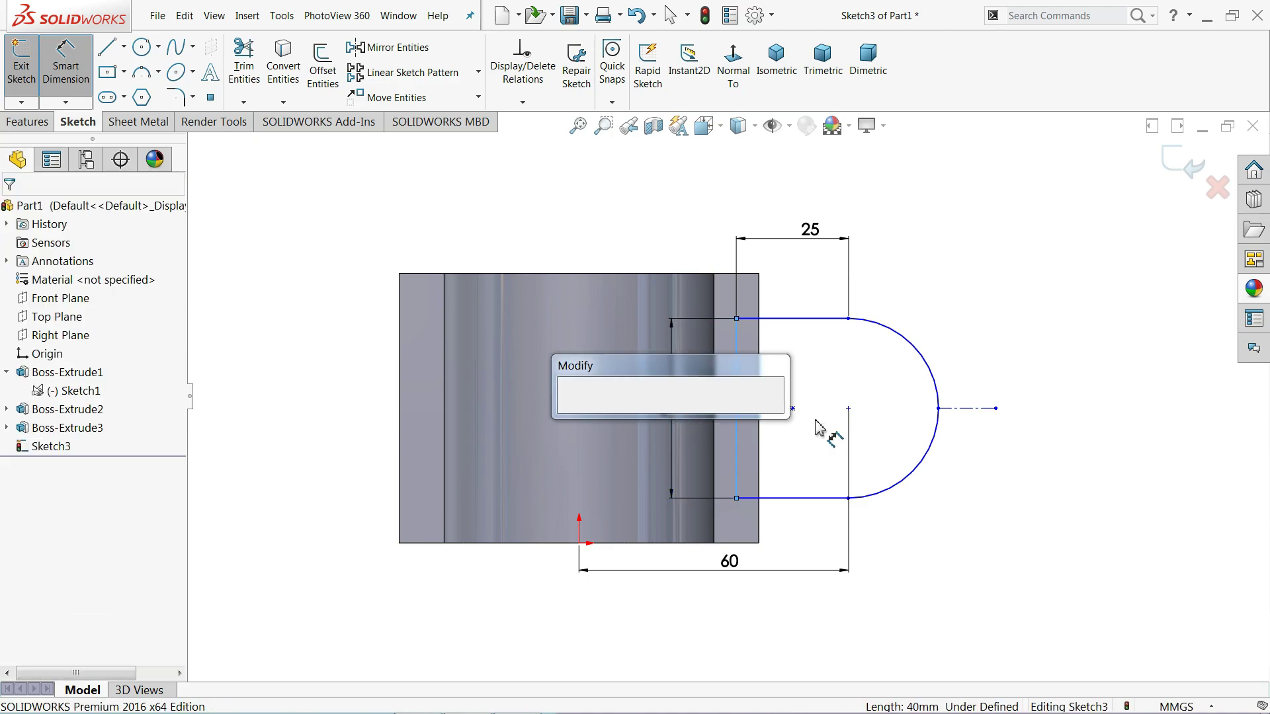
click(567, 414)
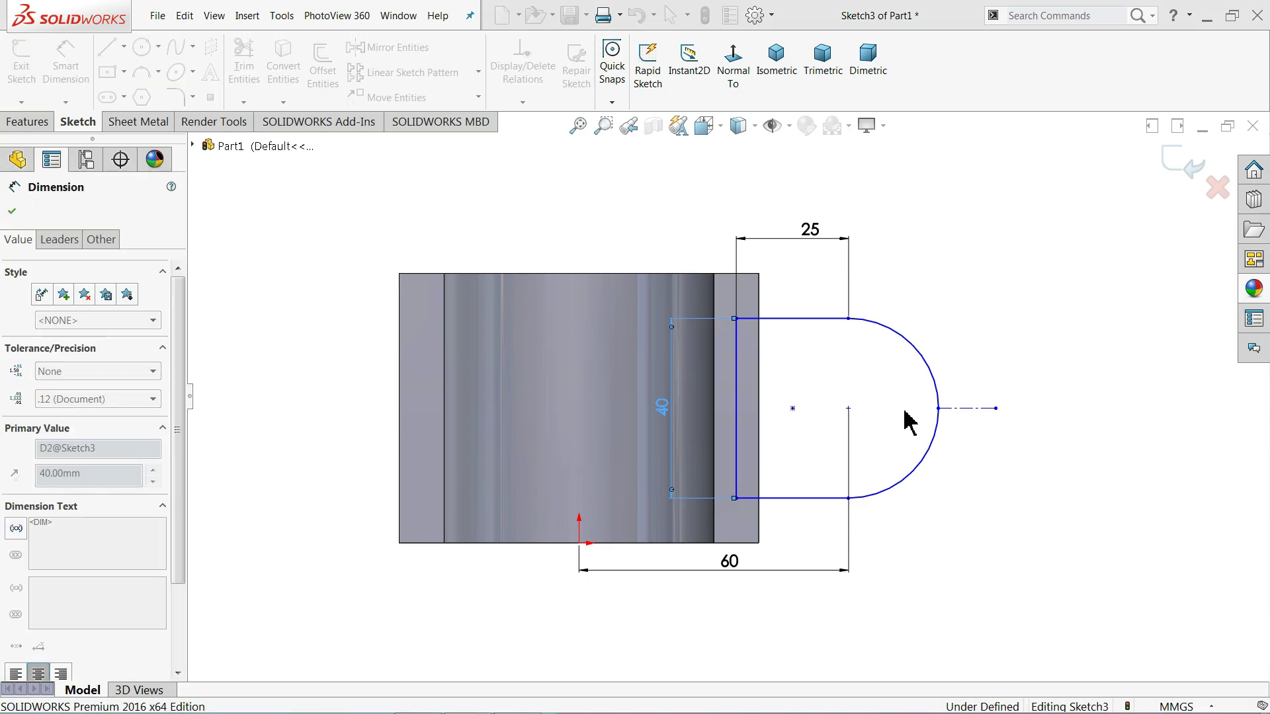
Dimension the lug's end arc with a radius of 20 mm
click(947, 382)
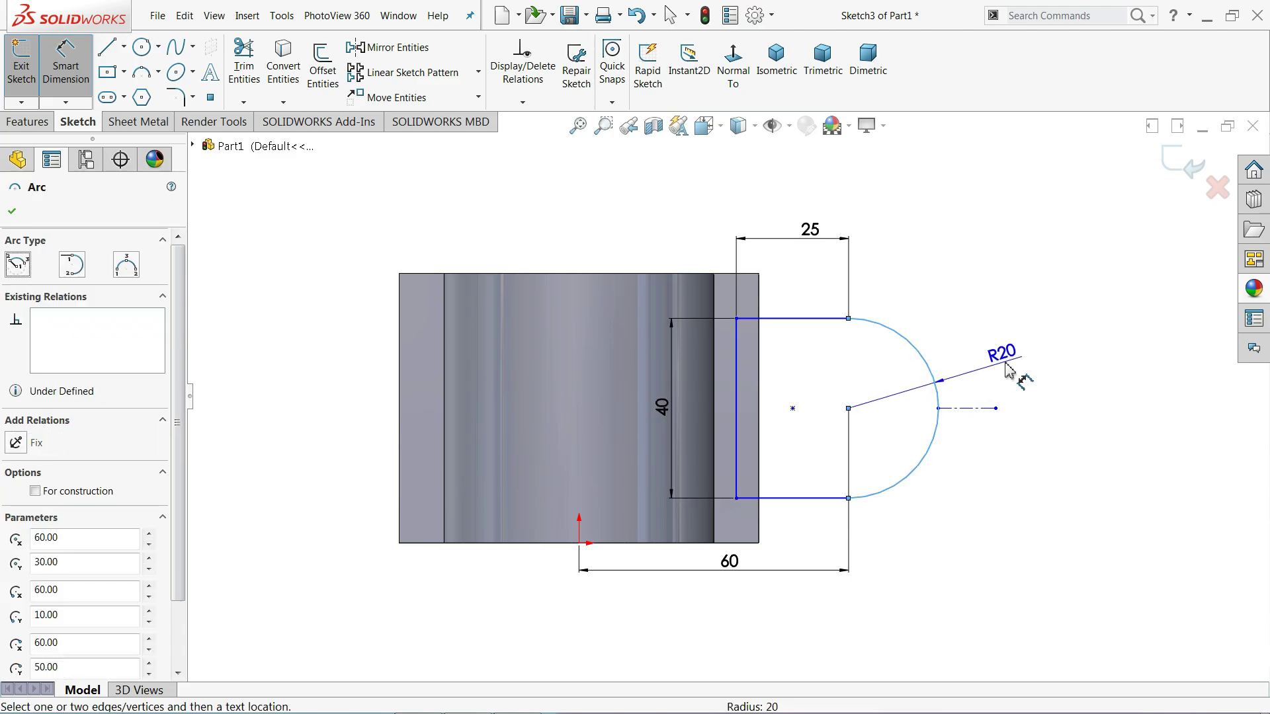
click(1005, 368)
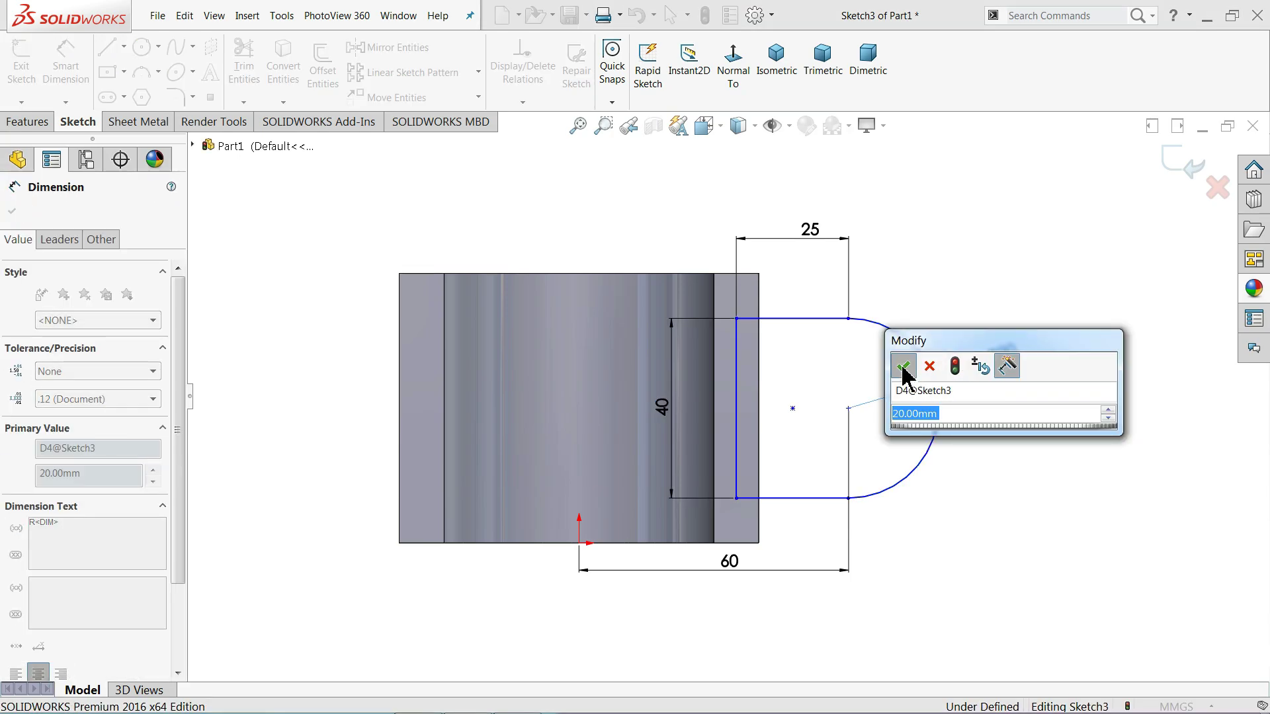
click(904, 367)
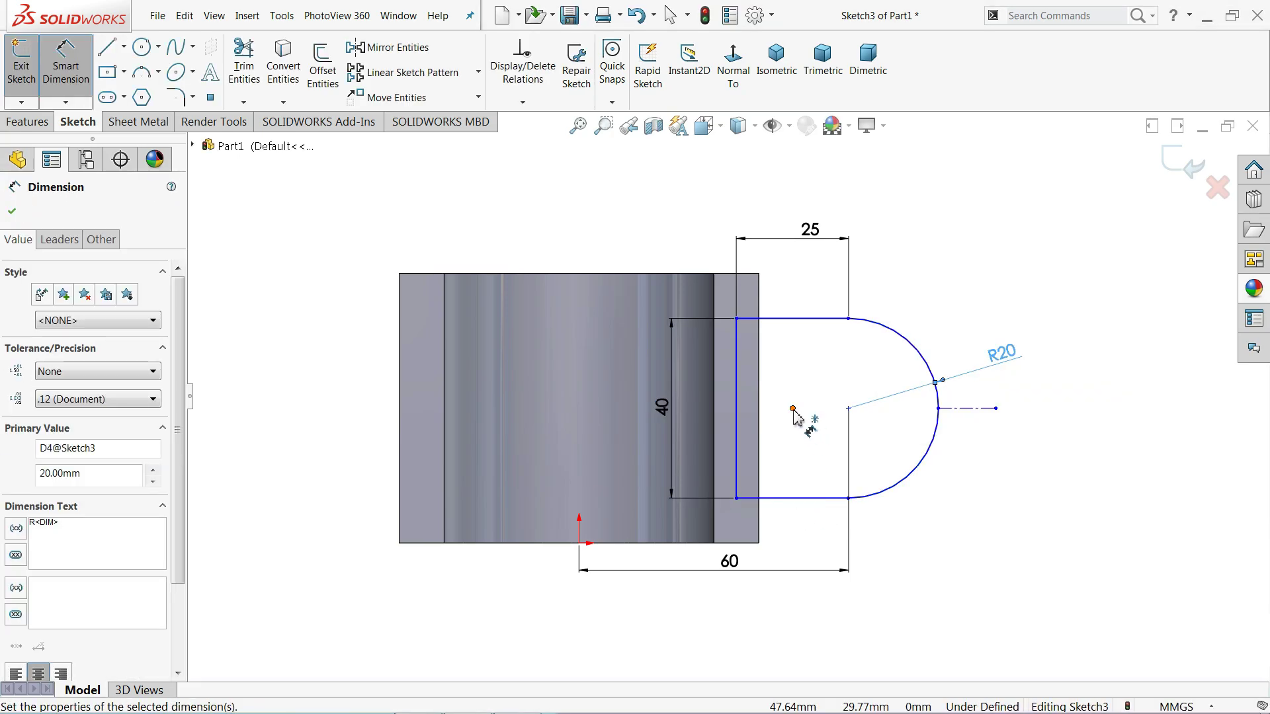
Dimension the vertical distance from the rectangle's leftover center point to the half ring's upper edge as 30 mm
click(792, 409)
click(752, 281)
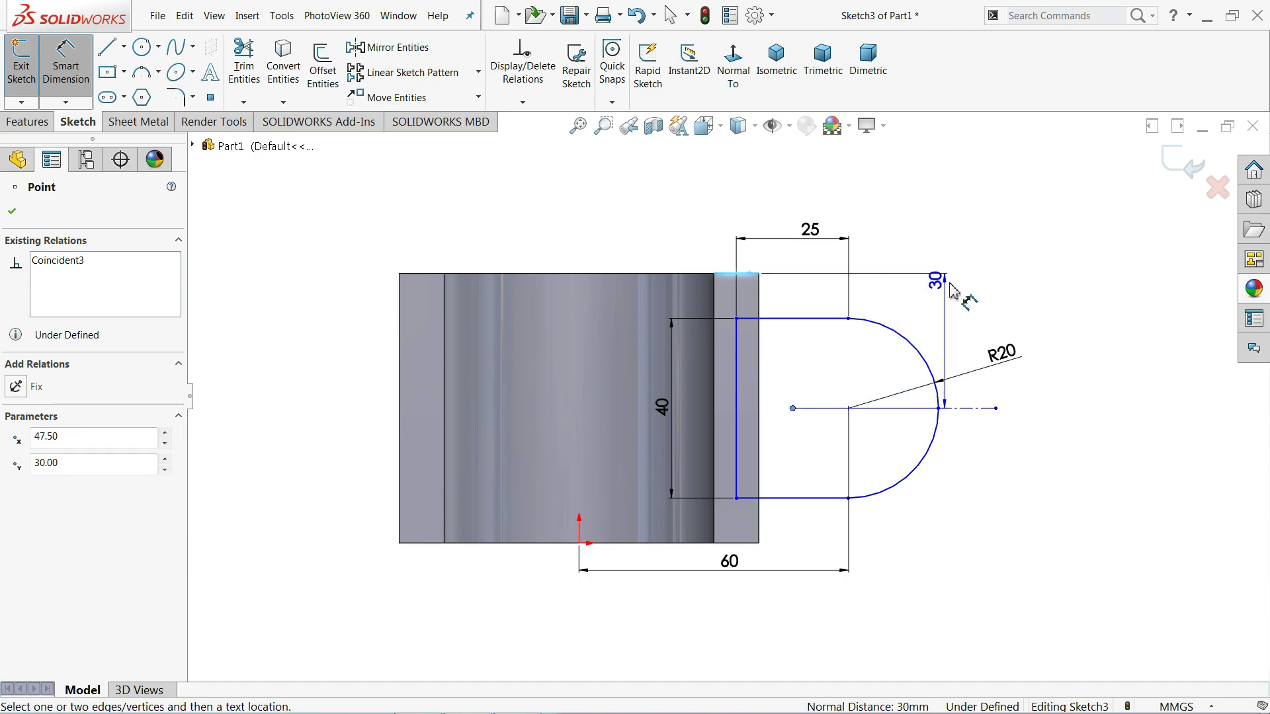
click(1091, 334)
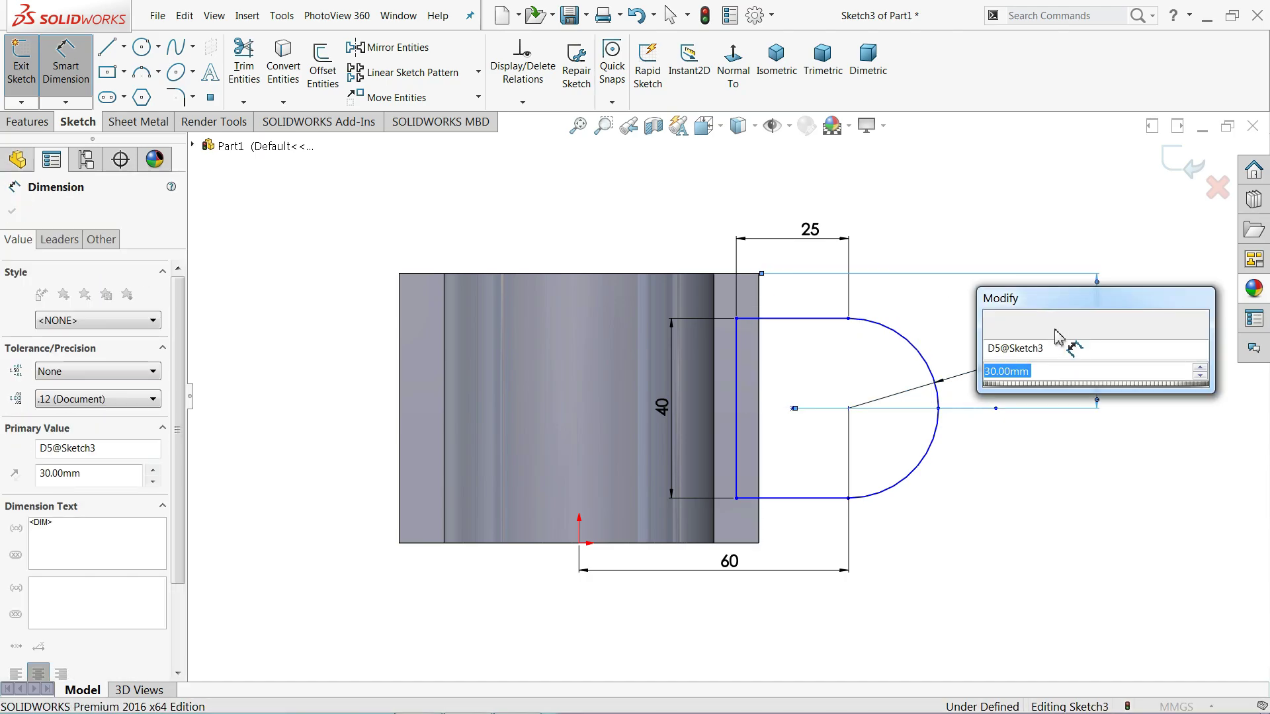
click(990, 327)
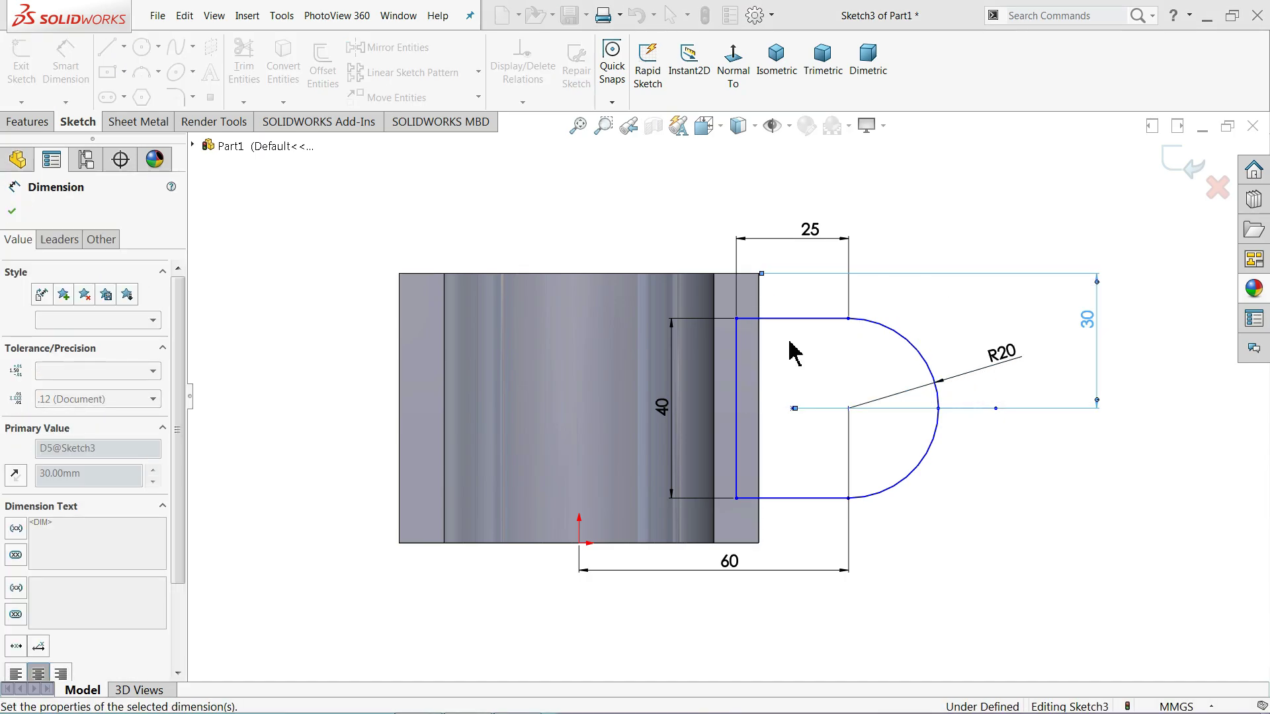
Dimension the gap between the lug's upper side and the half ring's upper edge as 10 mm
click(749, 281)
click(744, 273)
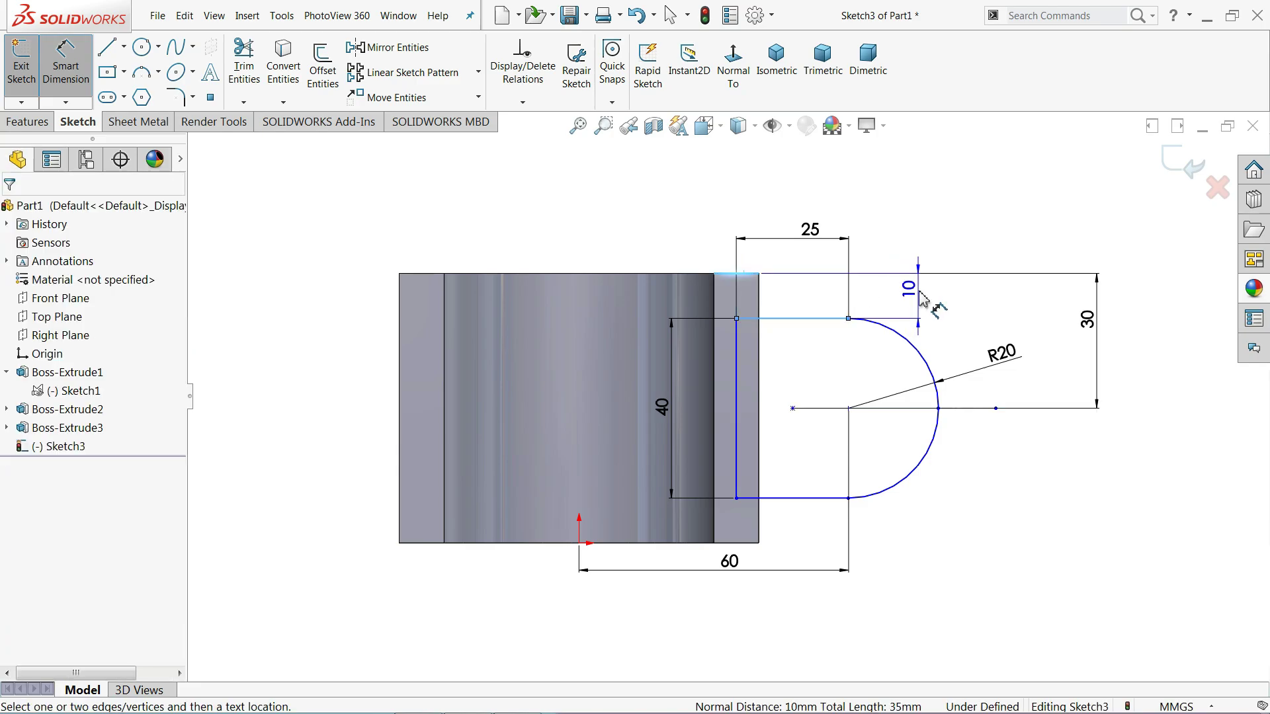
click(916, 291)
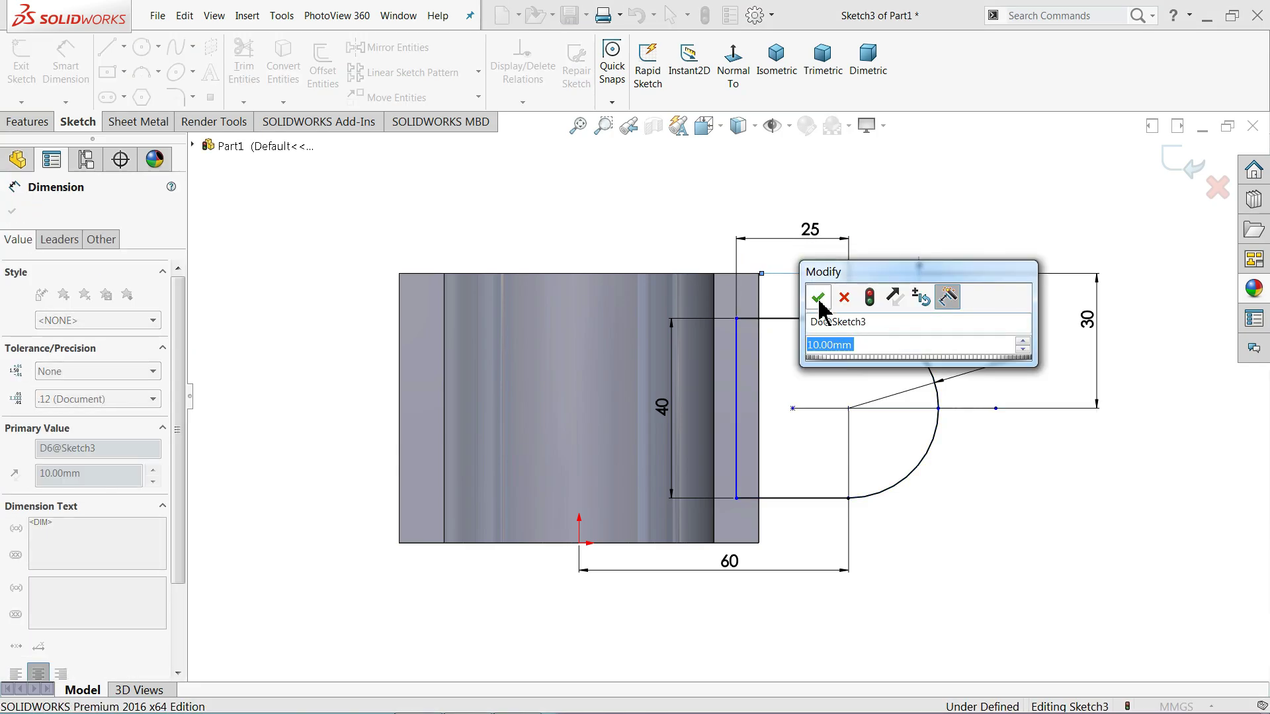
click(818, 298)
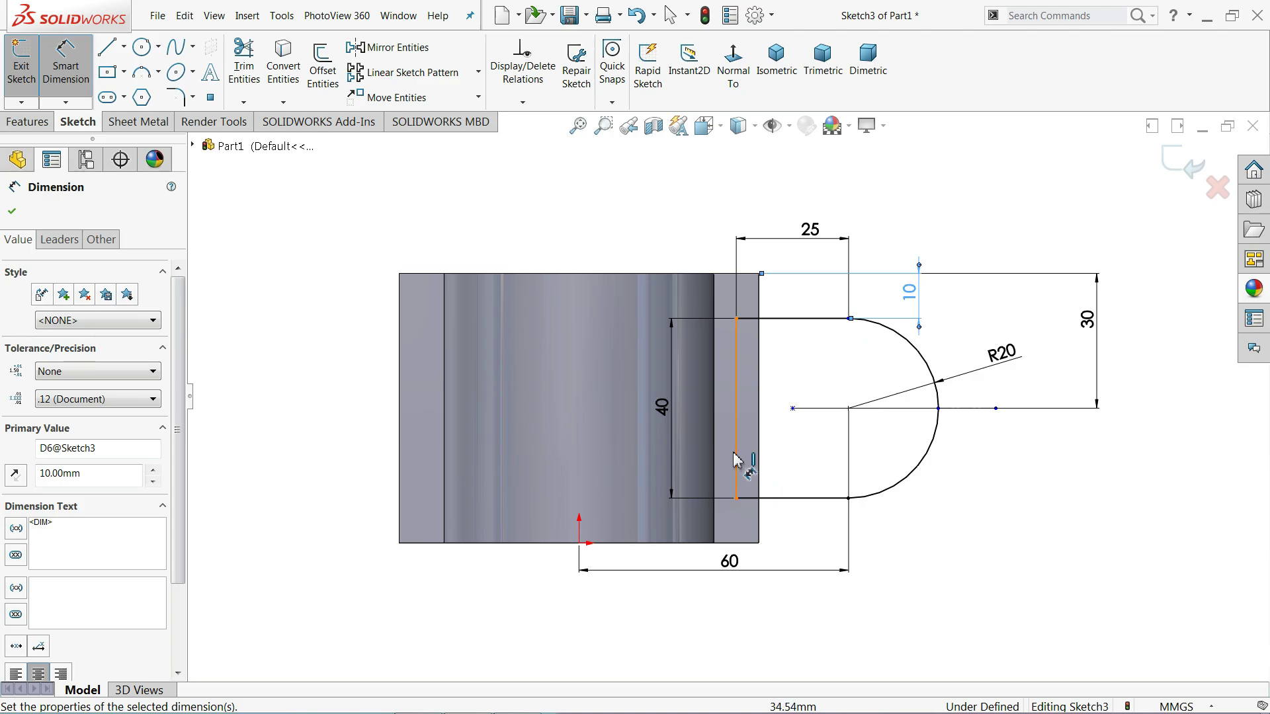
Dimension the lug outline's lower side as 25 mm and finish dimensioning
click(802, 500)
click(789, 557)
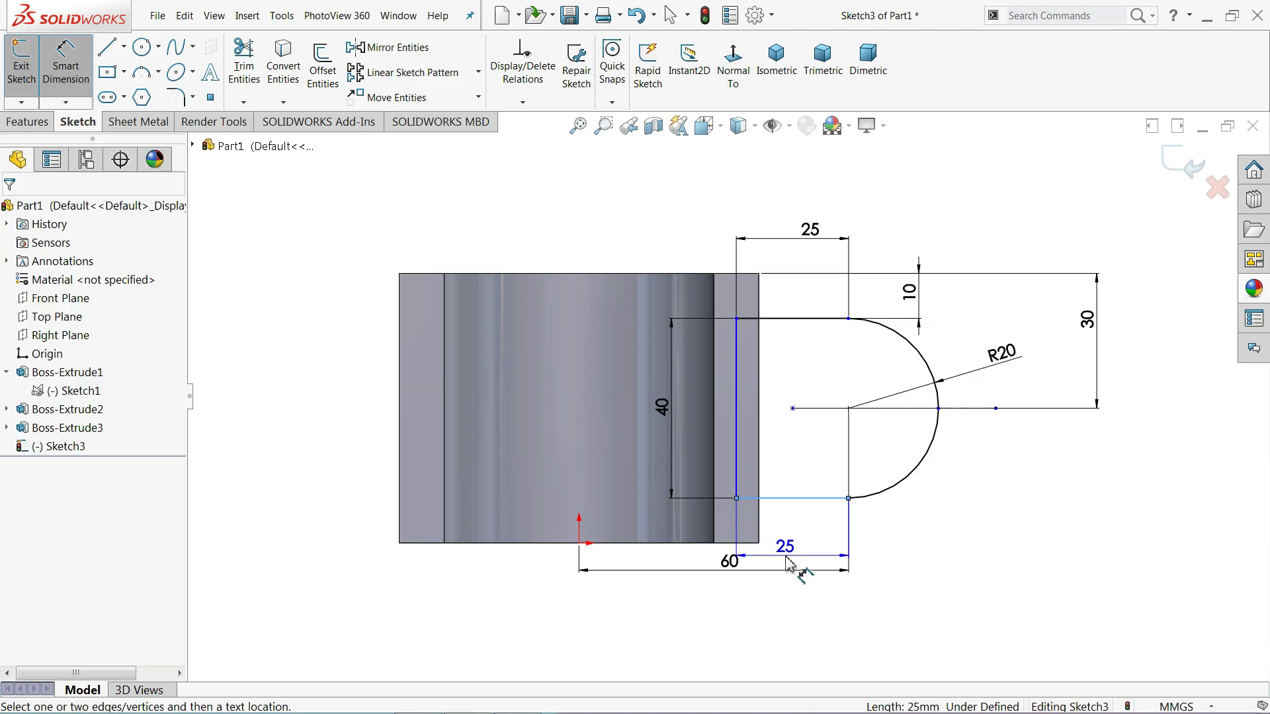
click(693, 562)
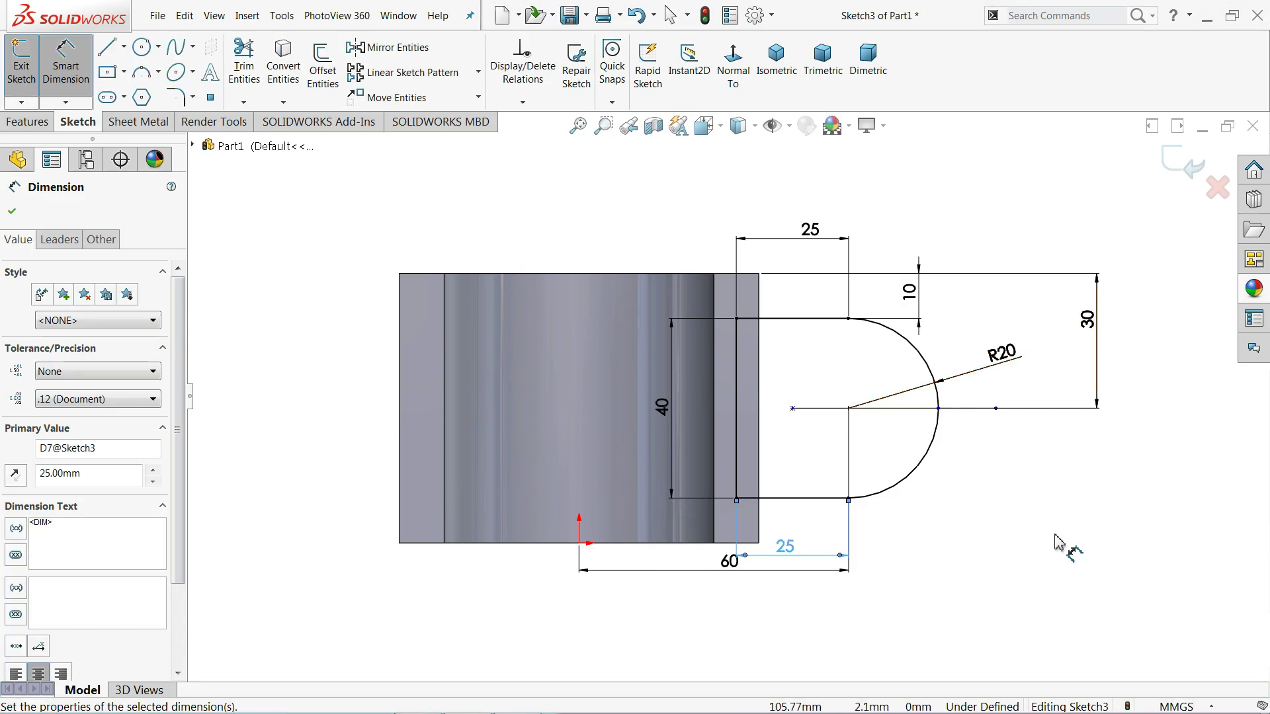
right_click(1010, 210)
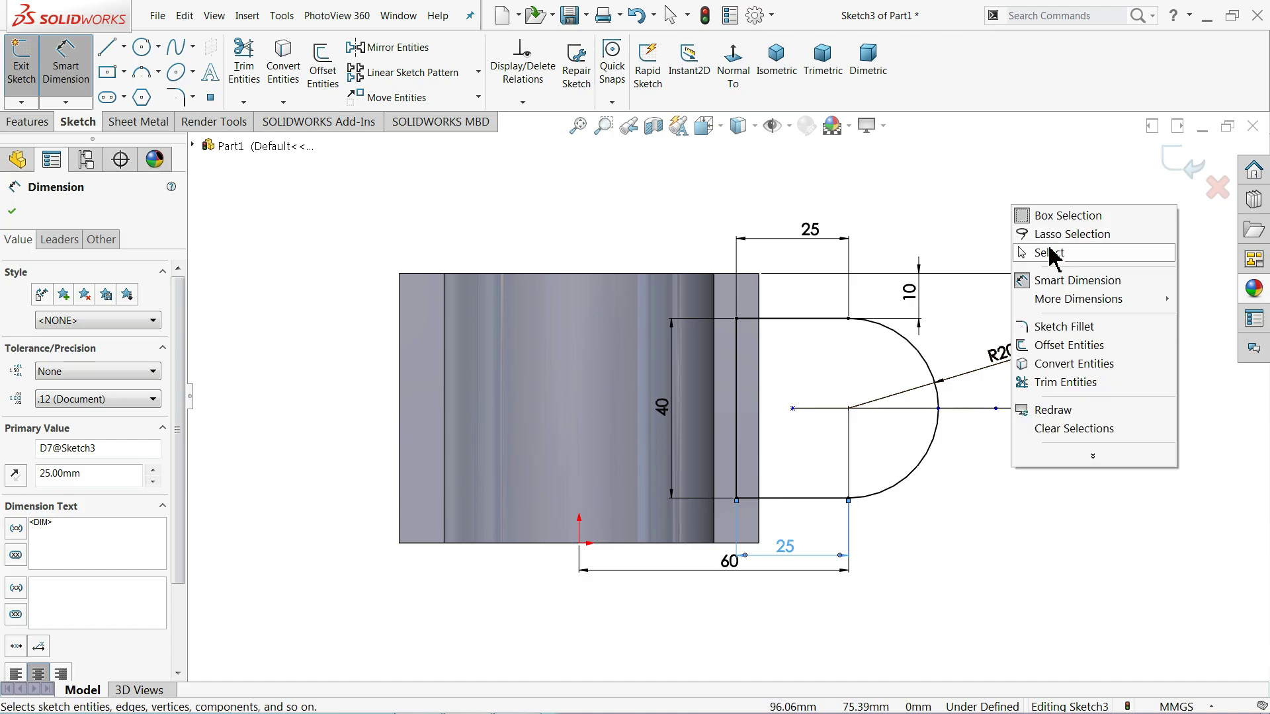
click(1054, 250)
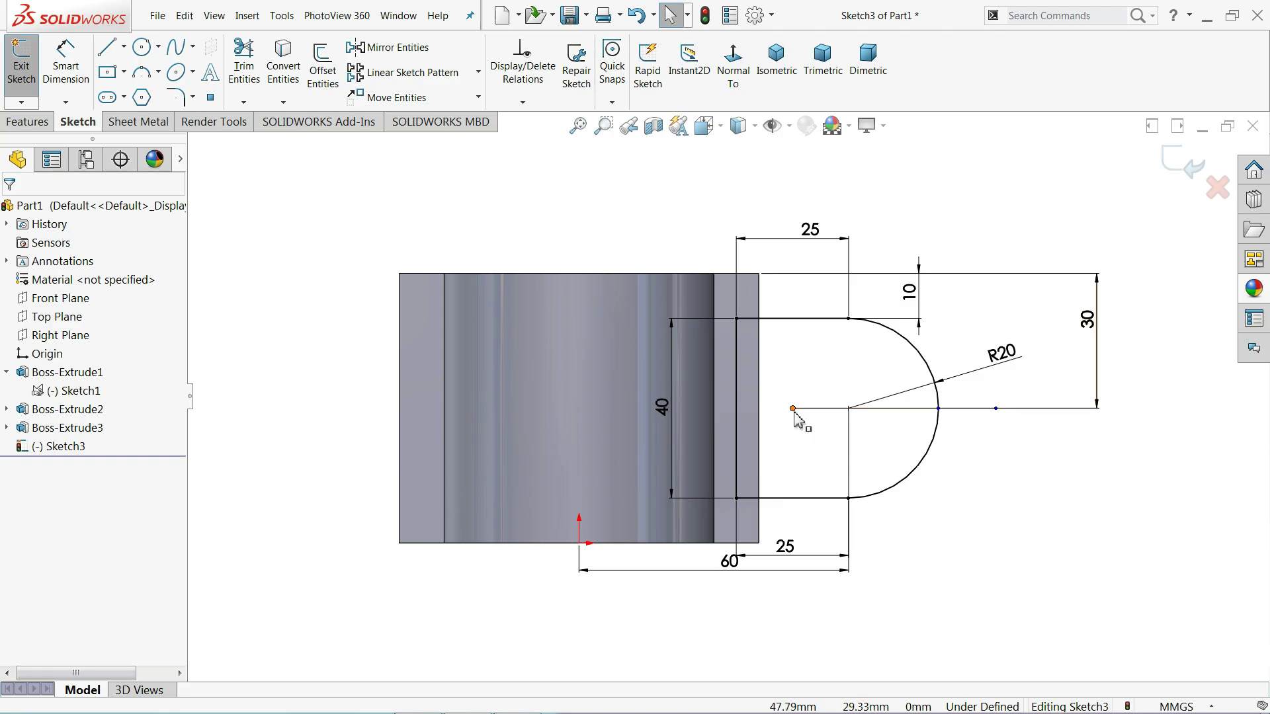
Try to fully define the sketch by calculating relations and dimensions for all entities, and discard the calculation
click(522, 102)
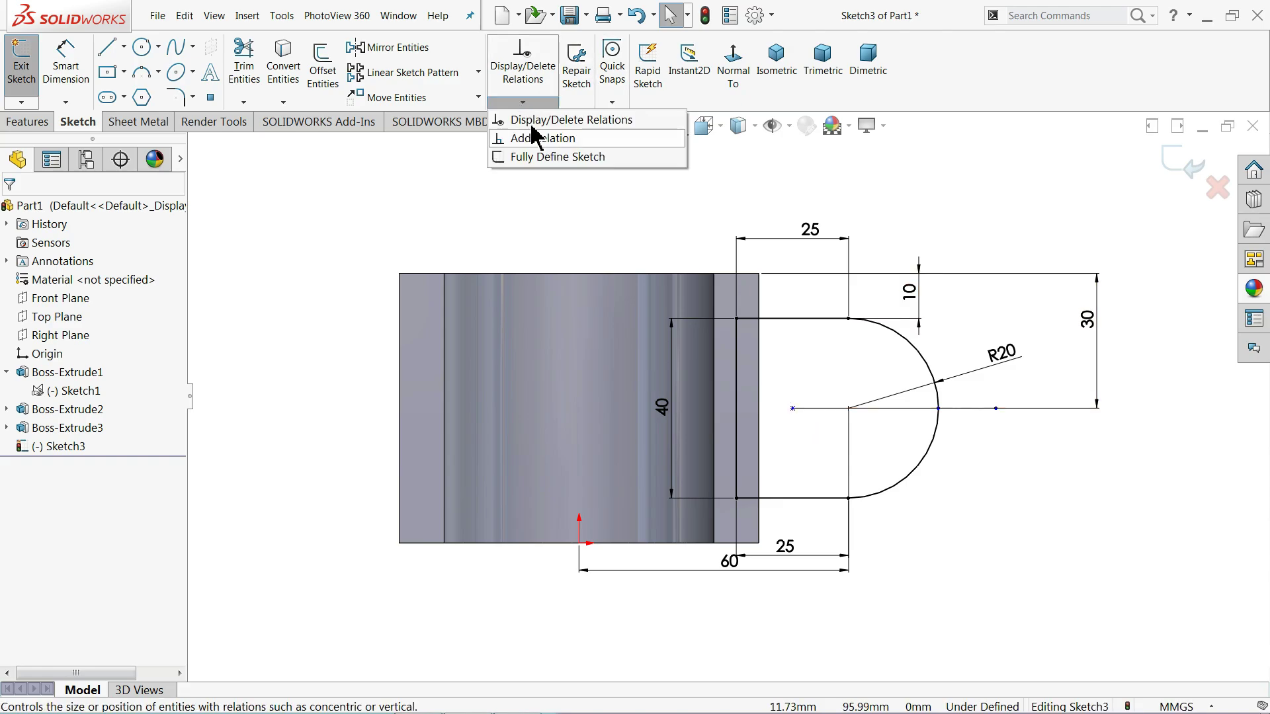
click(541, 157)
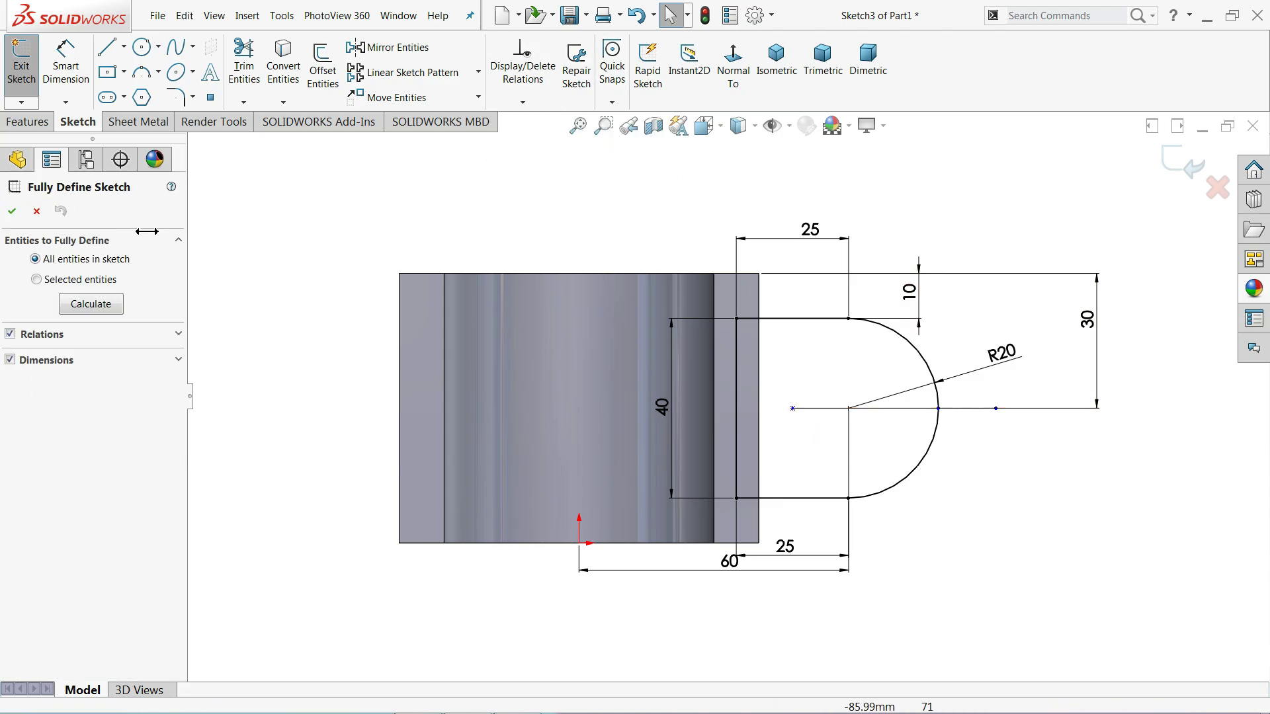
click(79, 304)
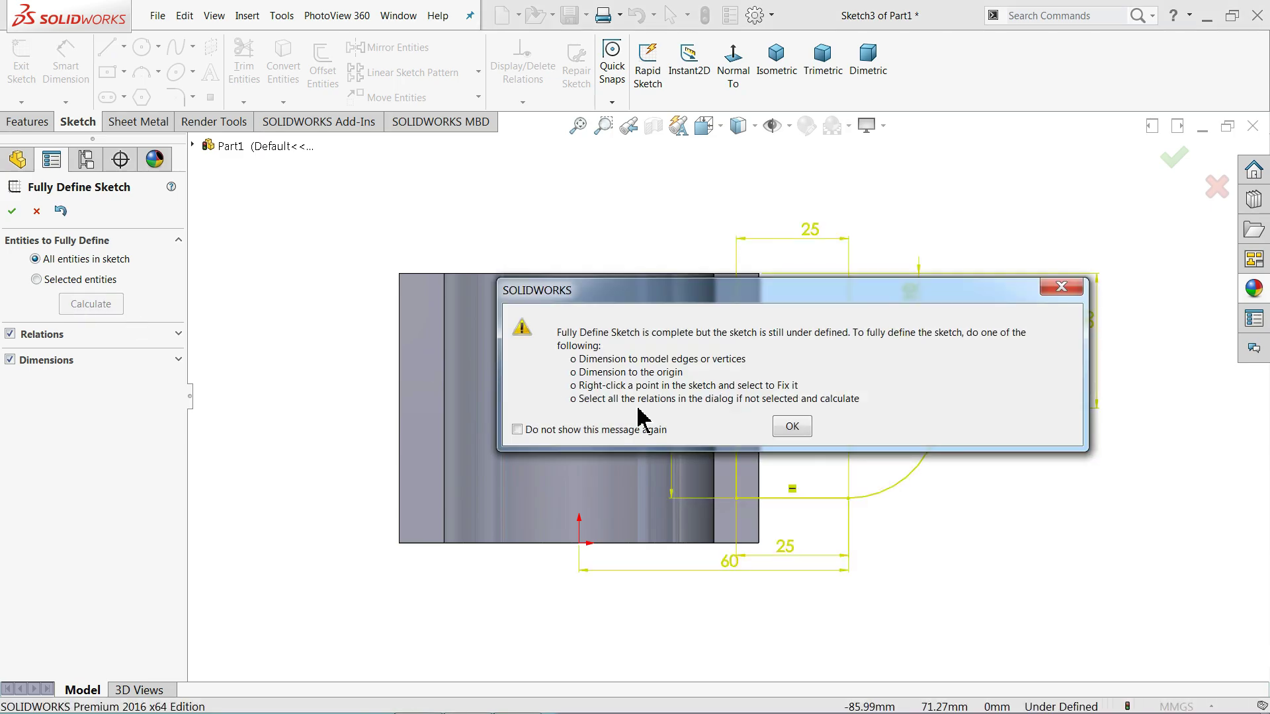
click(793, 427)
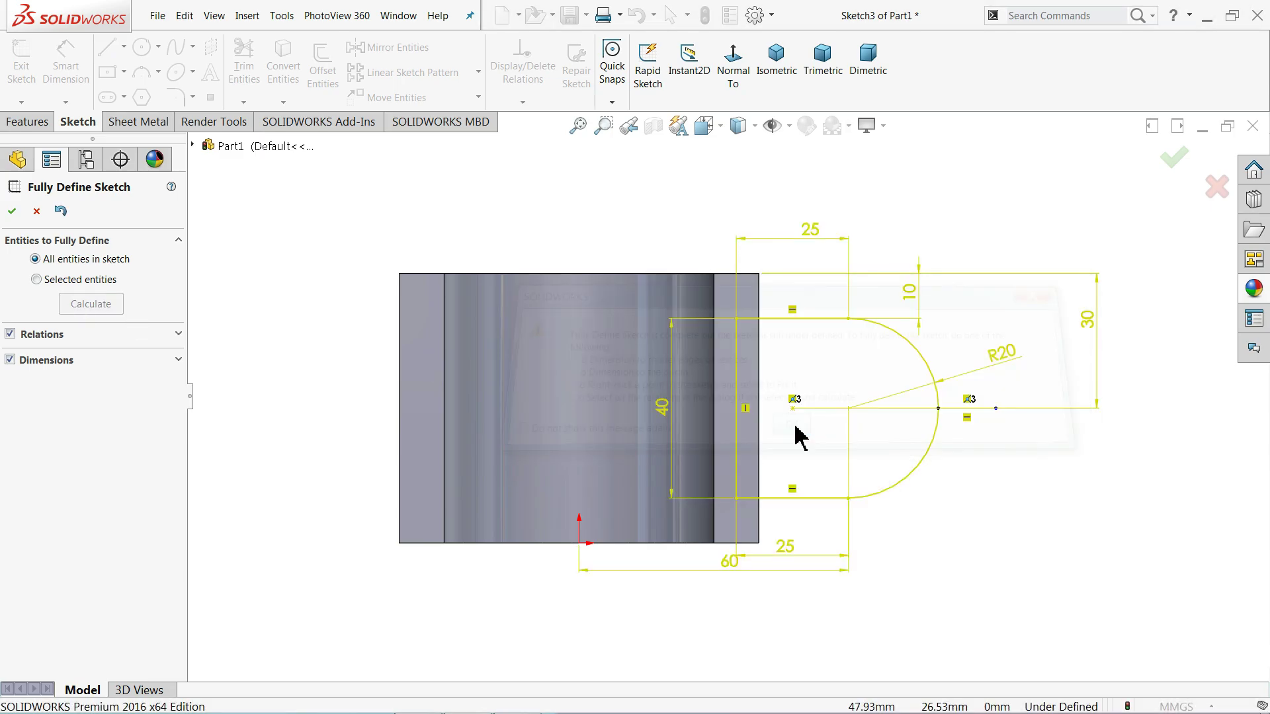
click(58, 213)
click(37, 212)
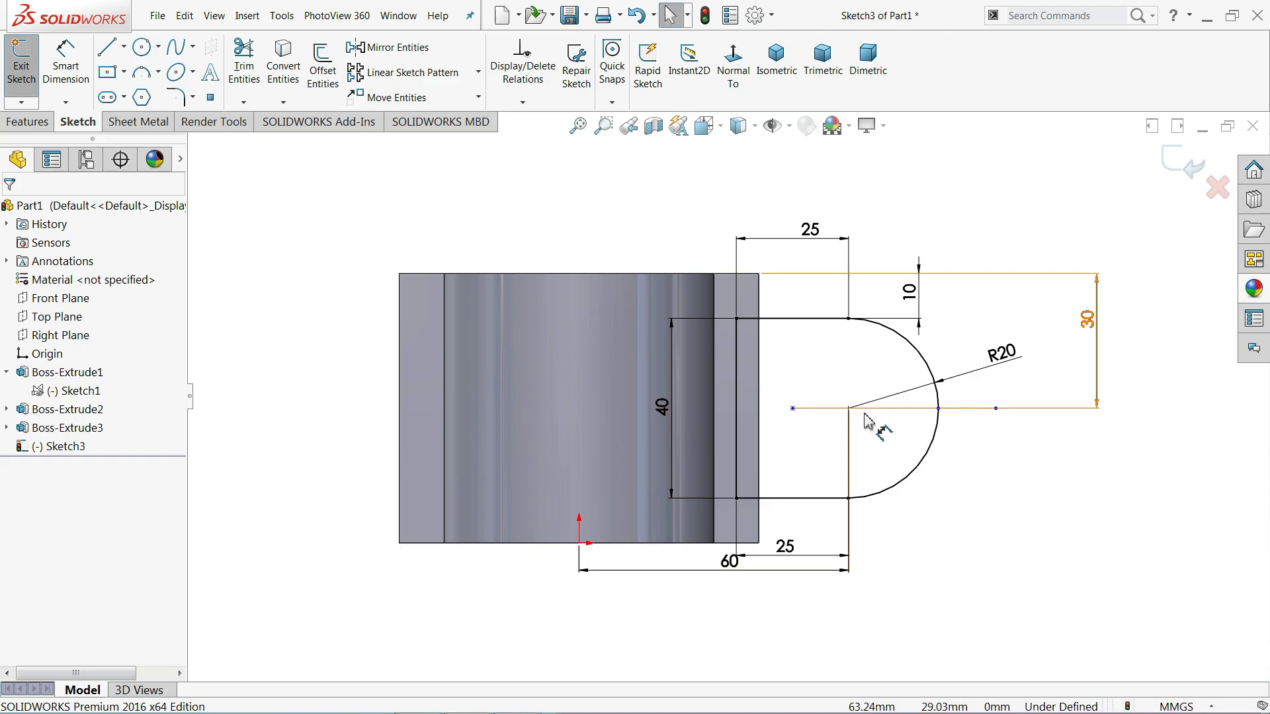
Try to move the rectangle's leftover center point onto the arc's center, and undo the move
mouse_move(791, 409)
mouse_down()
mouse_move(855, 414)
mouse_move(856, 425)
mouse_up()
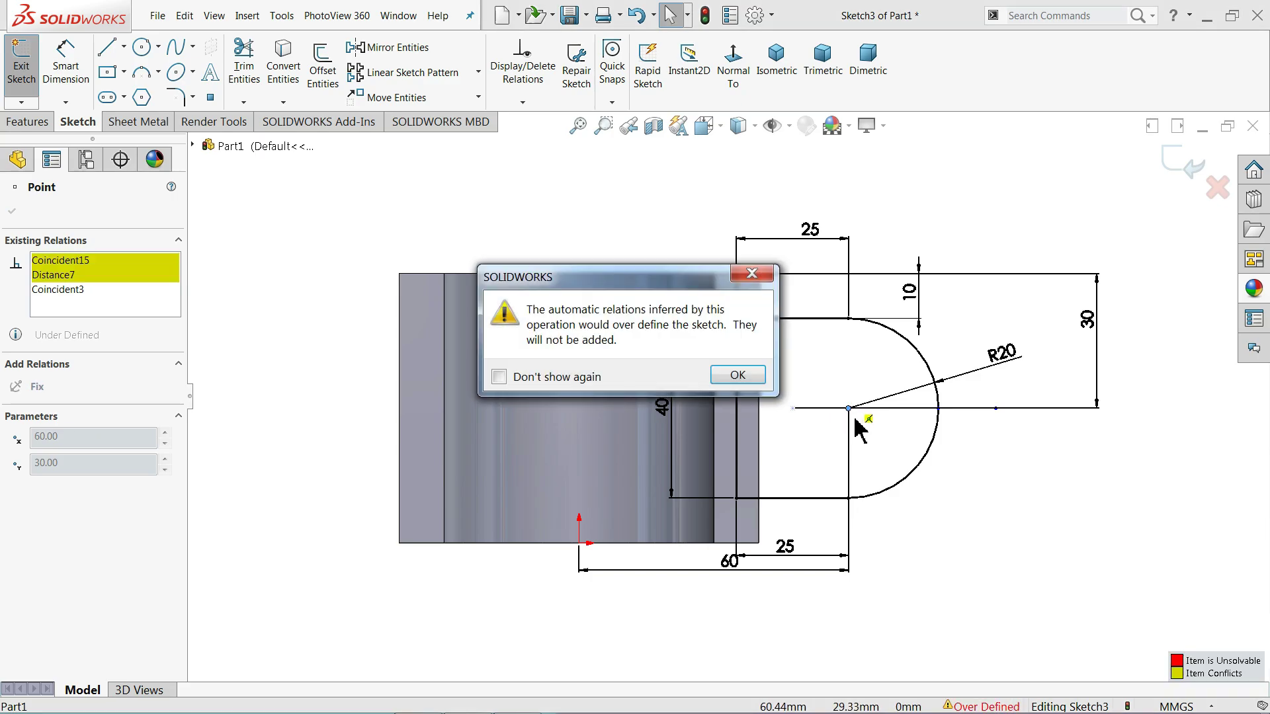
click(759, 280)
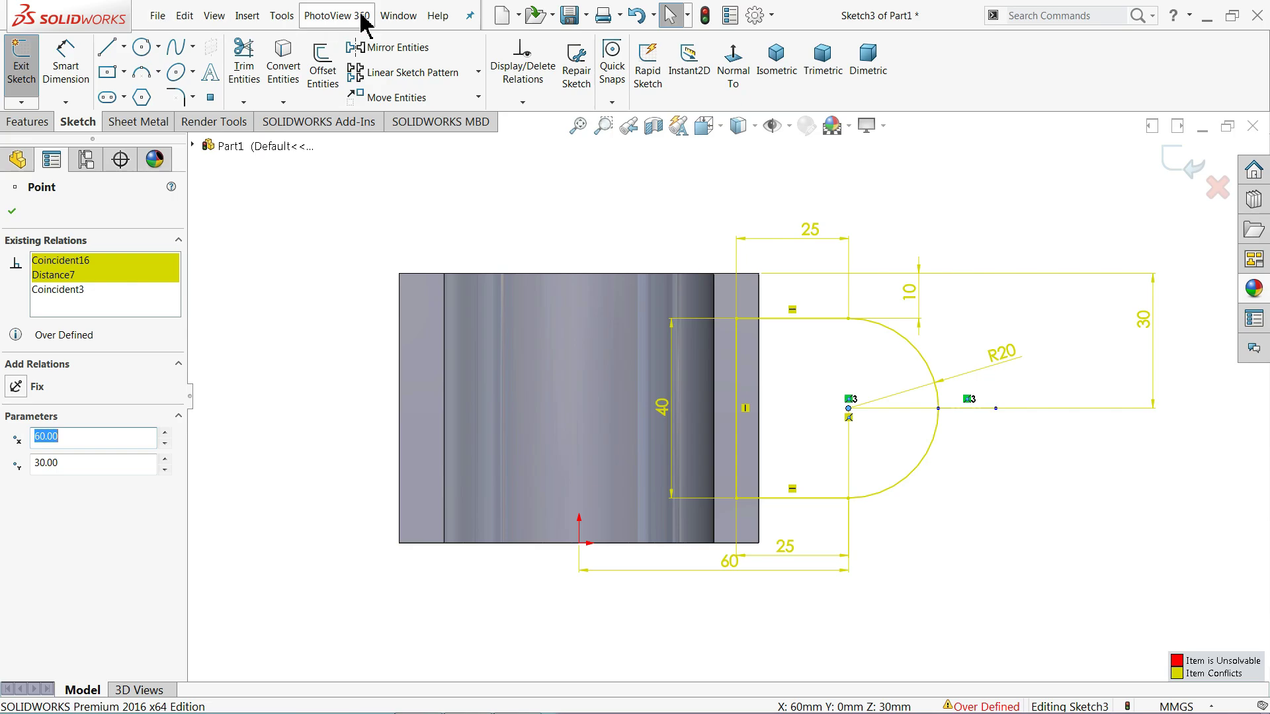
click(636, 25)
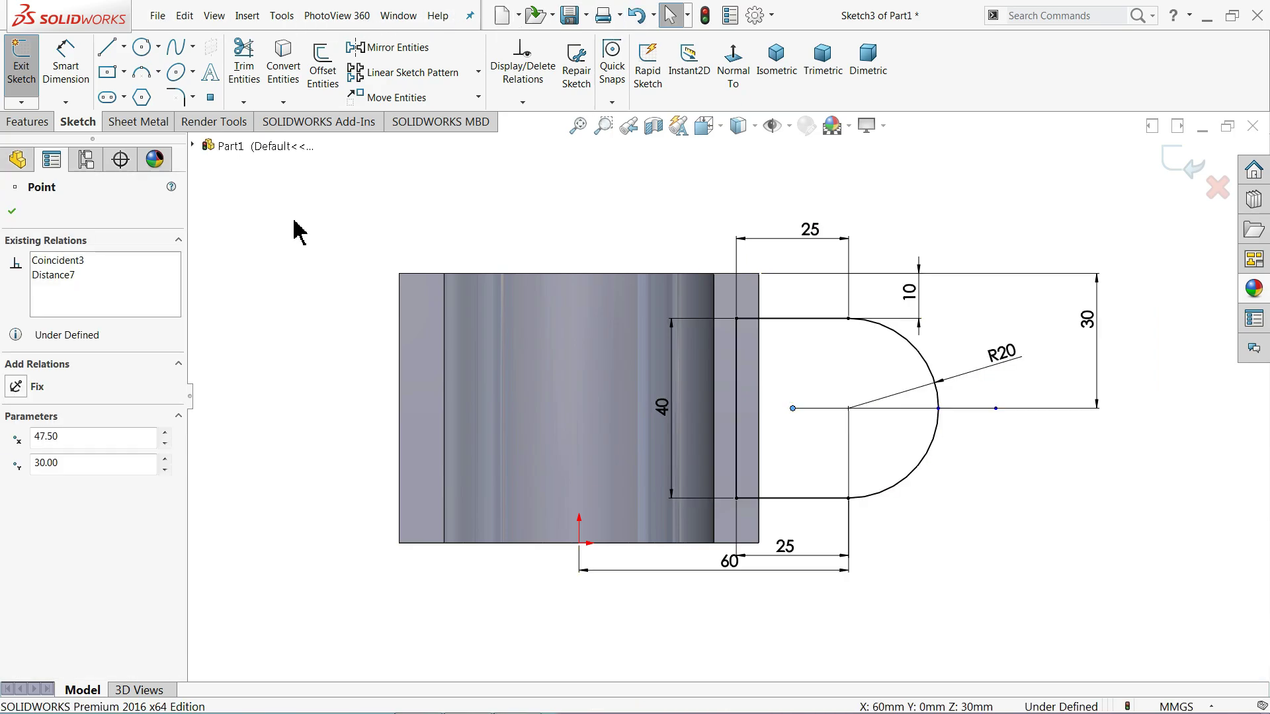
Exit the sketch, switch to the isometric view and extrude the lug outline 10 mm upward, merged with the body
click(27, 122)
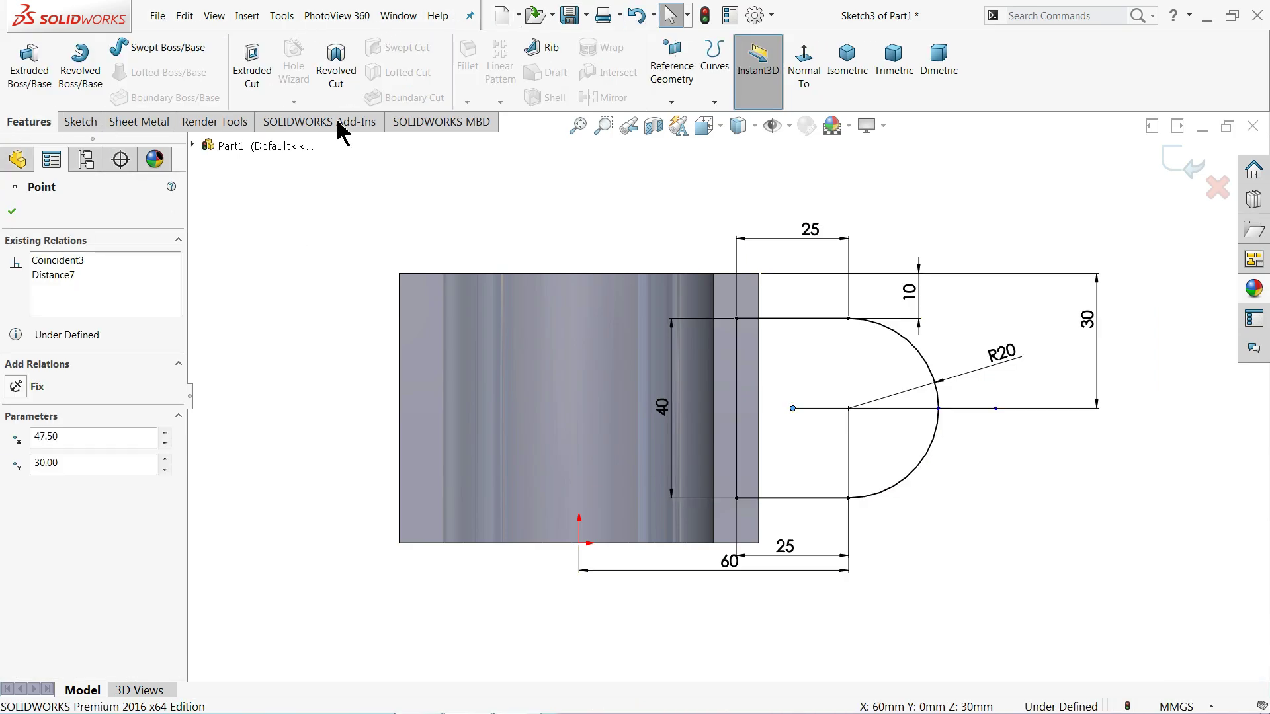
click(1182, 166)
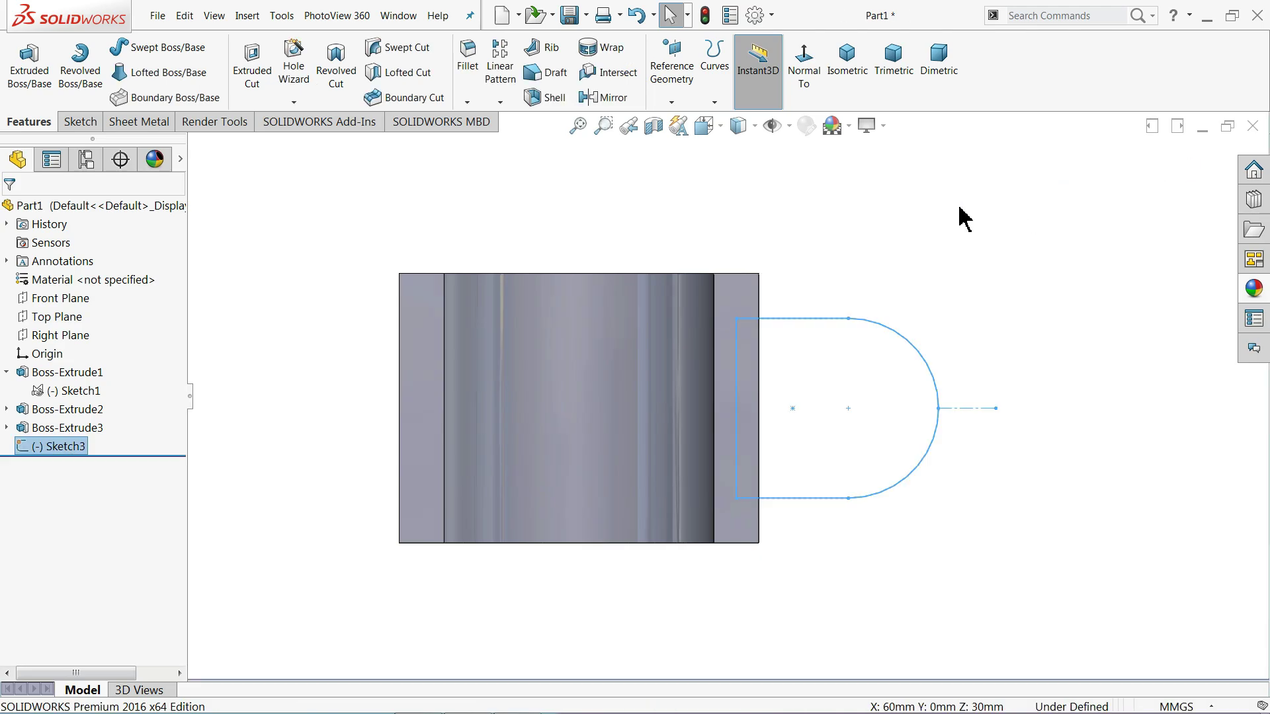
click(847, 63)
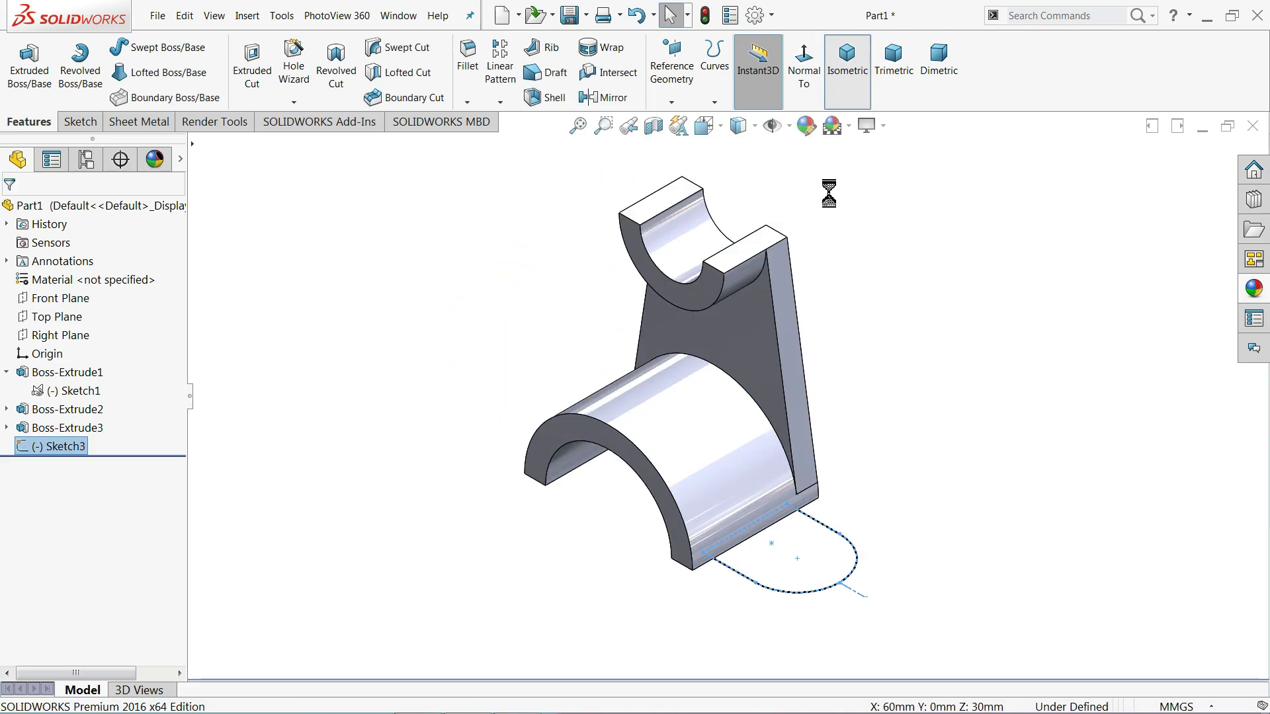
scroll(820, 549, down, 2)
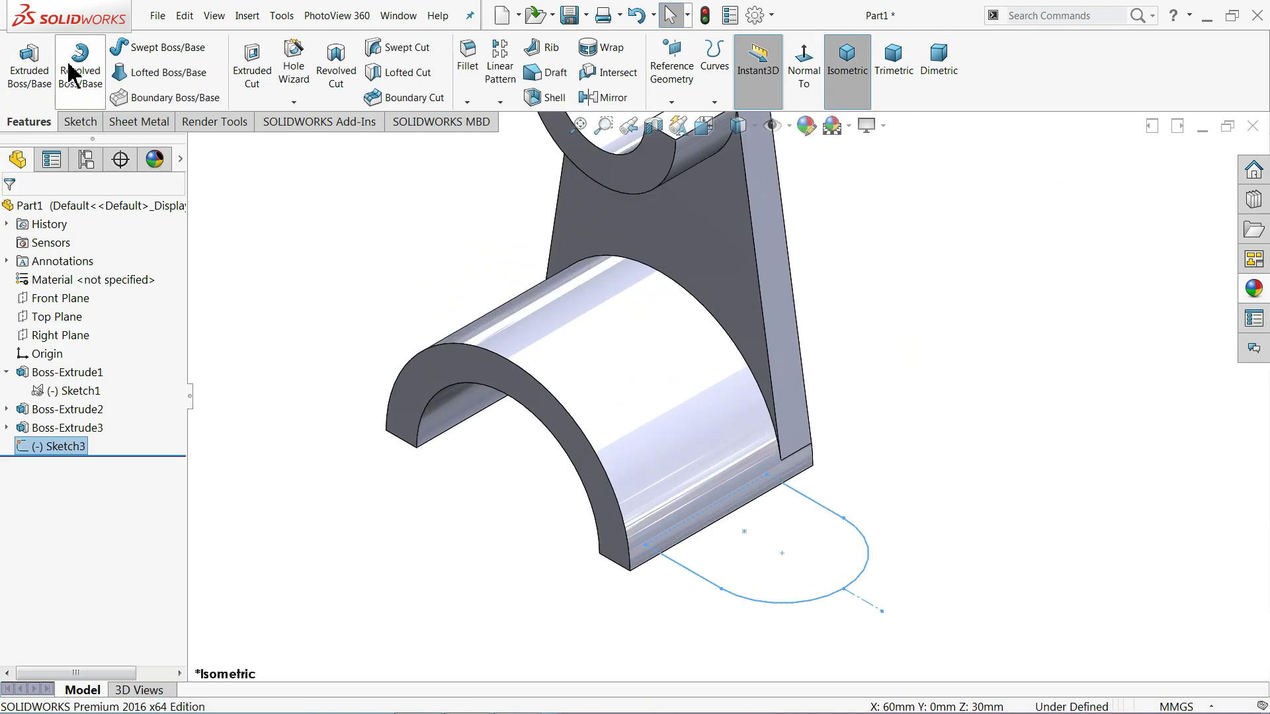
click(29, 66)
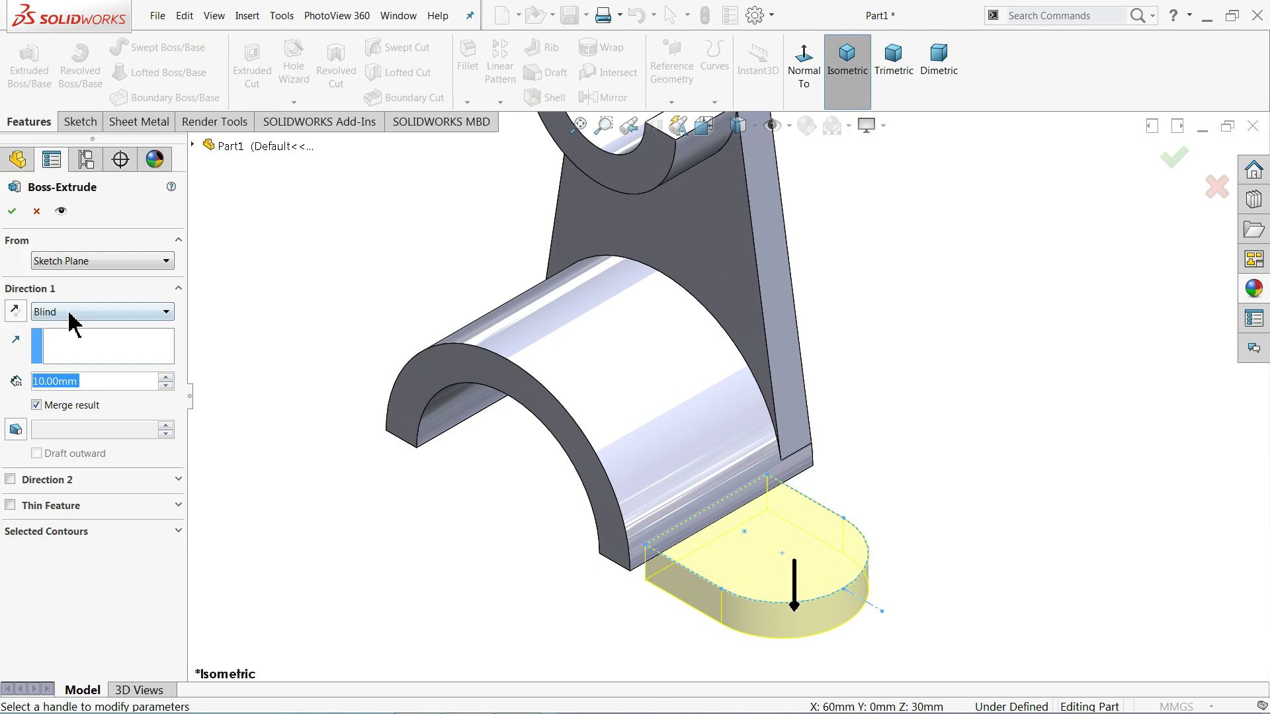
click(15, 311)
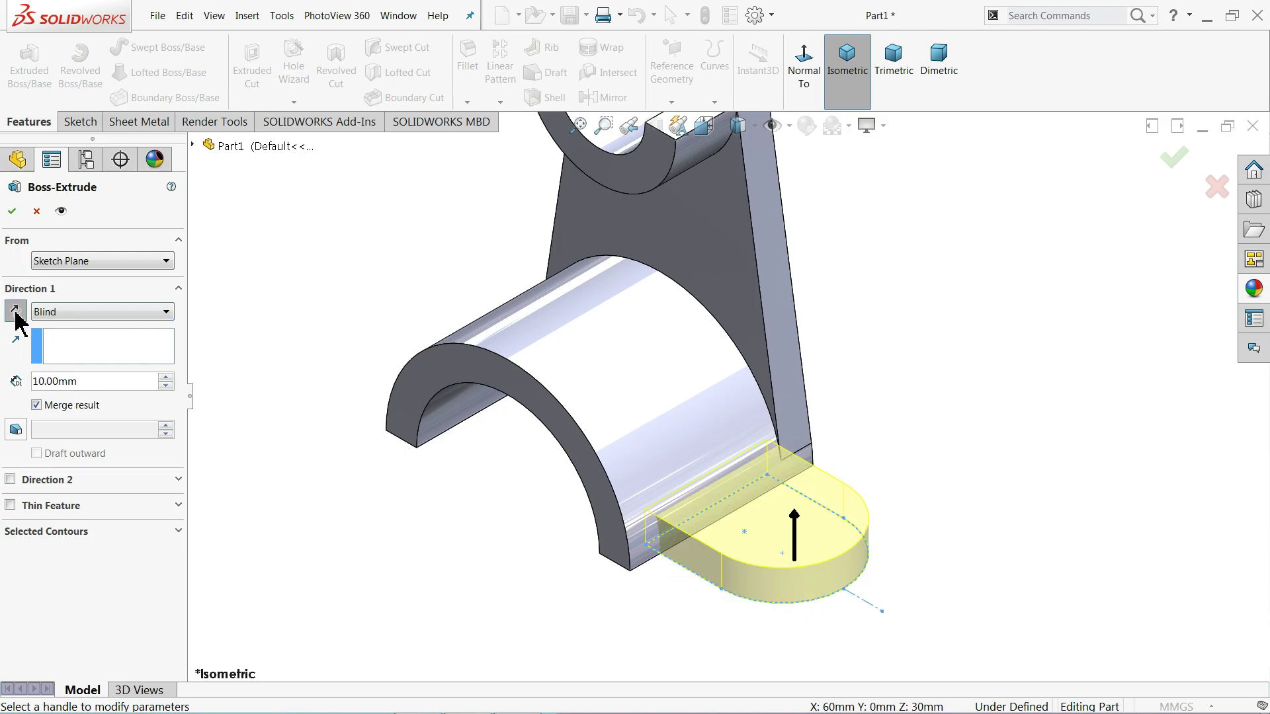
scroll(754, 565, down, 2)
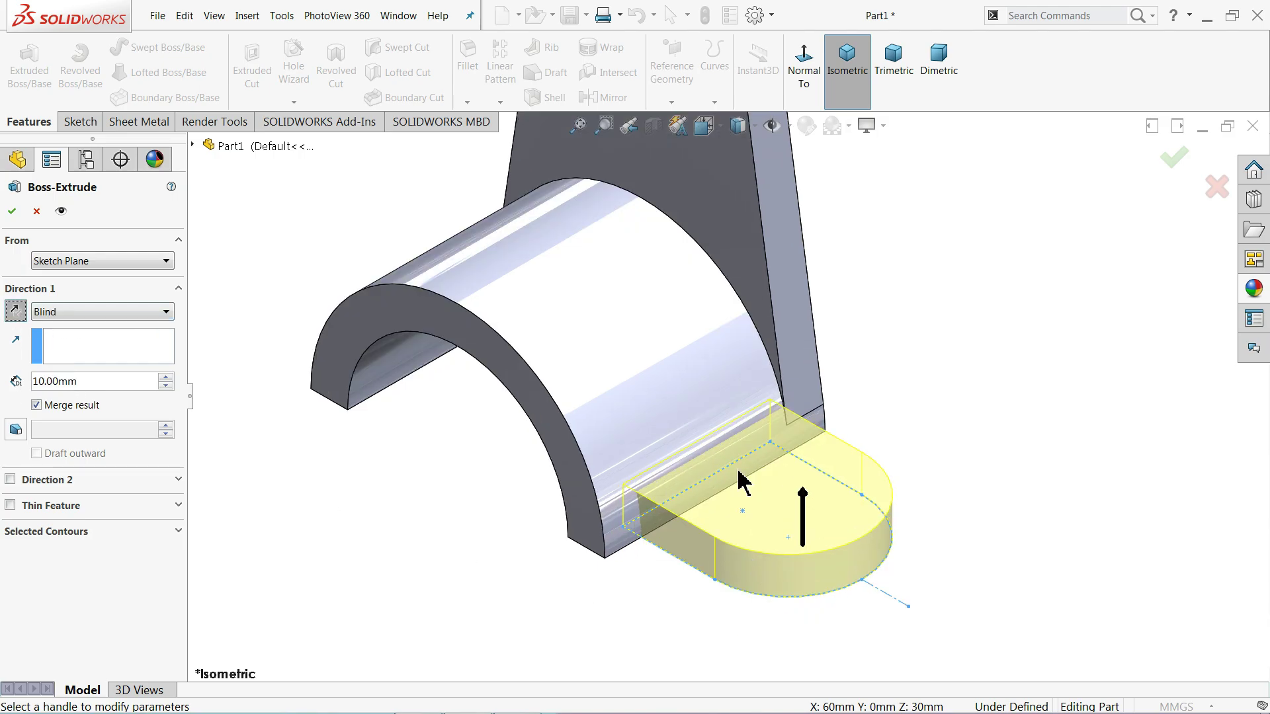
click(12, 212)
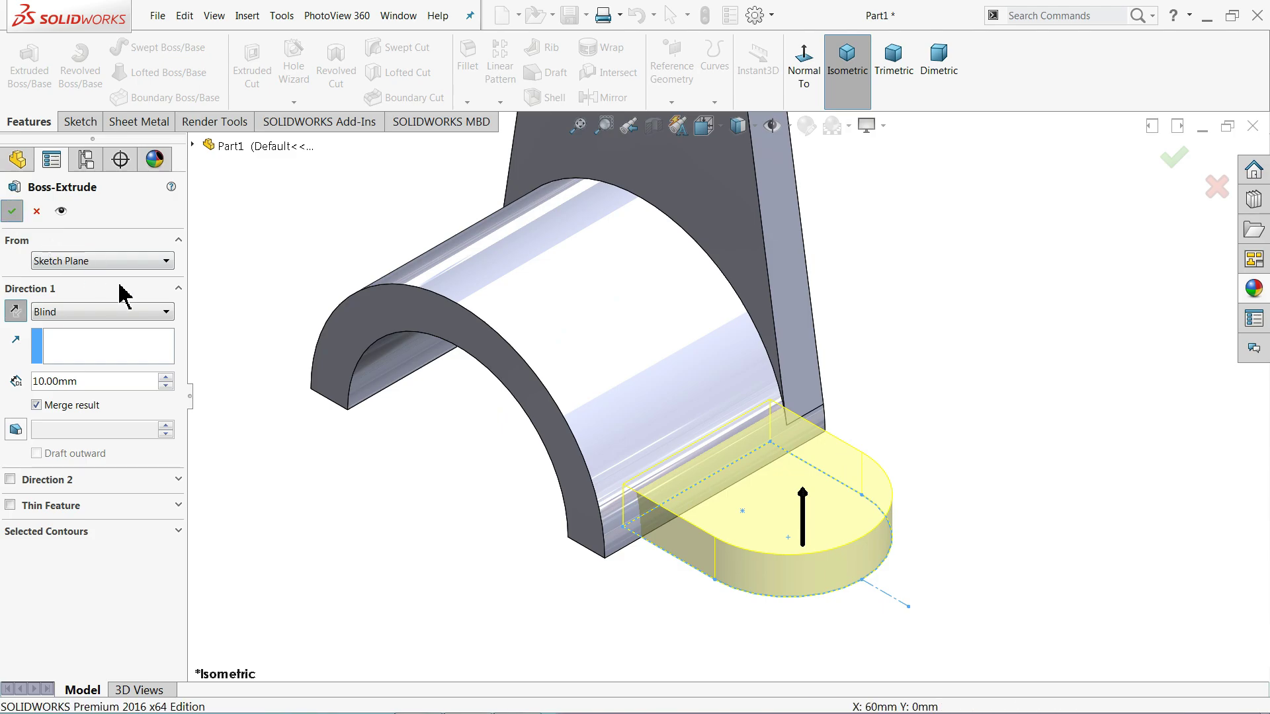
click(929, 405)
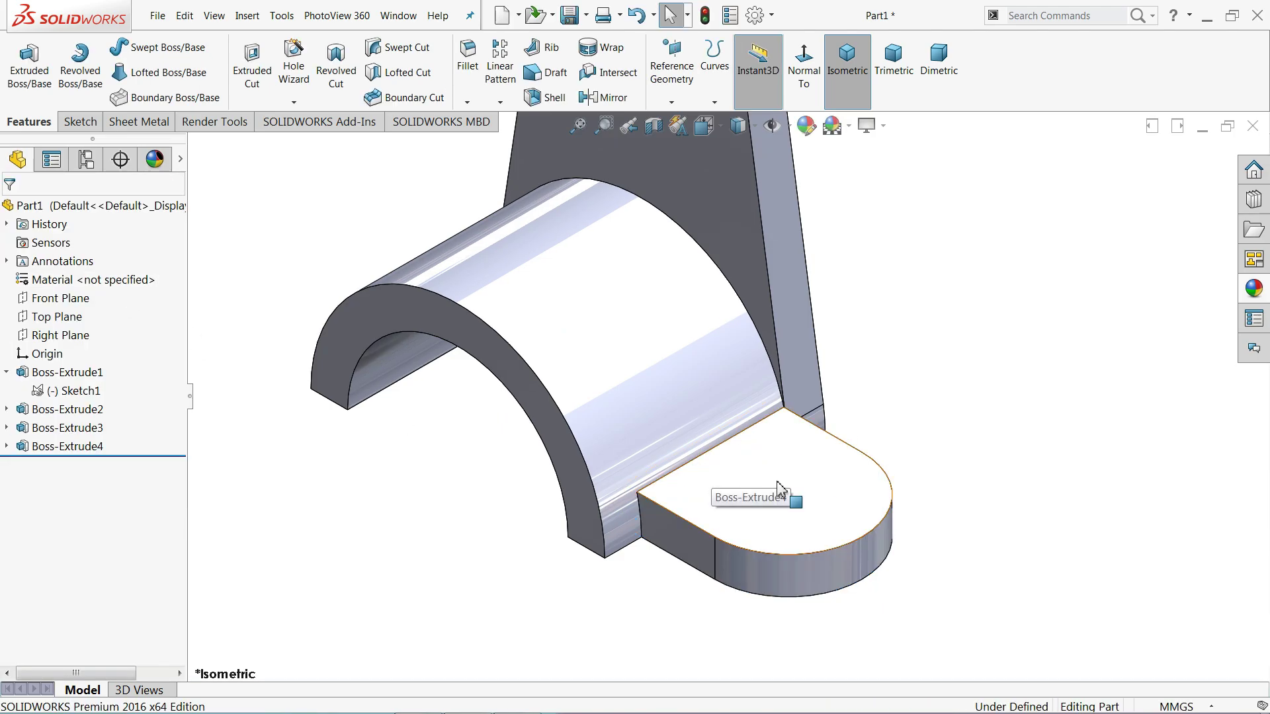
Fillet the two vertical edges where the side lug meets the body with a 10 mm radius
click(467, 51)
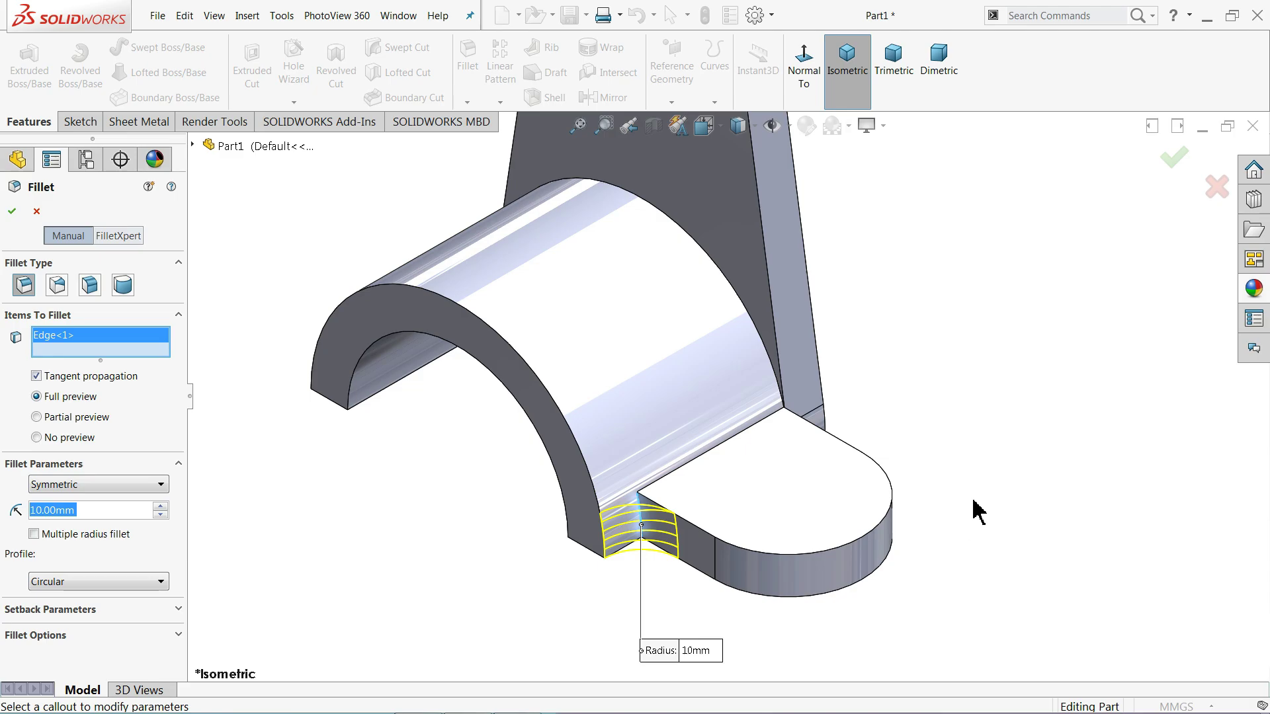
middle_drag(1005, 482, 880, 483)
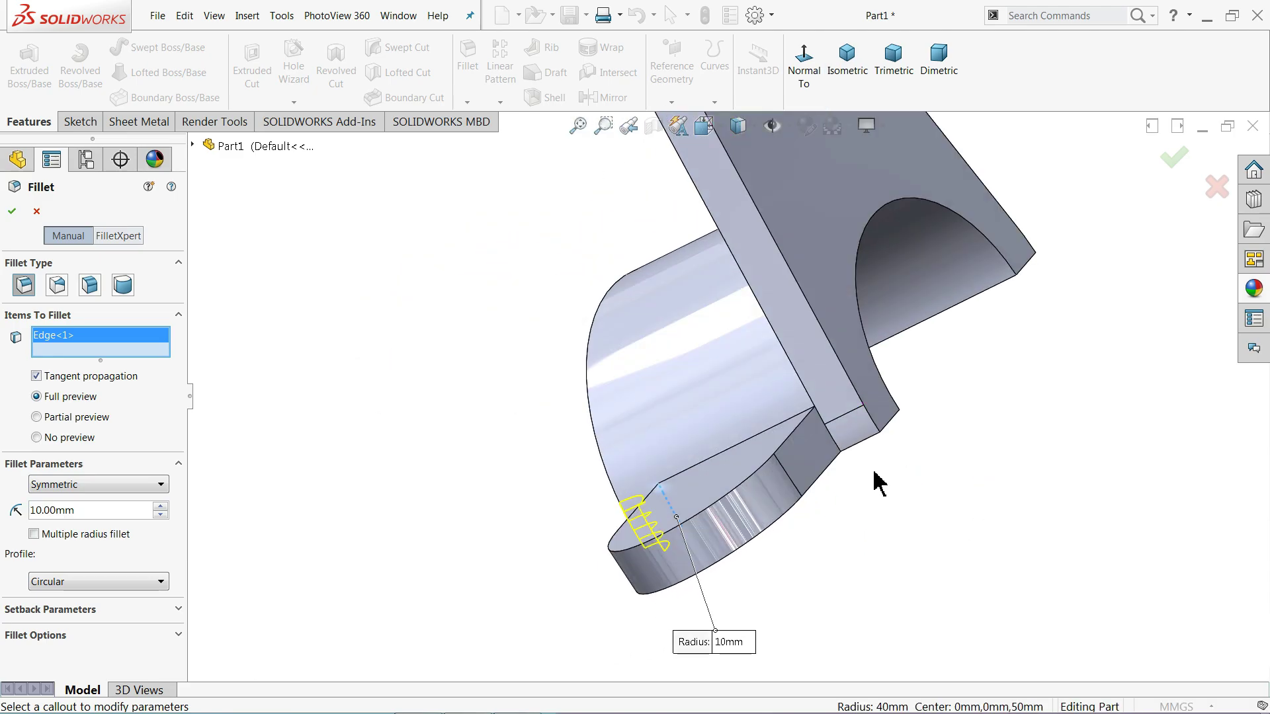
click(838, 453)
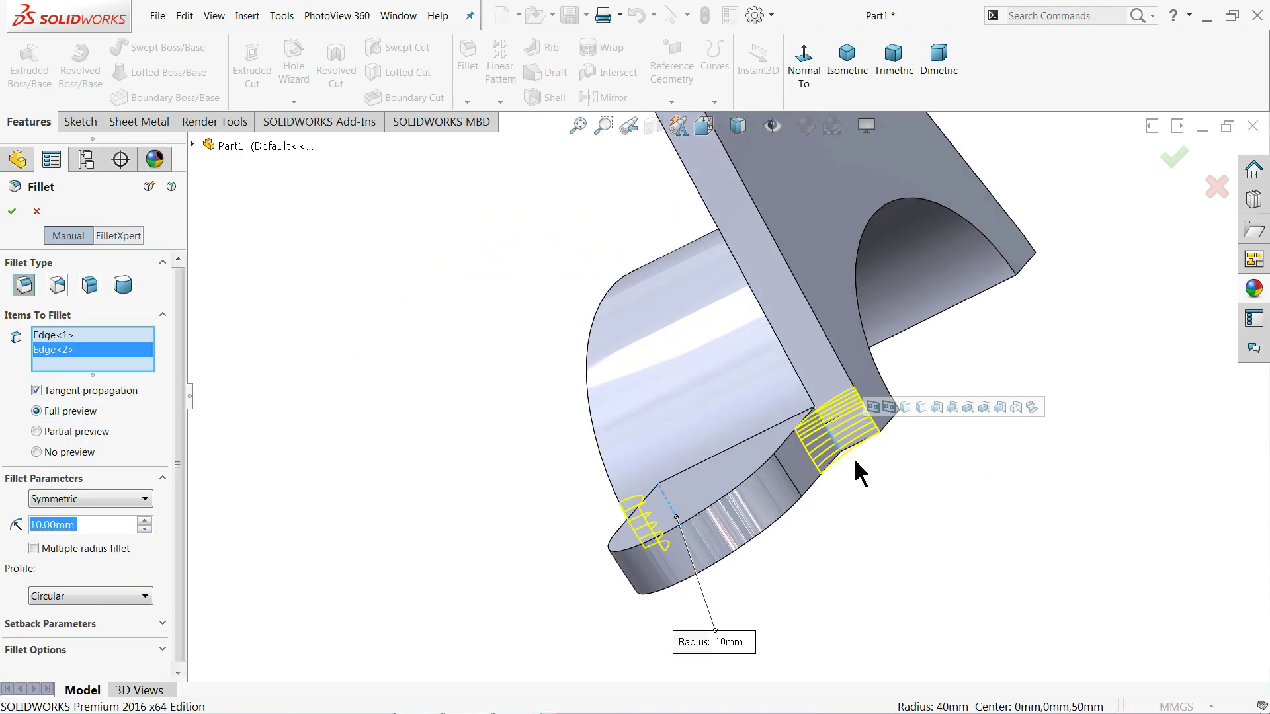
click(12, 211)
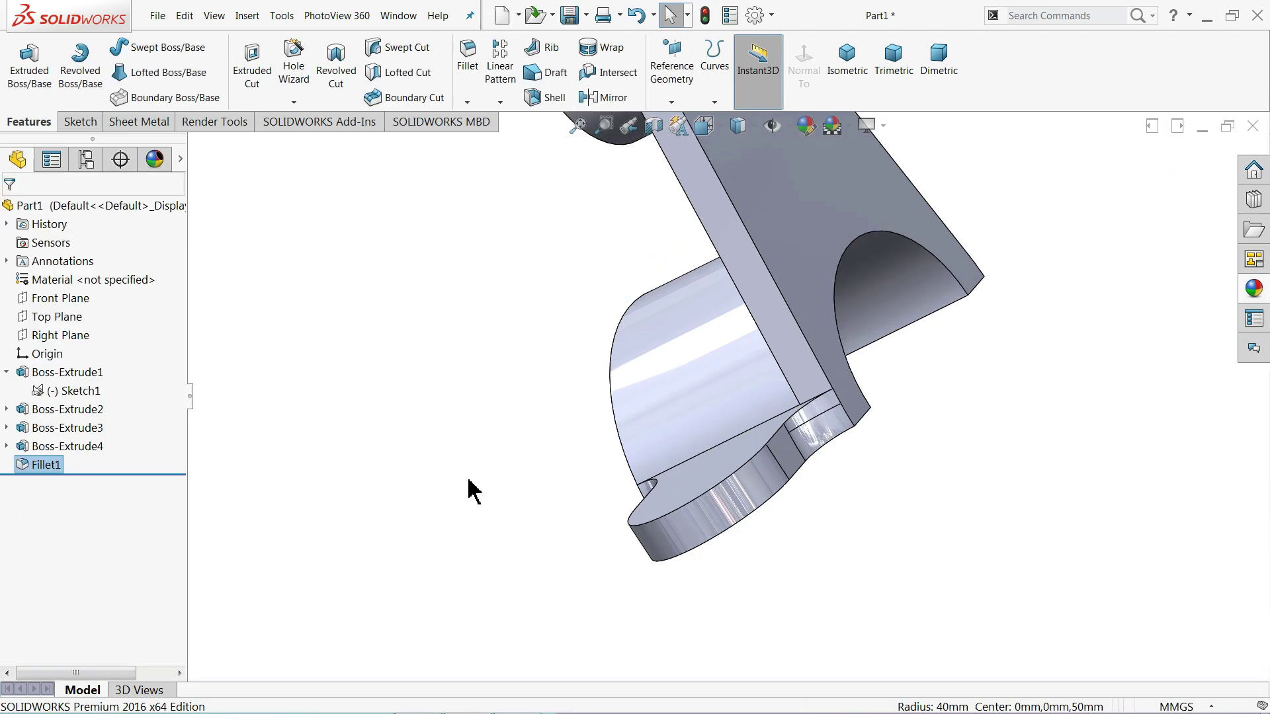
Mirror the side lug and its fillets about the Right Plane
middle_drag(470, 487, 577, 454)
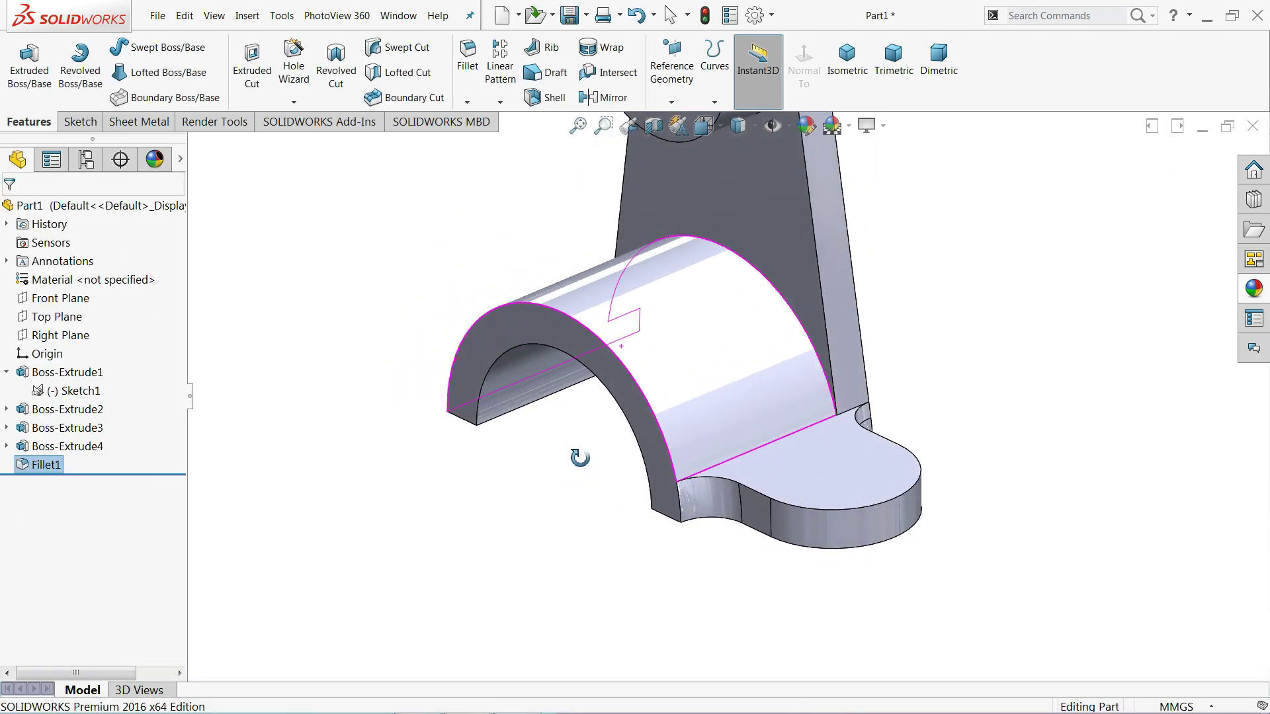
key(f)
scroll(749, 179, down, 1)
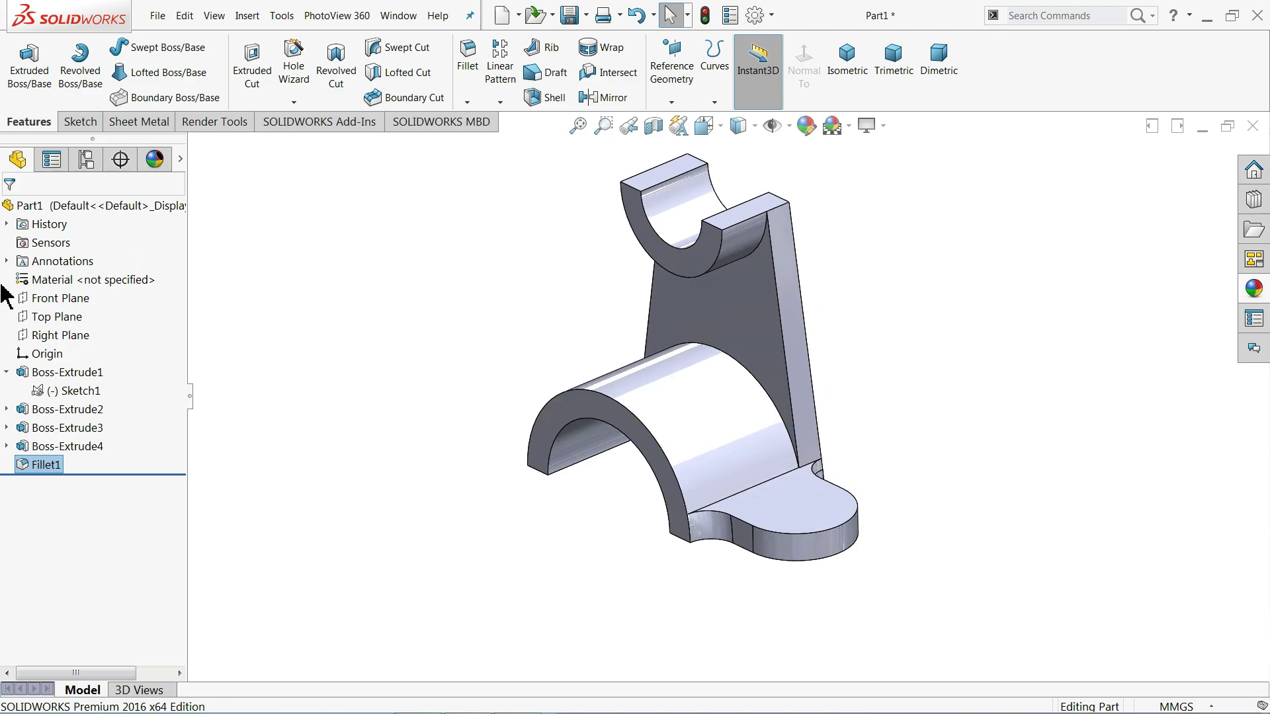
click(49, 337)
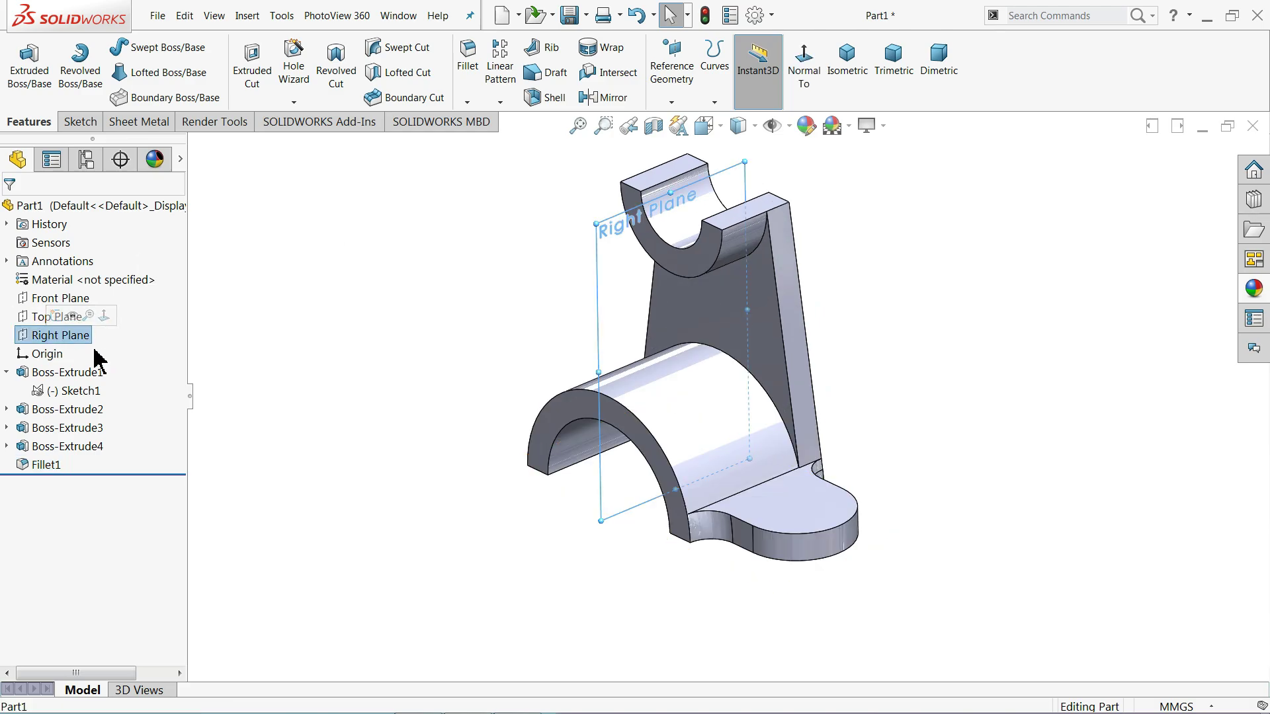
click(607, 98)
click(771, 521)
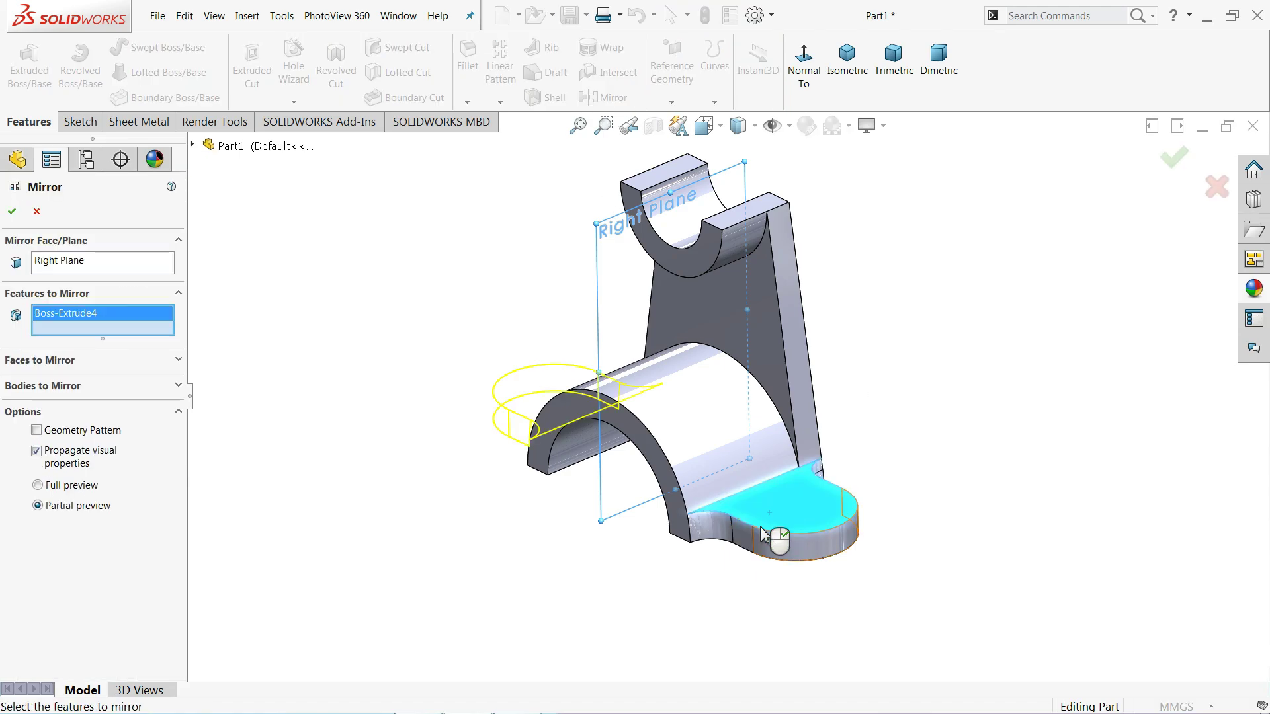
click(722, 539)
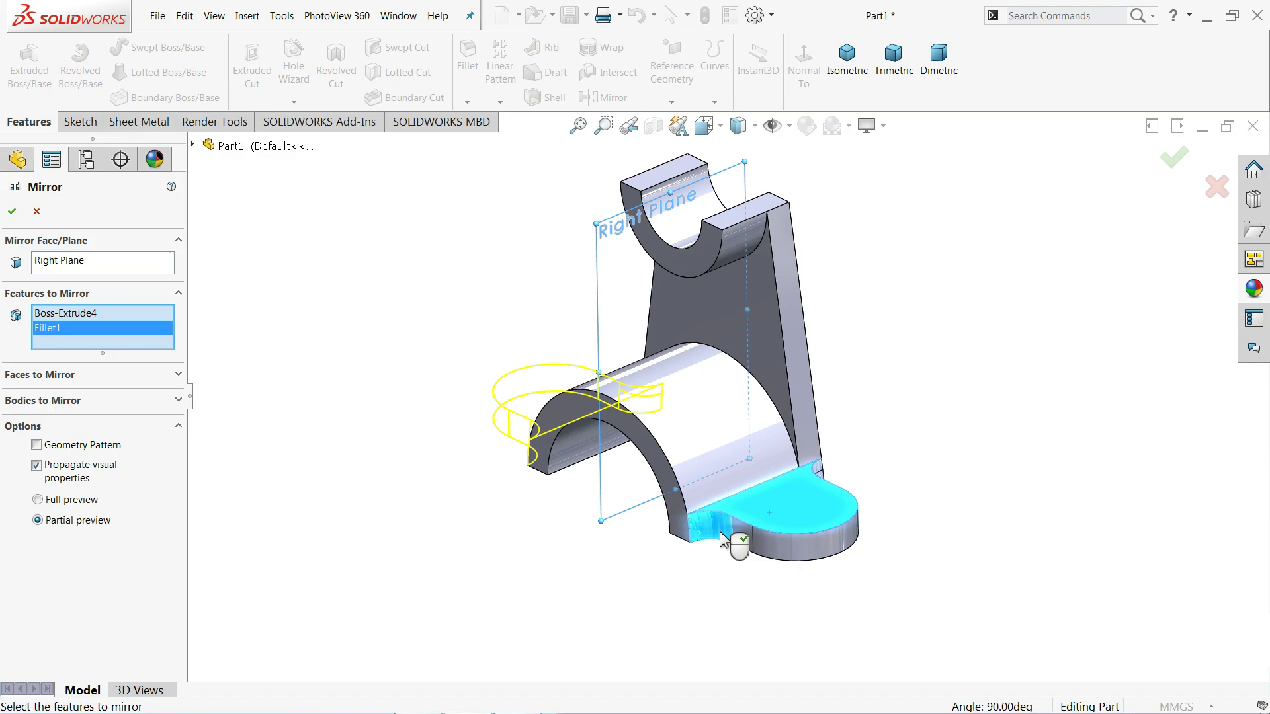
middle_drag(634, 486, 580, 497)
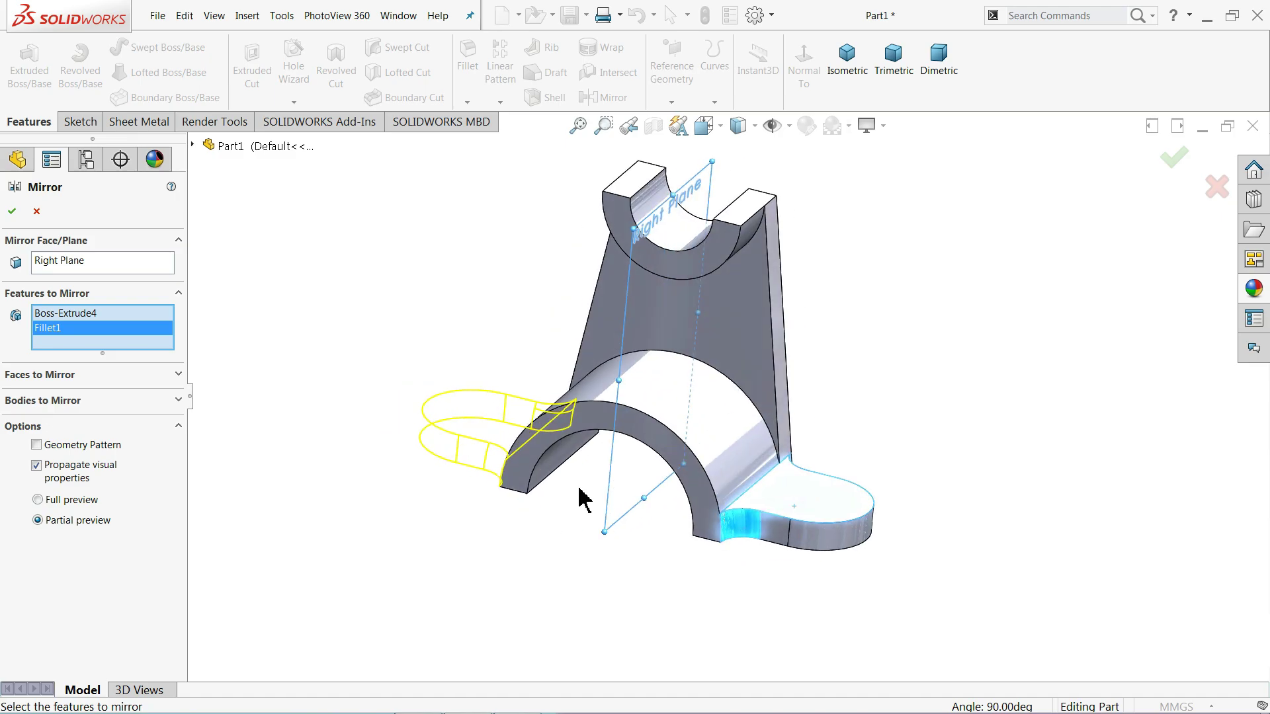
scroll(604, 417, down, 3)
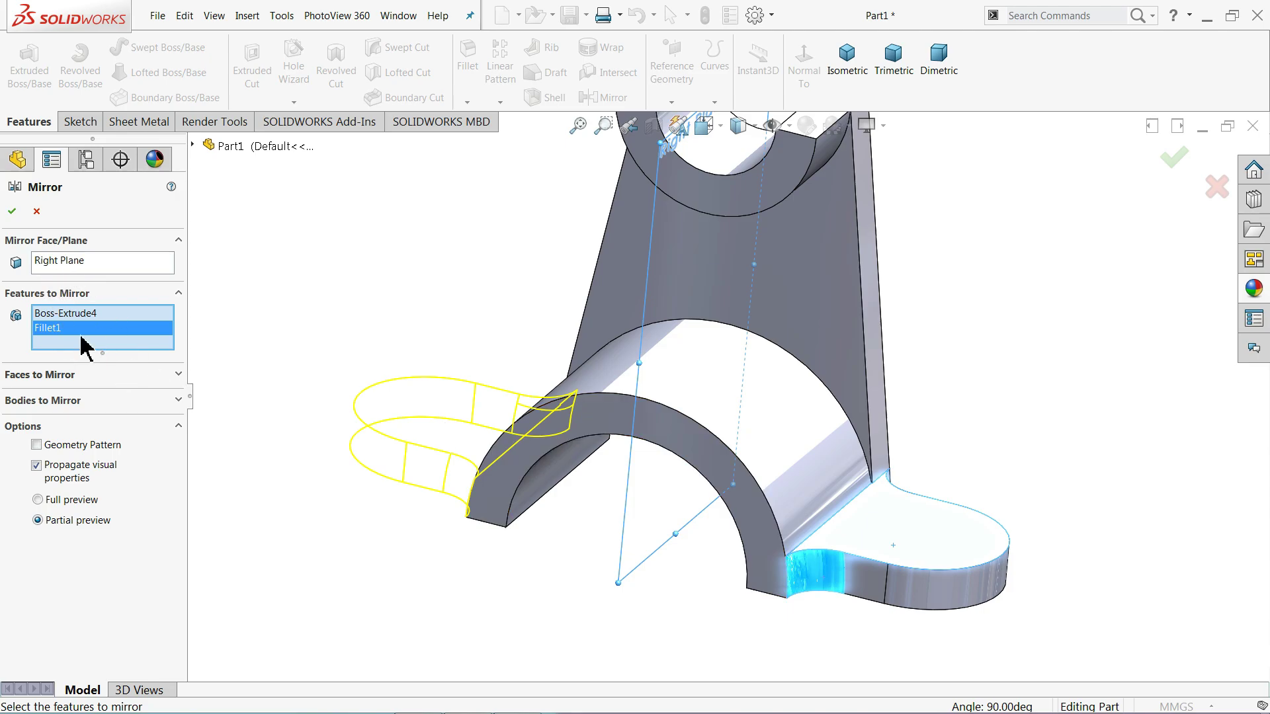
click(12, 210)
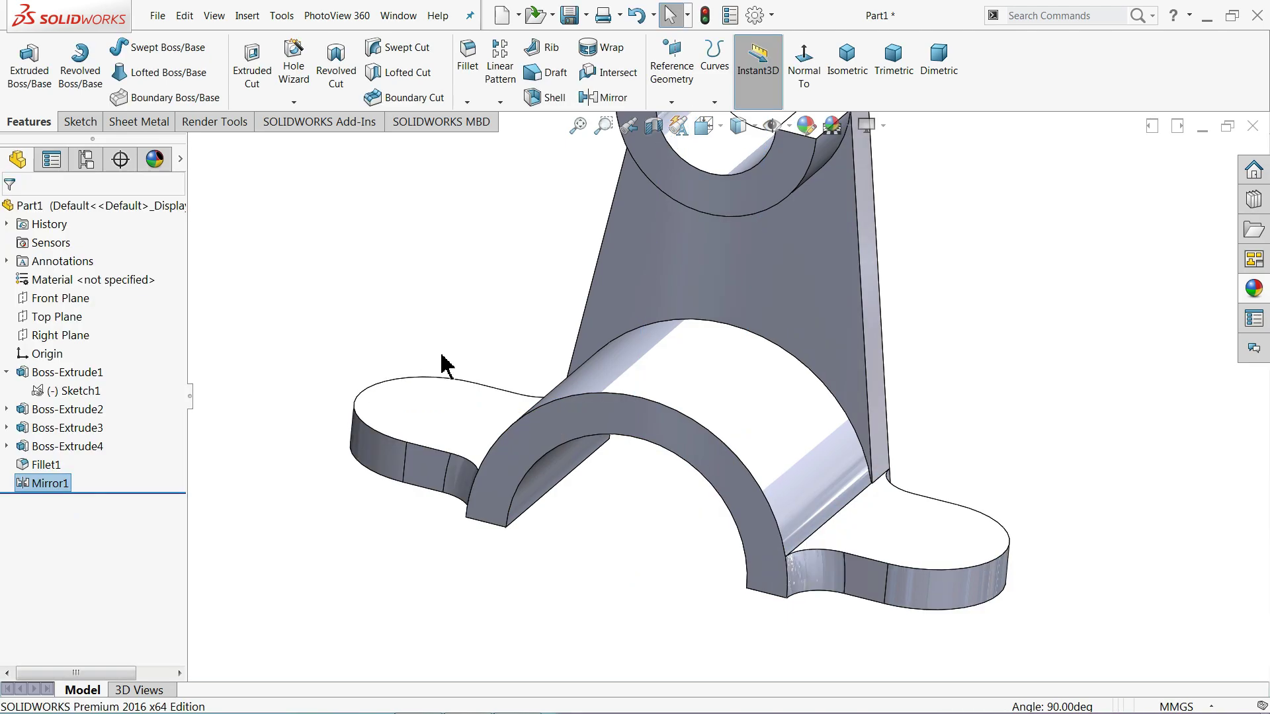
Sketch two circles on the lugs' top face, centered on the rounded ends, about 12 mm radius on the mirrored lug and 10 mm on the original
middle_drag(529, 385, 482, 396)
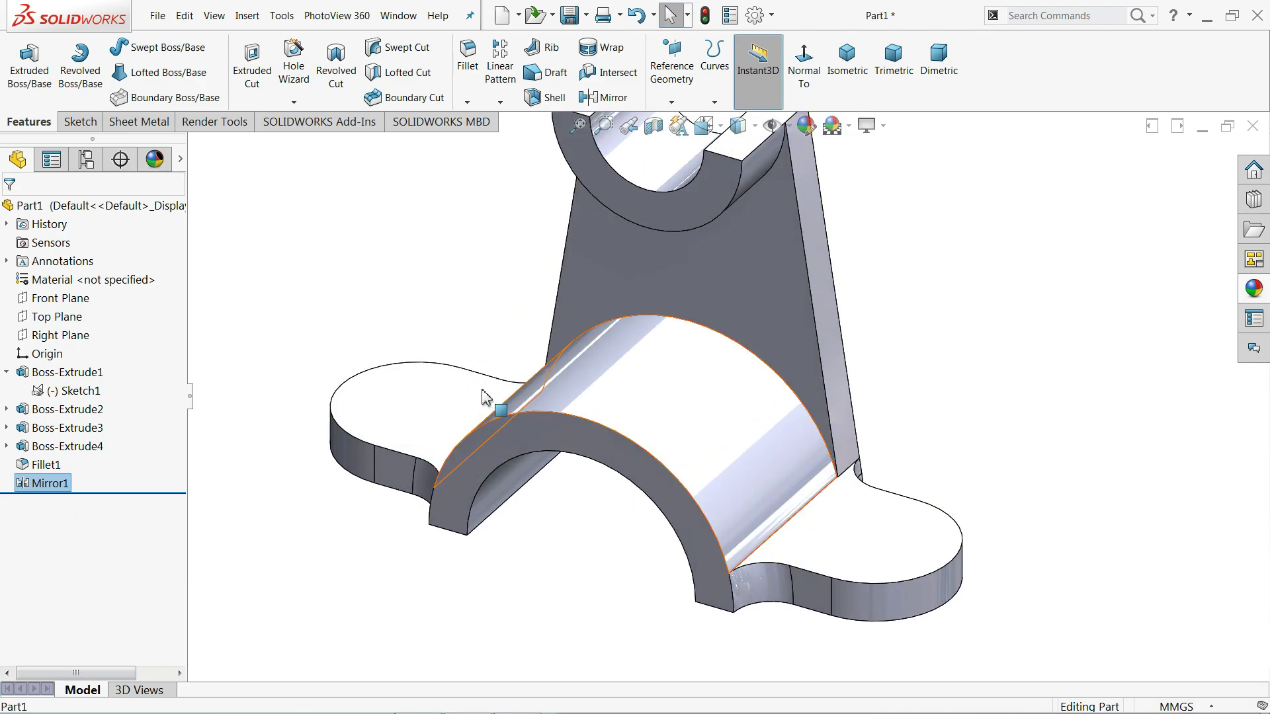
click(836, 551)
click(905, 510)
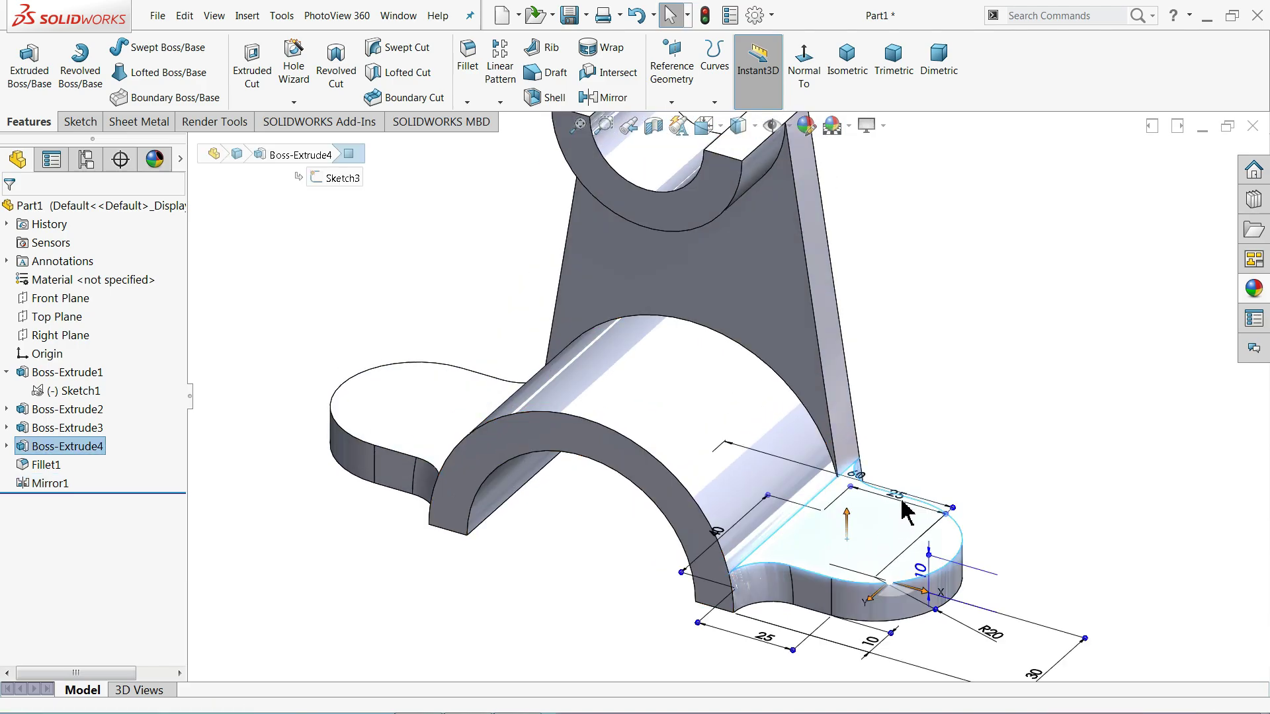
click(734, 63)
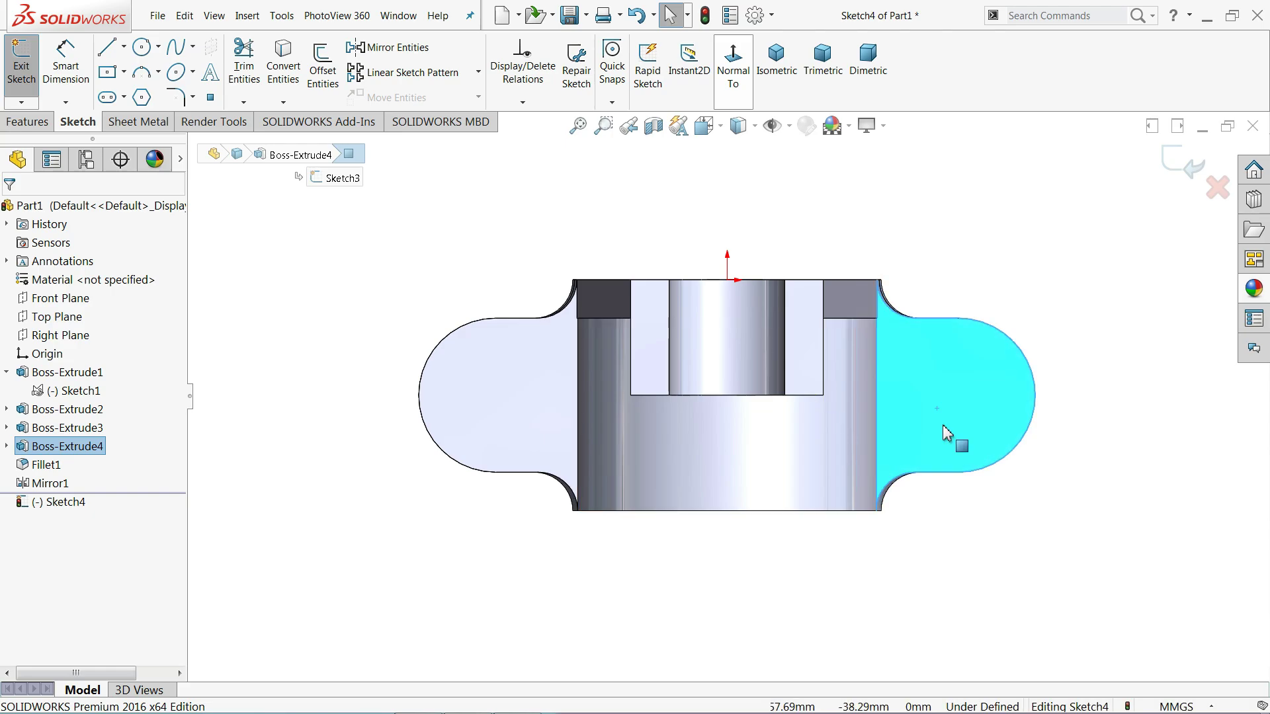
click(142, 47)
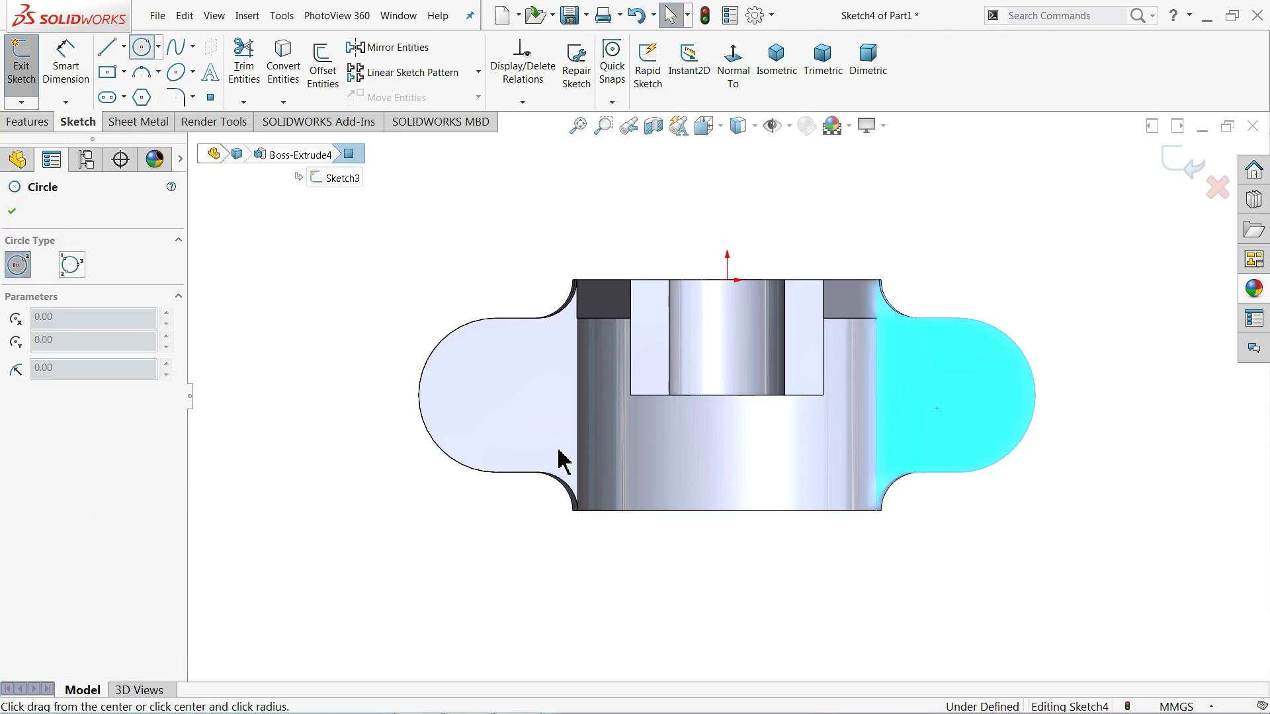
scroll(563, 459, down, 2)
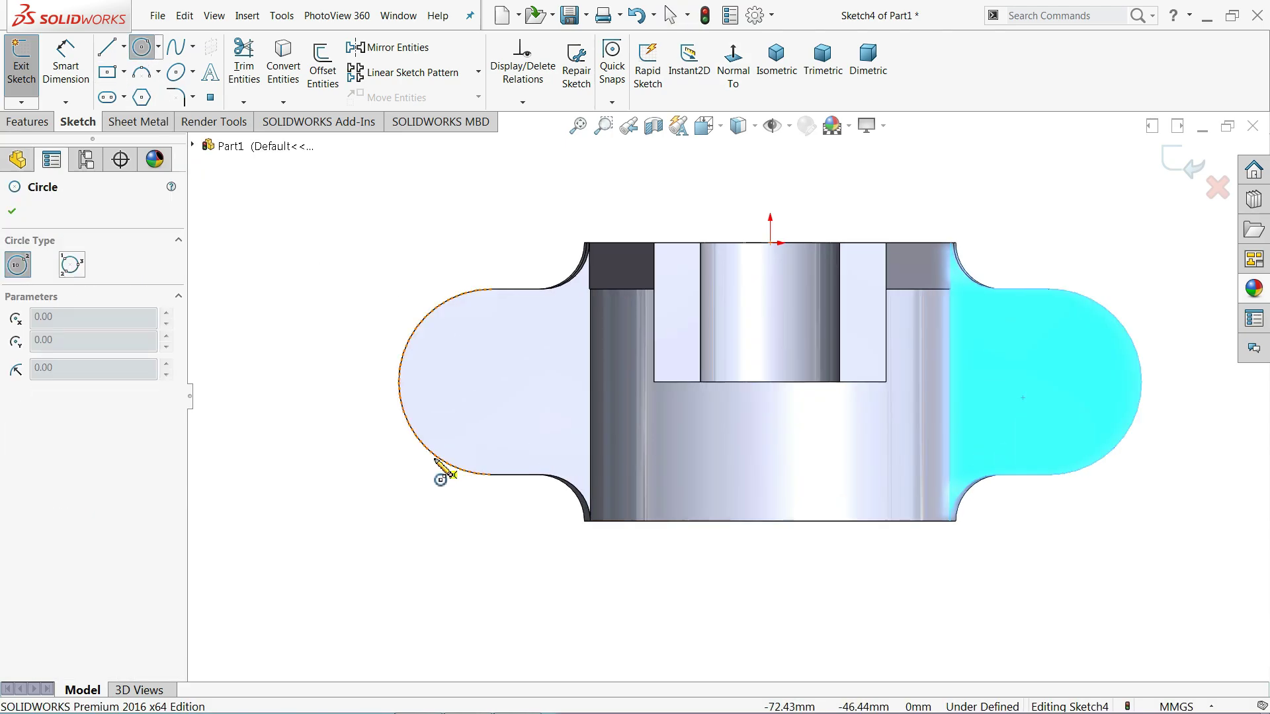
click(492, 382)
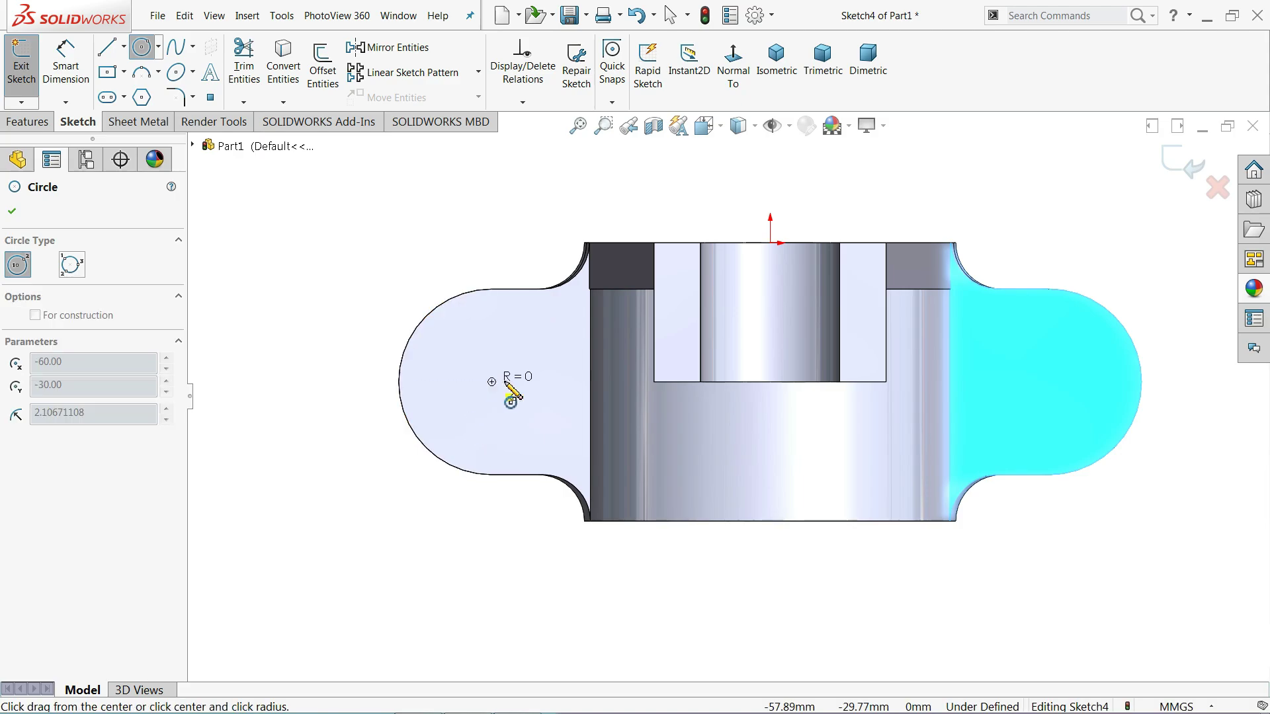
click(548, 389)
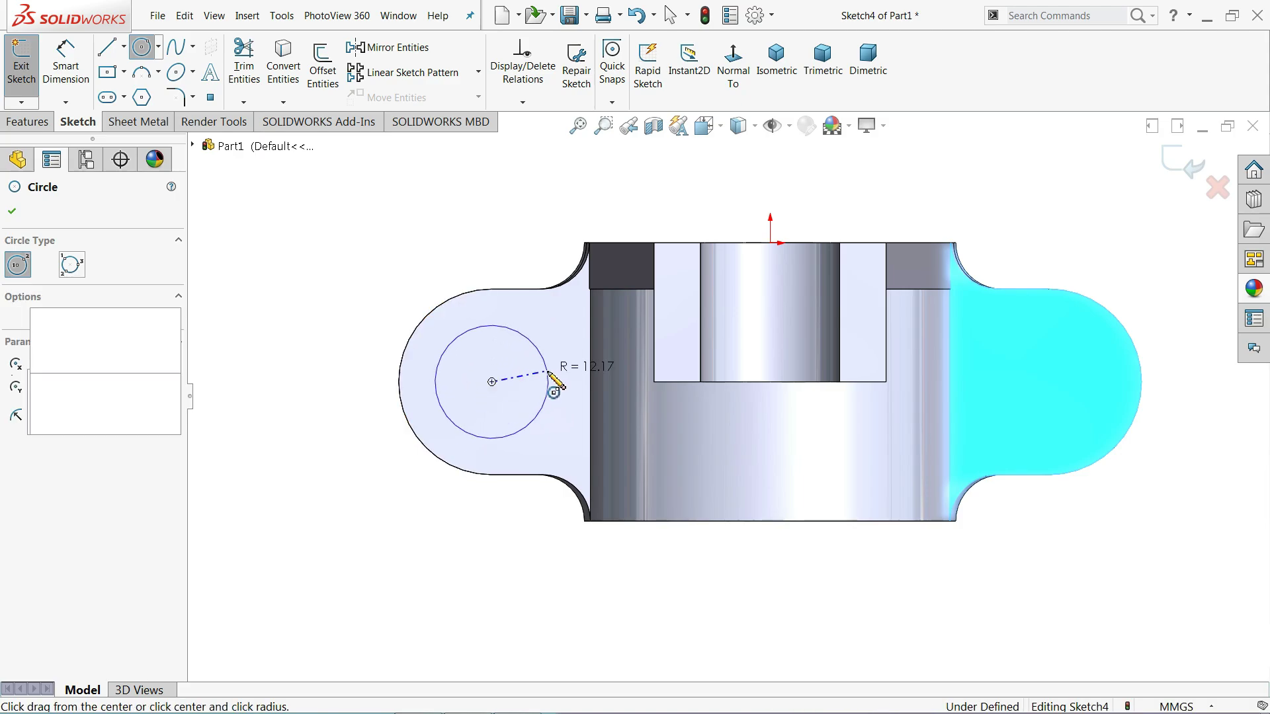
click(1048, 382)
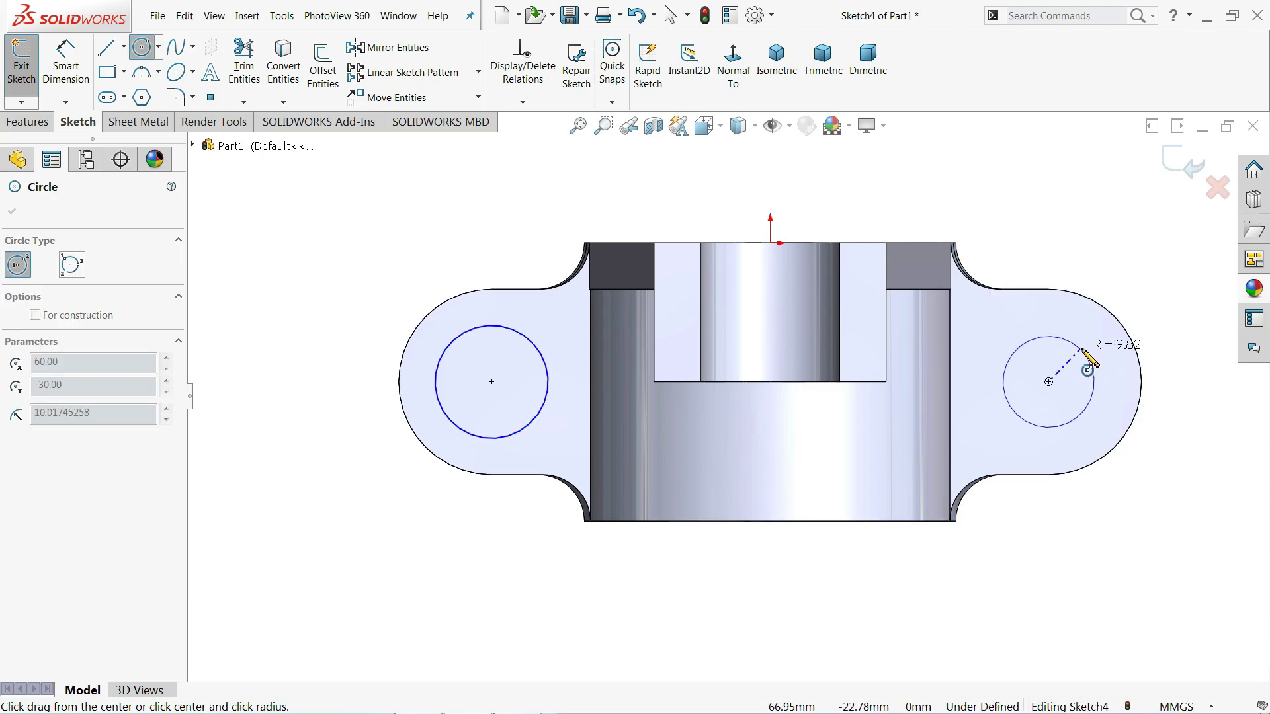
click(1078, 346)
right_click(1009, 164)
click(1058, 174)
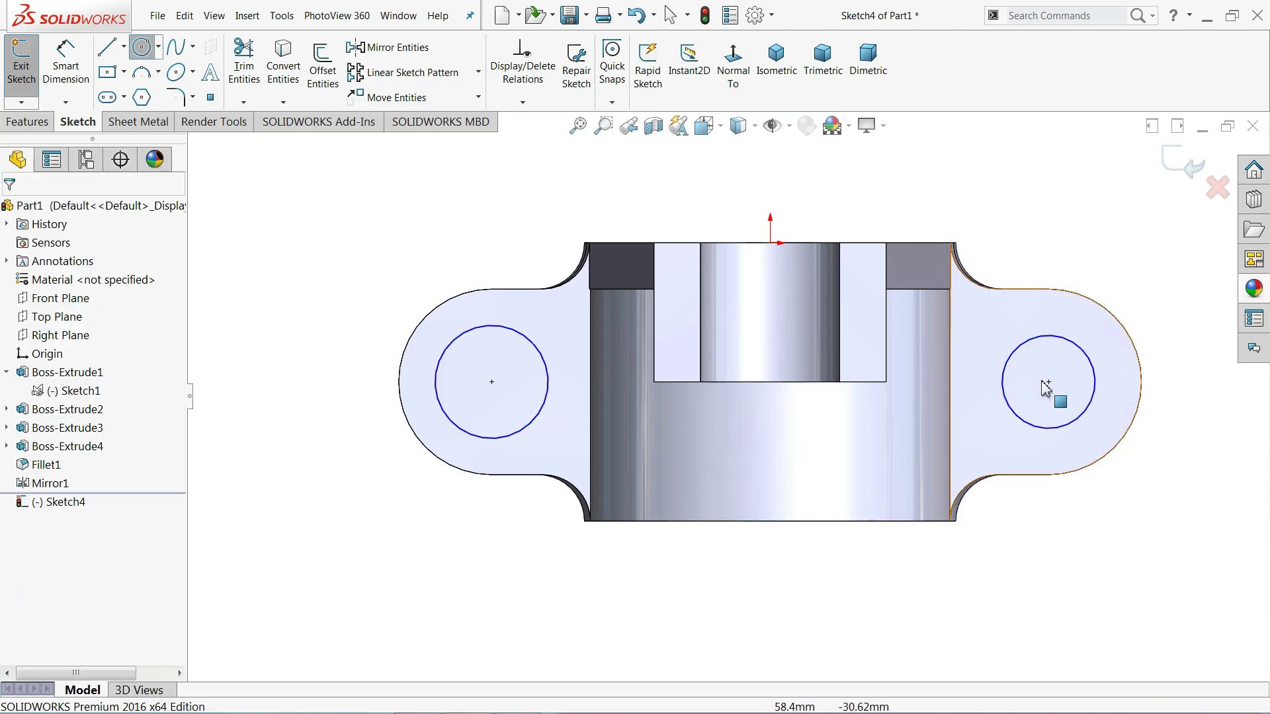
Dimension the mirrored lug's circle to a diameter of 16 mm and finish dimensioning
click(78, 64)
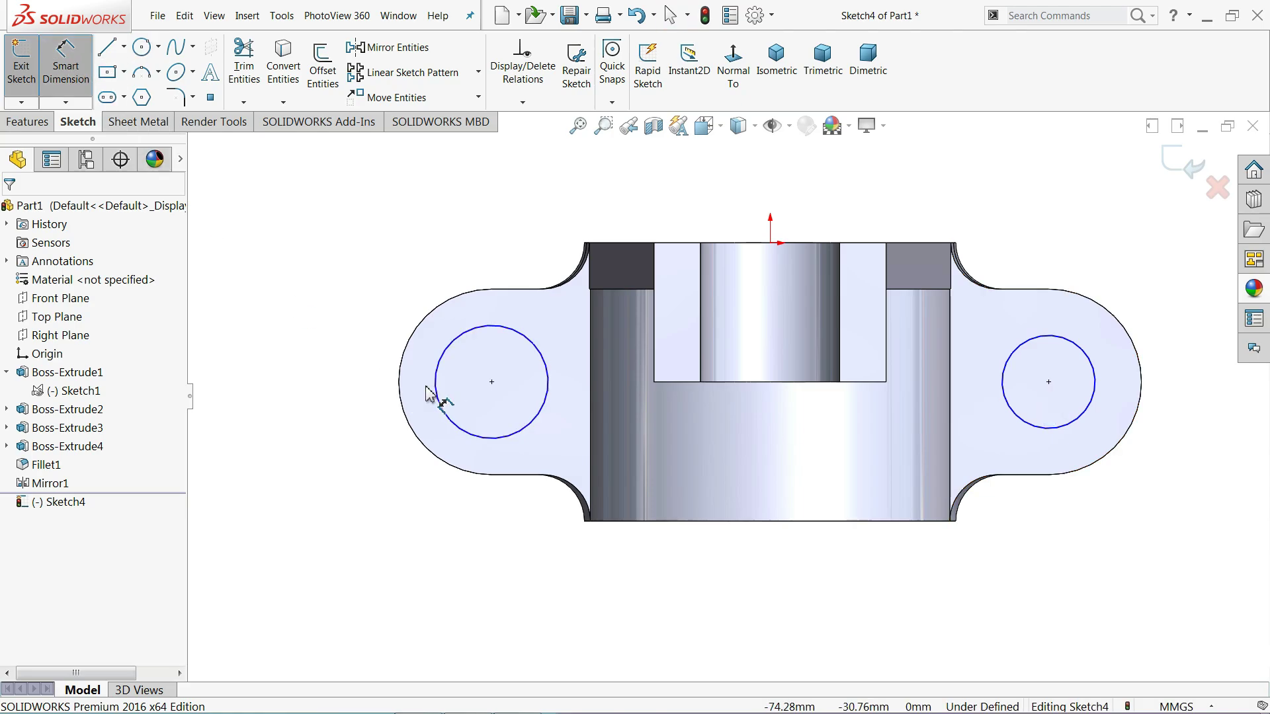
click(438, 400)
click(353, 391)
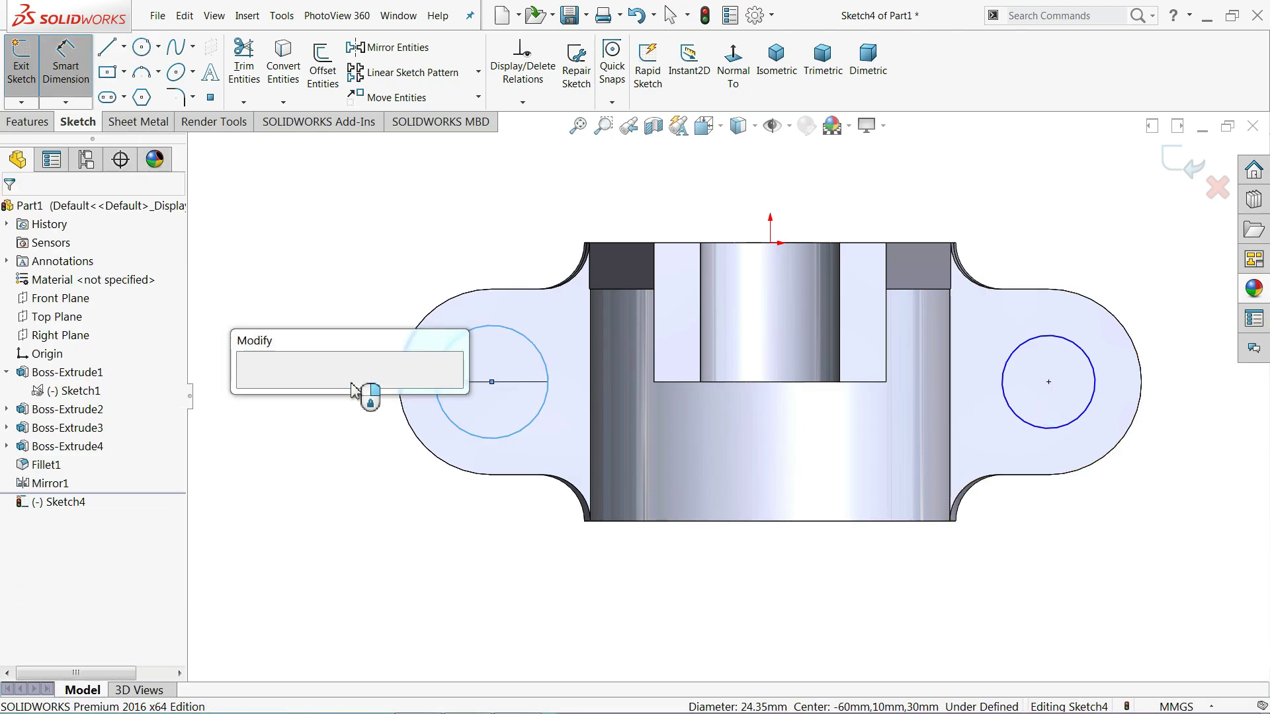
key(Return)
right_click(347, 217)
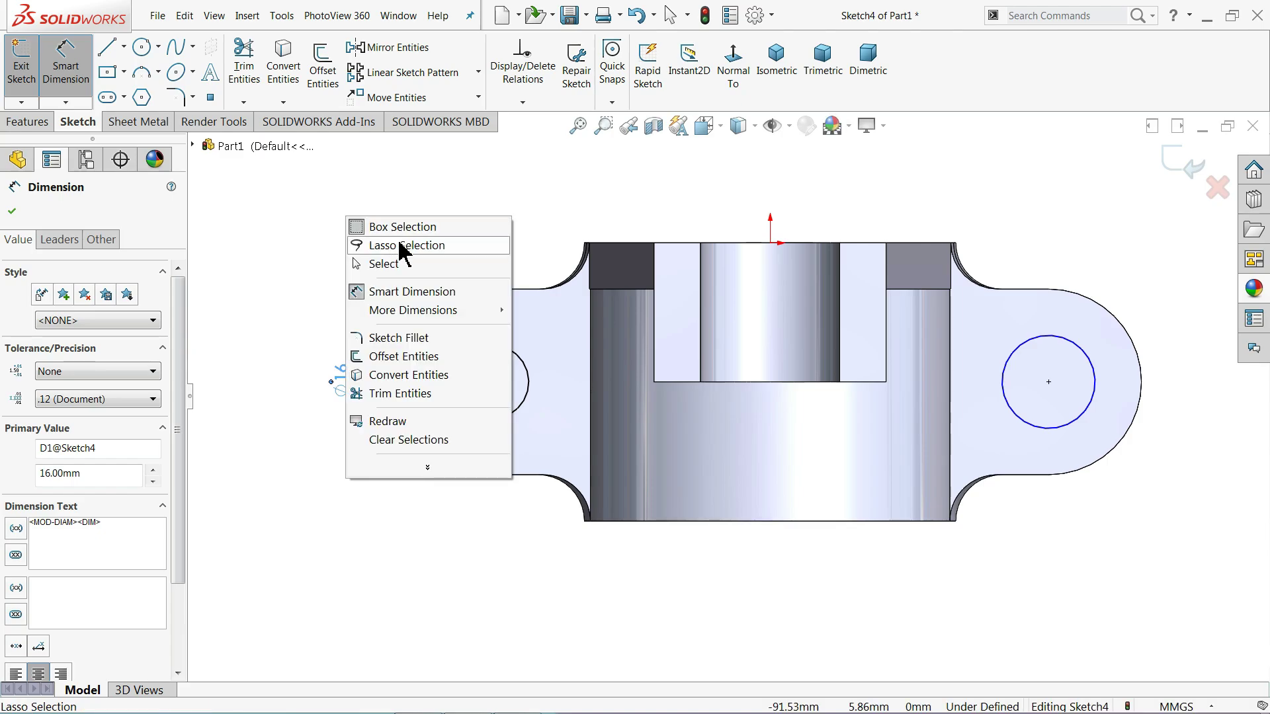
click(397, 266)
Add an Equal relation between the two lug circles
click(516, 427)
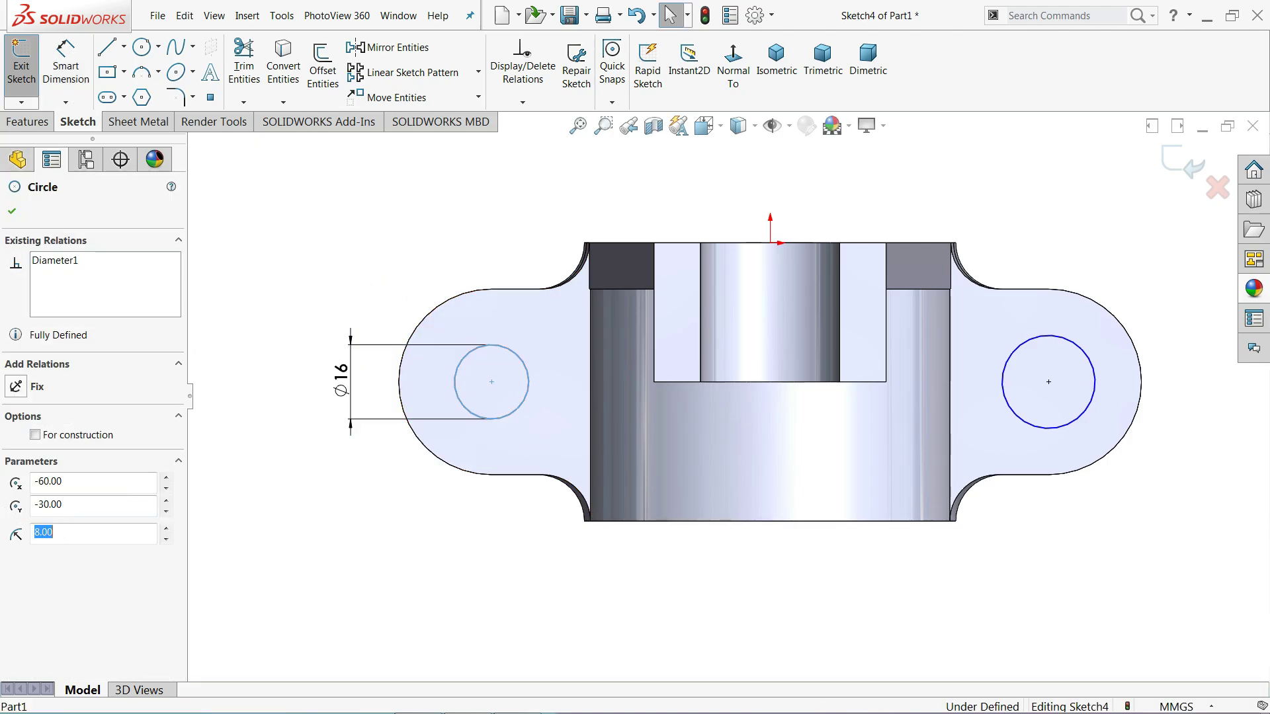
ctrl+click(1035, 433)
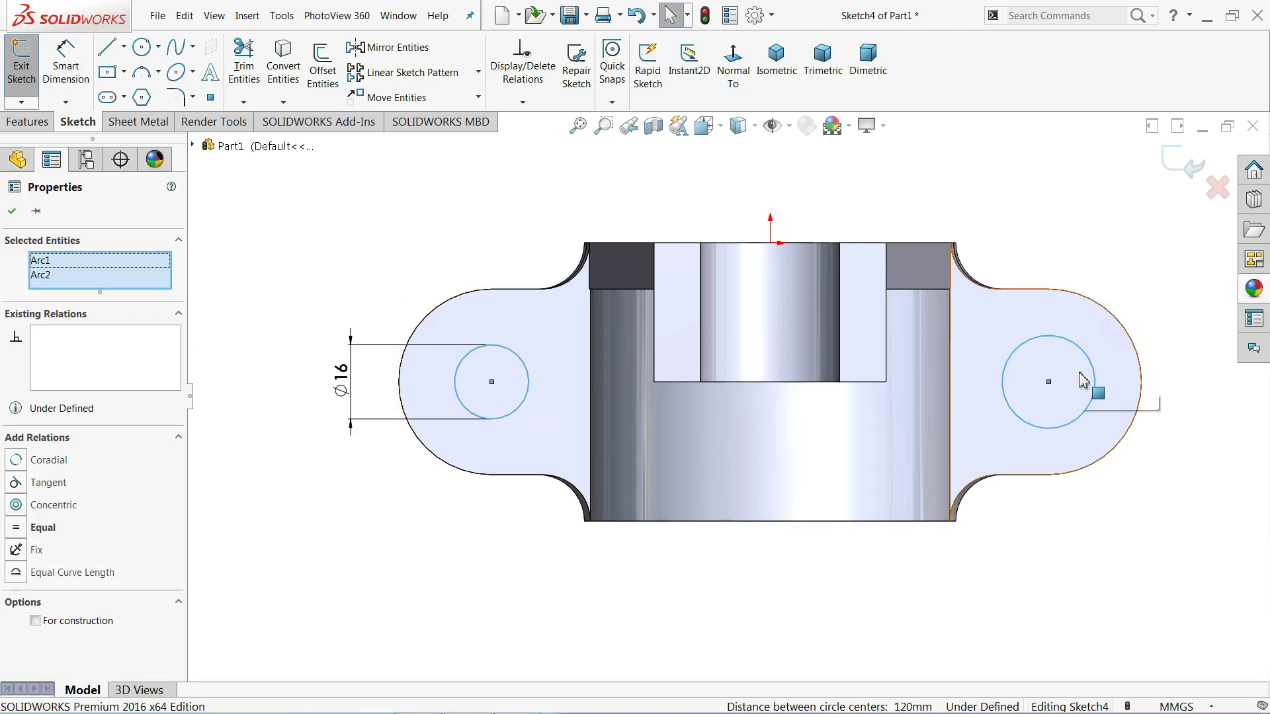
click(43, 531)
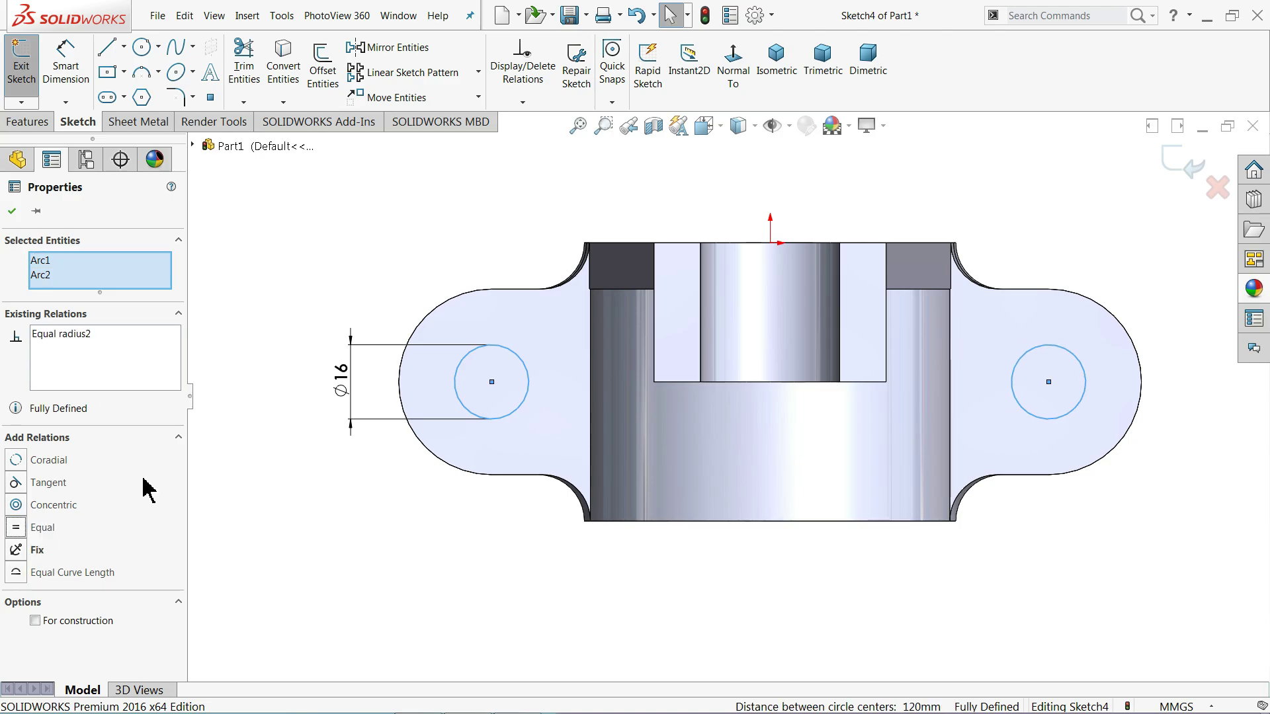
click(411, 204)
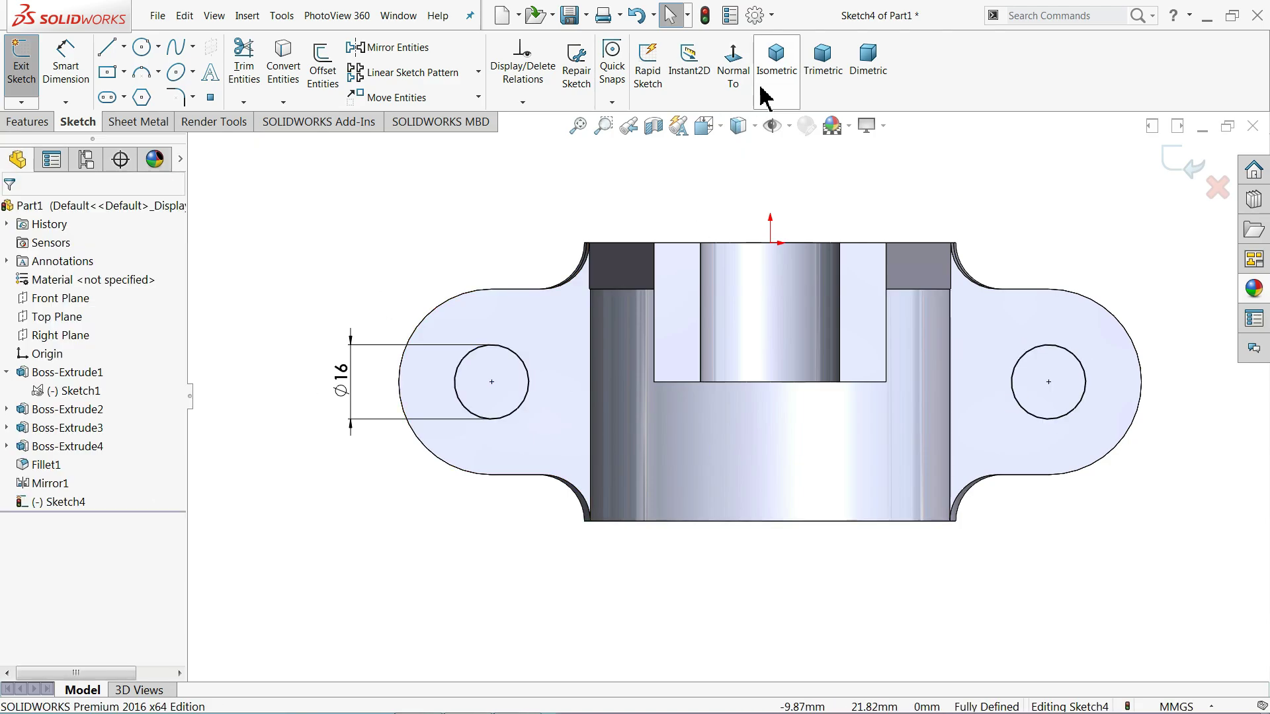
Exit the sketch, switch to the isometric view and cut both circles Through All to make the lug holes
click(774, 72)
click(1191, 168)
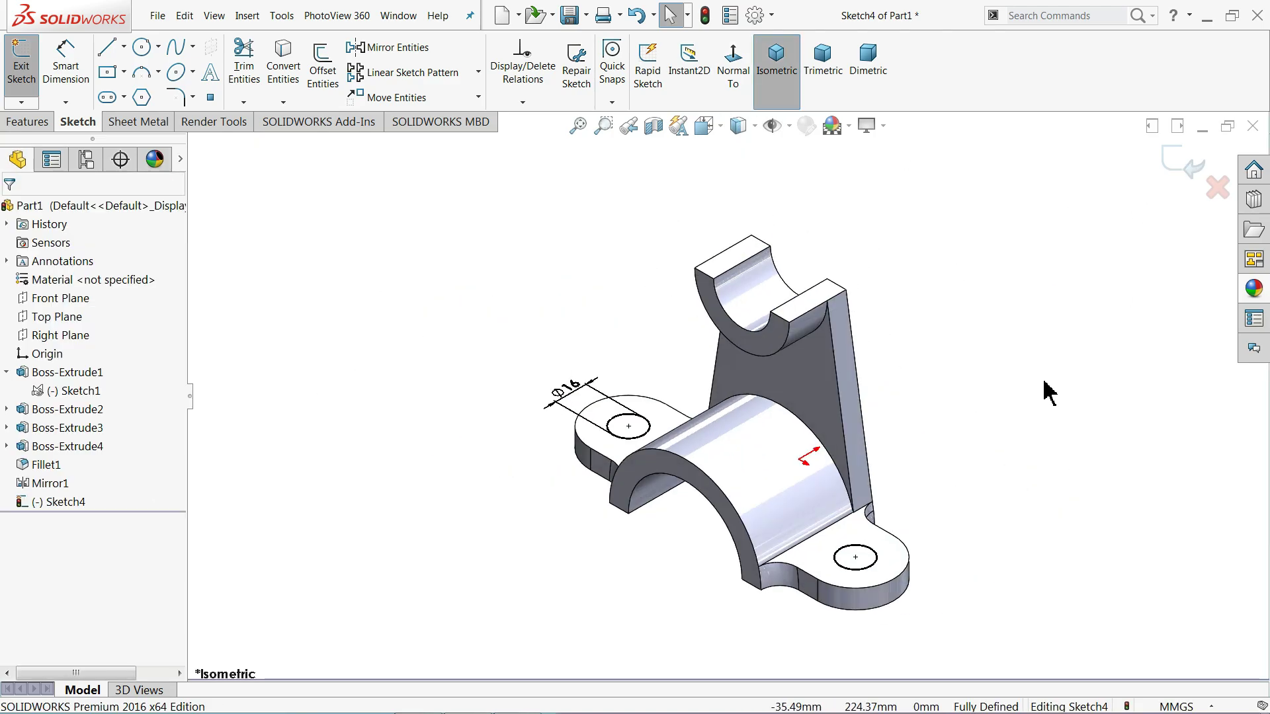
scroll(849, 610, down, 3)
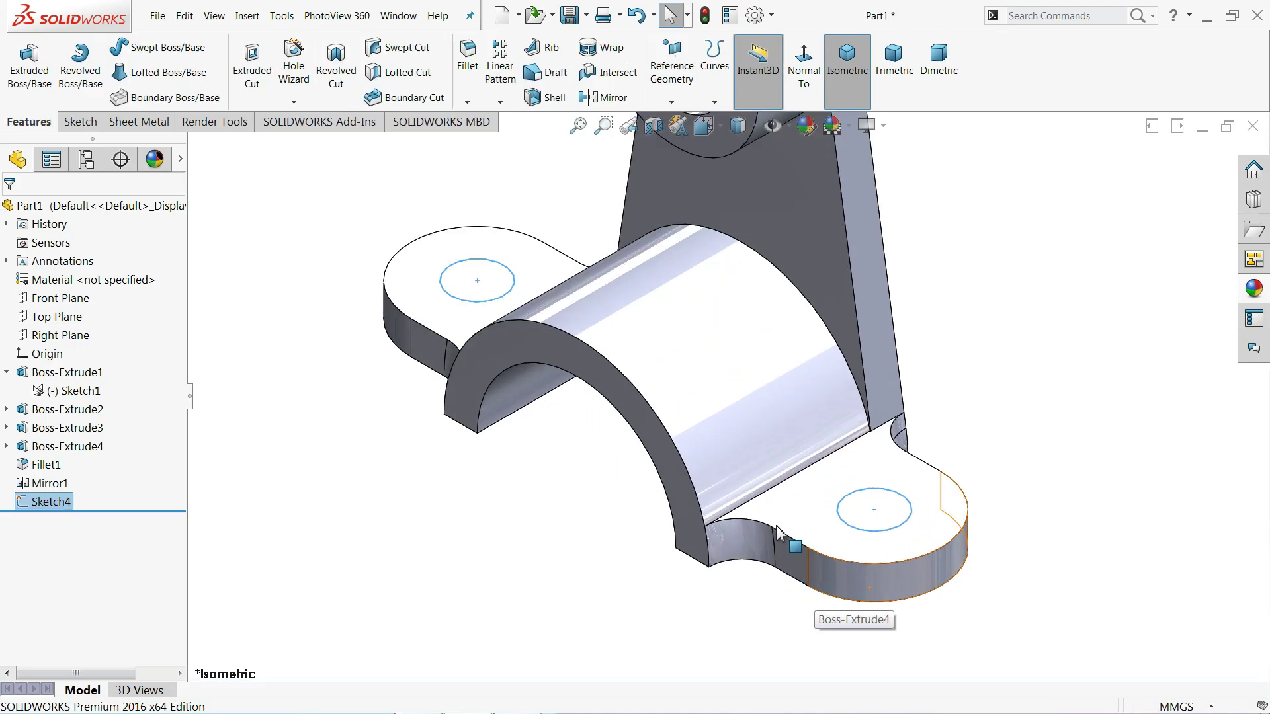
click(254, 73)
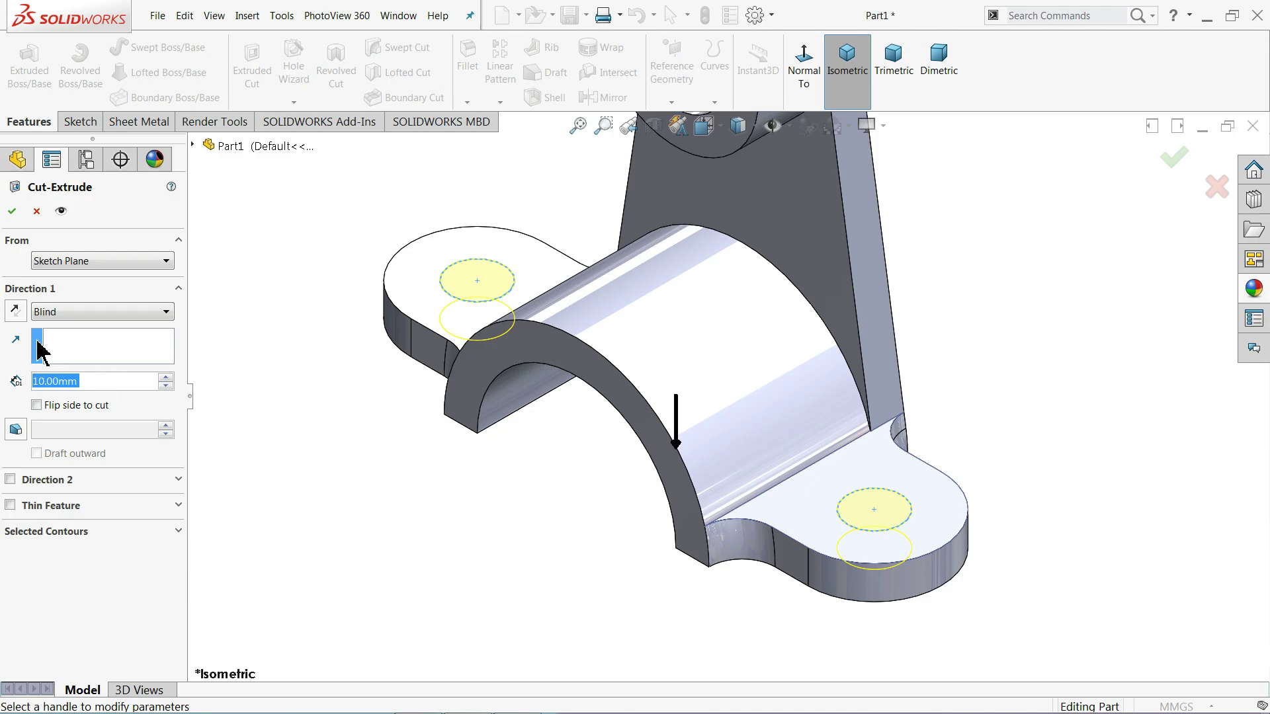
click(58, 312)
click(59, 344)
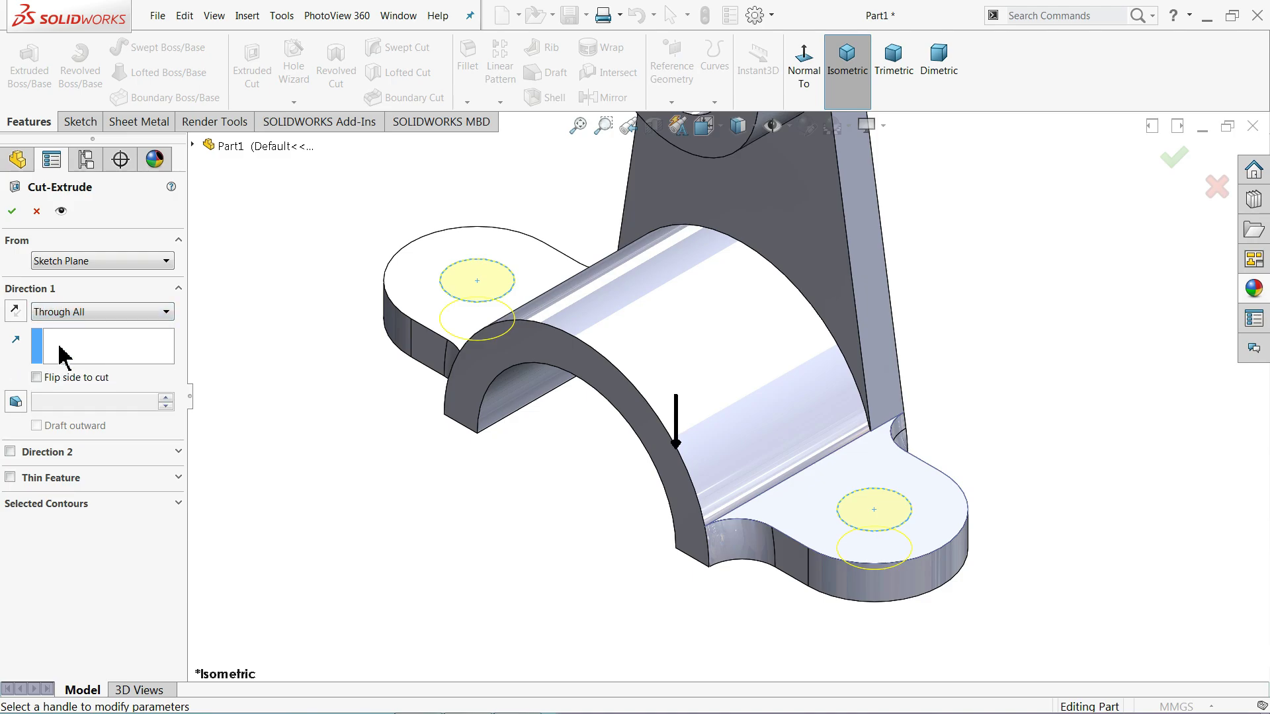
click(13, 211)
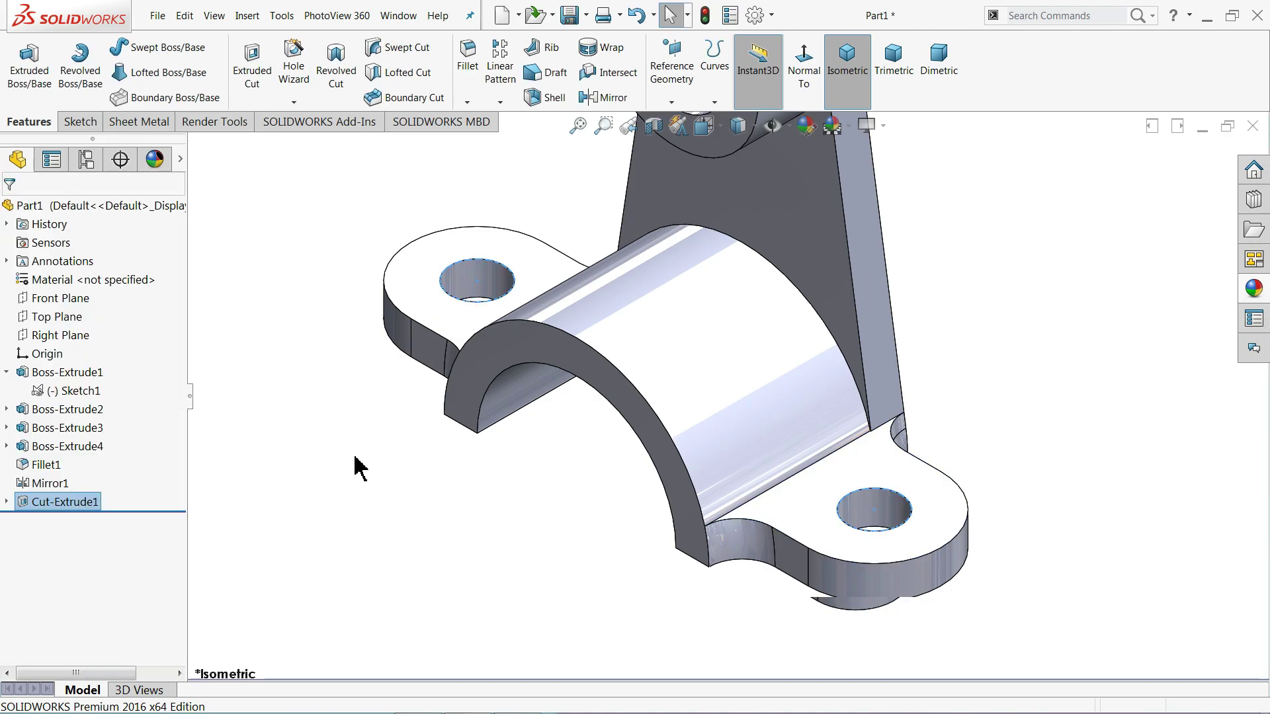
key(shift+z)
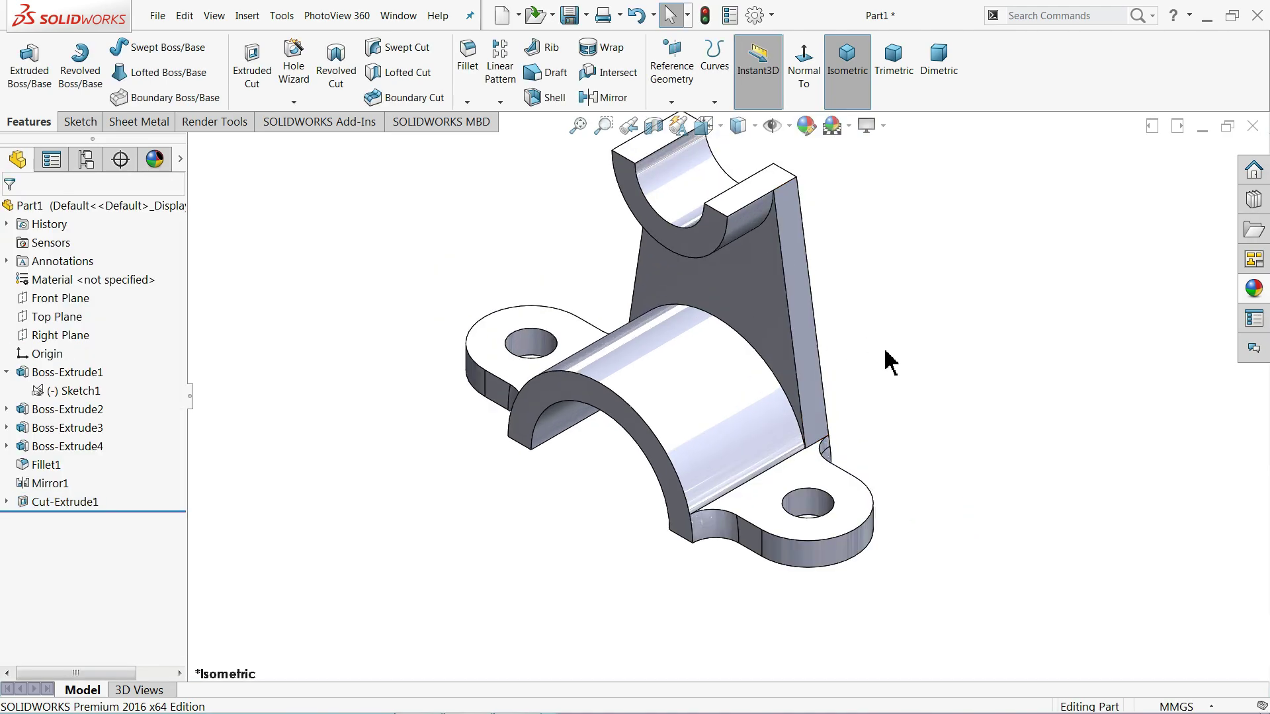
mouse_move(886, 360)
middle_down()
mouse_move(806, 337)
mouse_move(910, 346)
mouse_move(935, 320)
mouse_move(895, 343)
middle_up()
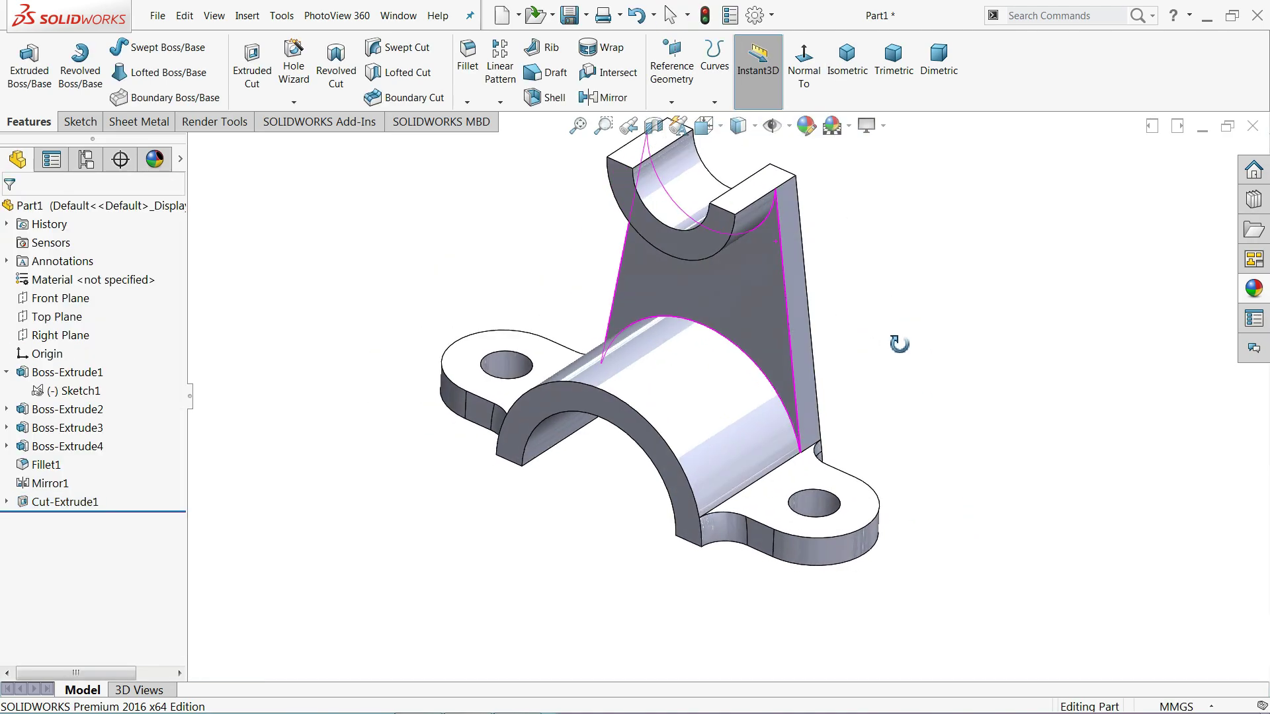
Check the rib's thickness and placement in the reference drawing, and start a new sketch on the Right Plane
key(alt+Tab)
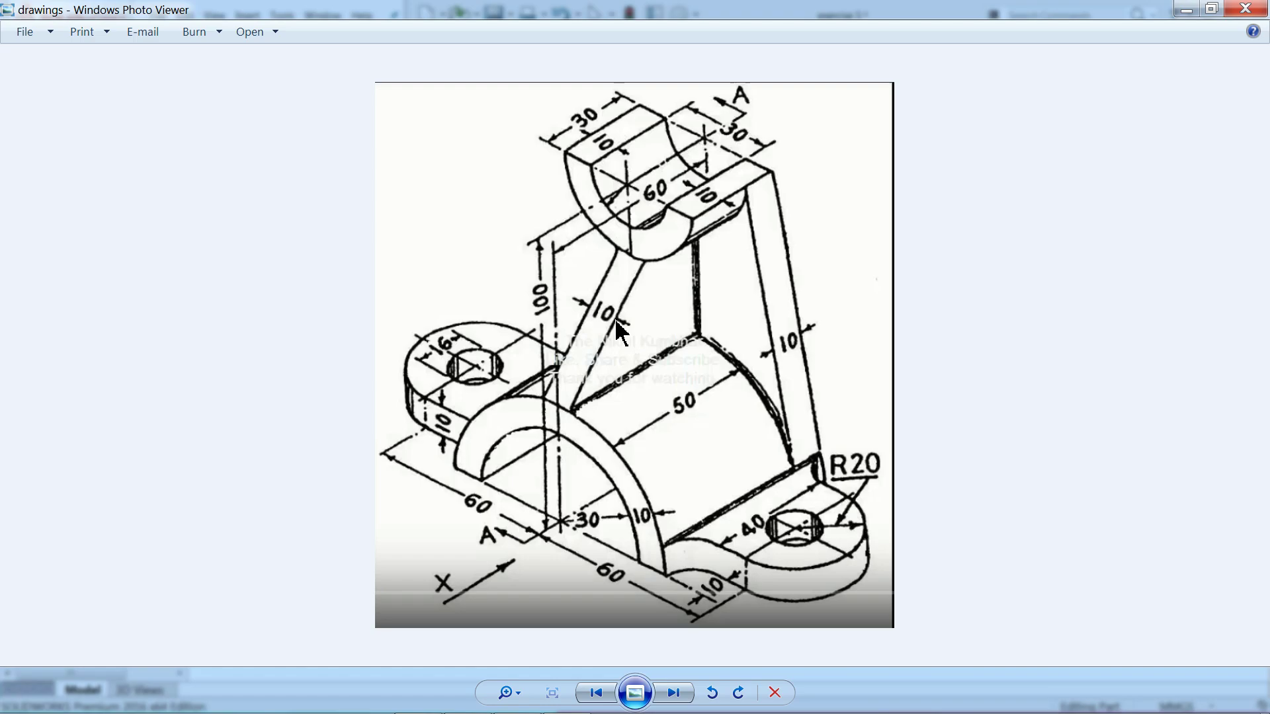
click(1190, 11)
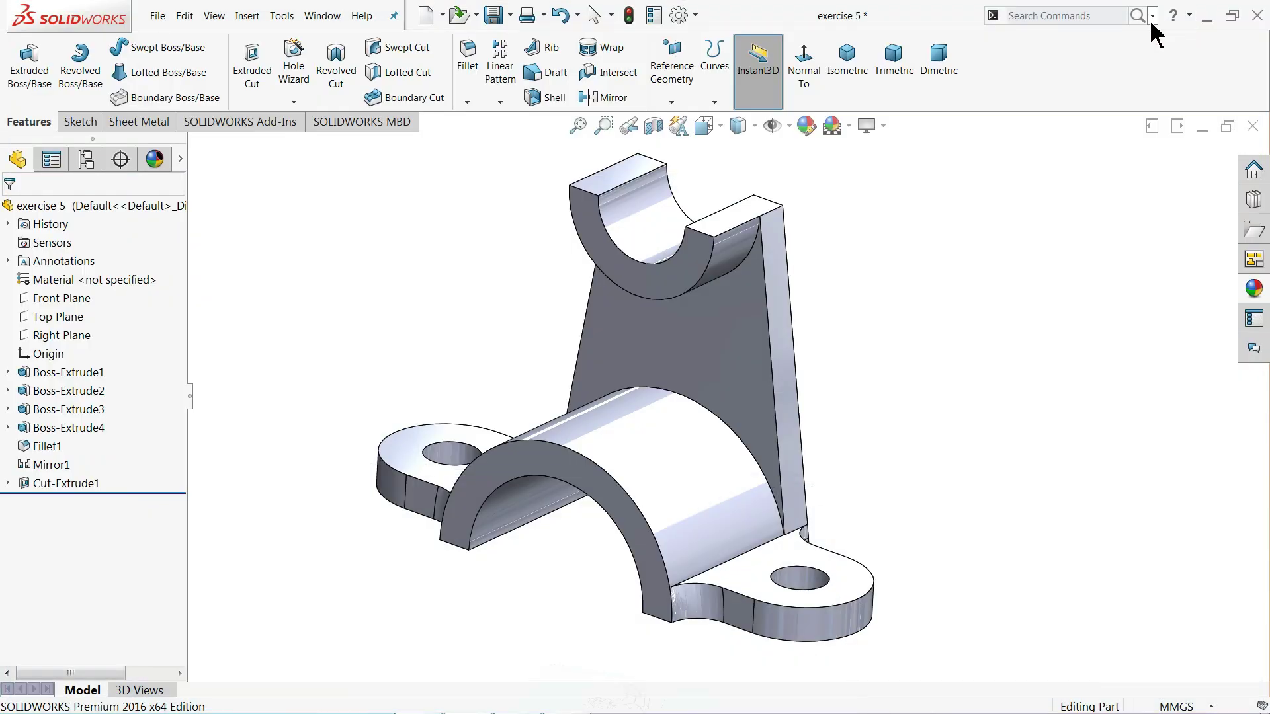
right_click(315, 310)
click(344, 316)
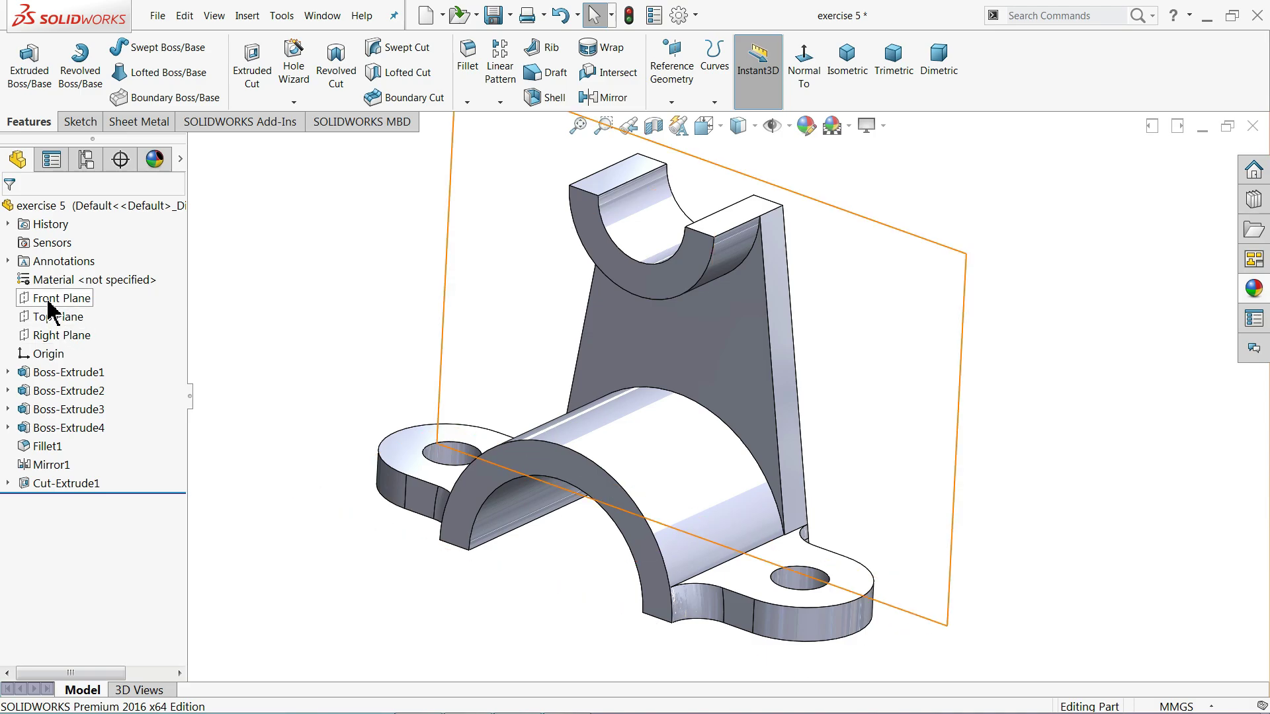
click(50, 336)
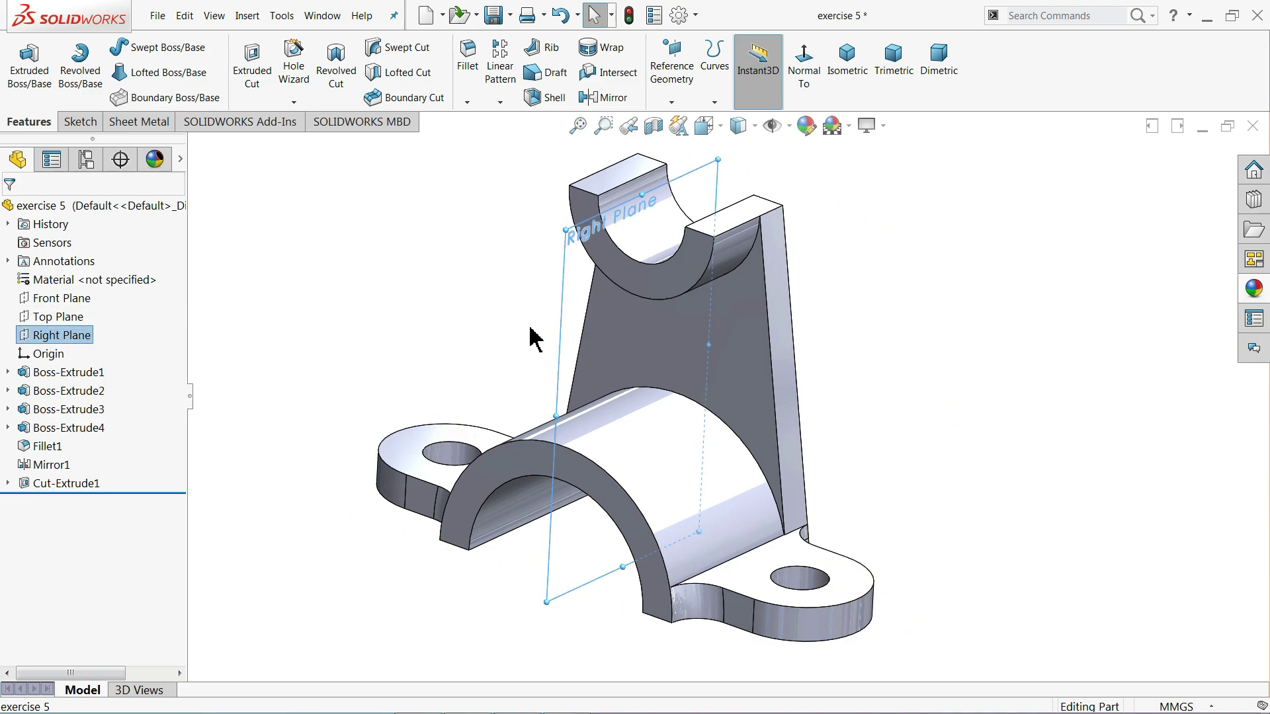
click(80, 122)
click(22, 61)
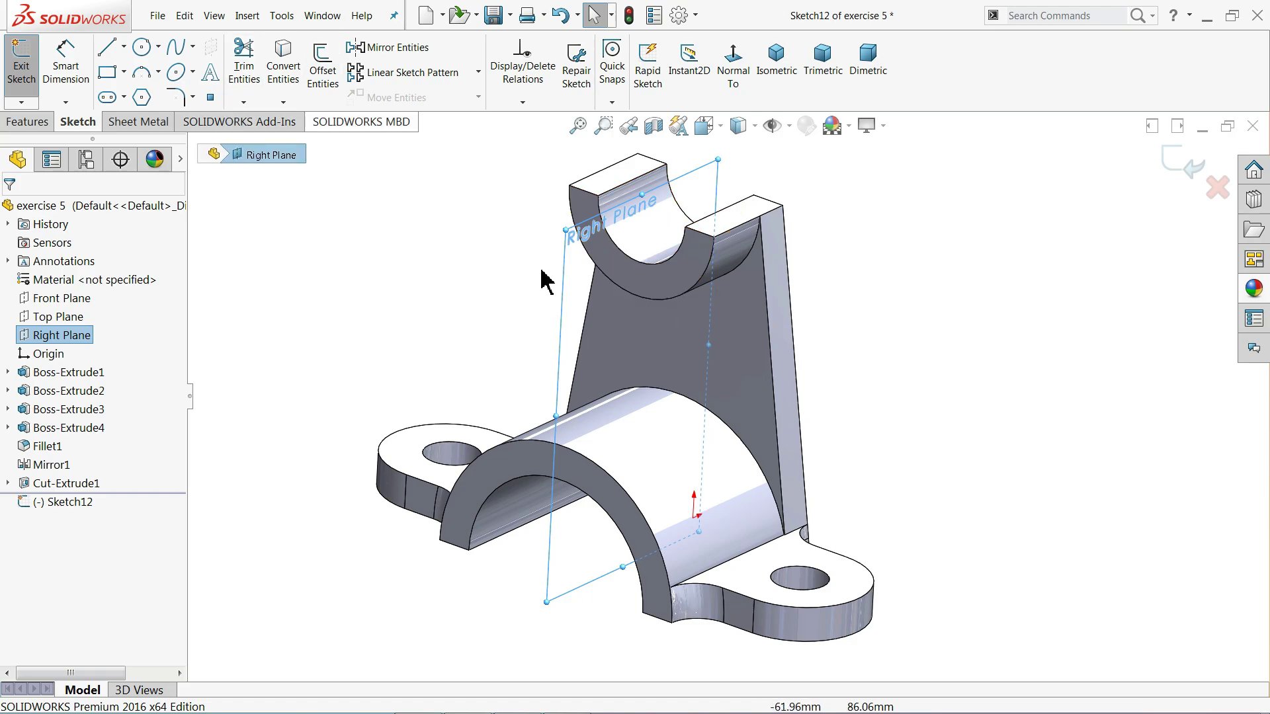
Convert the outer front edges of the upper and lower half rings into entities of the Right Plane sketch
click(632, 289)
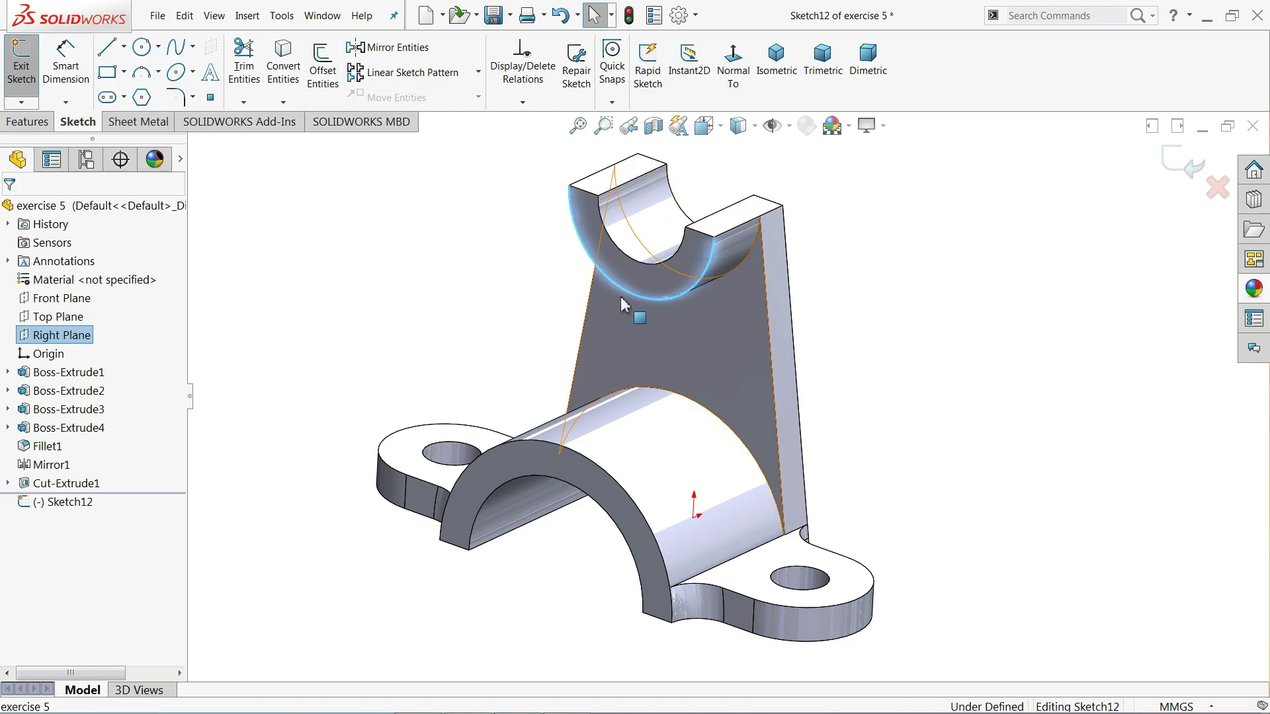
click(283, 77)
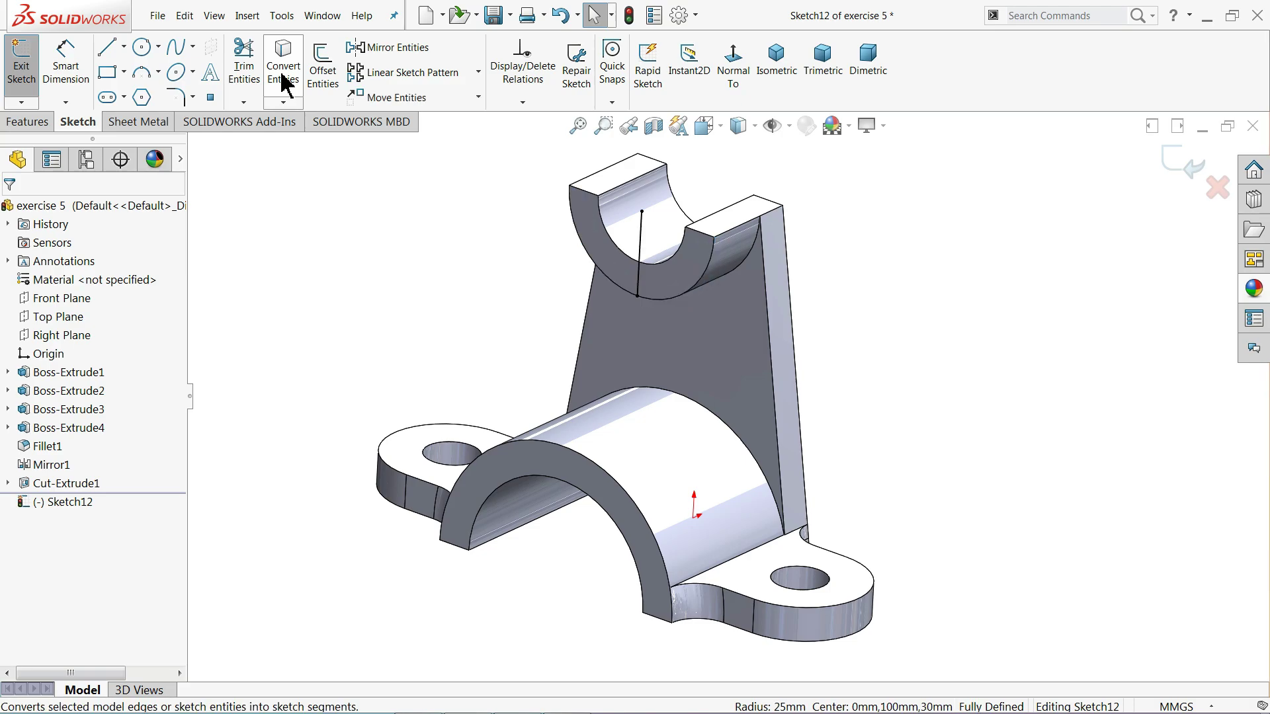
click(592, 463)
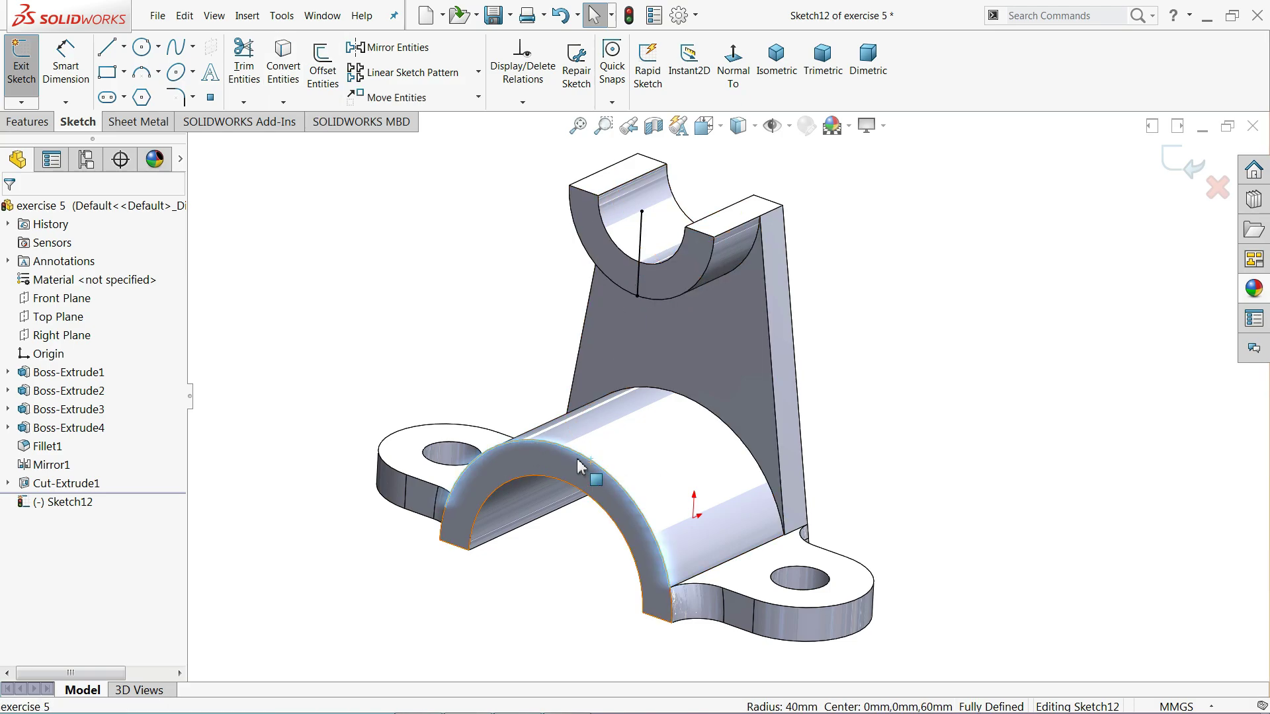
click(278, 82)
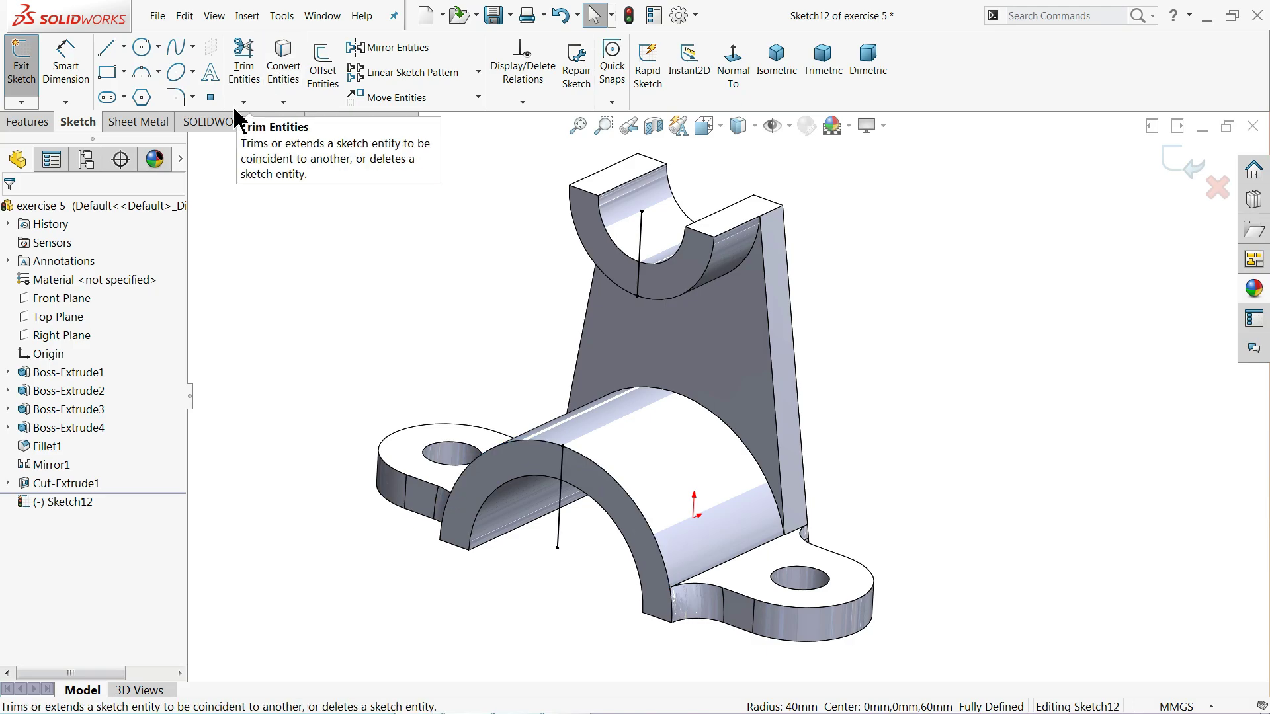
Draw a sloped line about 46 mm long joining the facing endpoints of the two converted lines, and exit the sketch
click(108, 47)
scroll(658, 319, down, 3)
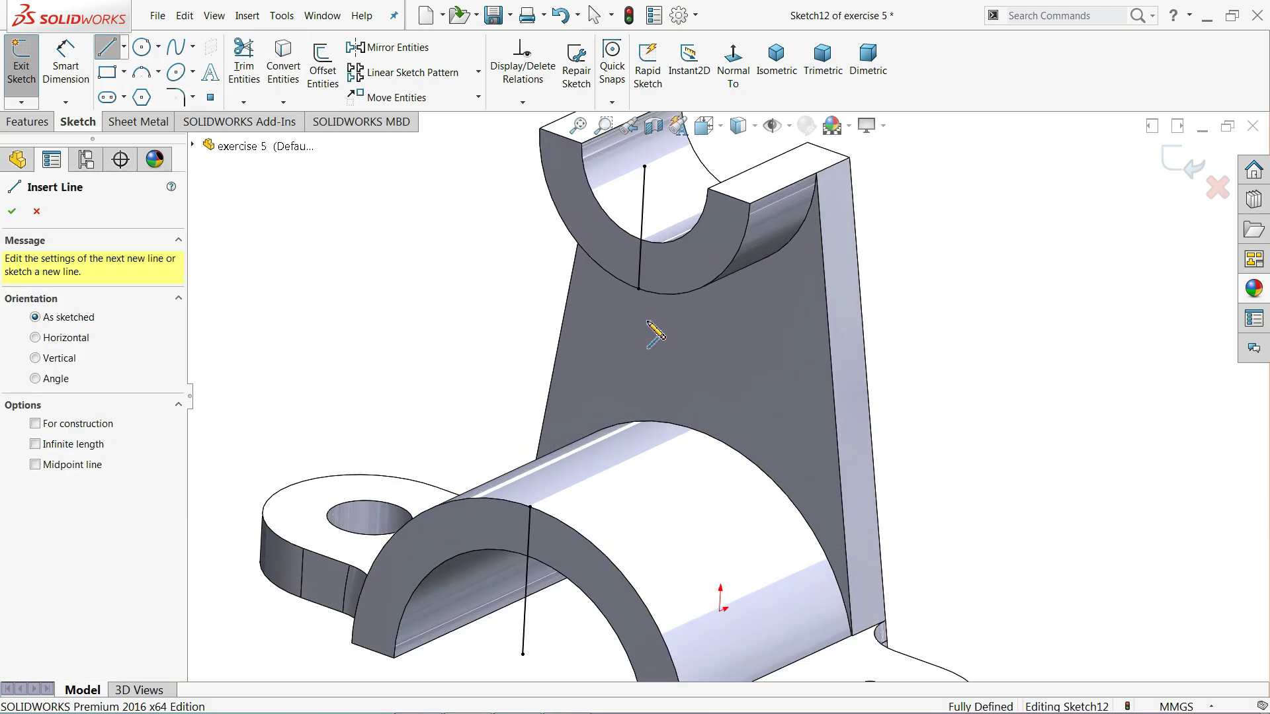
click(638, 289)
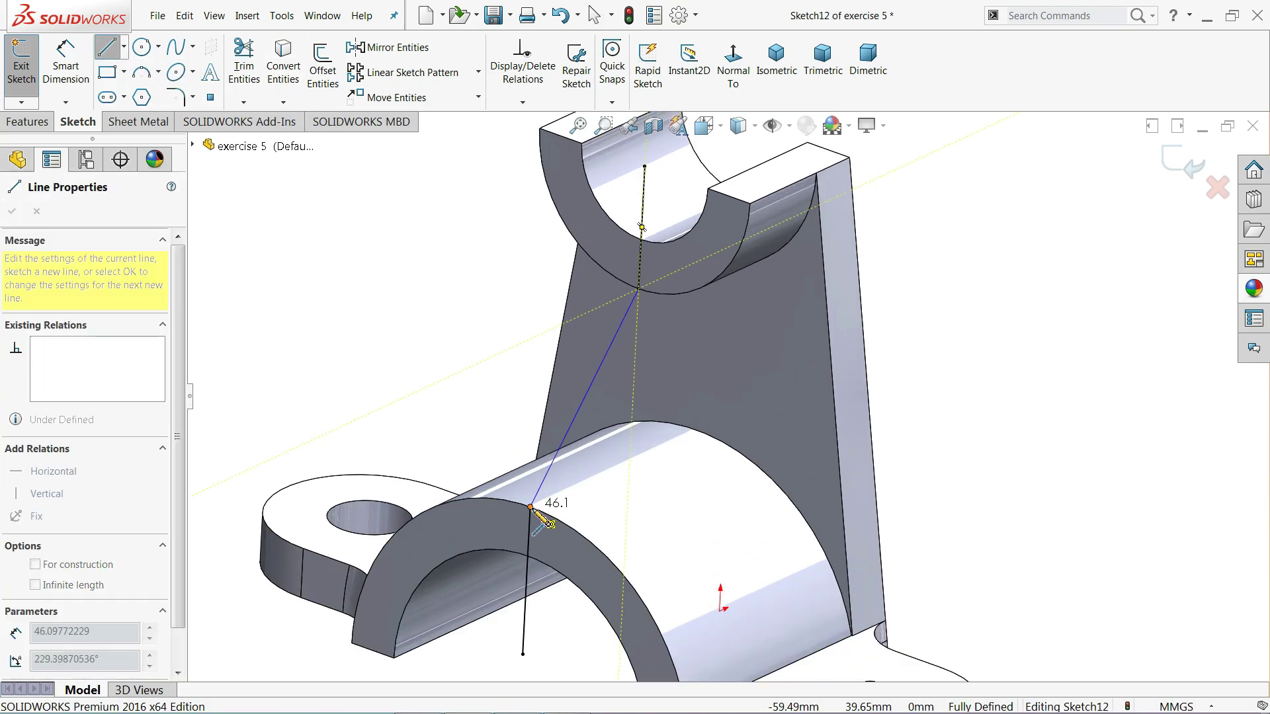
click(529, 506)
right_click(328, 209)
click(395, 218)
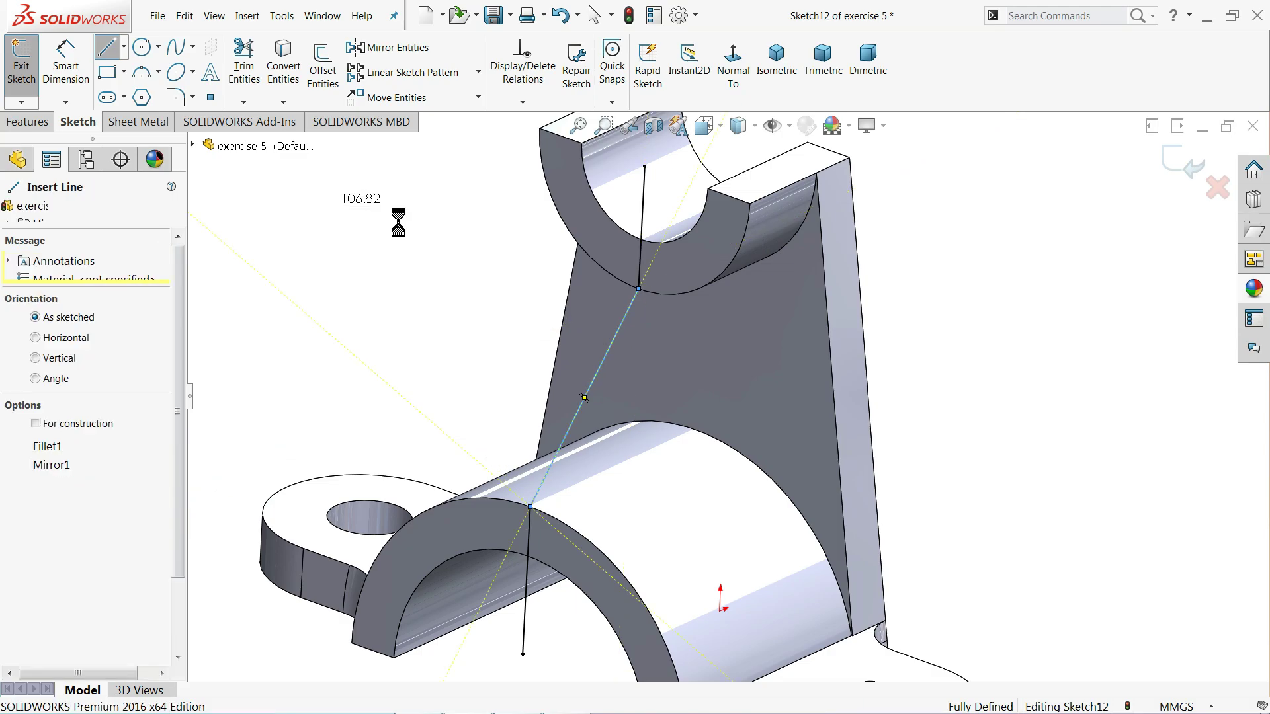
scroll(527, 340, up, 3)
scroll(674, 401, down, 1)
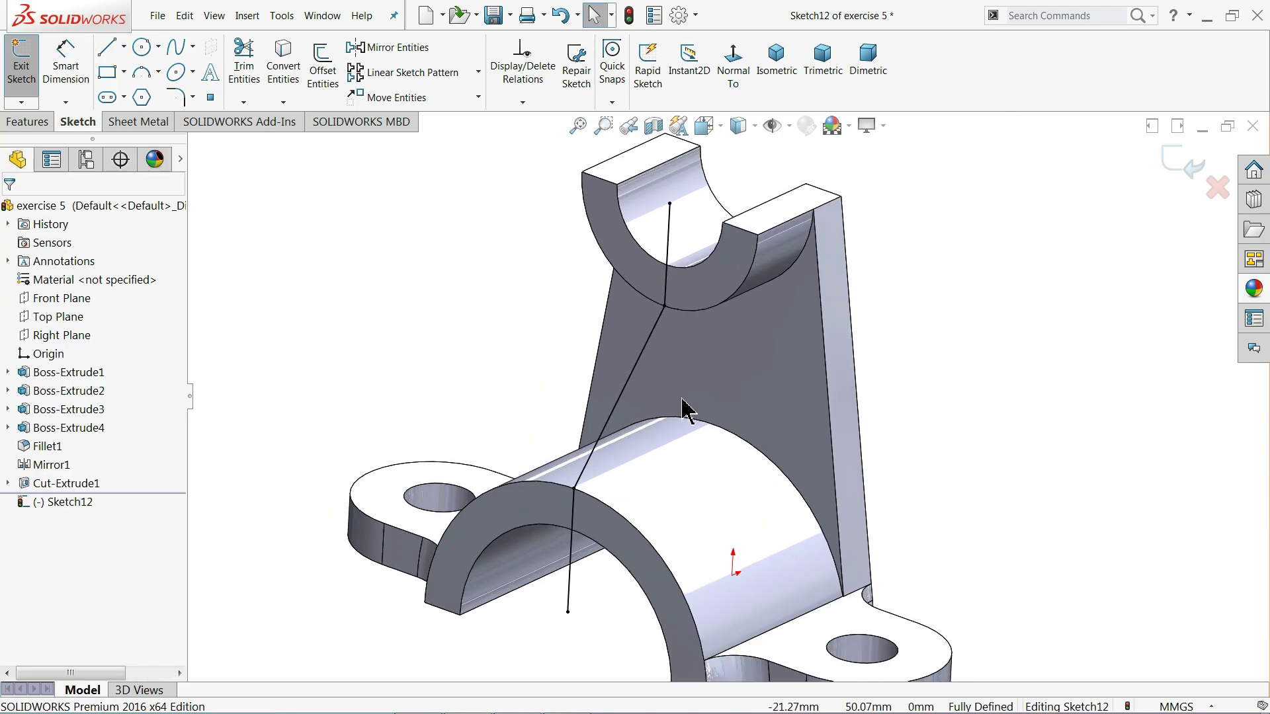
click(25, 122)
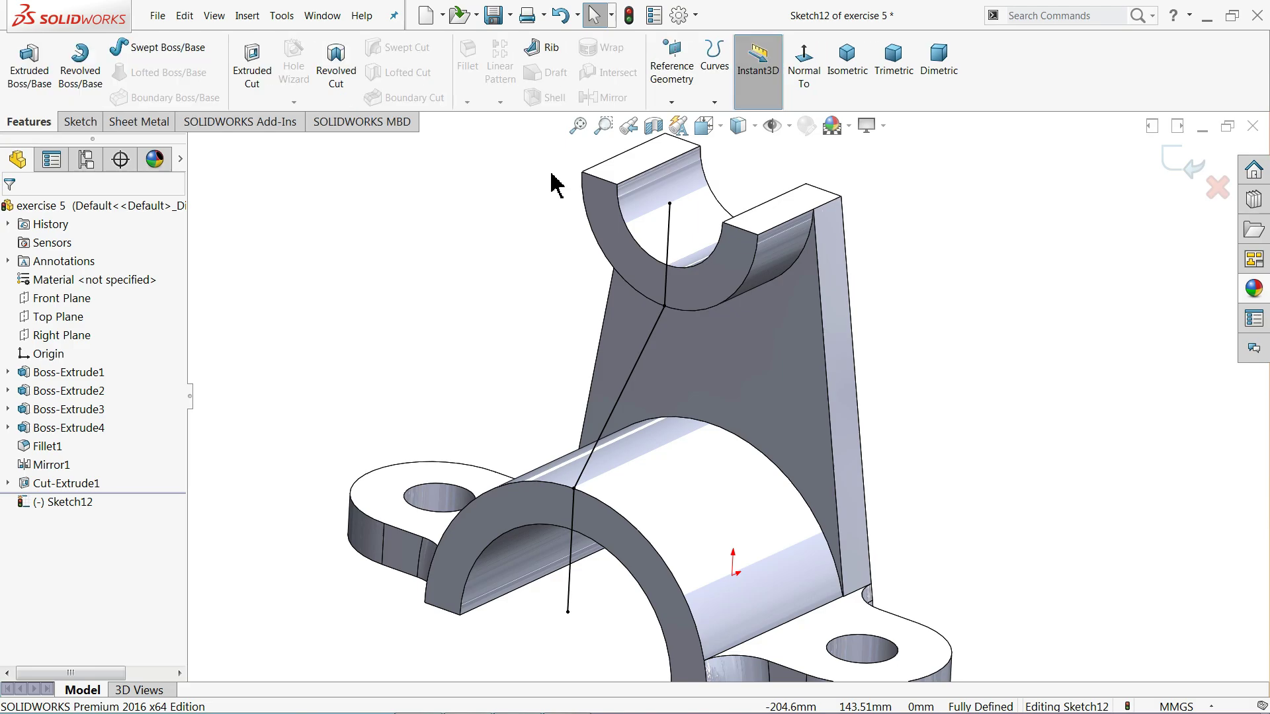
click(1183, 164)
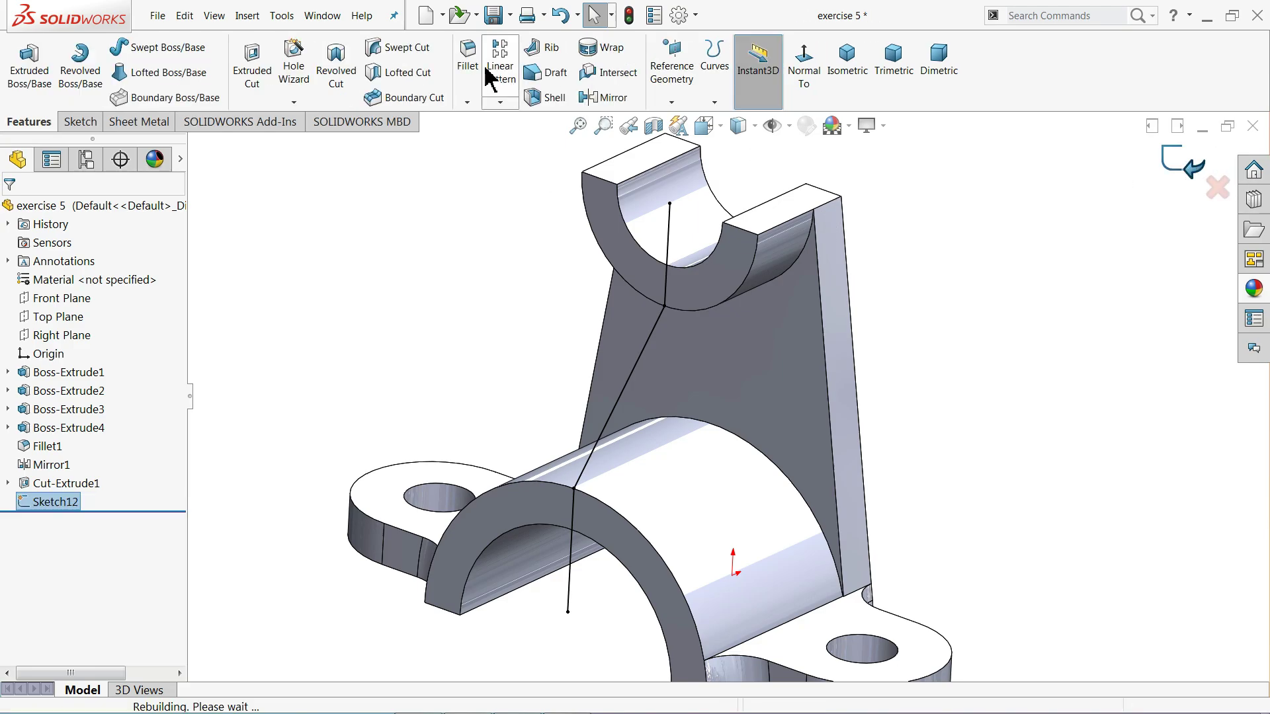
Start a Rib from the sketch with a 10 mm thickness applied to both sides
click(548, 52)
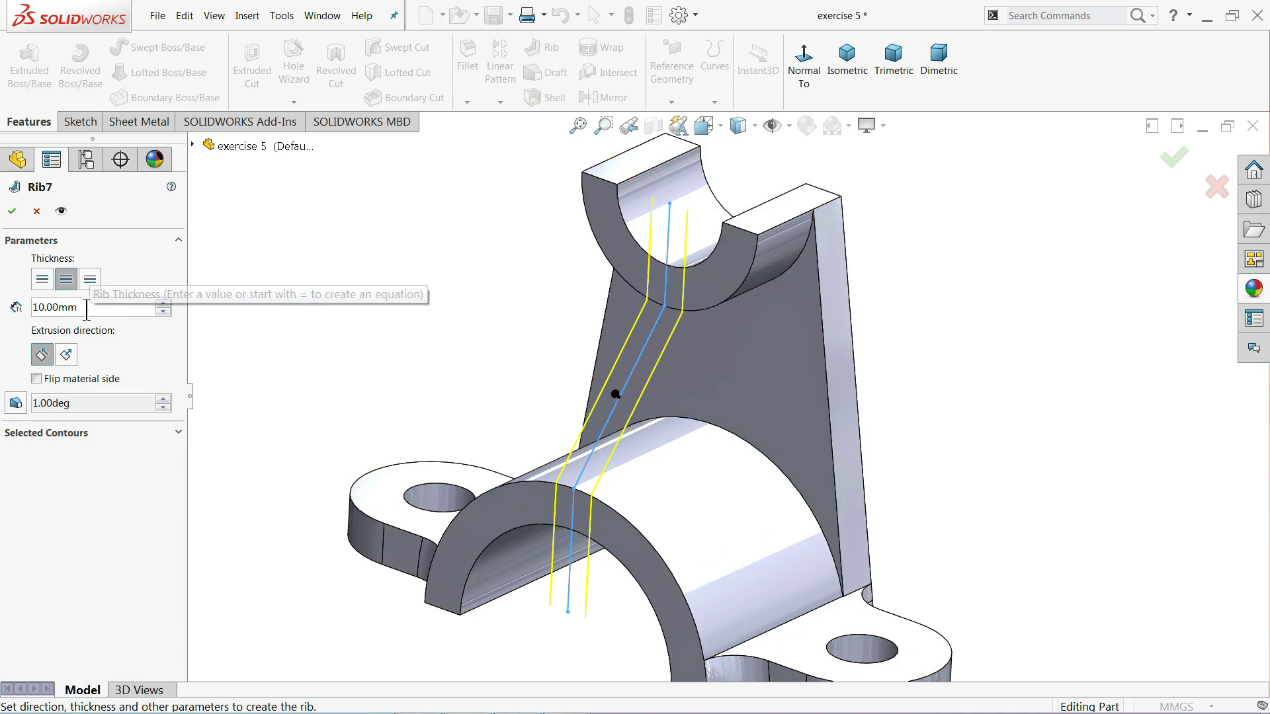
click(91, 279)
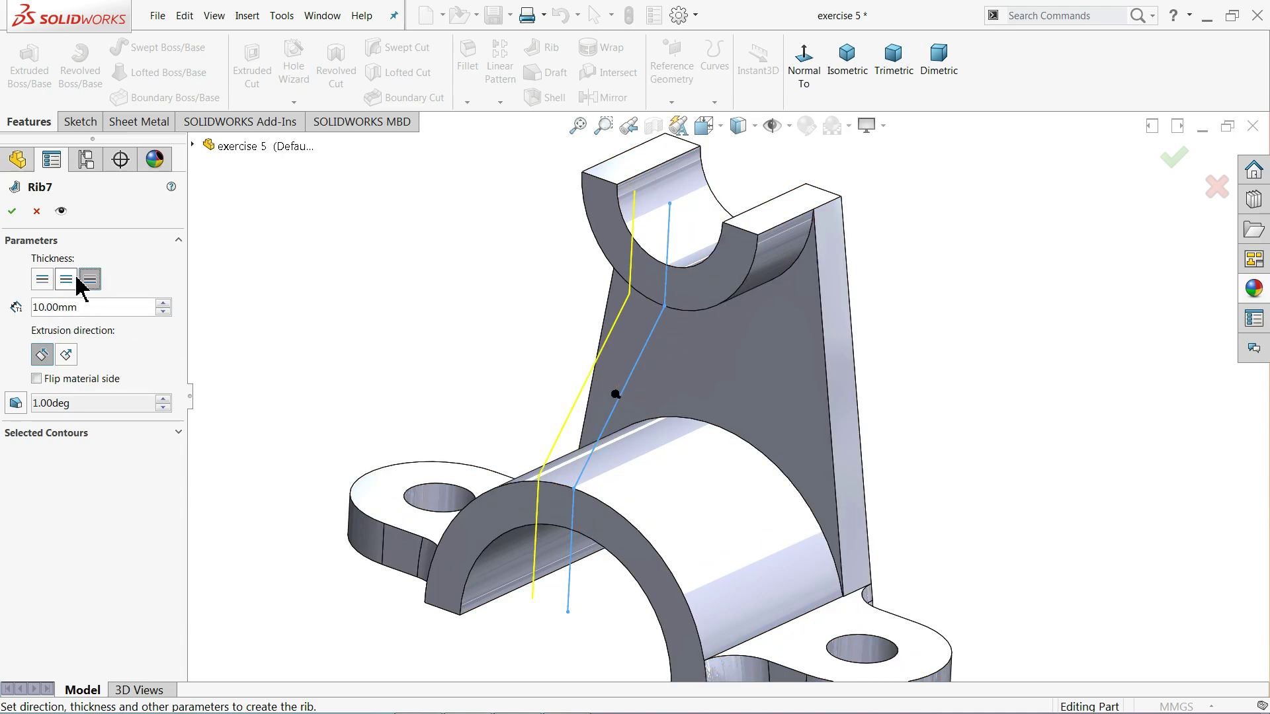
click(44, 279)
click(67, 279)
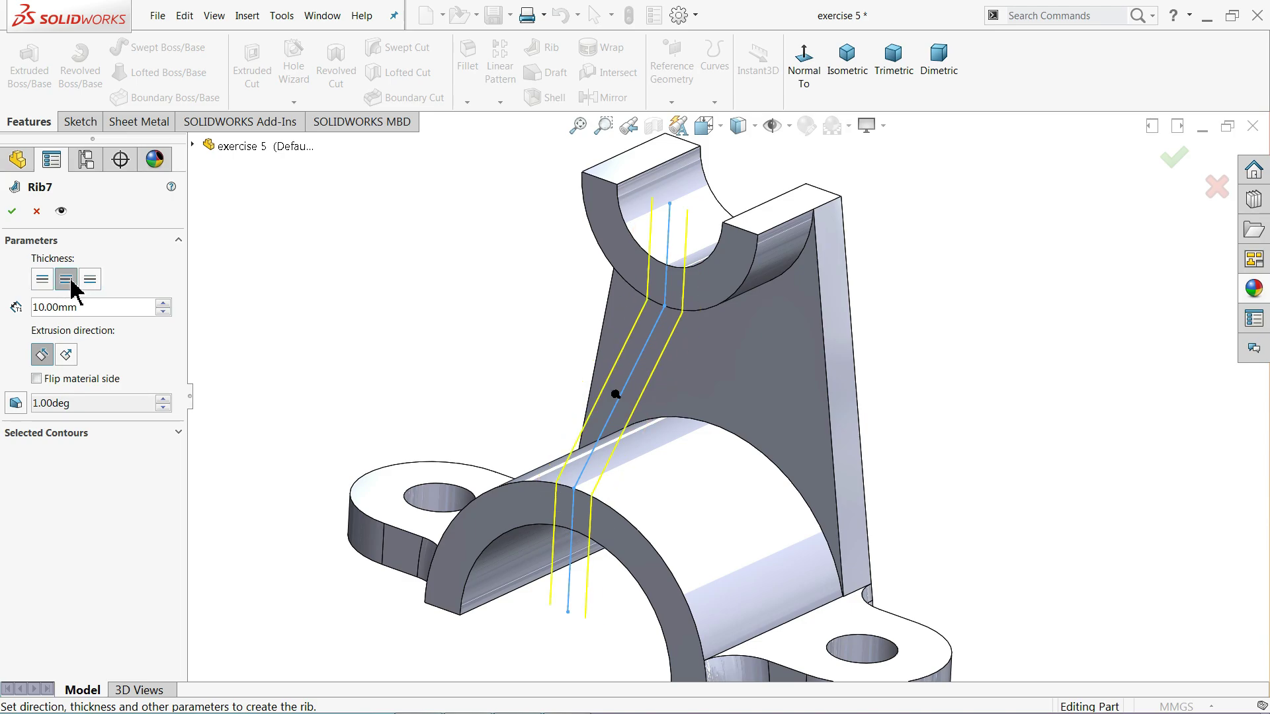
Flip the rib's material side so it fills towards the web, and create the rib
middle_drag(386, 360, 363, 343)
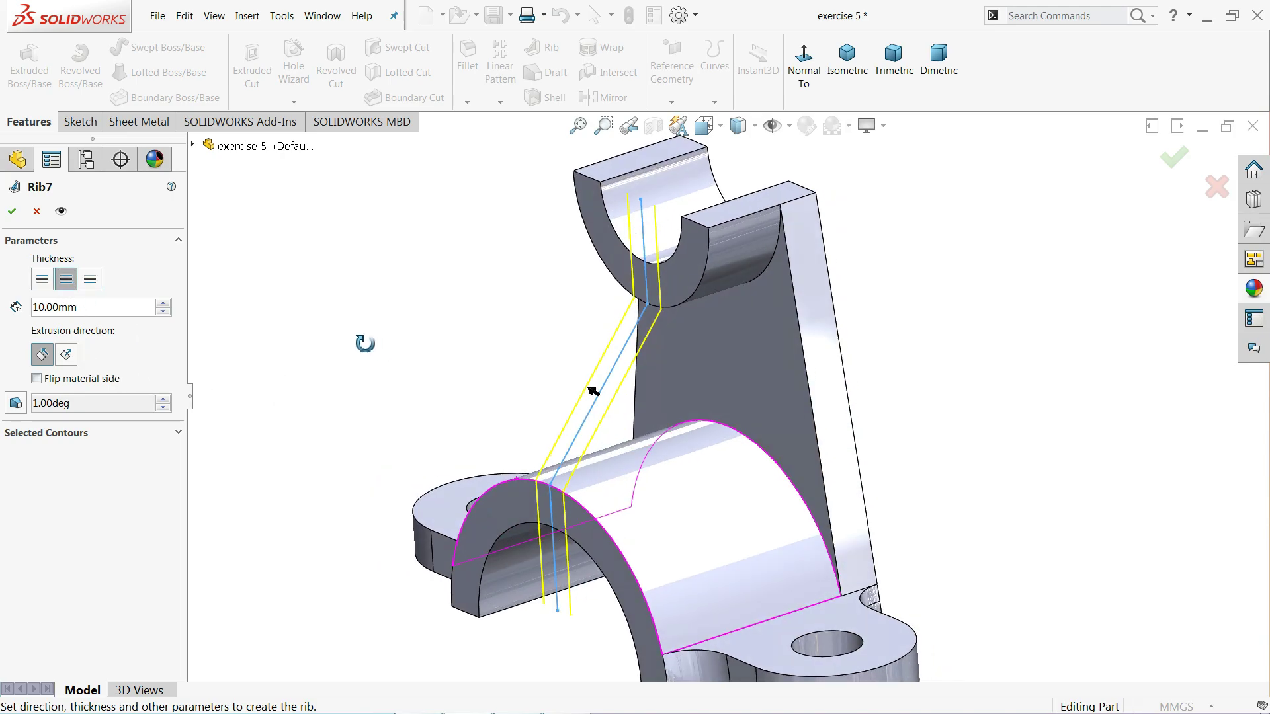
scroll(602, 423, down, 3)
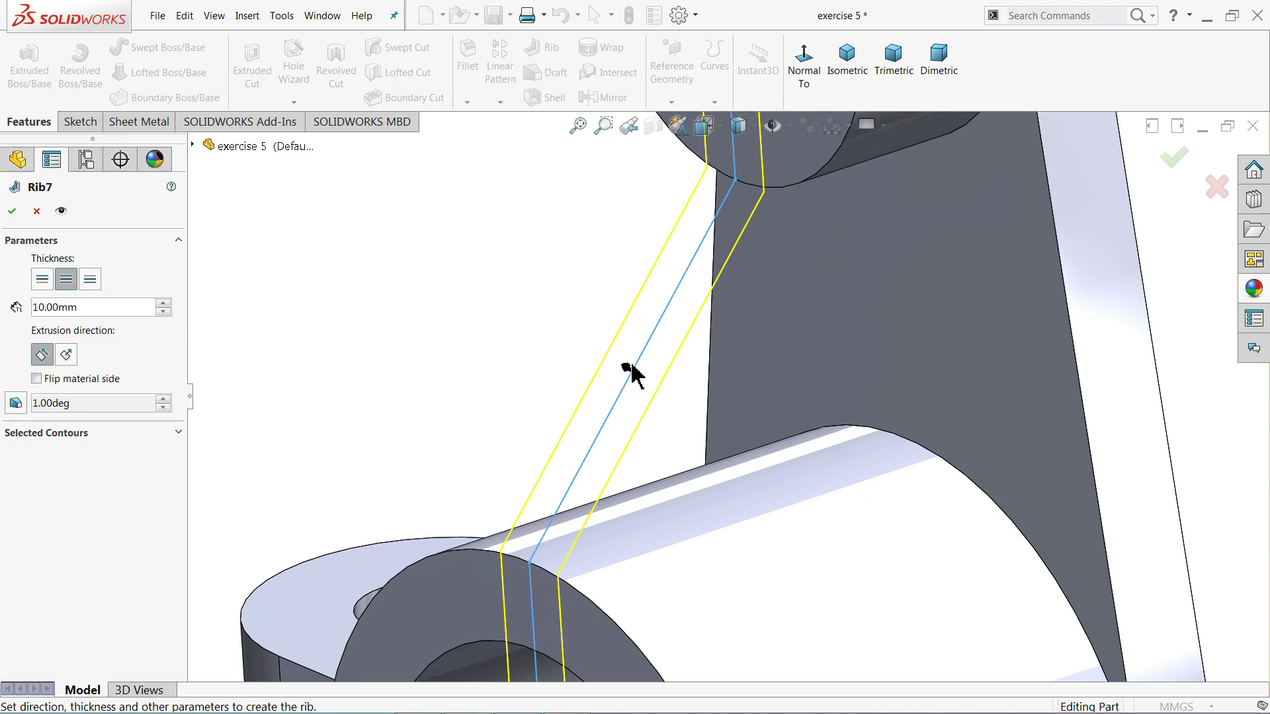
click(37, 380)
scroll(681, 415, up, 5)
middle_drag(519, 368, 542, 347)
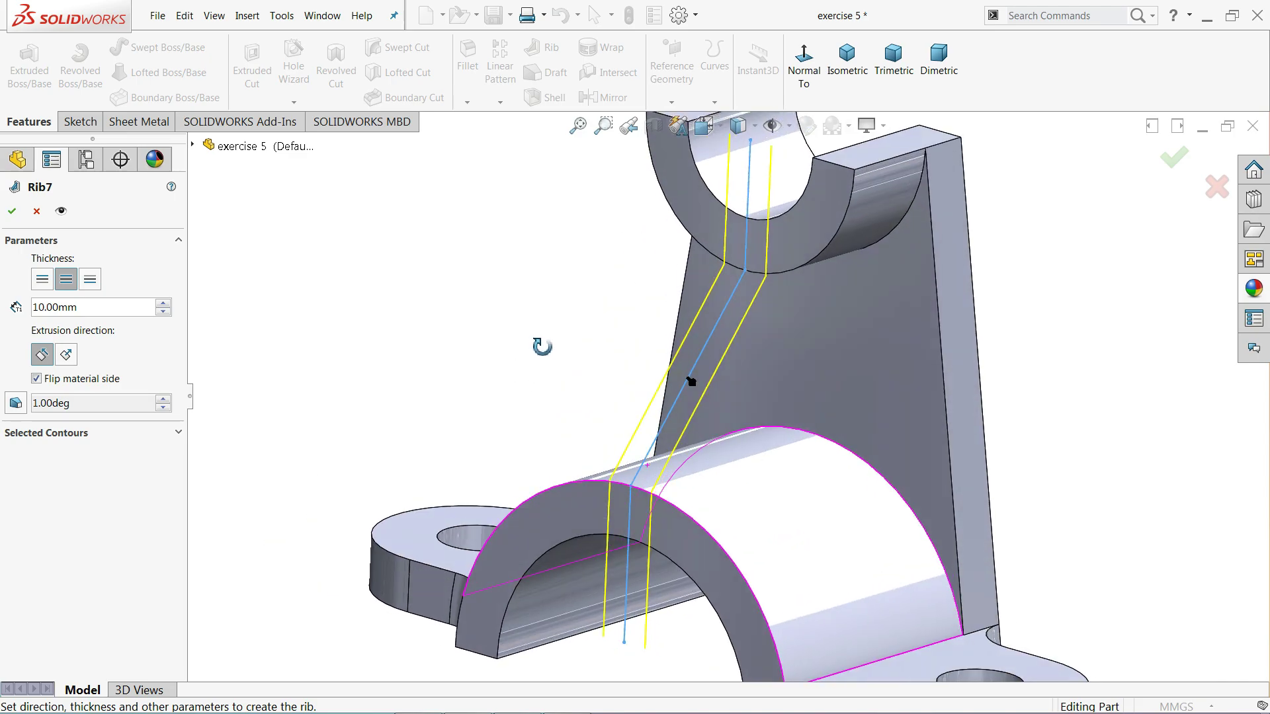
click(18, 405)
click(23, 448)
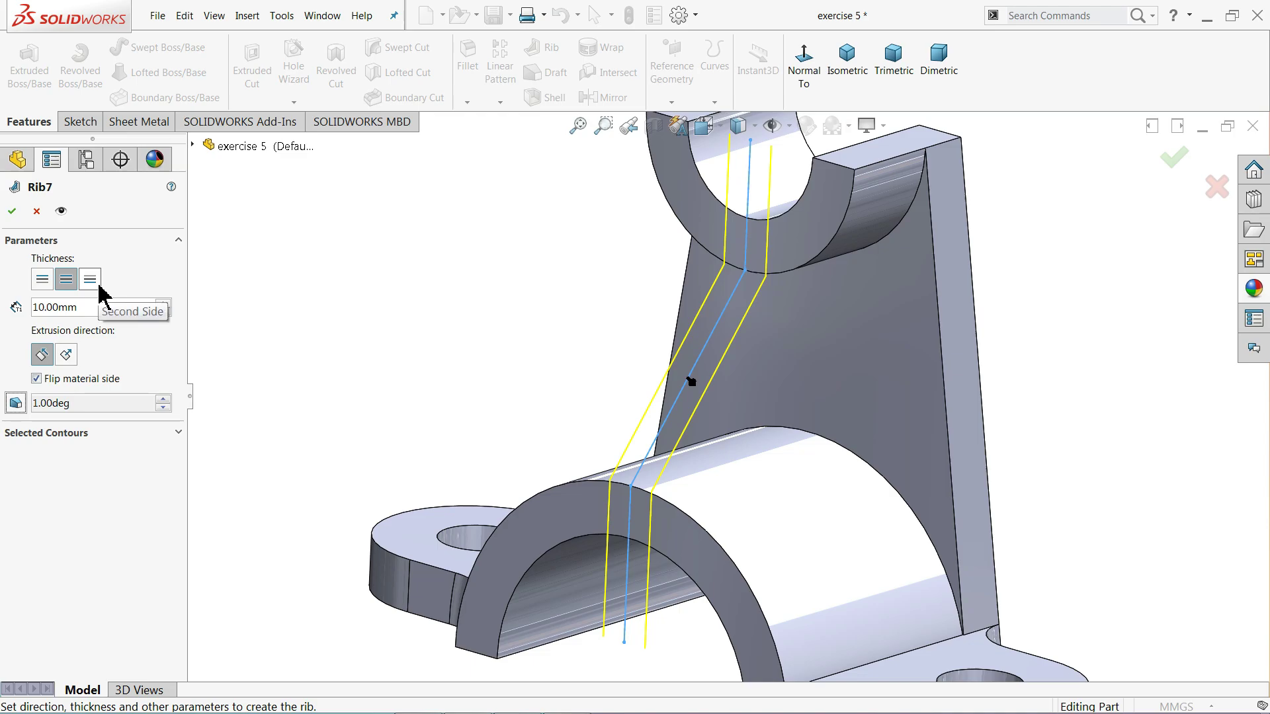
click(13, 212)
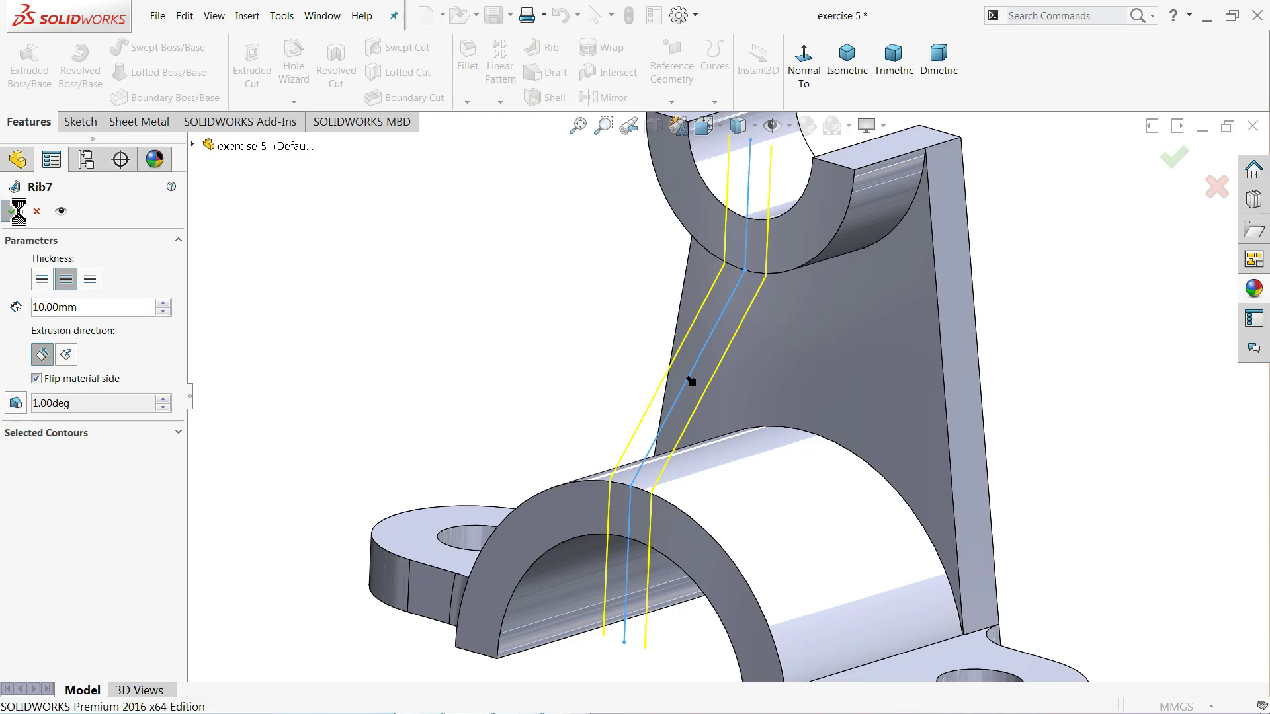
click(473, 405)
mouse_move(746, 366)
middle_down()
mouse_move(691, 335)
mouse_move(692, 292)
mouse_move(753, 366)
middle_up()
scroll(748, 367, up, 3)
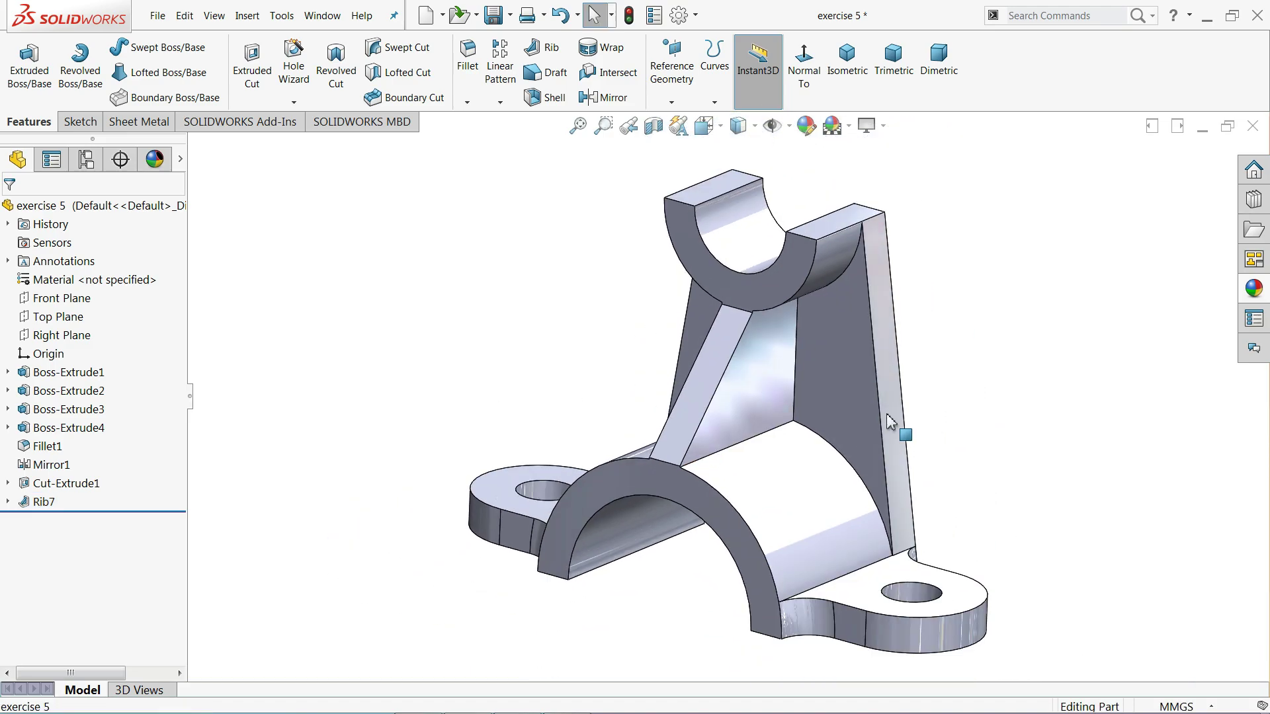
Colour the whole part blue, starting from the standard cyan and lowering green for RGB 0, 151, 255
click(806, 128)
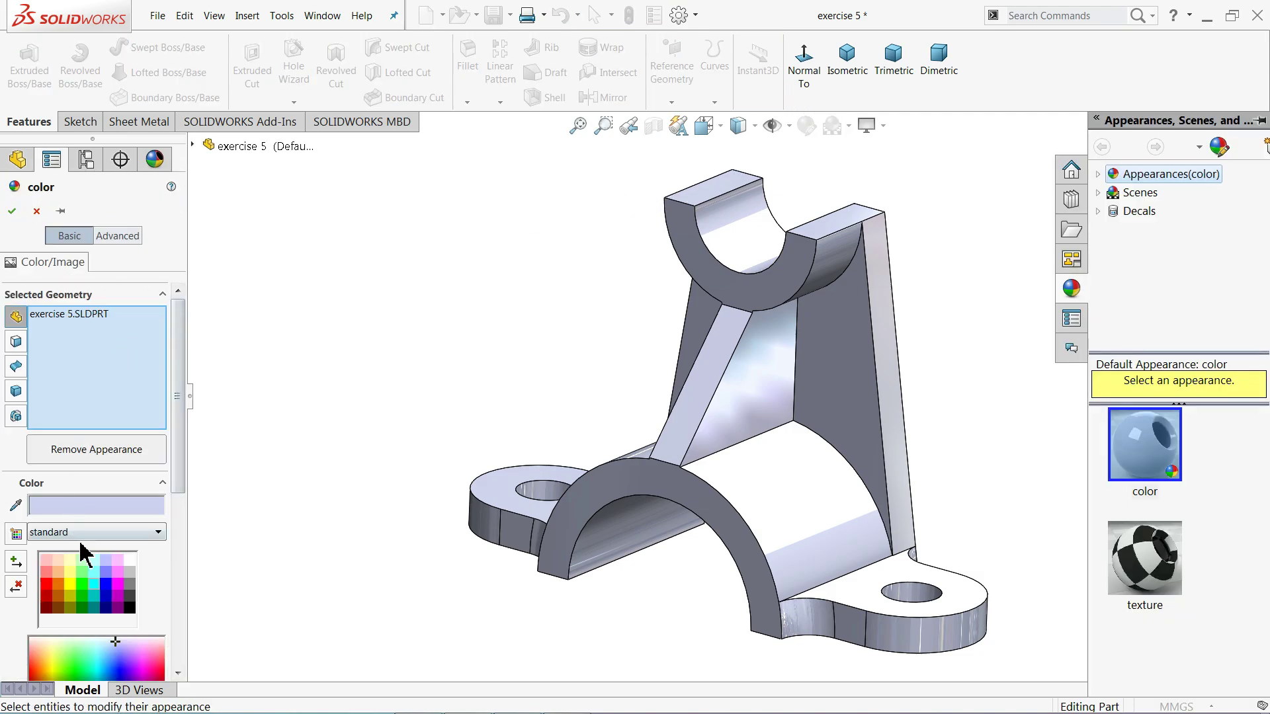
click(95, 593)
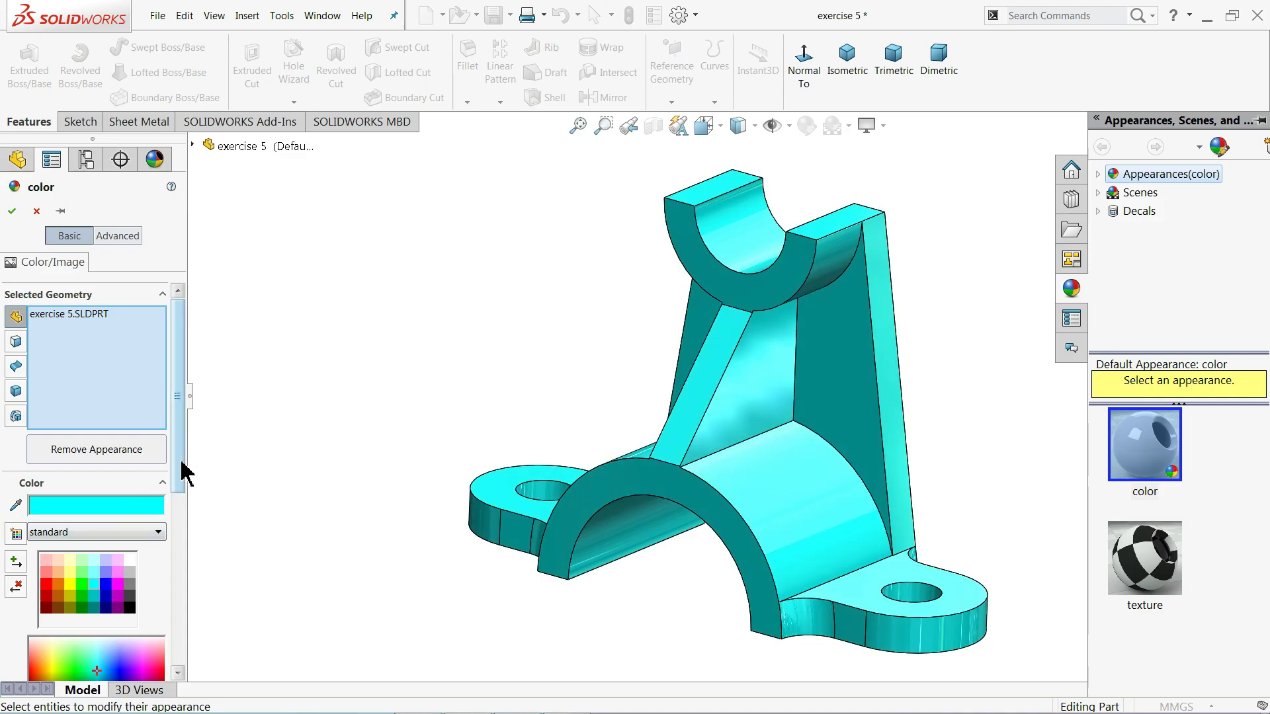
drag(184, 470, 186, 594)
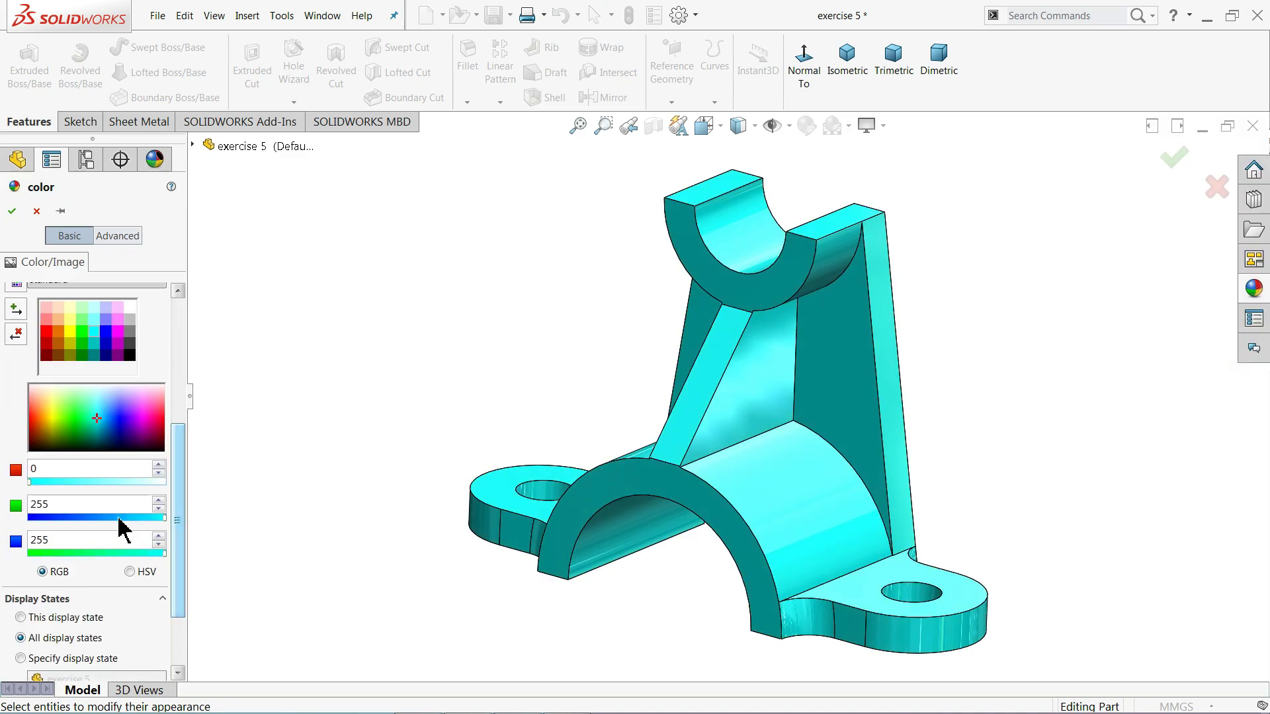
drag(119, 518, 109, 519)
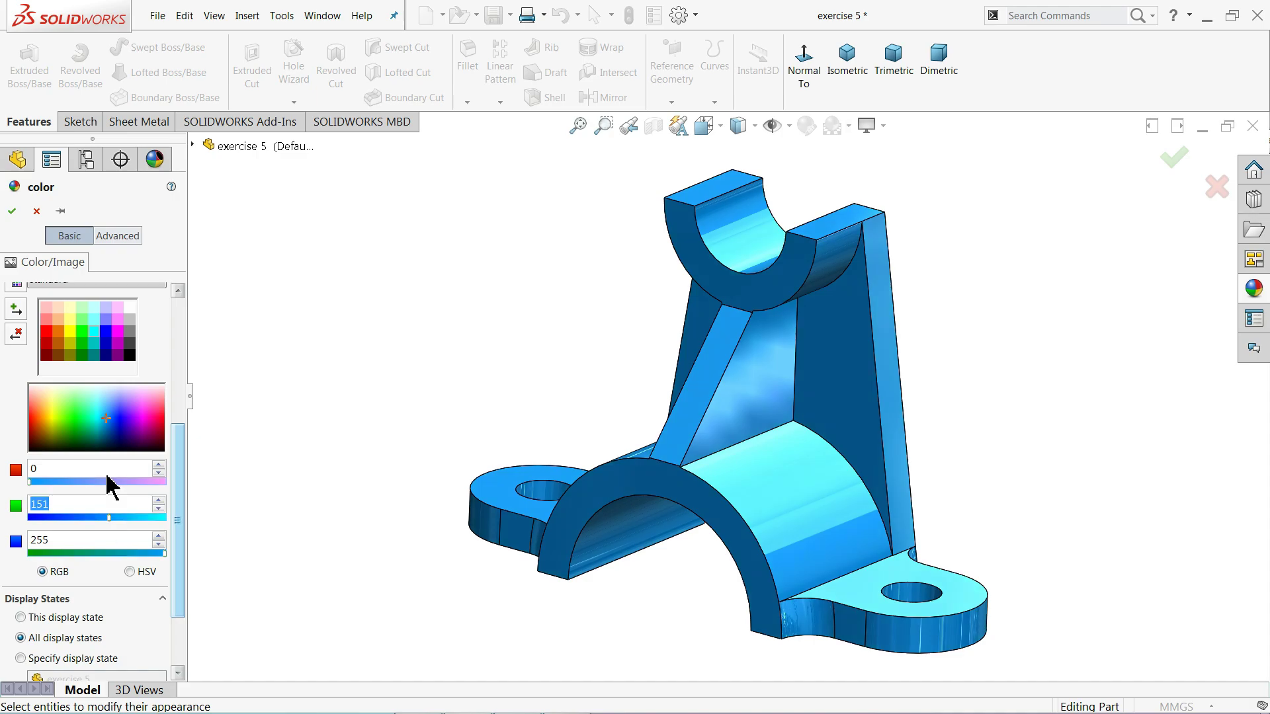
middle_drag(356, 422, 357, 439)
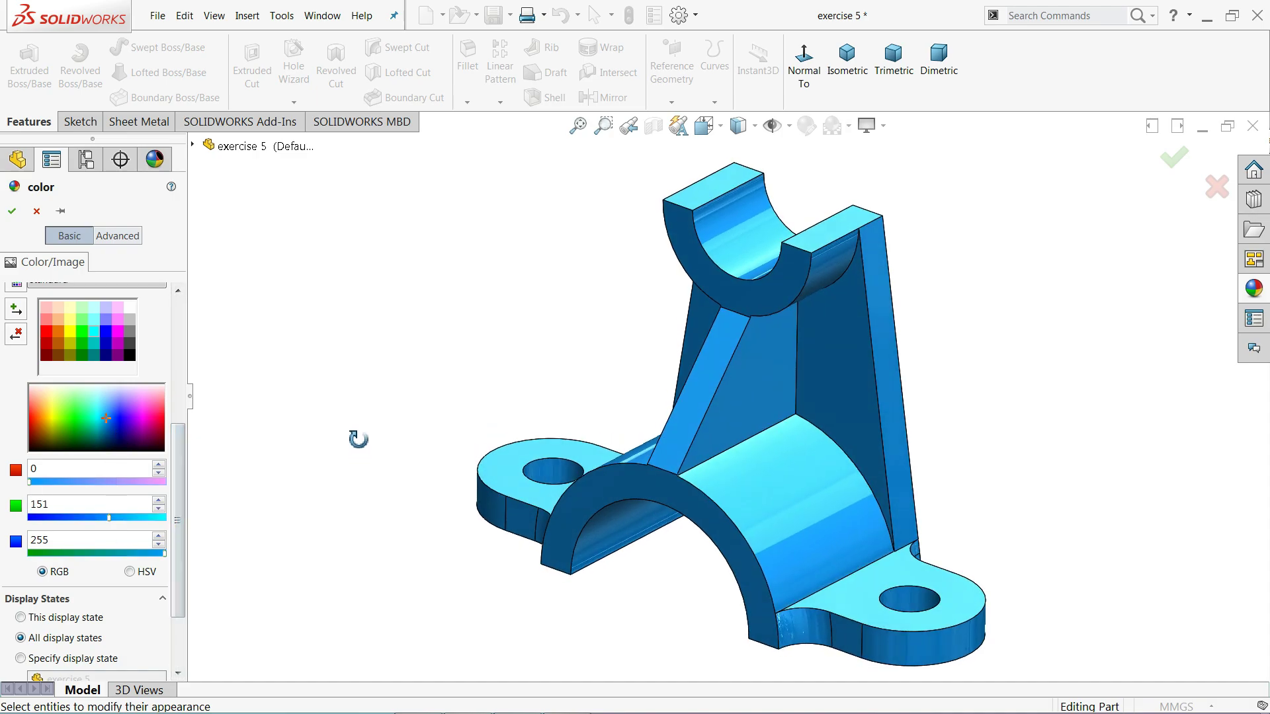
click(9, 210)
Inspect the finished bracket and fit it in the view
right_click(340, 327)
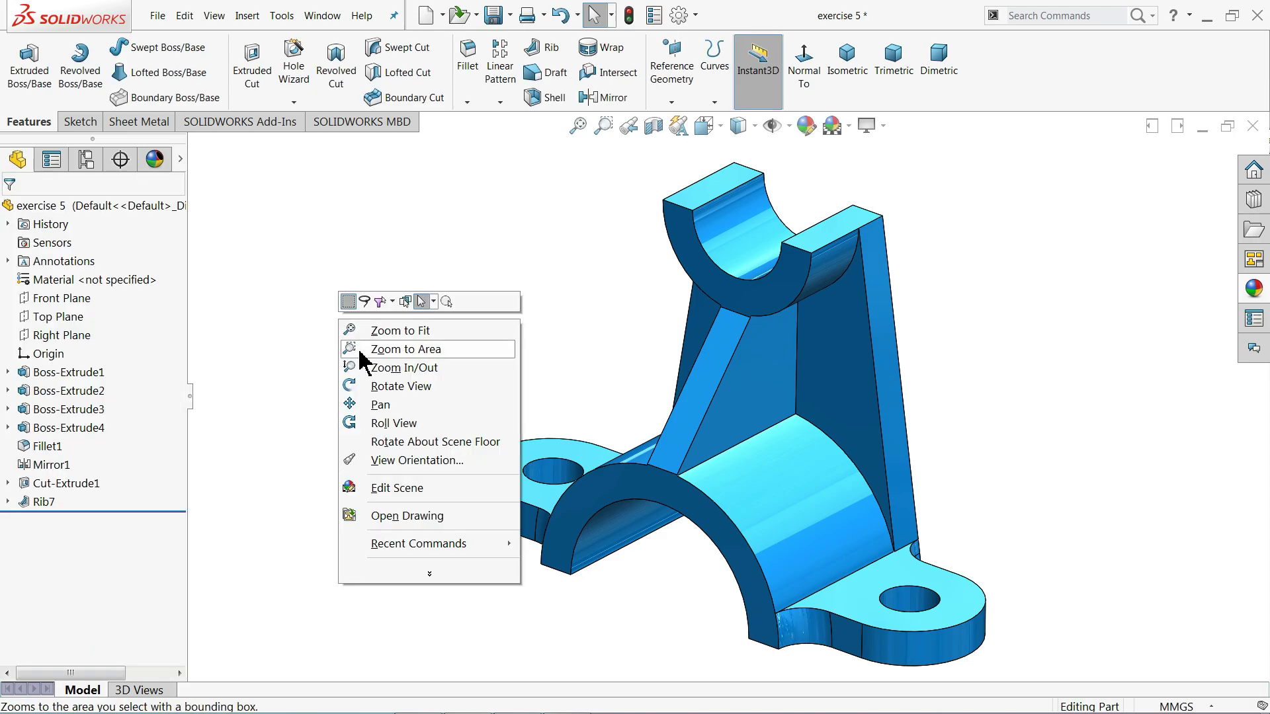
click(397, 405)
drag(584, 399, 390, 367)
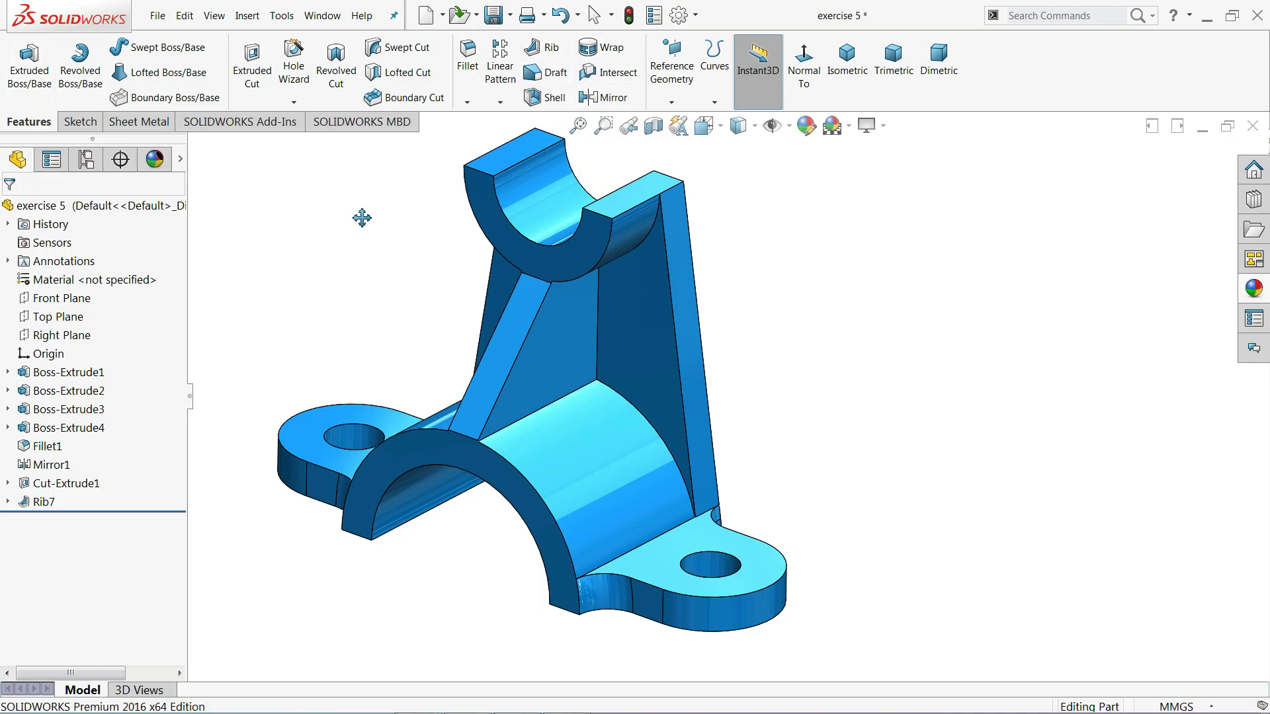
right_click(270, 246)
click(315, 258)
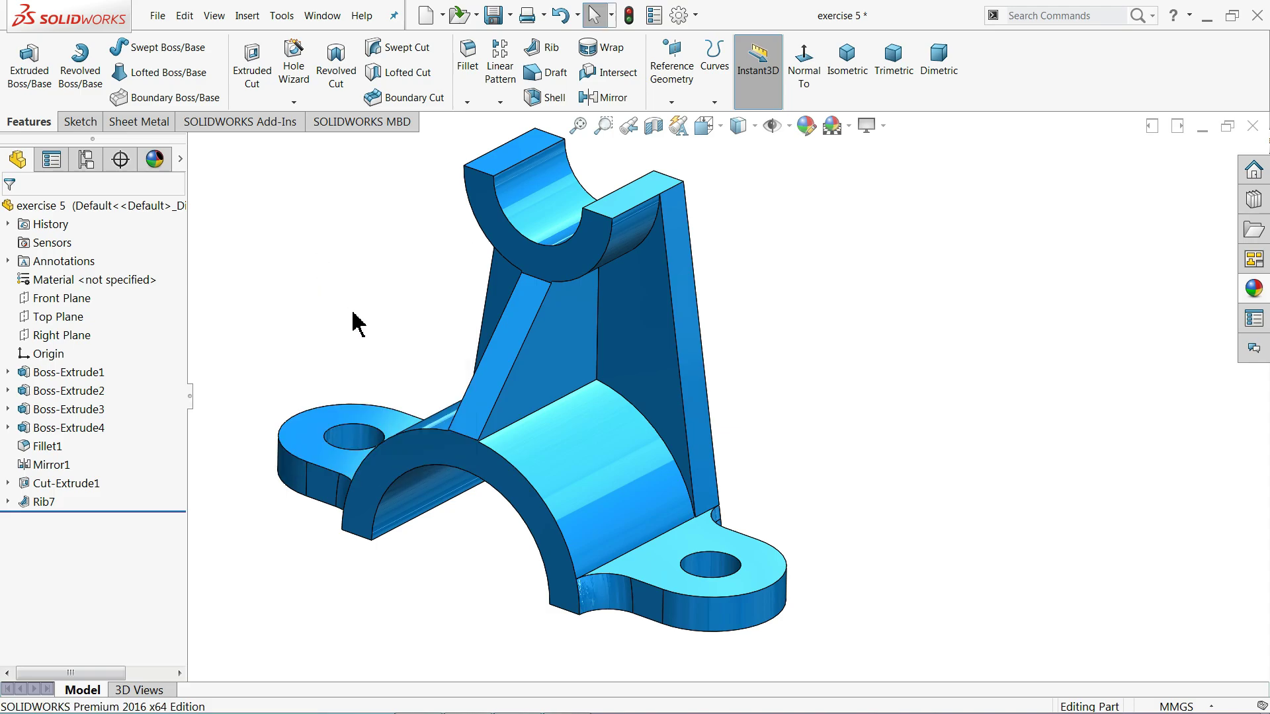
key(f)
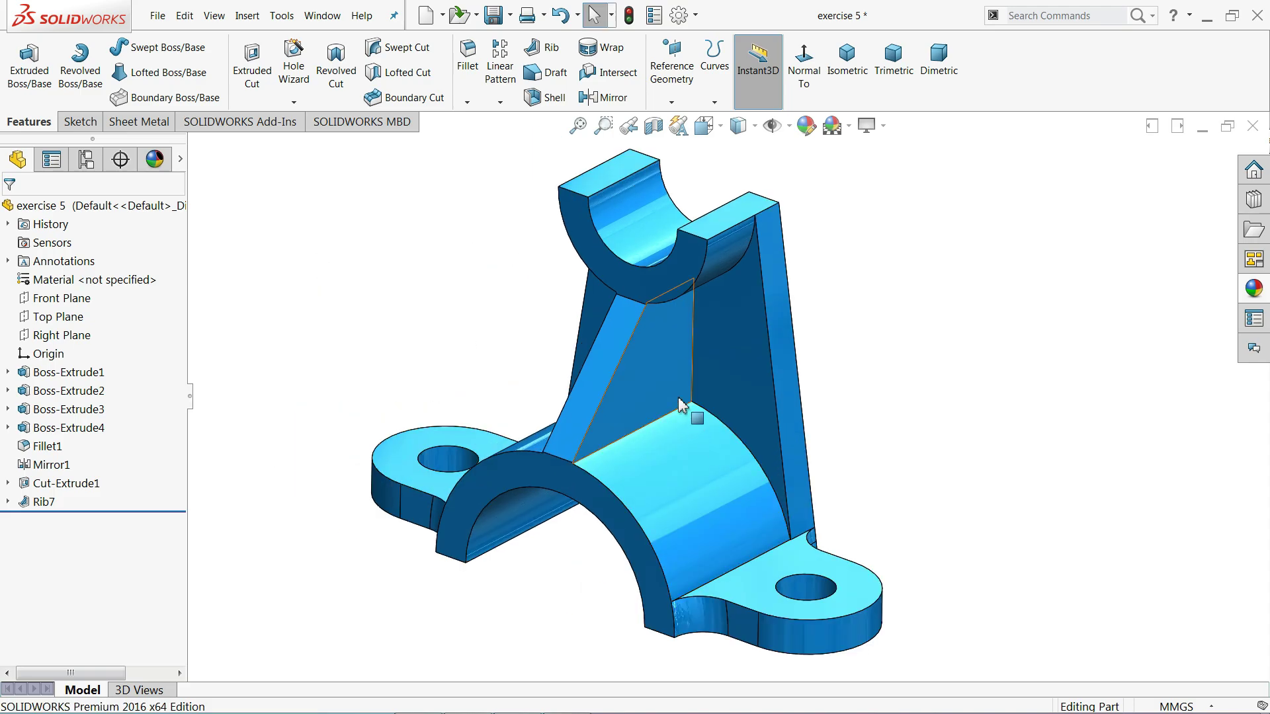
scroll(695, 417, down, 2)
scroll(681, 400, up, 2)
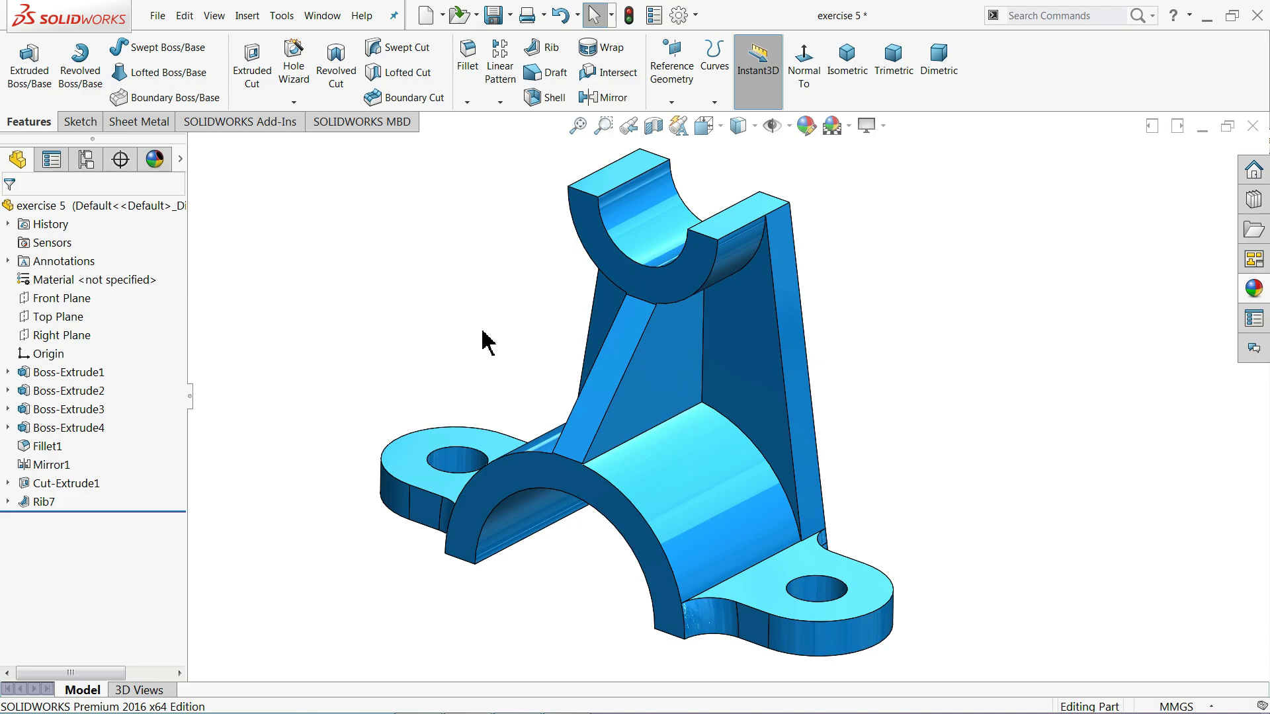